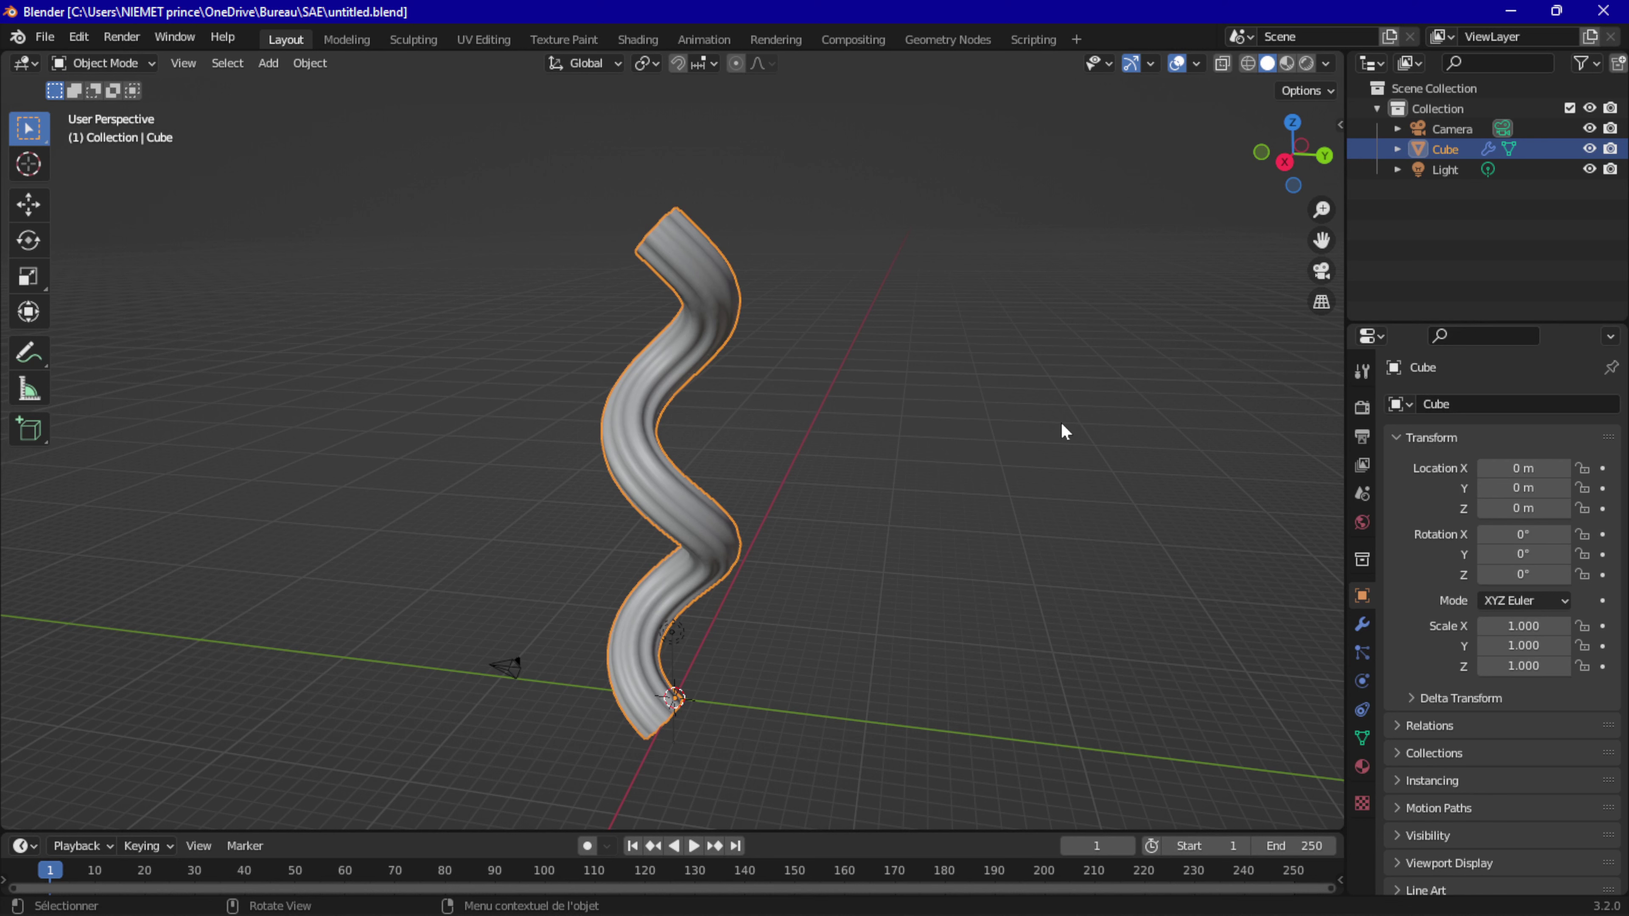
# Step: Orbit and zoom around the spiral tube to inspect it from several angles
pyautogui.moveTo(947, 441); pyautogui.dragTo(1028, 446, button='middle')
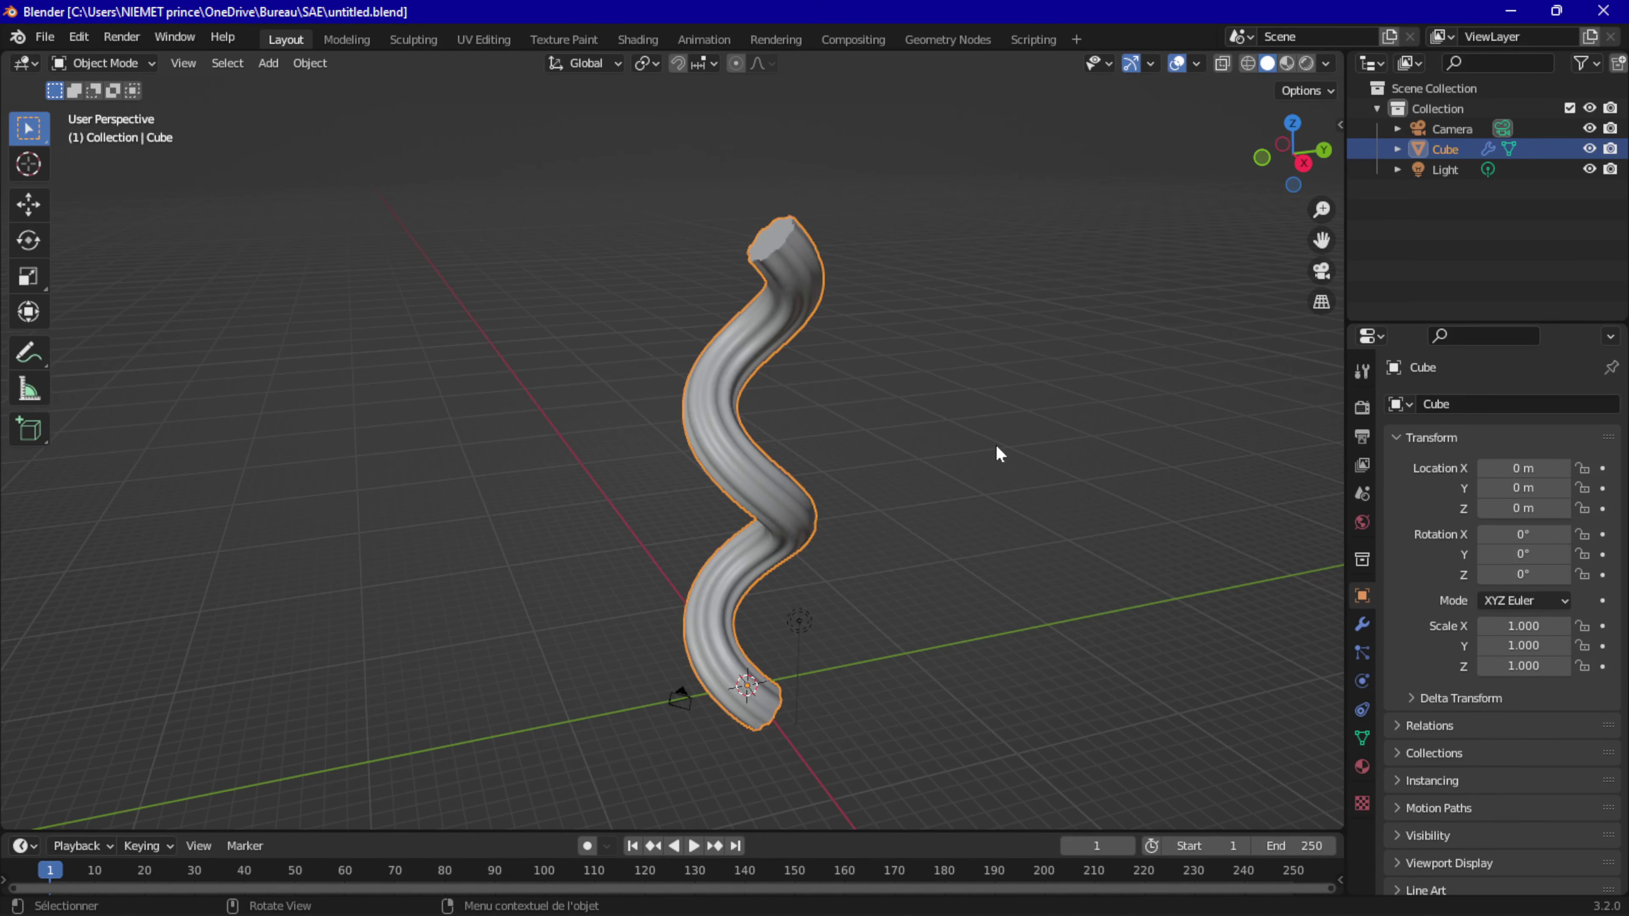
pyautogui.moveTo(1000, 458); pyautogui.dragTo(1014, 431, button='middle')
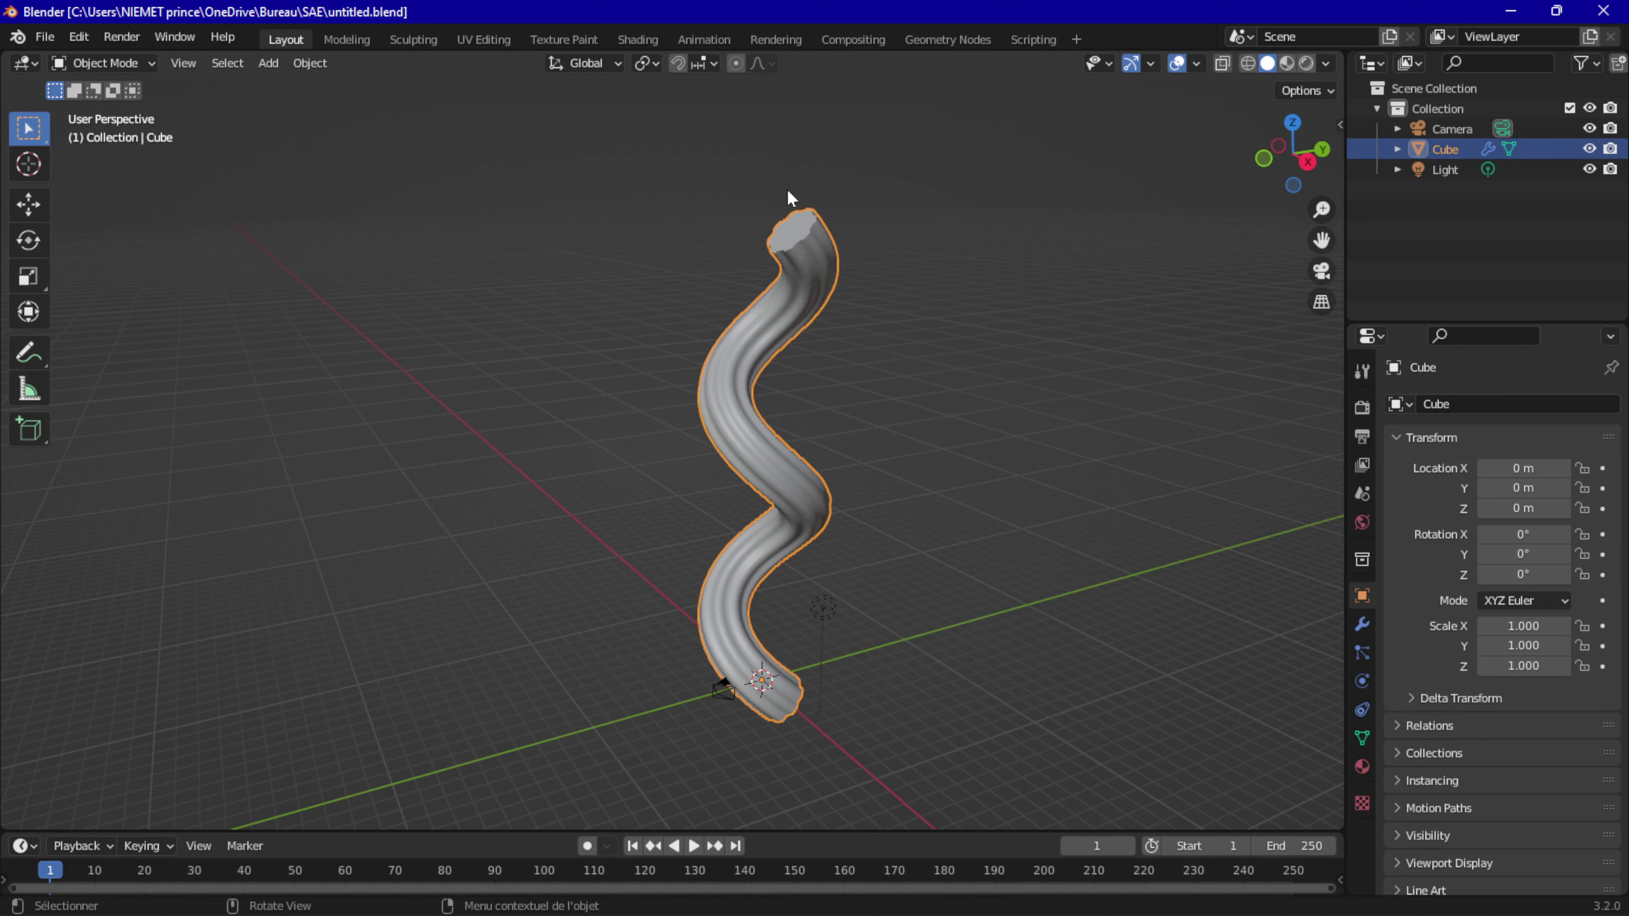
pyautogui.moveTo(814, 240)
pyautogui.mouseDown(button='middle')
pyautogui.moveTo(876, 309)
pyautogui.moveTo(893, 302)
pyautogui.mouseUp(button='middle')
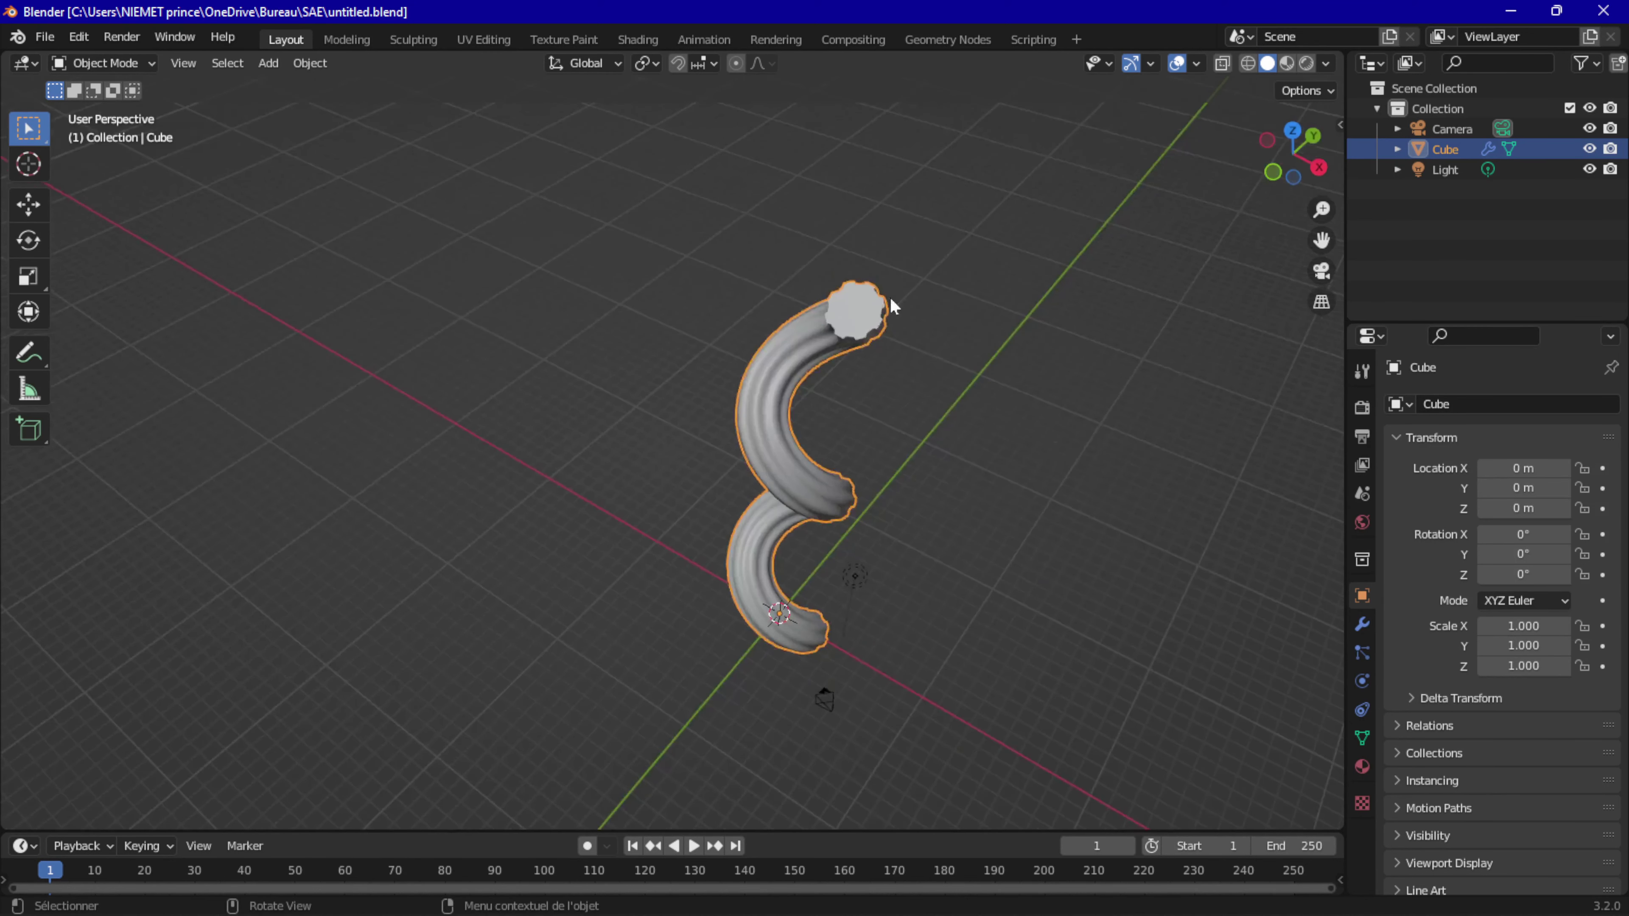
pyautogui.scroll(2, 890, 295)
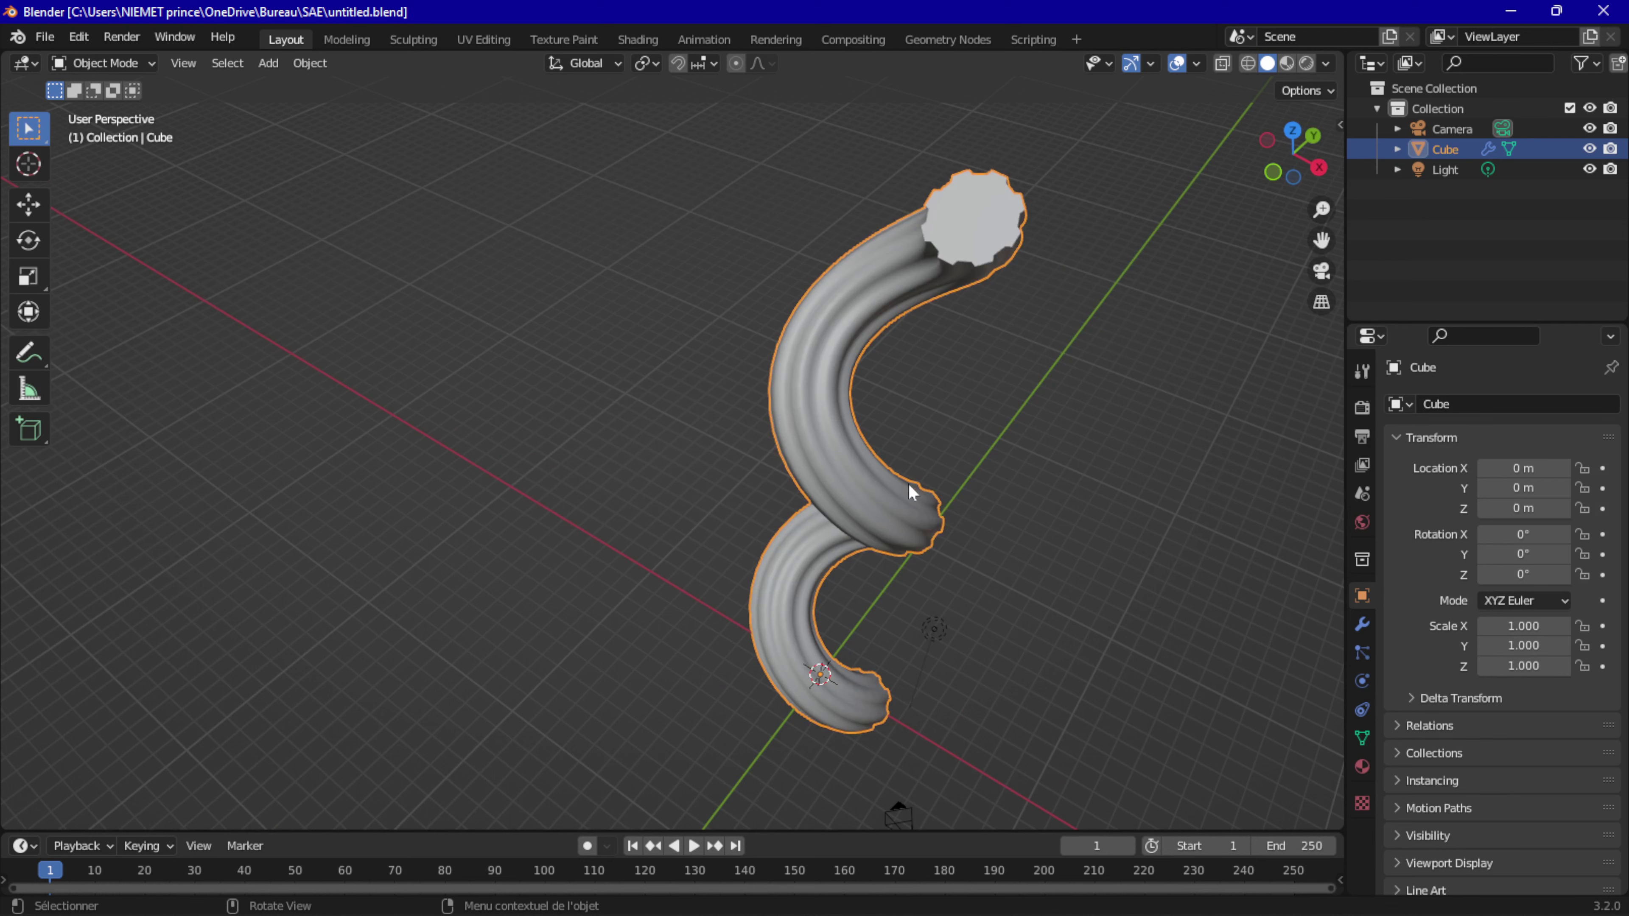
pyautogui.moveTo(921, 513)
pyautogui.mouseDown(button='middle')
pyautogui.moveTo(844, 401)
pyautogui.moveTo(823, 425)
pyautogui.mouseUp(button='middle')
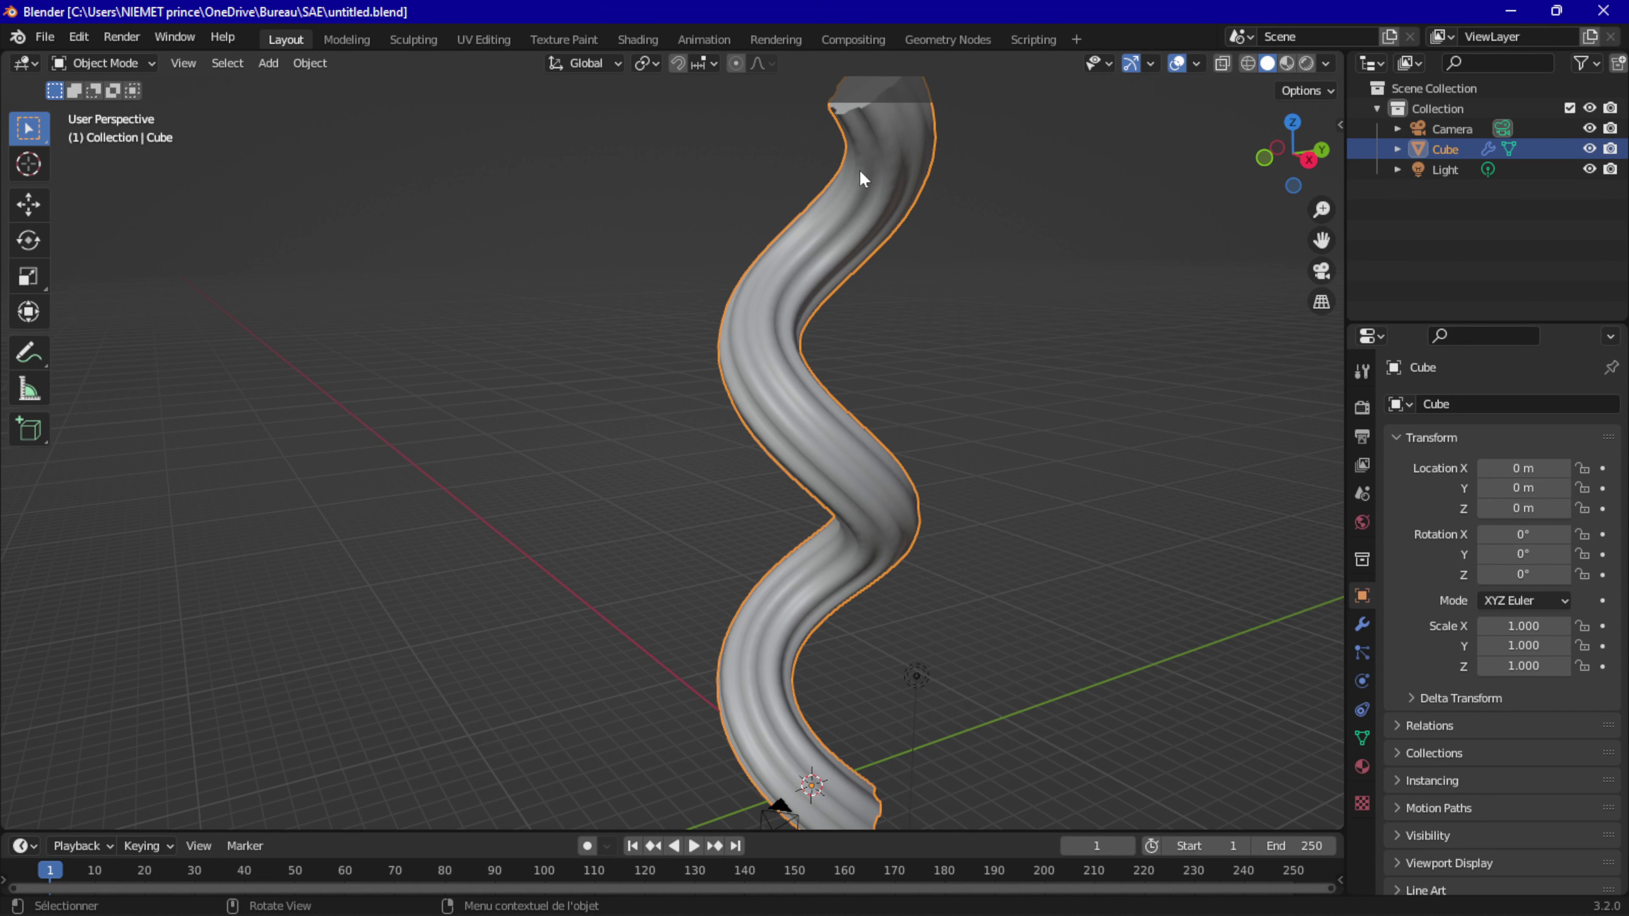
pyautogui.scroll(-2, 853, 170)
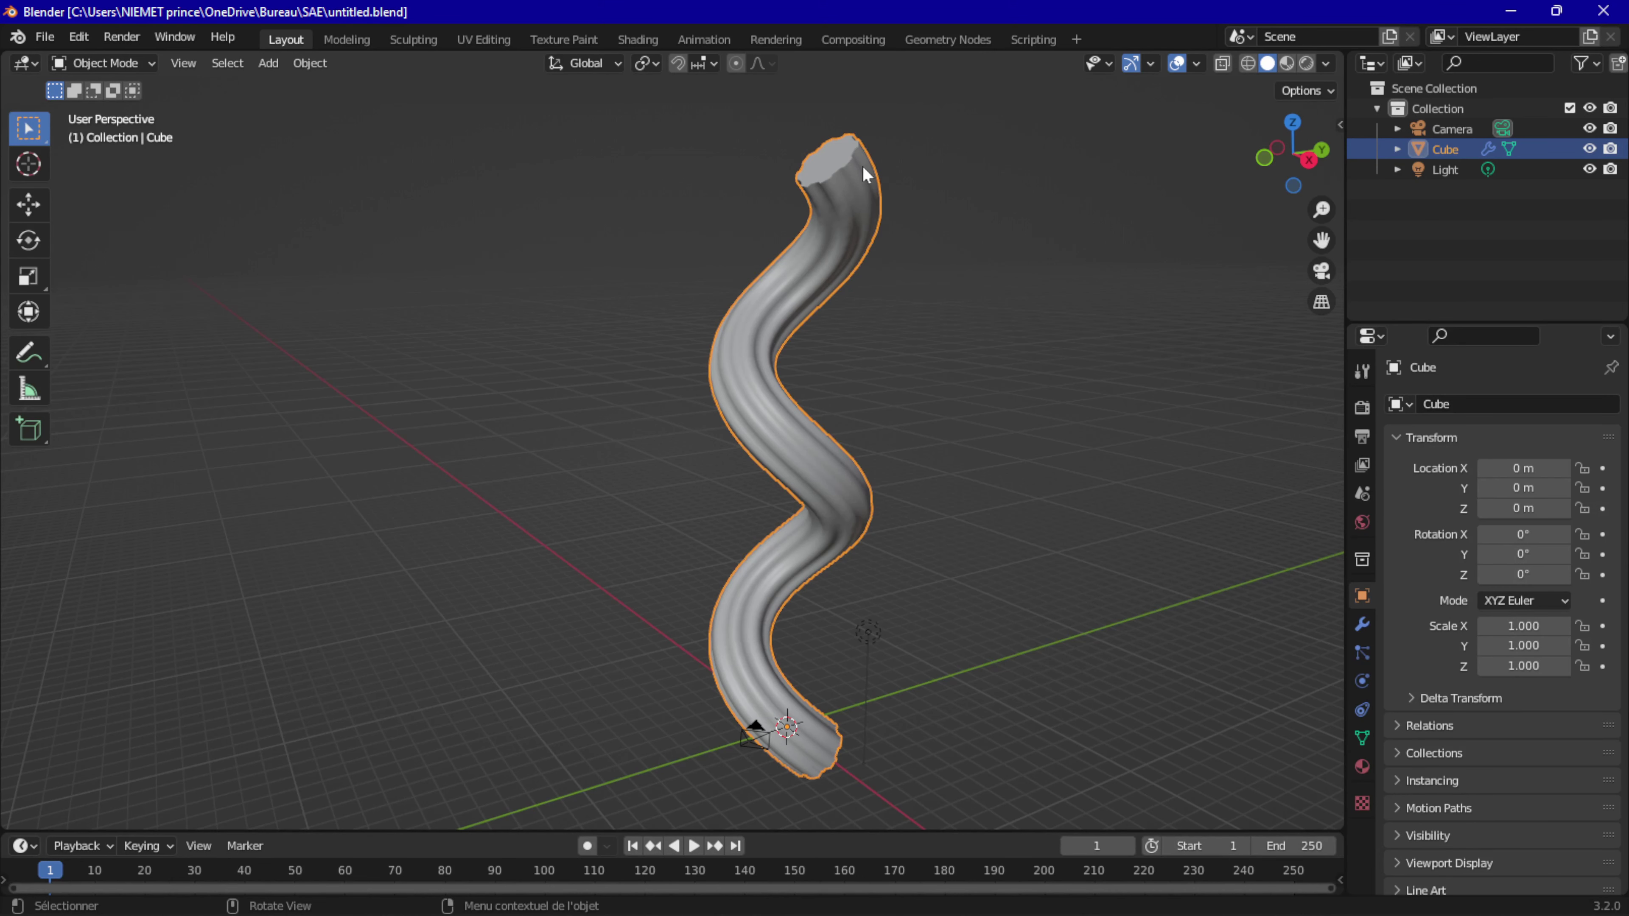
pyautogui.moveTo(853, 168)
pyautogui.mouseDown(button='middle')
pyautogui.moveTo(893, 216)
pyautogui.moveTo(877, 173)
pyautogui.mouseUp(button='middle')
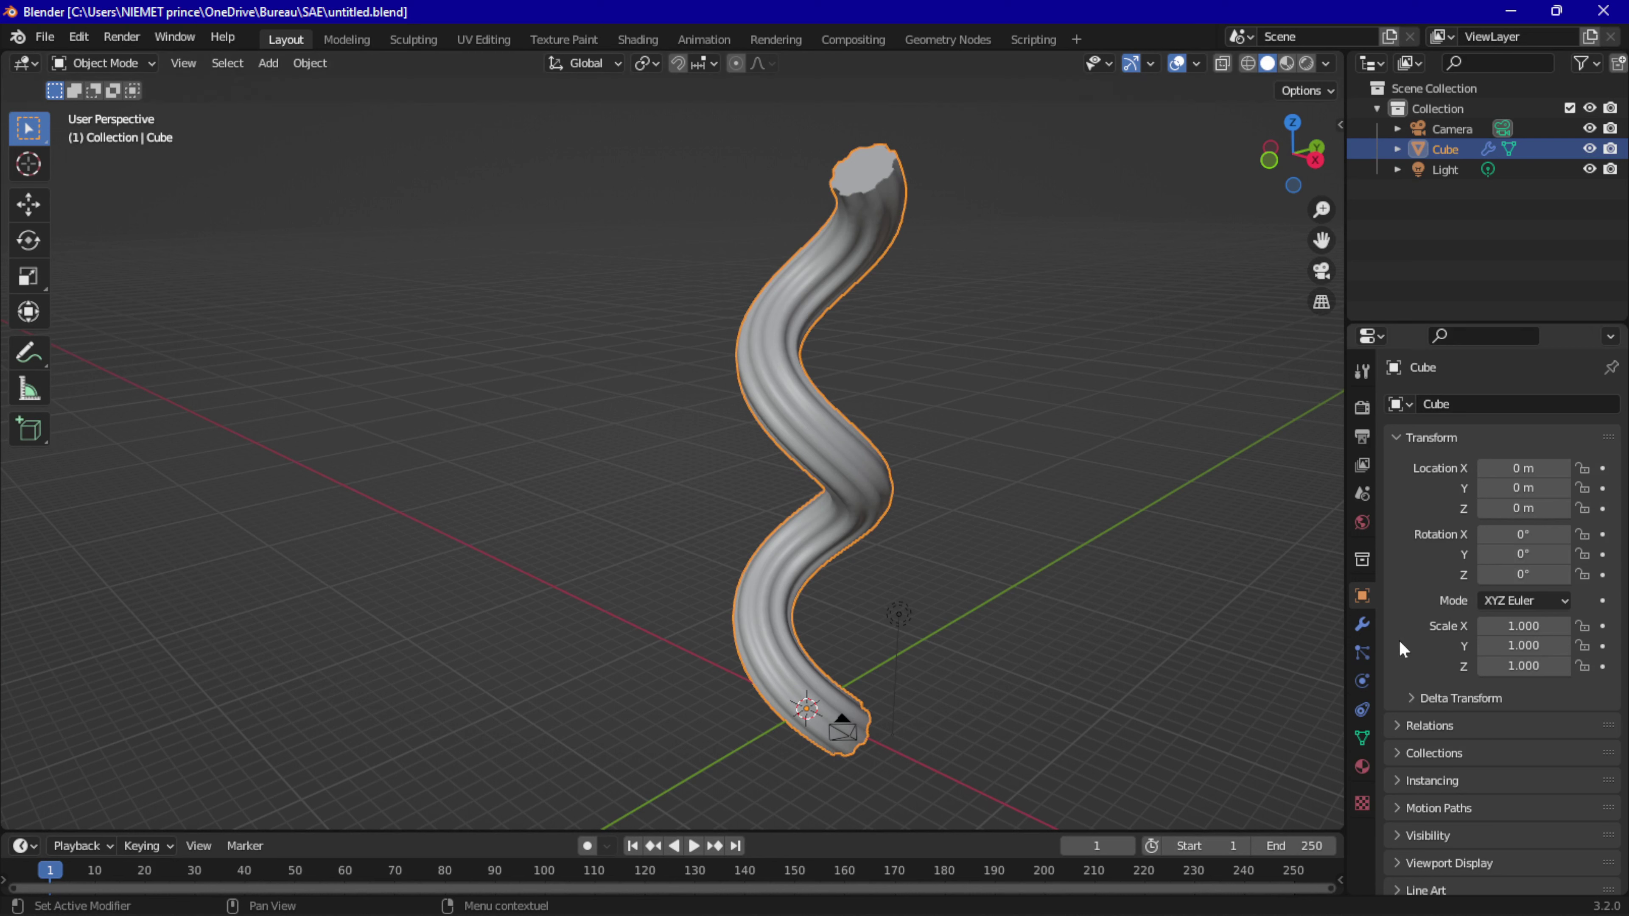
# Step: Set the spiral's height to 20.4 m, end radius to 2.71 m and resolution to 101
pyautogui.click(1362, 624)
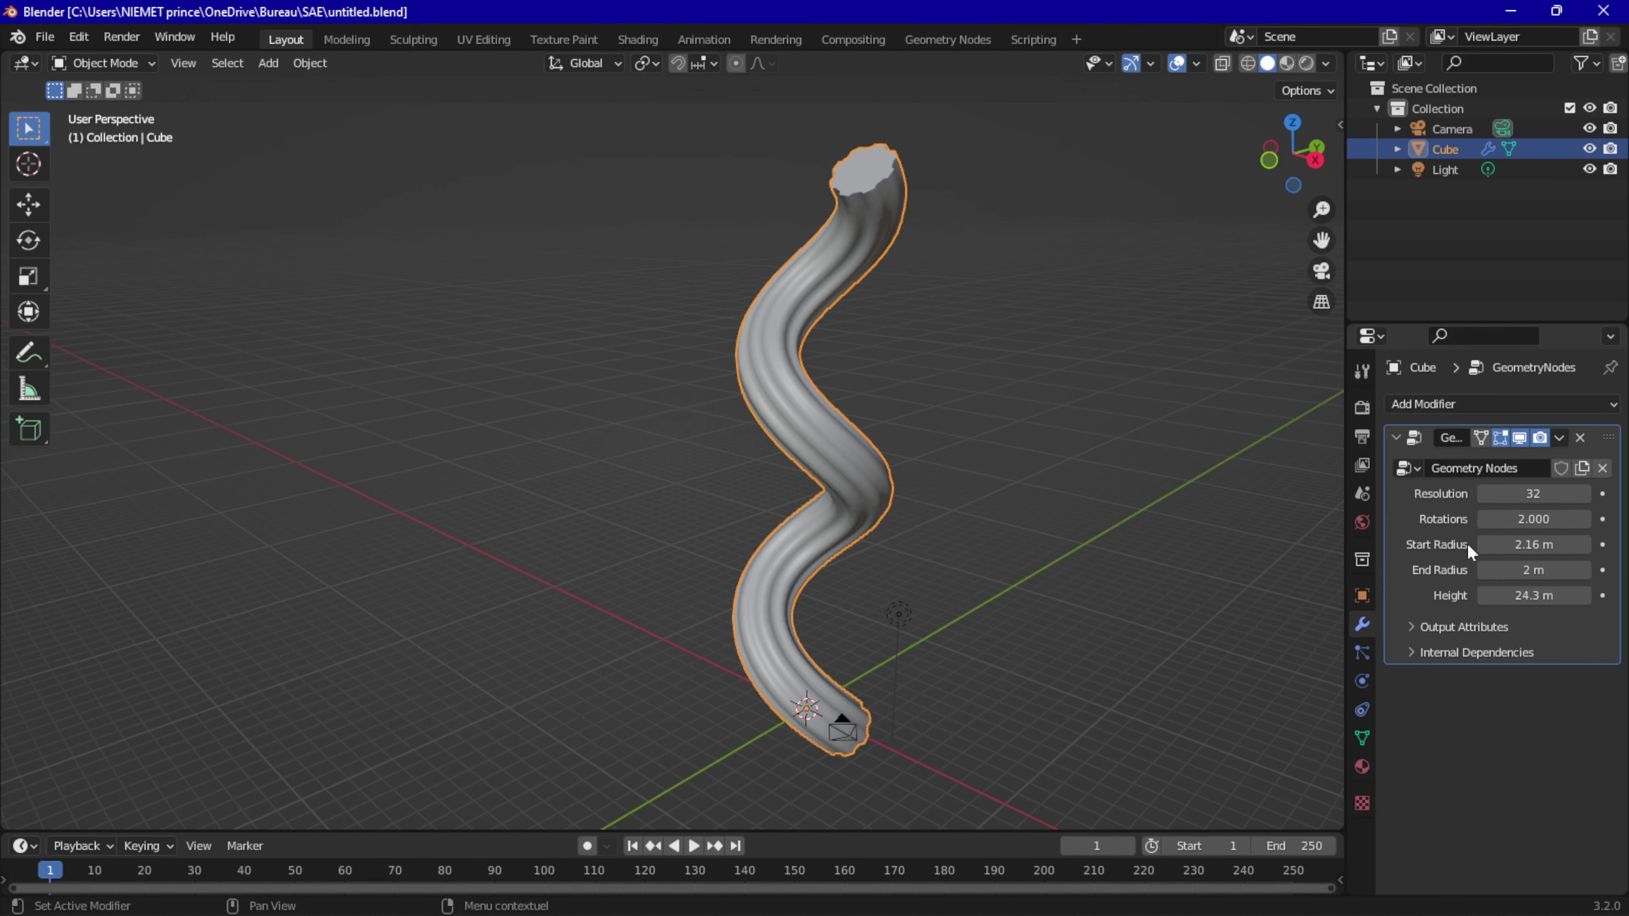
pyautogui.moveTo(1532, 595)
pyautogui.mouseDown()
pyautogui.moveTo(1565, 596)
pyautogui.moveTo(1488, 595)
pyautogui.moveTo(1551, 595)
pyautogui.mouseUp()
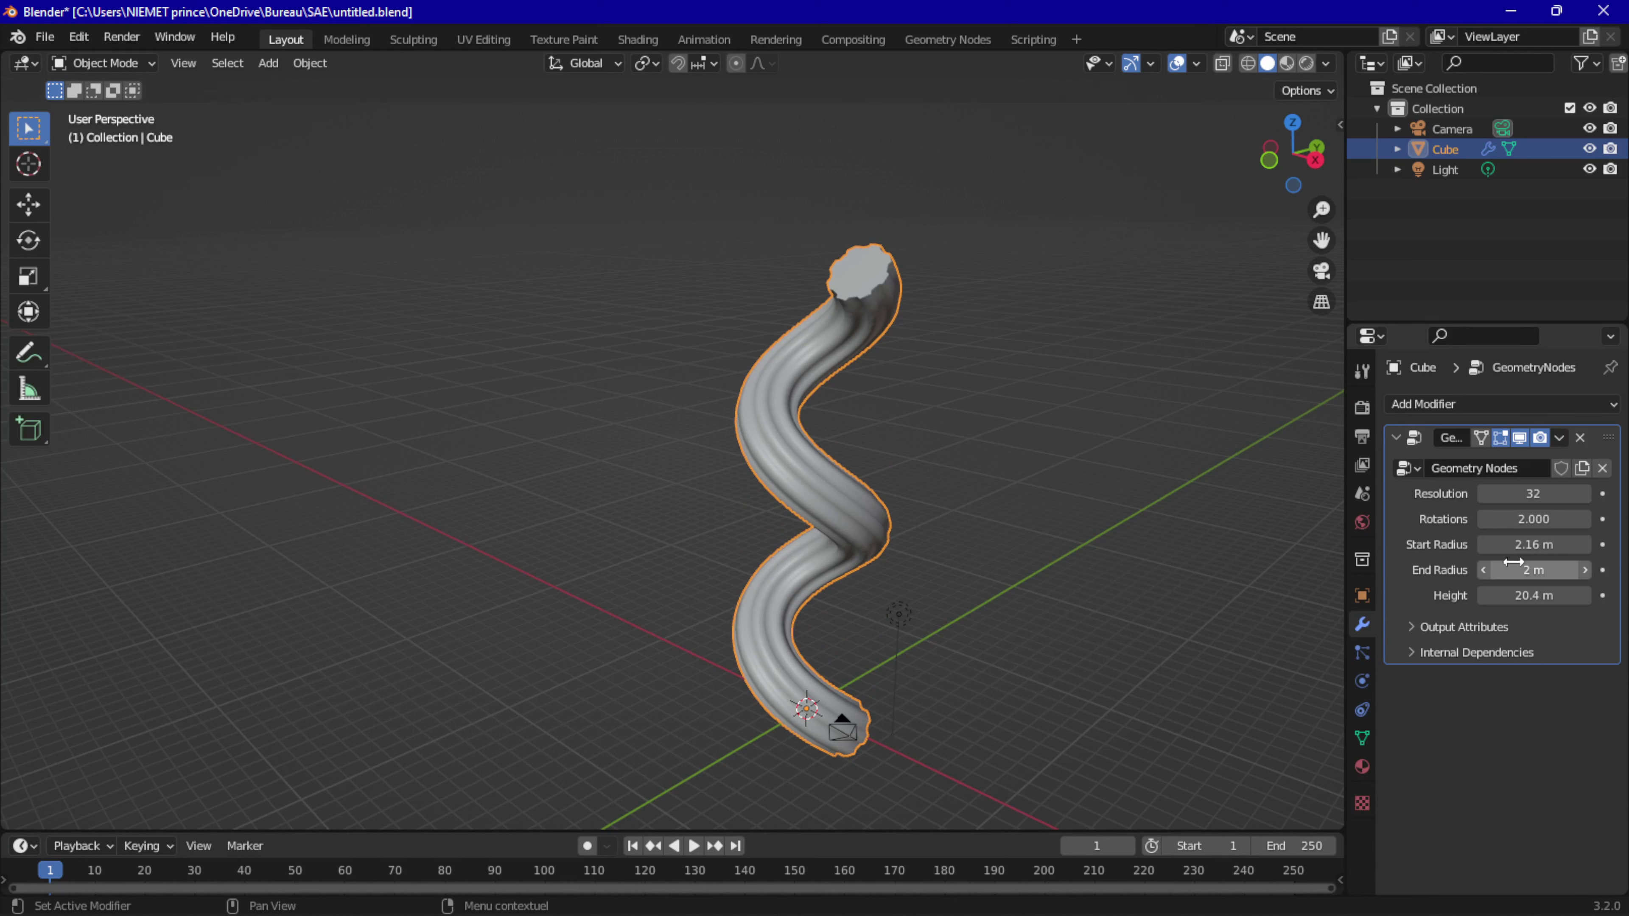
pyautogui.moveTo(1533, 570)
pyautogui.mouseDown()
pyautogui.moveTo(1584, 570)
pyautogui.moveTo(1535, 569)
pyautogui.mouseUp()
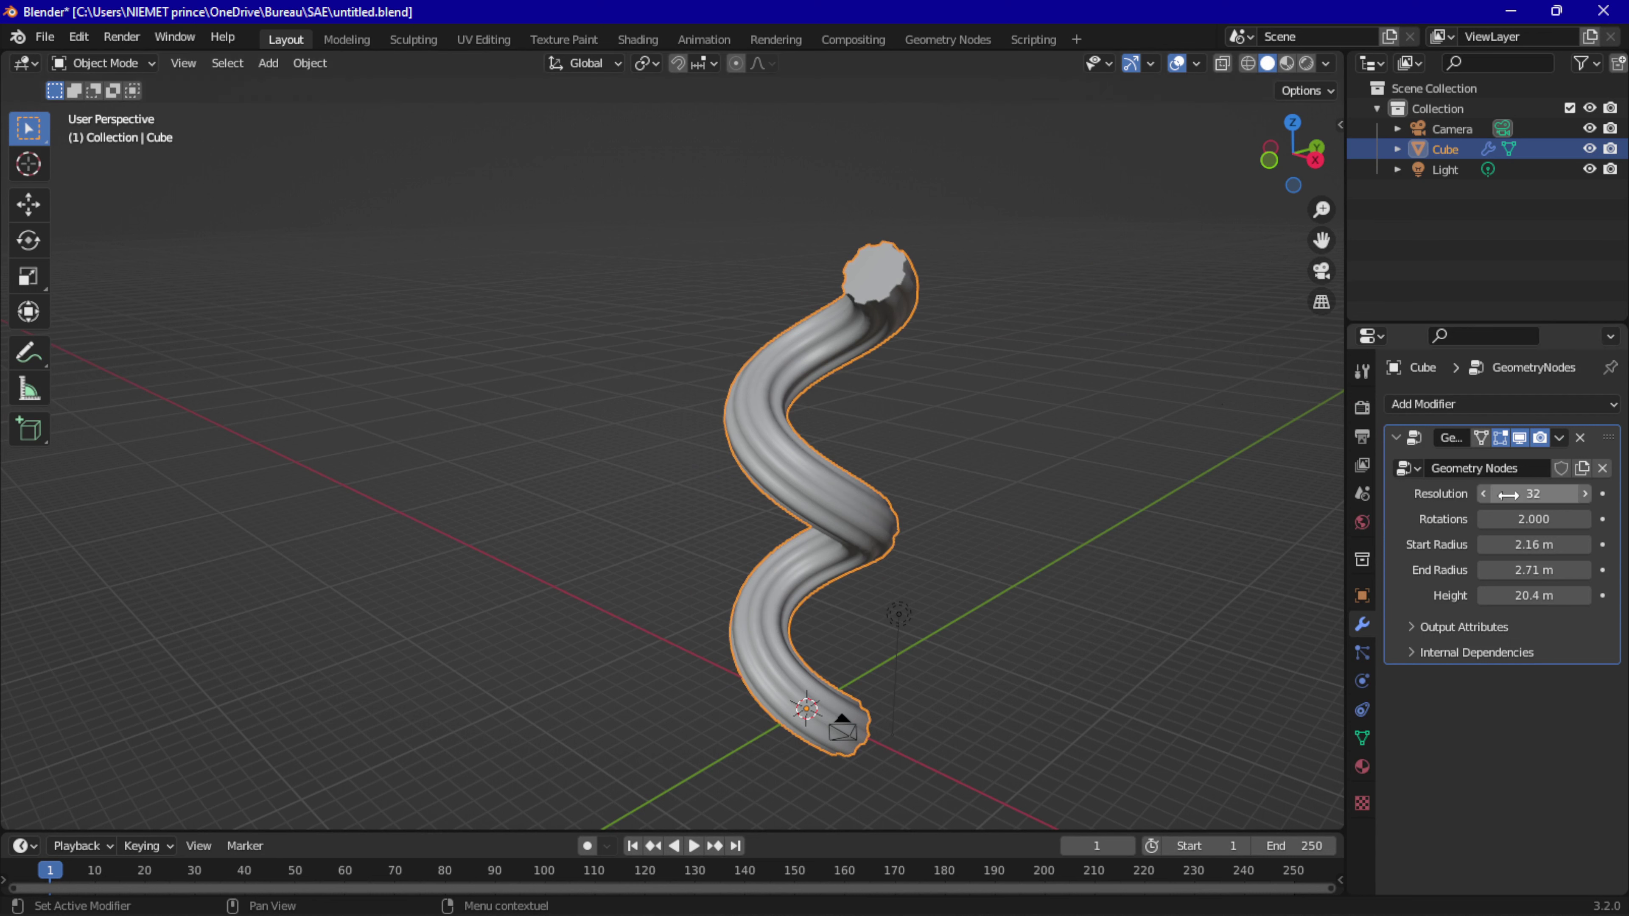
pyautogui.moveTo(1508, 494)
pyautogui.mouseDown()
pyautogui.moveTo(1564, 494)
pyautogui.moveTo(1538, 495)
pyautogui.mouseUp()
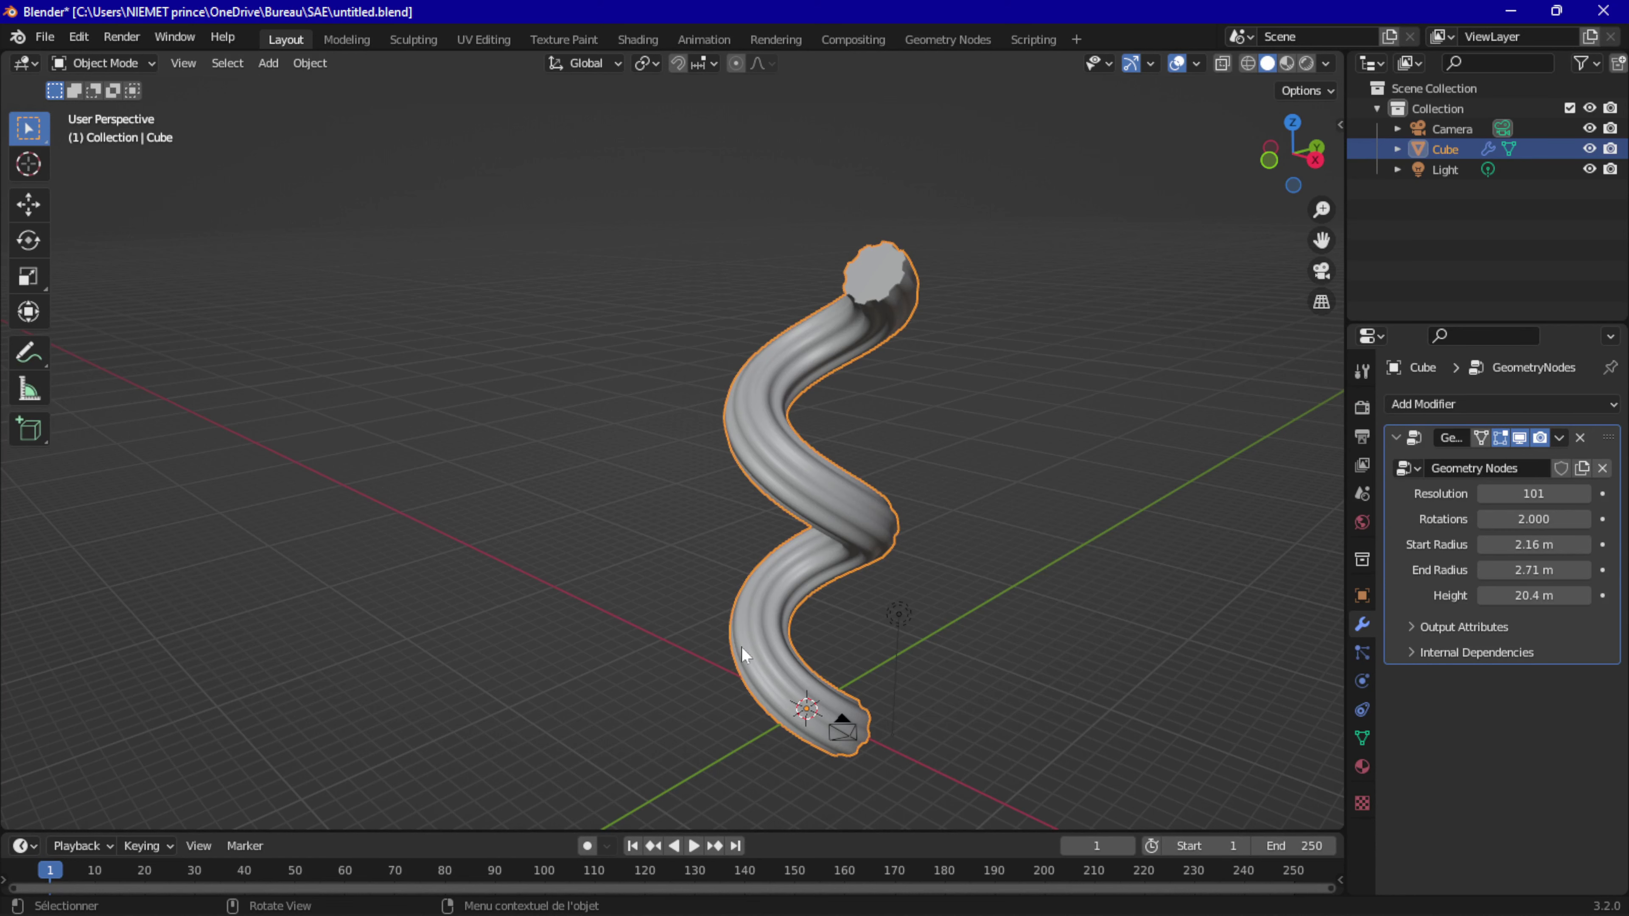
# Step: In Geometry Nodes, pan through the Star profile, 0.25 m fillet and Curve to Mesh node chain
pyautogui.click(945, 39)
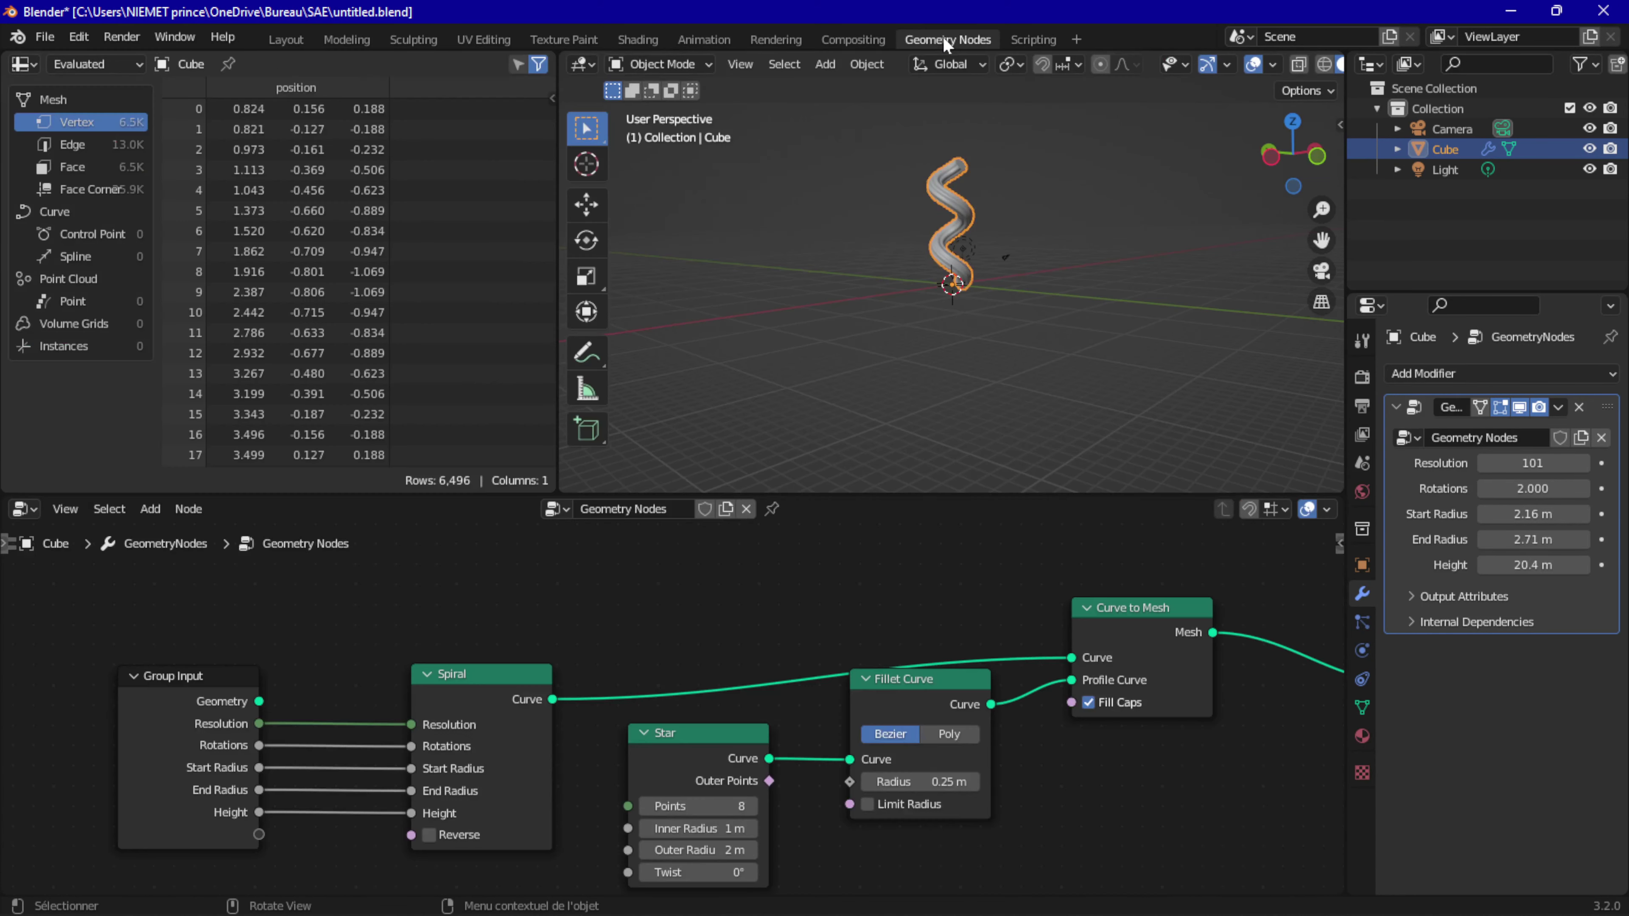
pyautogui.scroll(2, 813, 626)
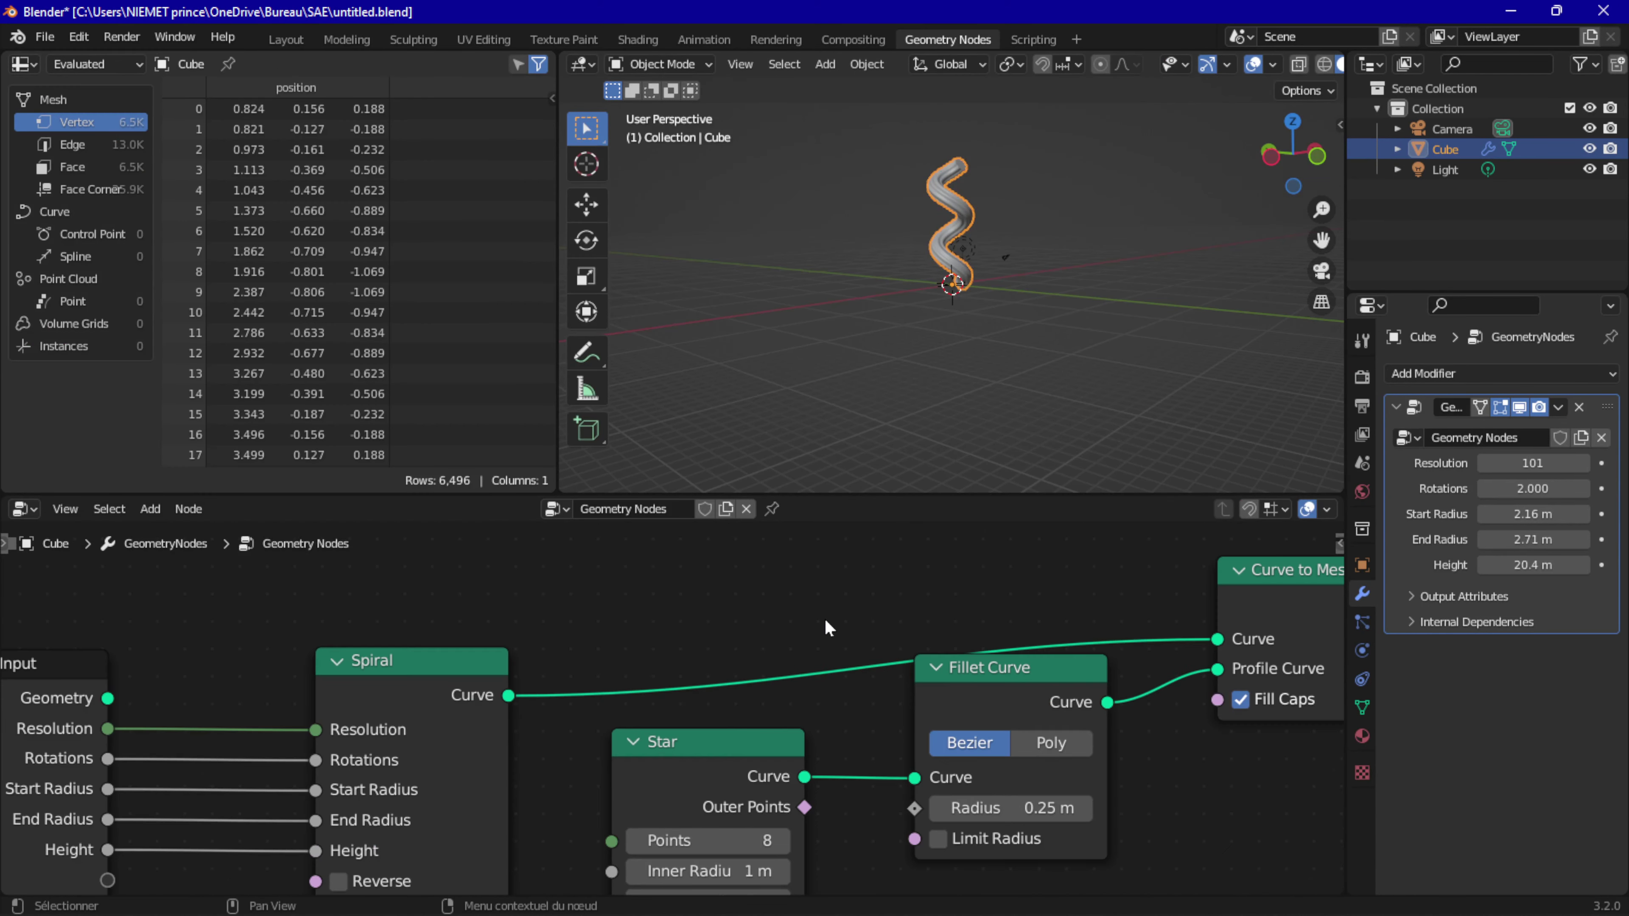
pyautogui.moveTo(825, 617); pyautogui.dragTo(236, 659, button='middle')
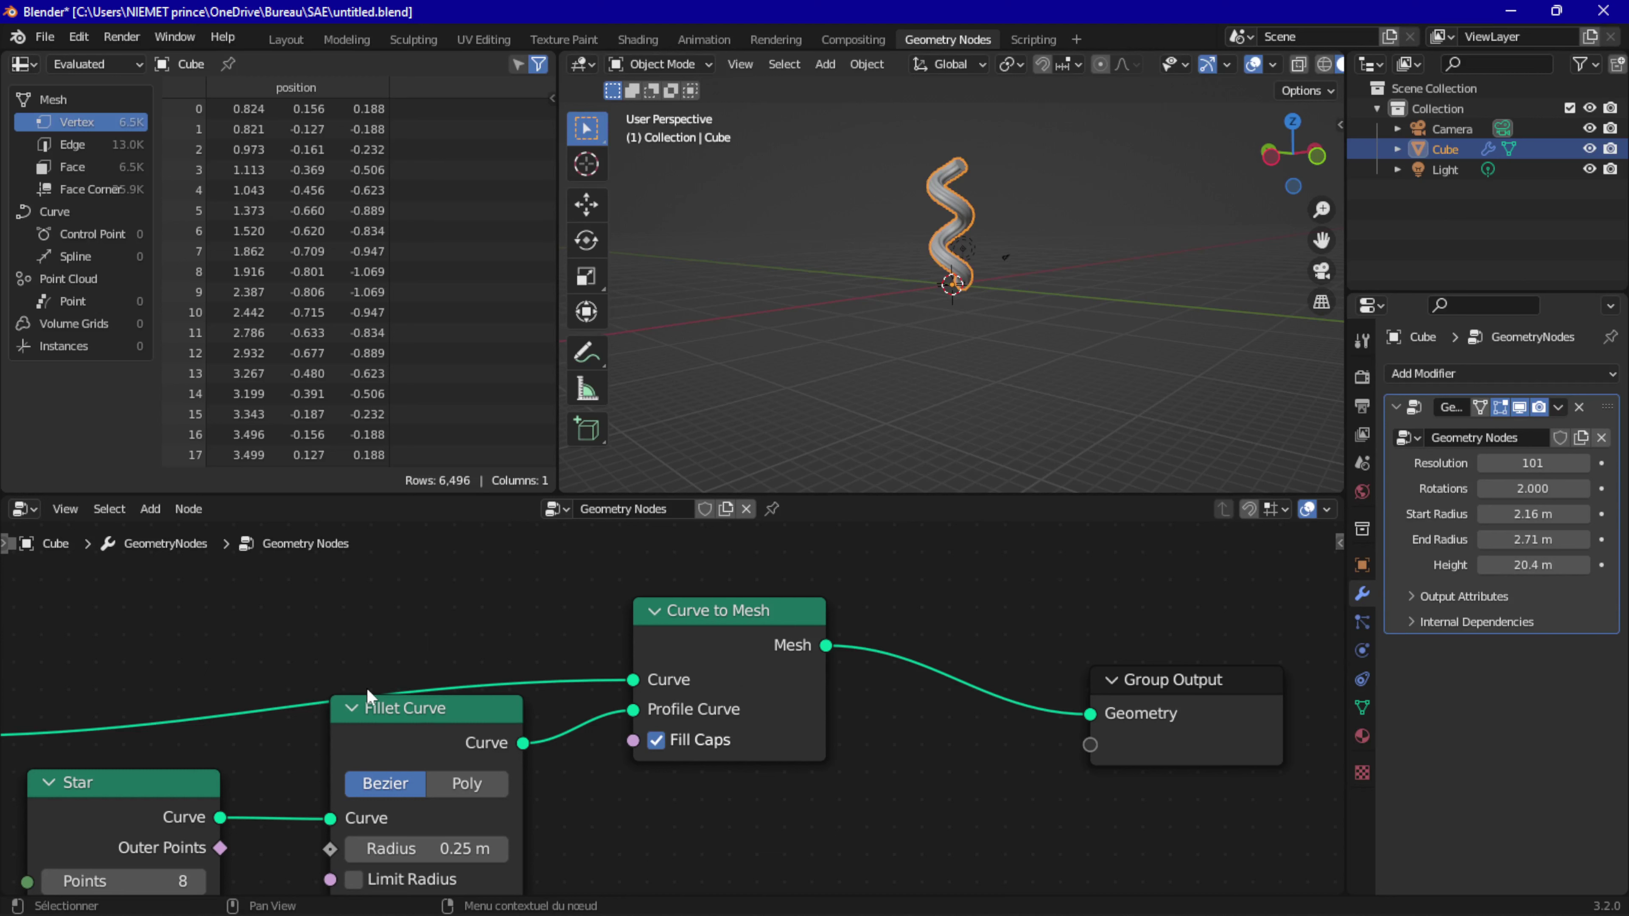
pyautogui.moveTo(591, 717); pyautogui.dragTo(738, 757, button='middle')
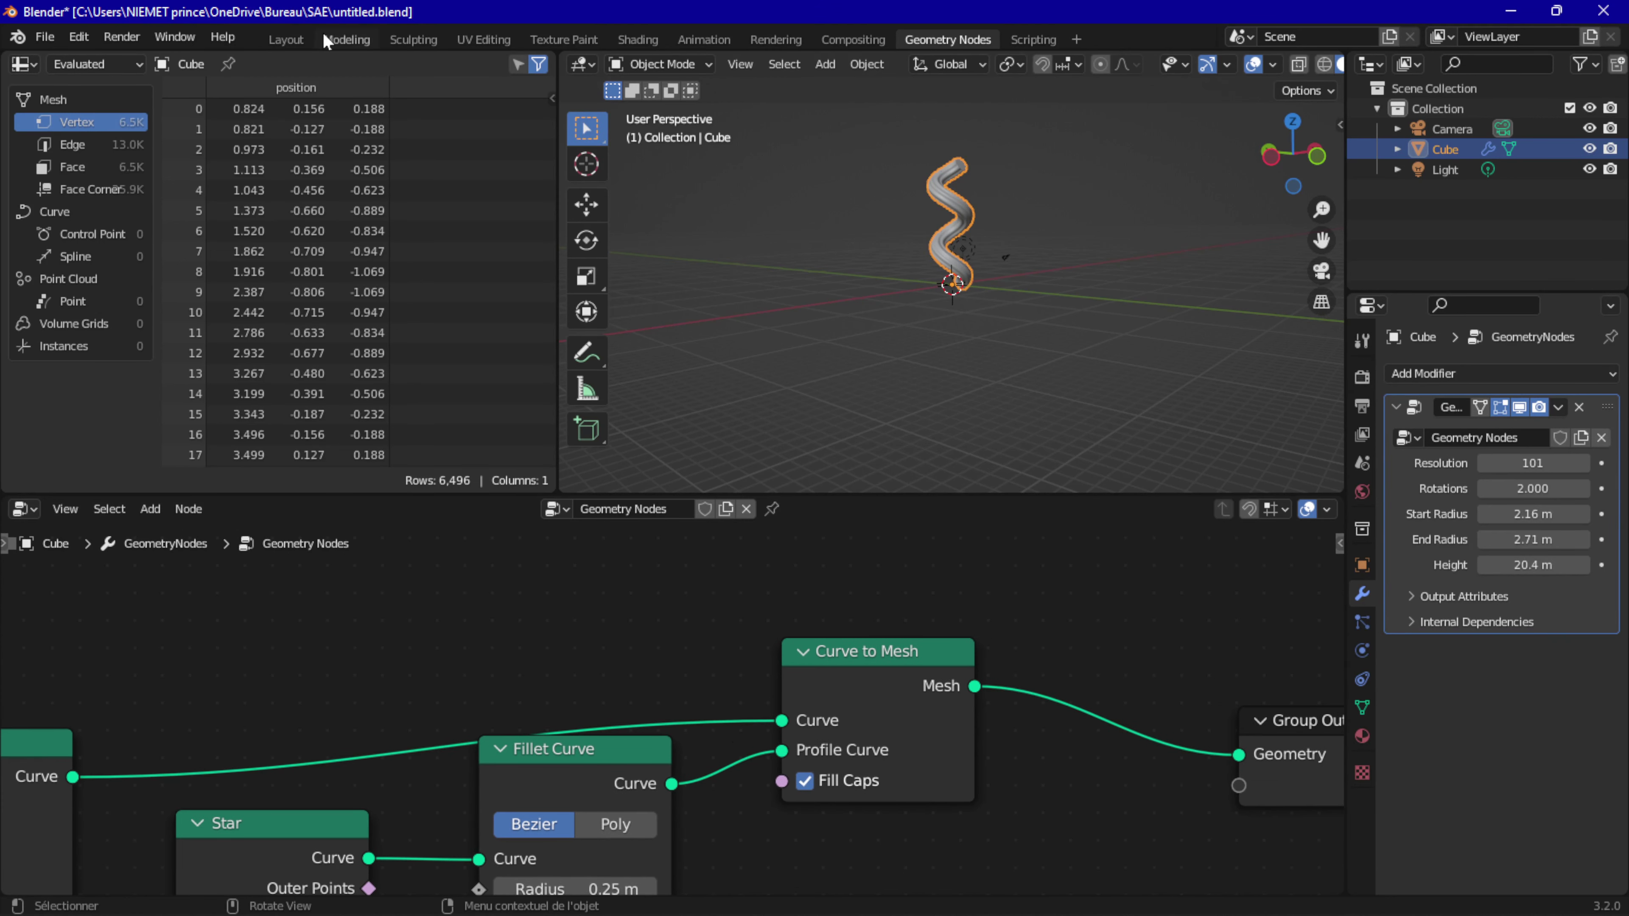
# Step: Delete the spiral tube, add a UV sphere and give it a new Geometry Nodes tree
pyautogui.press('Delete')
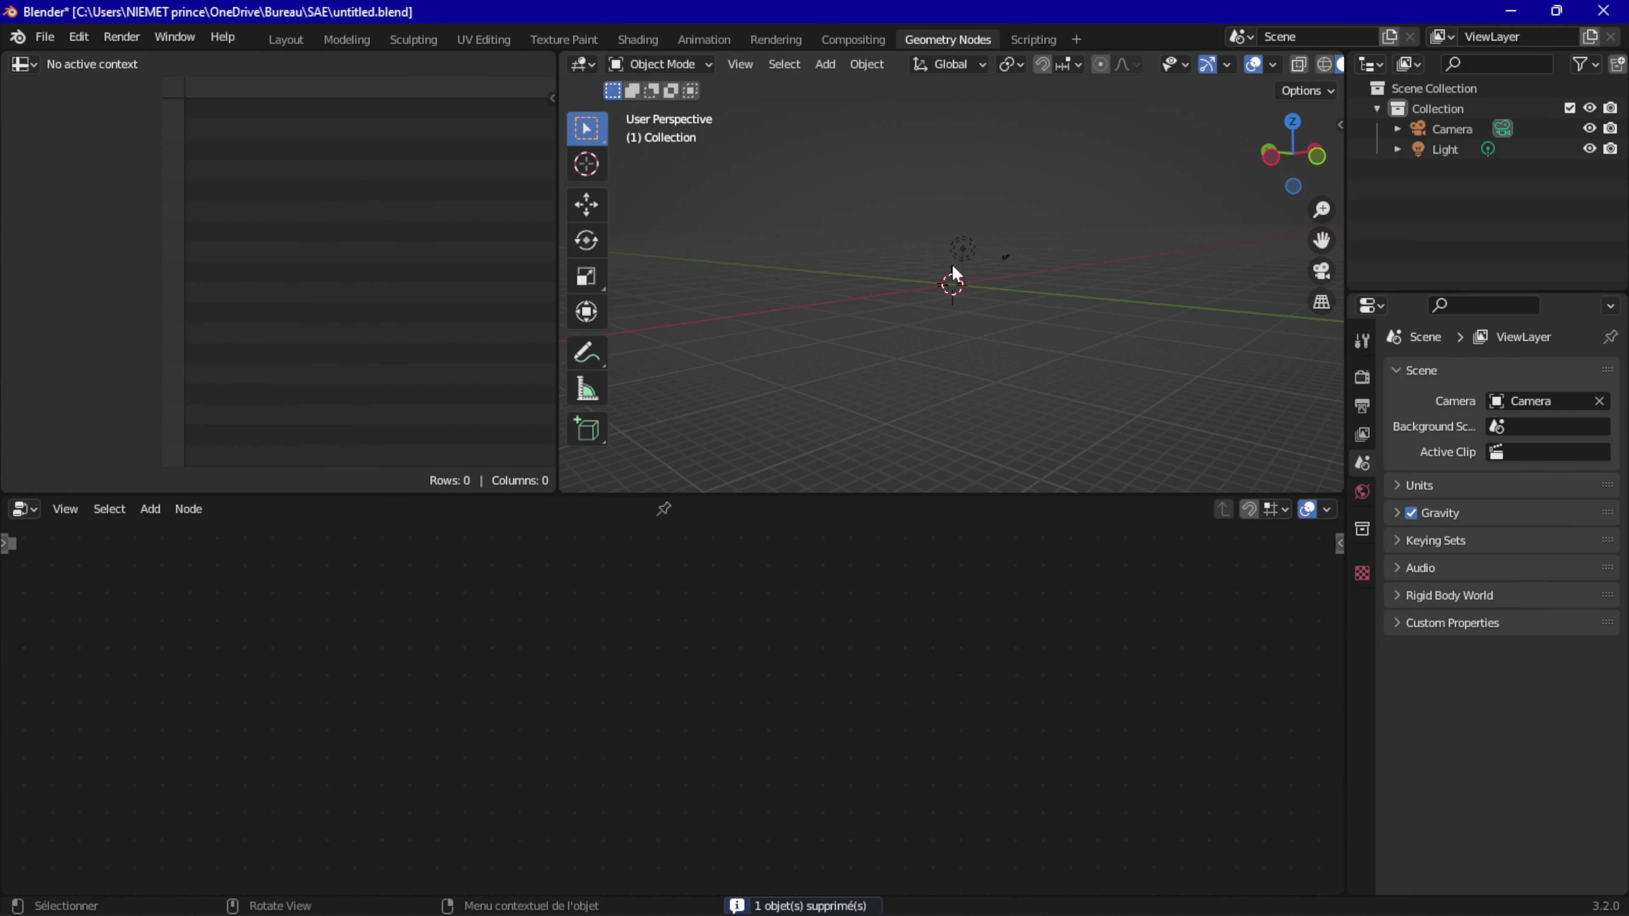
pyautogui.hotkey('shift', 'a')
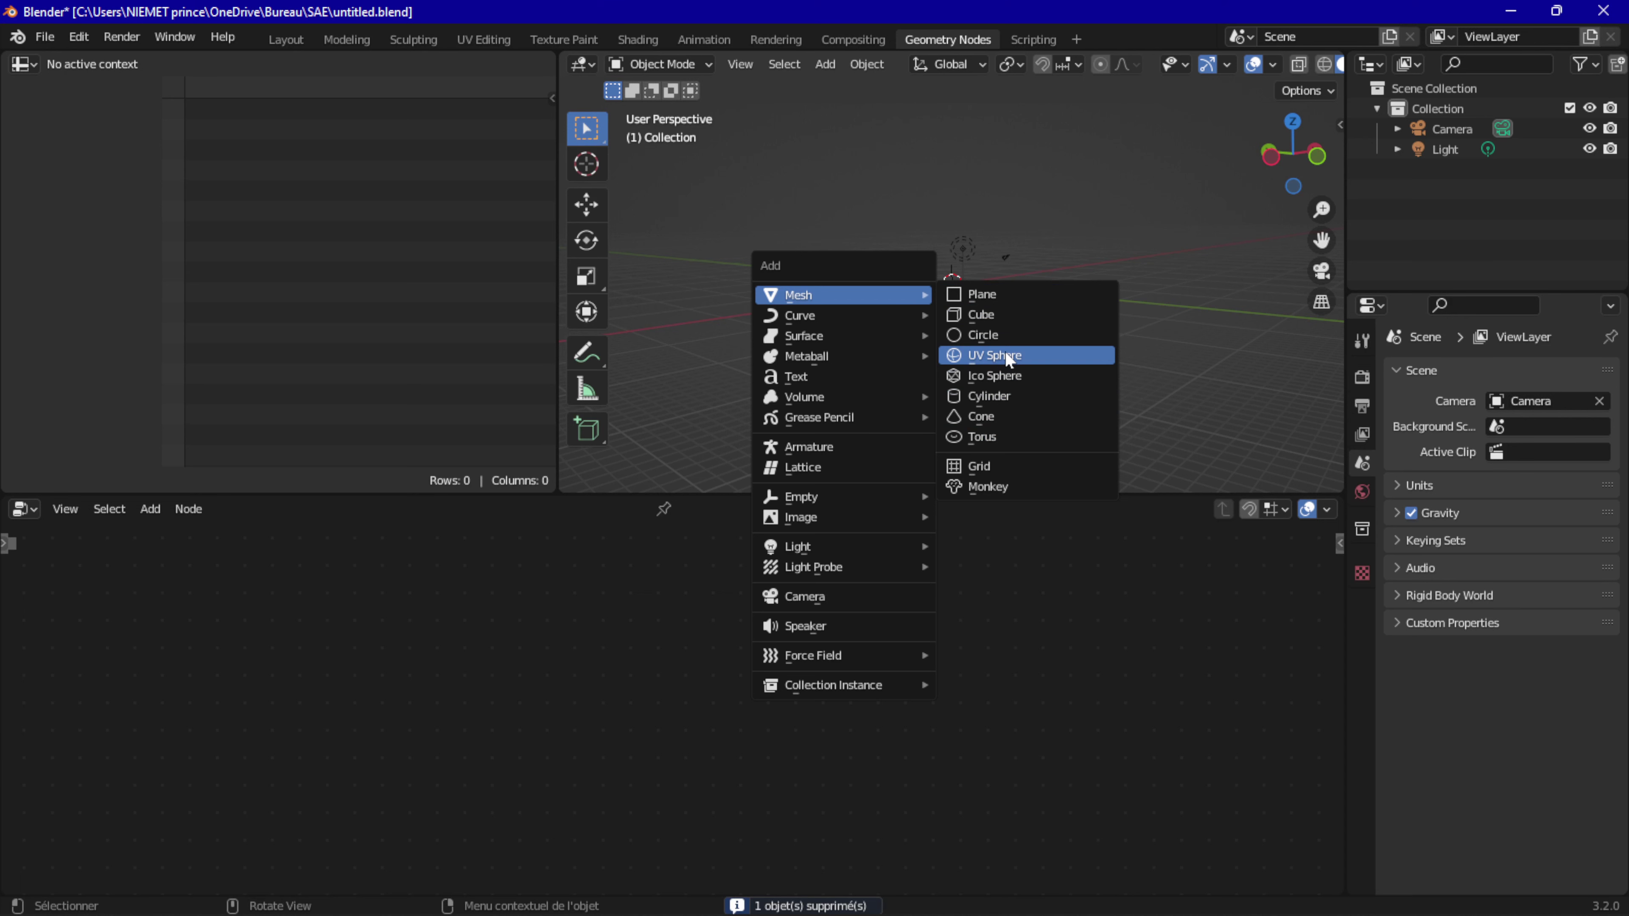
pyautogui.click(1009, 357)
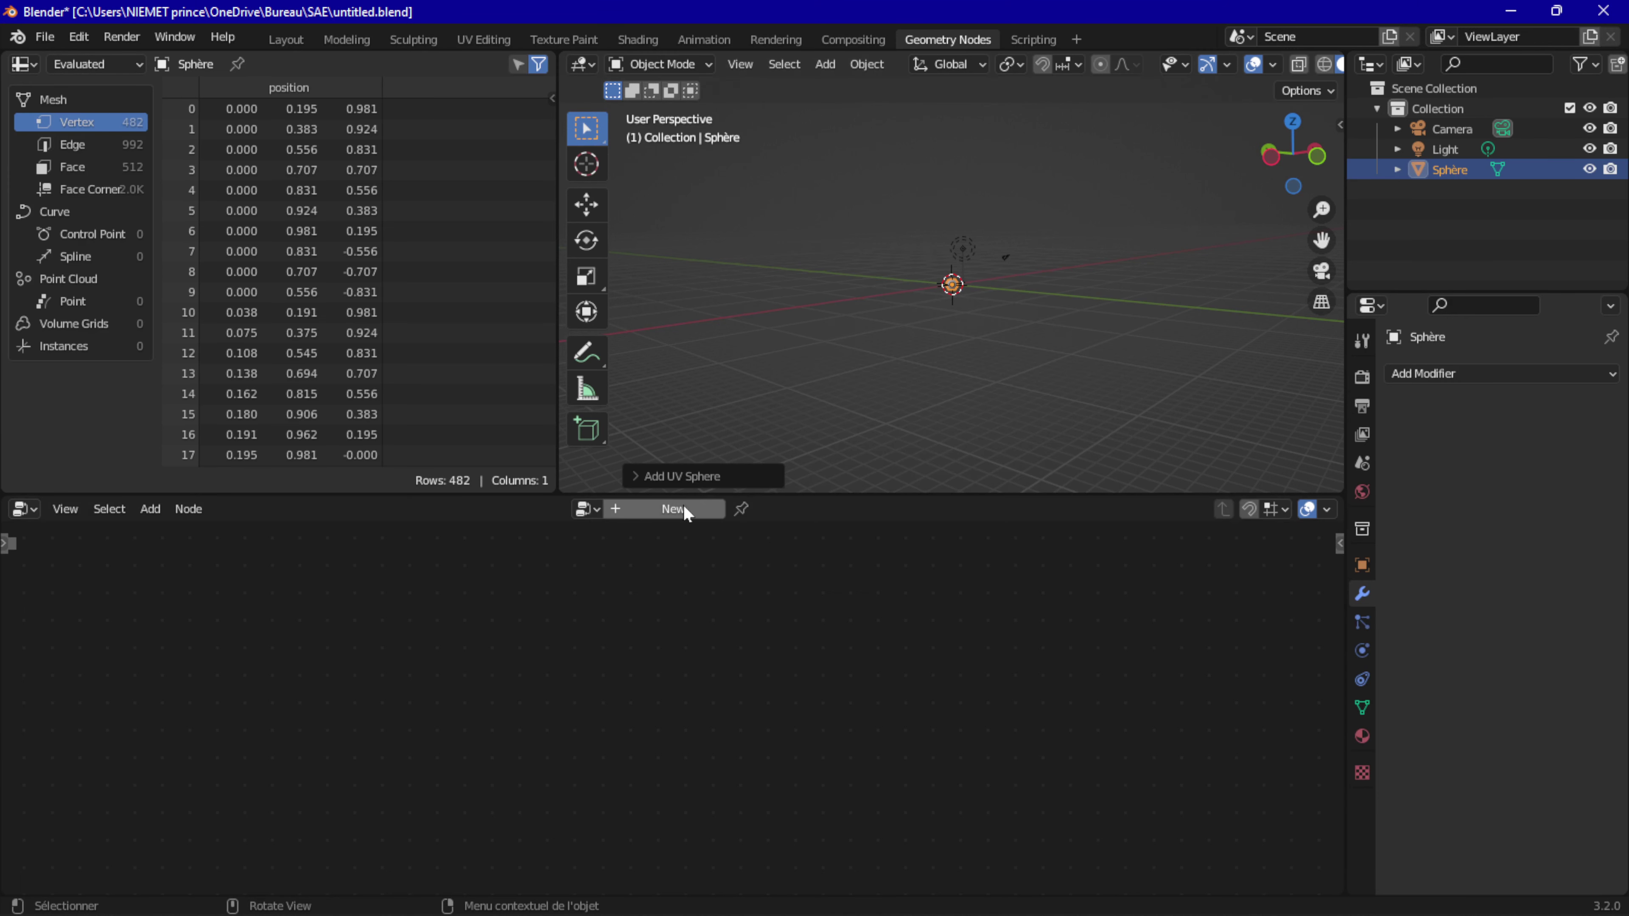
pyautogui.click(660, 507)
# Step: Move Group Input further left and cut its link to Group Output
pyautogui.scroll(2, 962, 321)
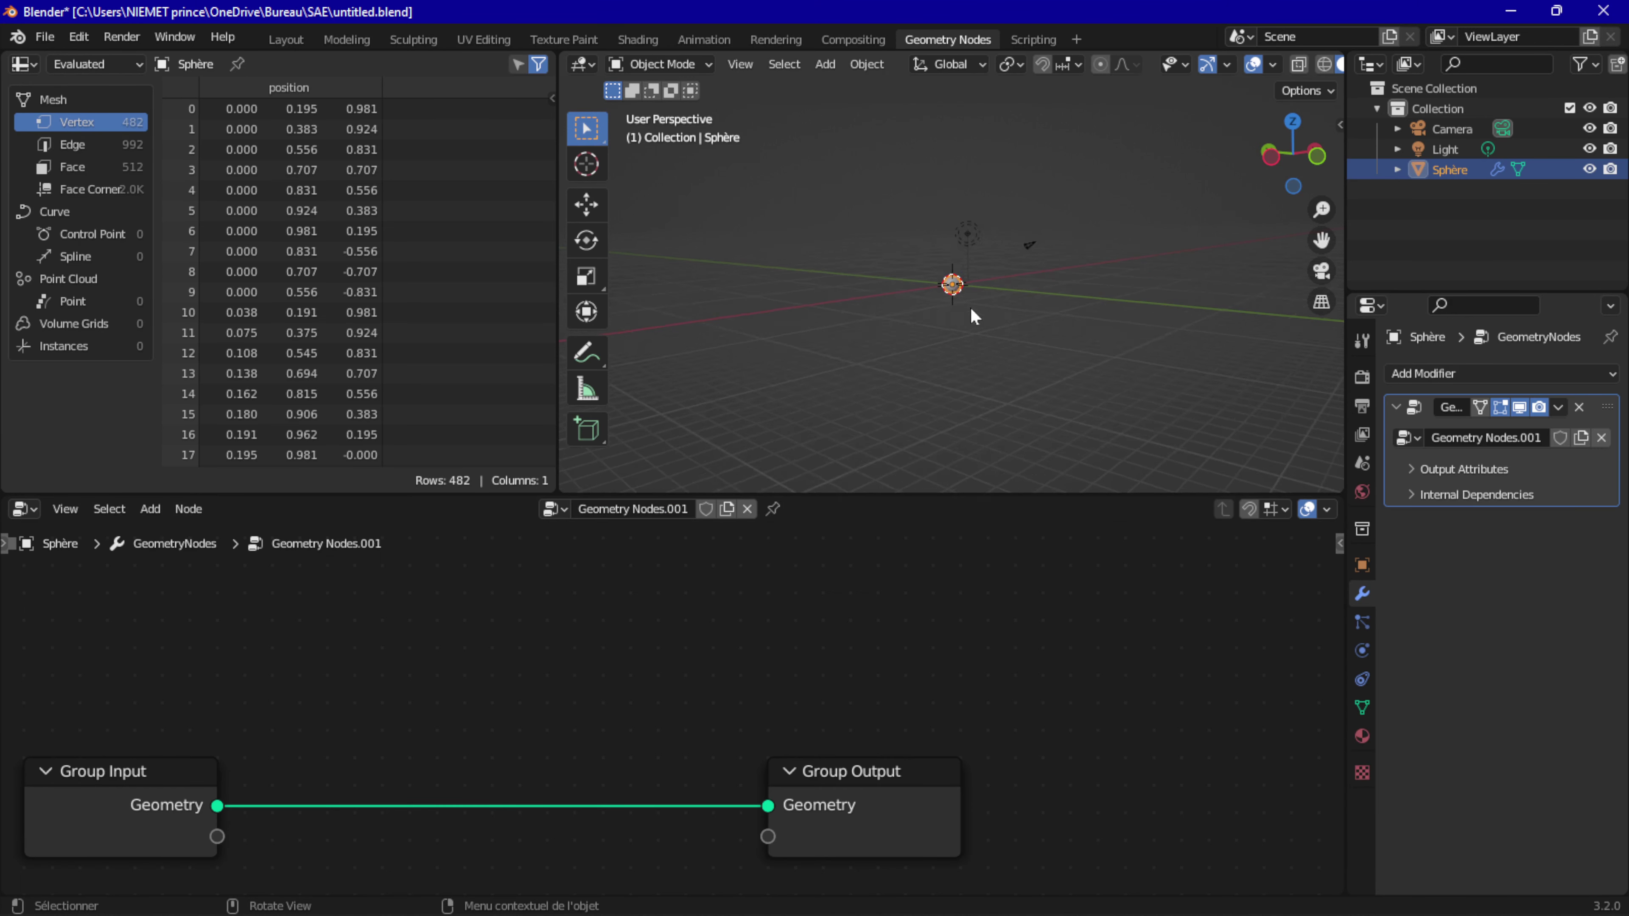
pyautogui.scroll(4, 969, 306)
pyautogui.scroll(2, 969, 306)
pyautogui.moveTo(682, 696)
pyautogui.mouseDown(button='middle')
pyautogui.moveTo(945, 658)
pyautogui.moveTo(913, 599)
pyautogui.mouseUp(button='middle')
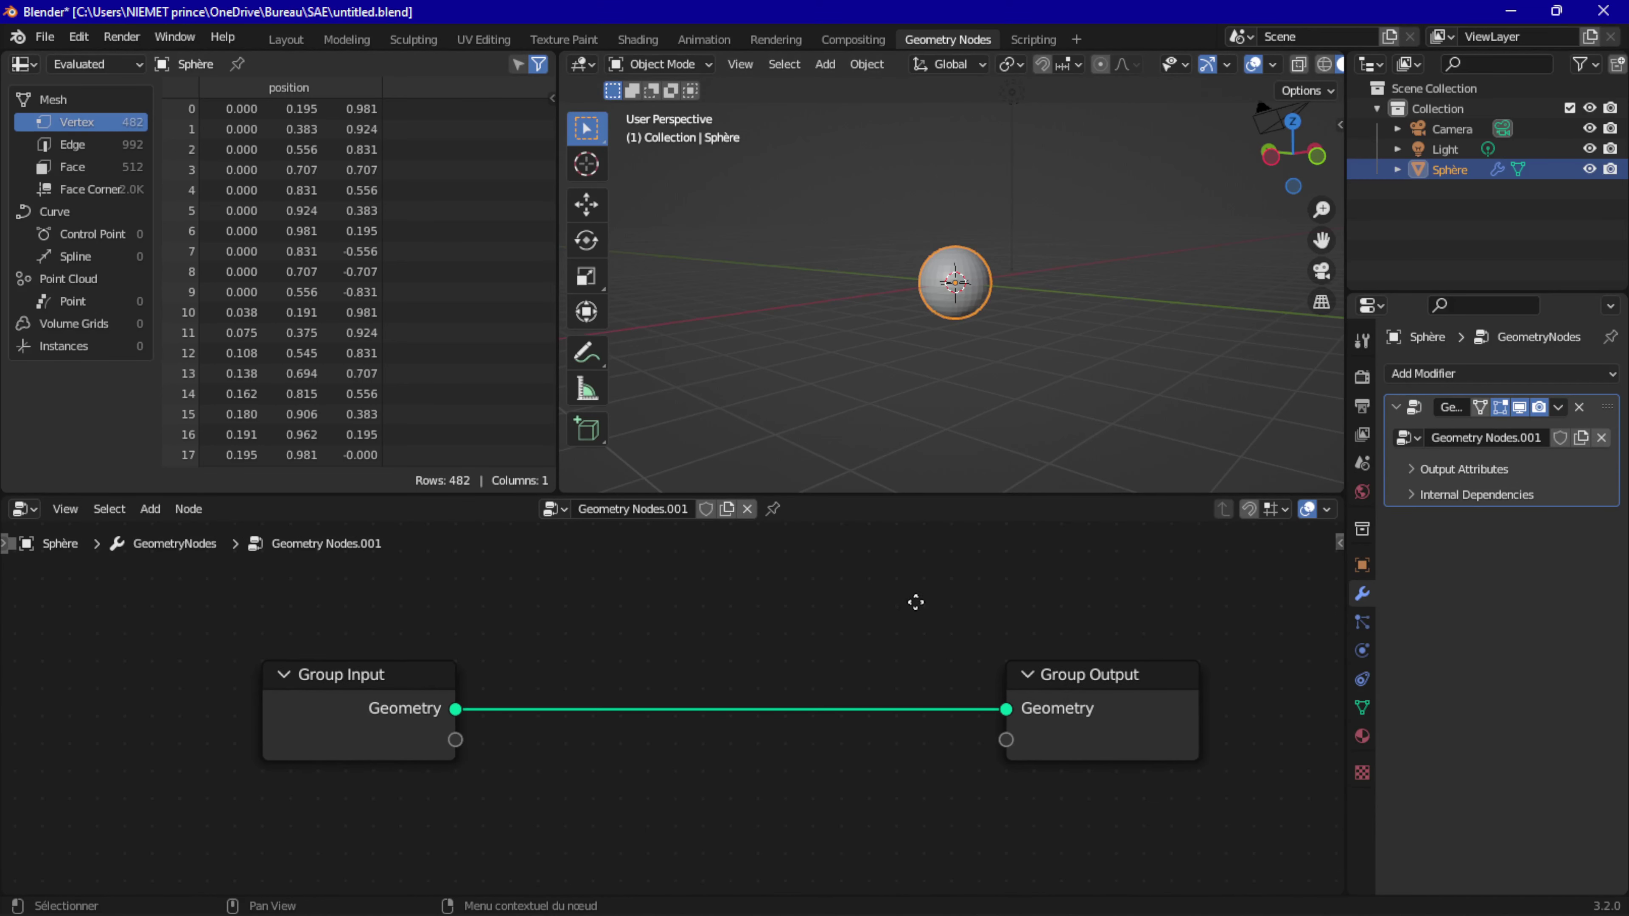
pyautogui.click(396, 722)
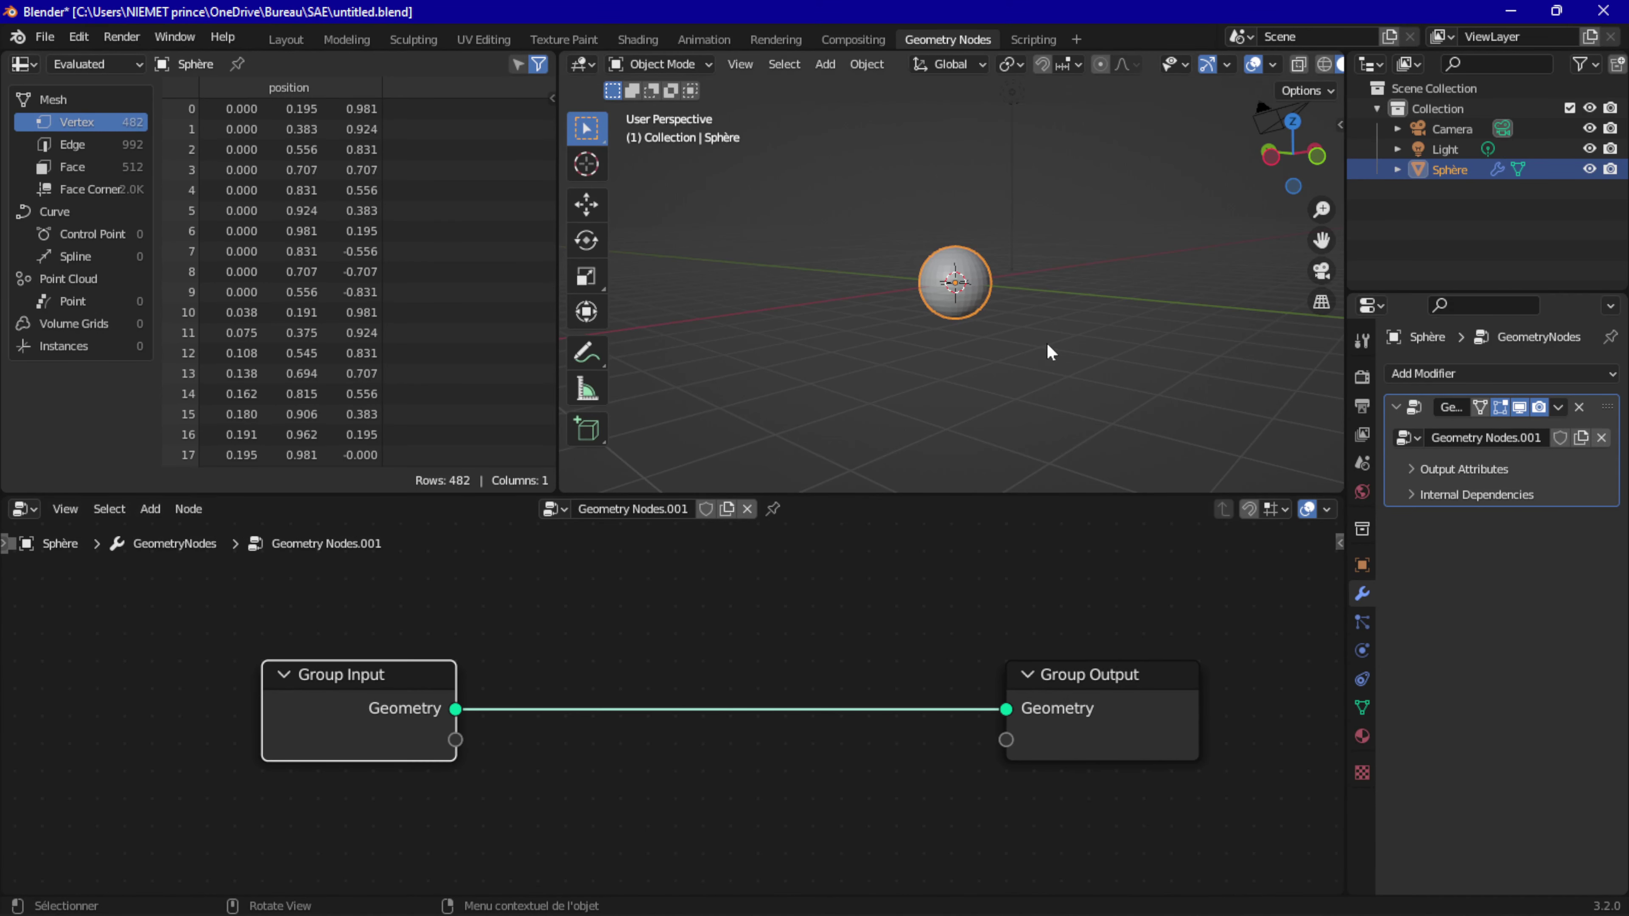
pyautogui.click(1104, 691)
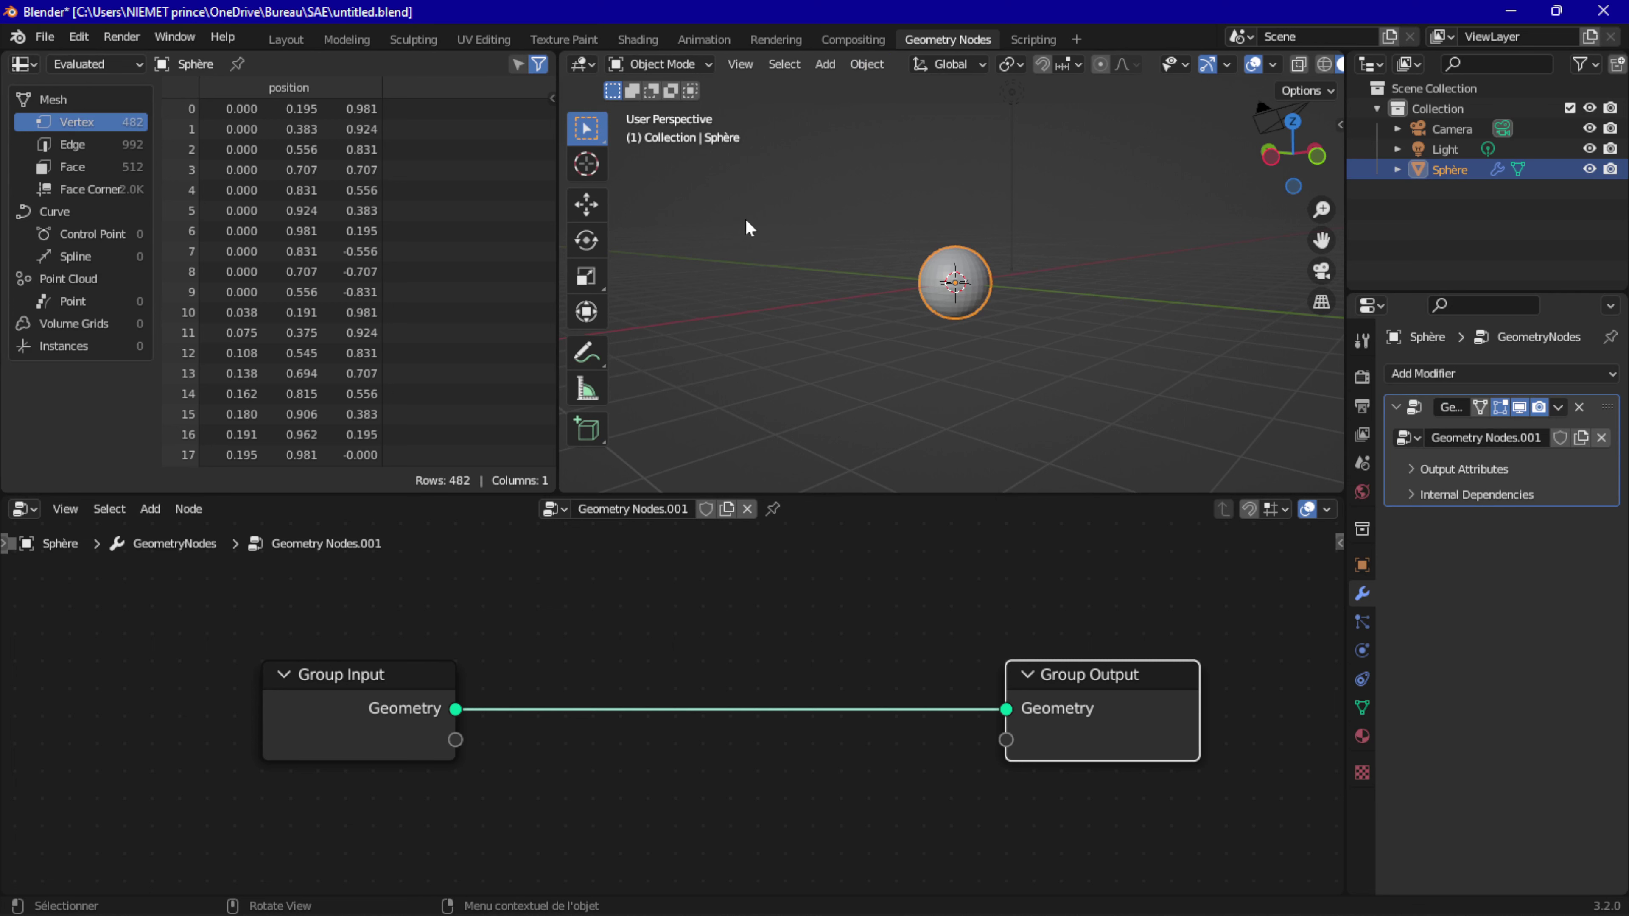
pyautogui.moveTo(383, 702); pyautogui.dragTo(198, 703)
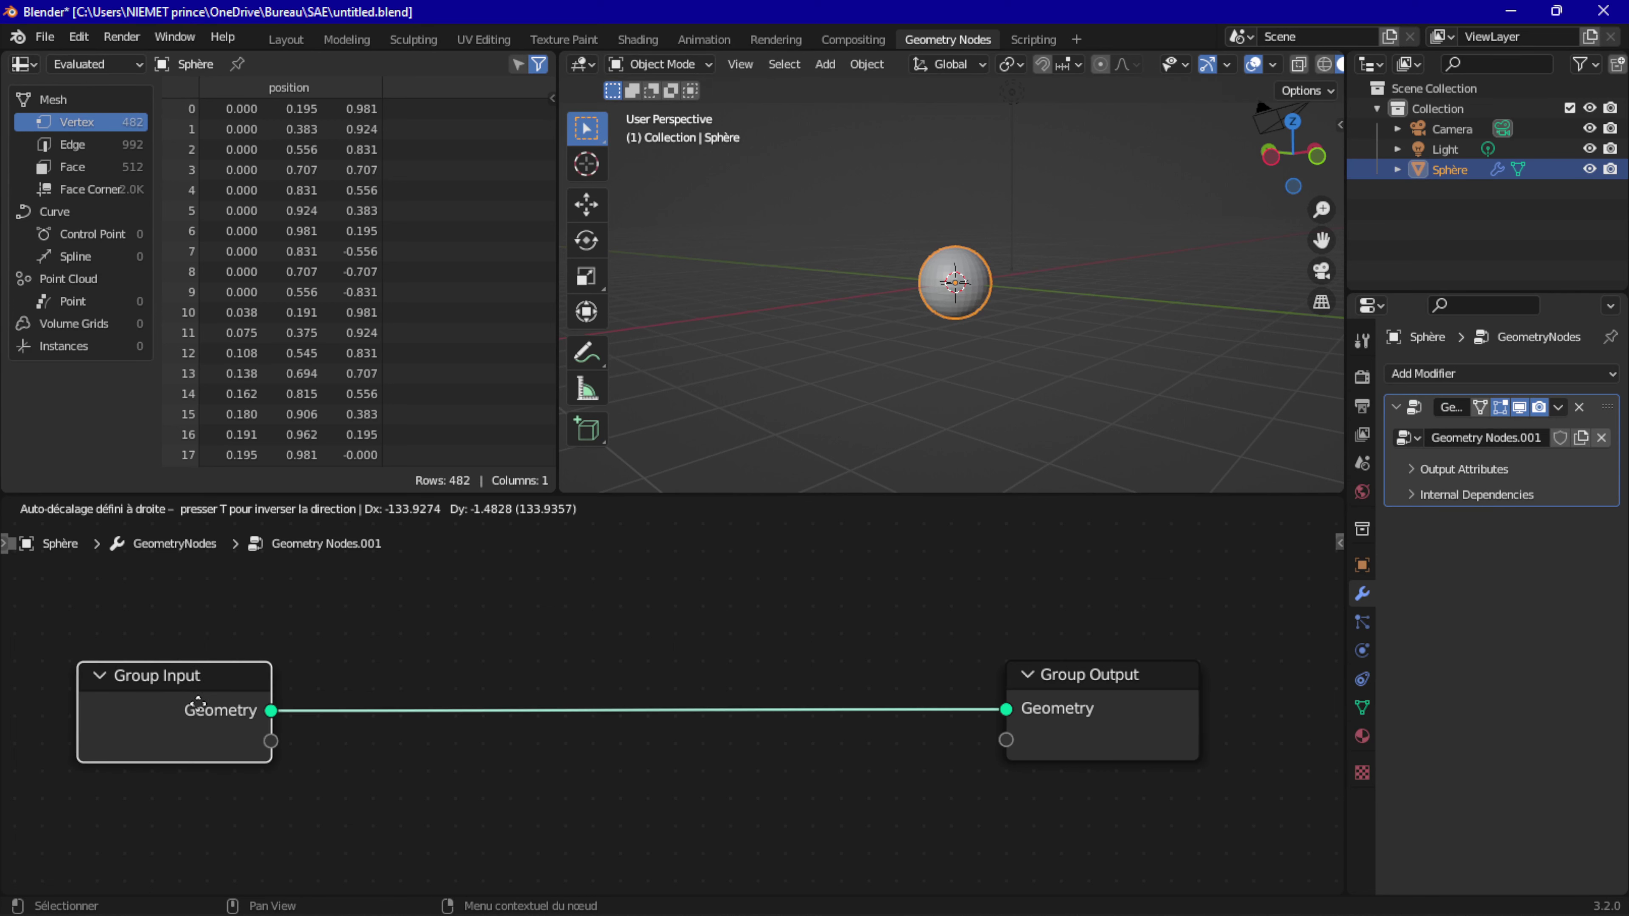
pyautogui.moveTo(1006, 709)
pyautogui.mouseDown()
pyautogui.moveTo(767, 792)
pyautogui.moveTo(269, 683)
pyautogui.mouseUp()
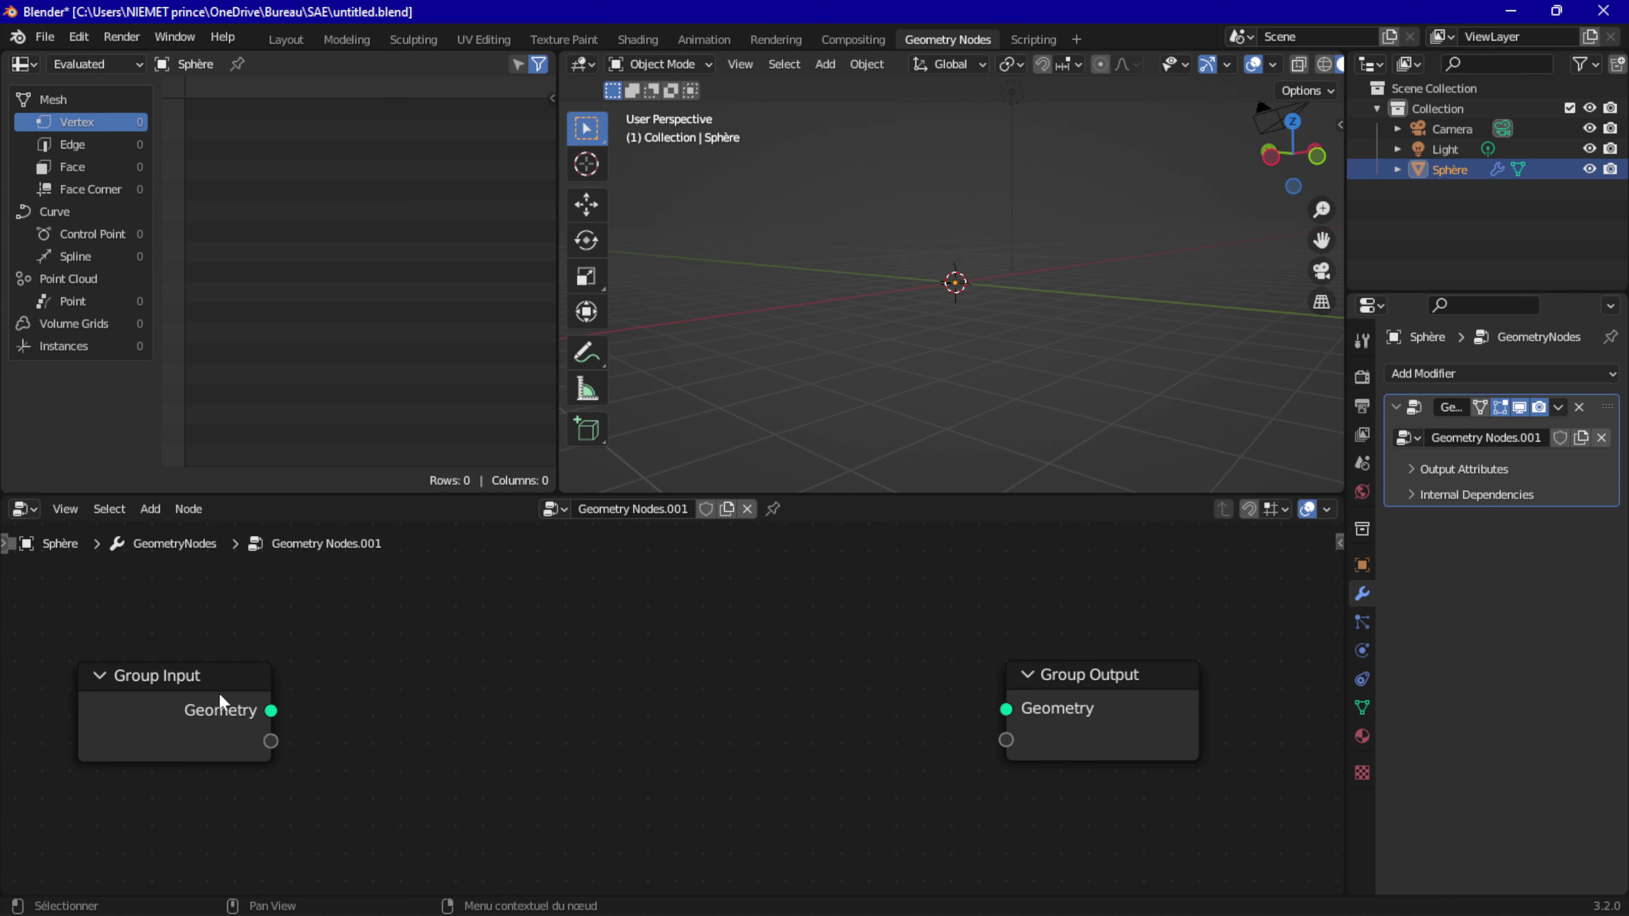
# Step: Add a Quadratic Bezier node and connect it to Group Output
pyautogui.click(152, 508)
pyautogui.moveTo(208, 395)
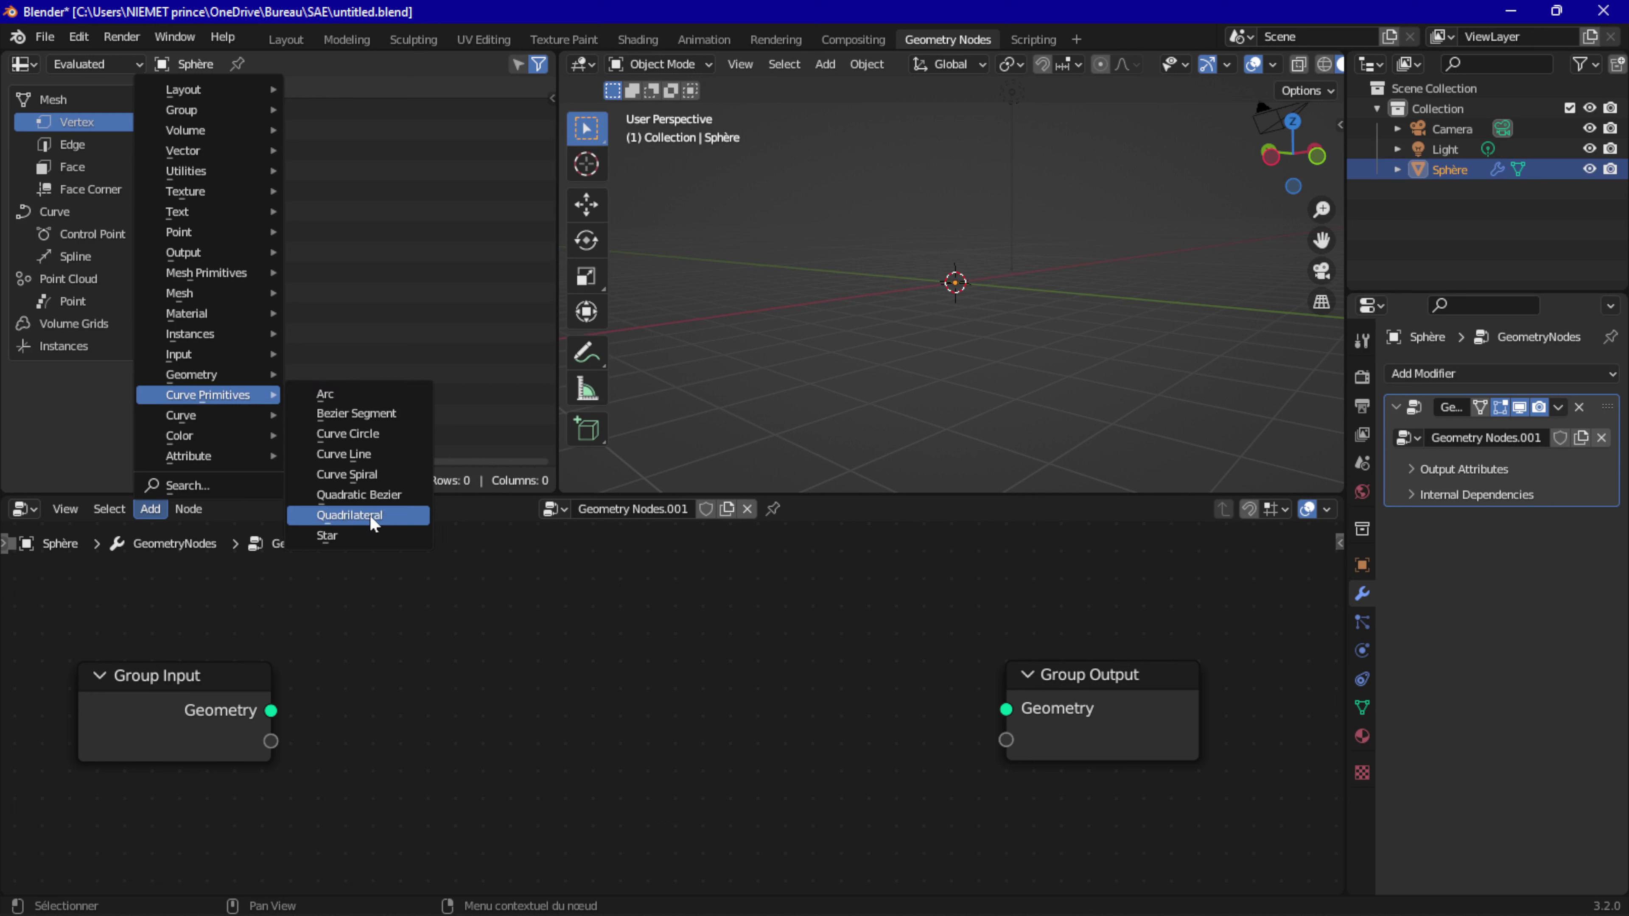
pyautogui.click(362, 491)
pyautogui.click(322, 610)
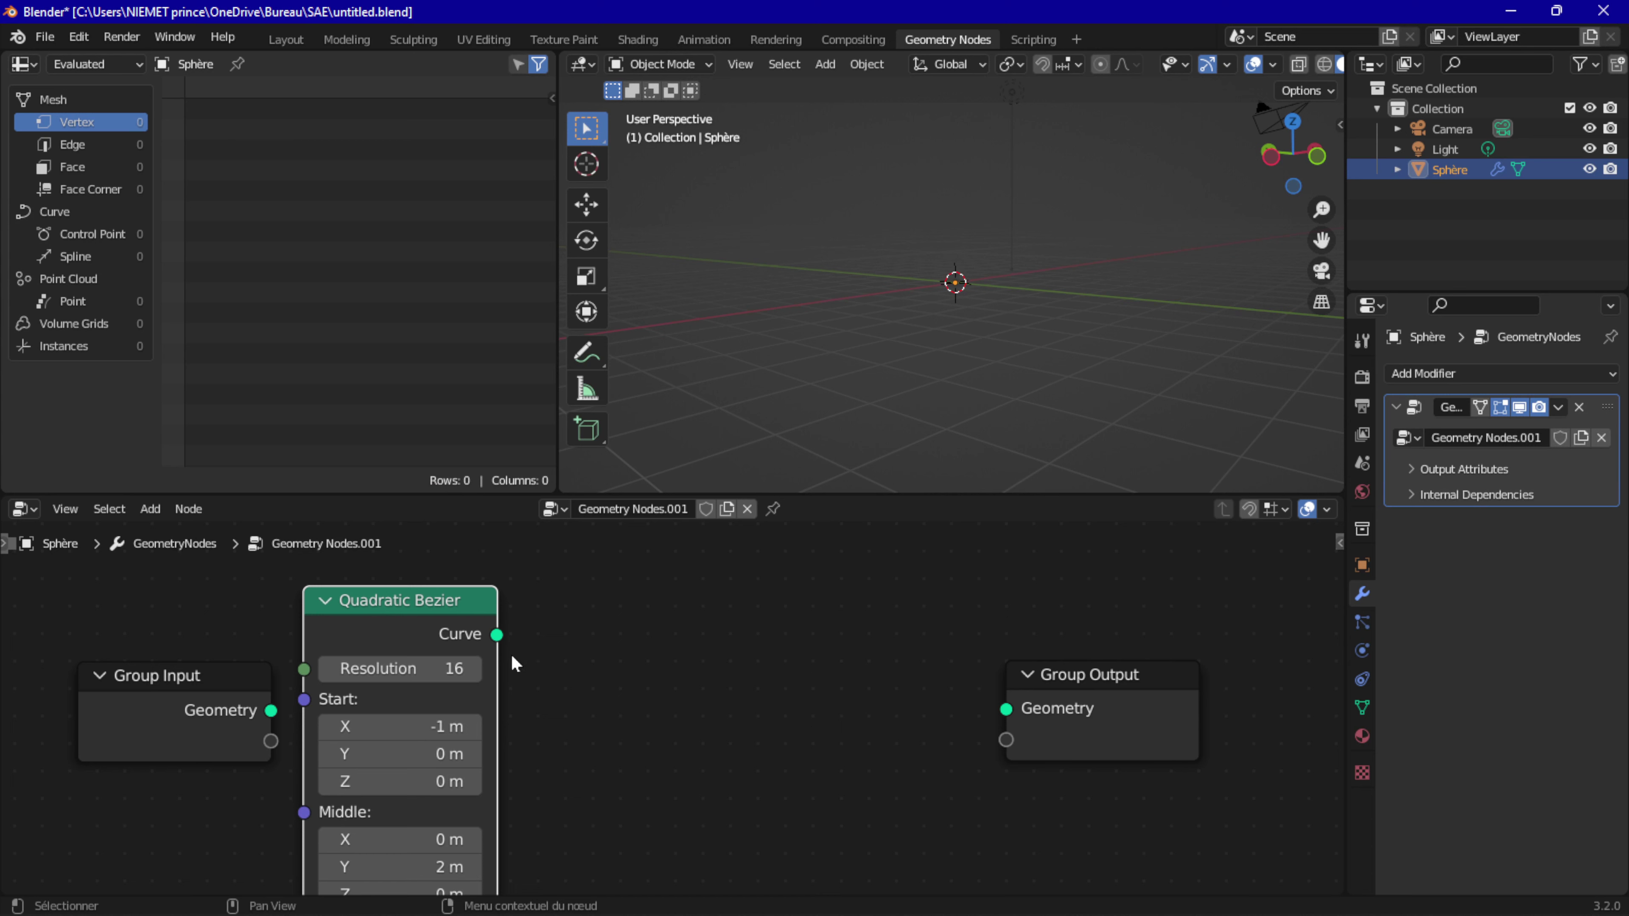
pyautogui.moveTo(416, 636); pyautogui.dragTo(416, 678)
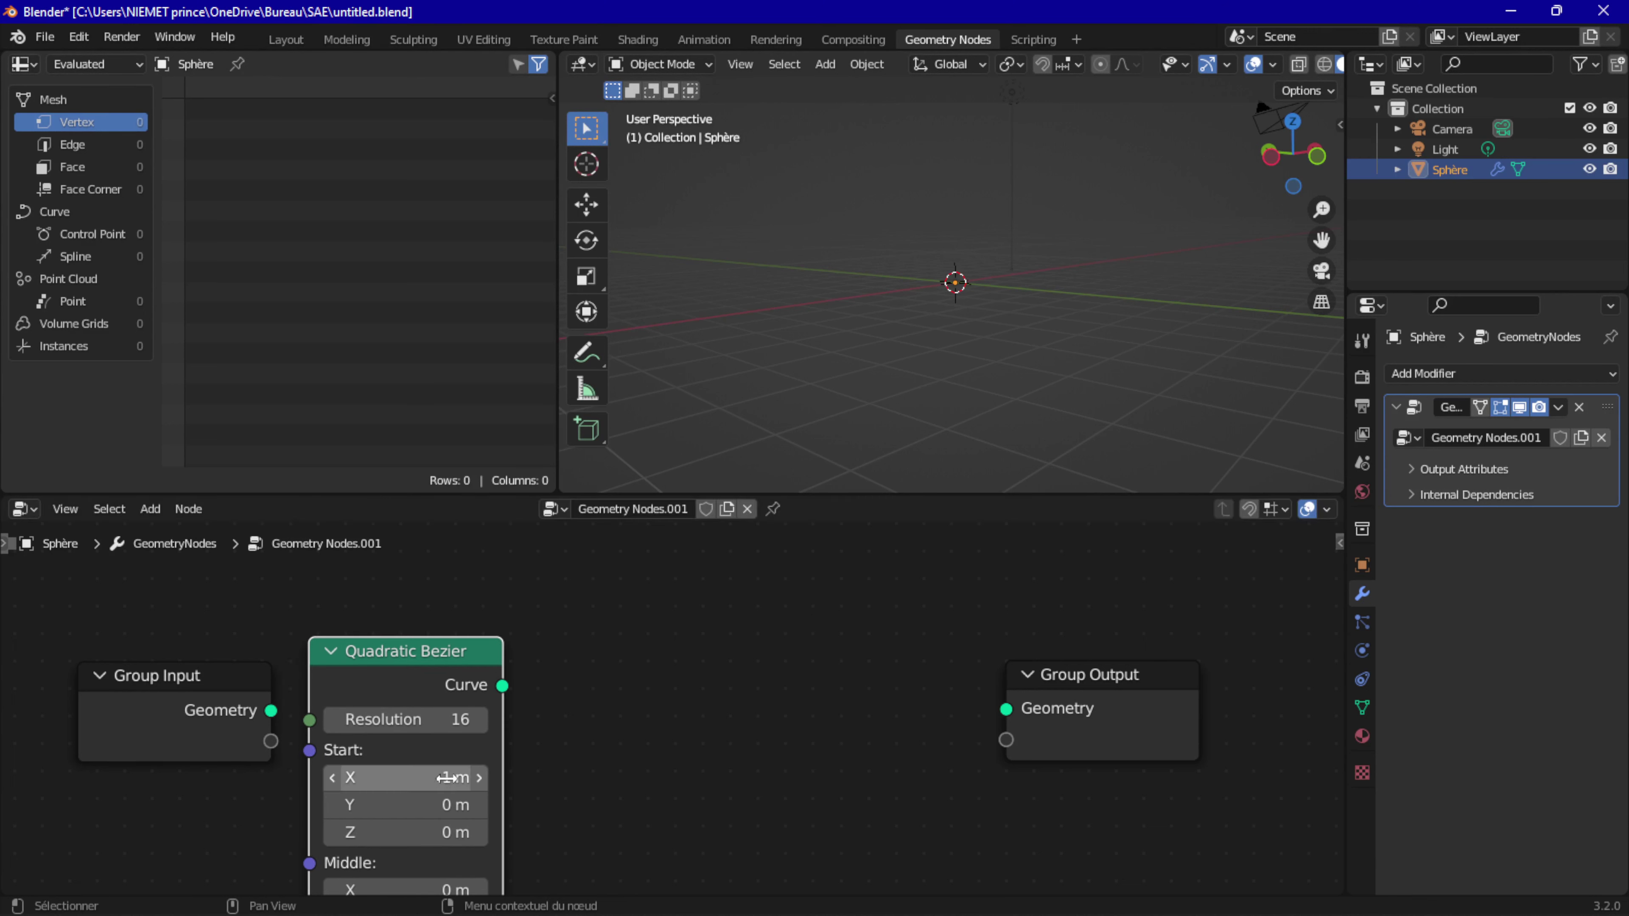
pyautogui.moveTo(503, 685); pyautogui.dragTo(1004, 708)
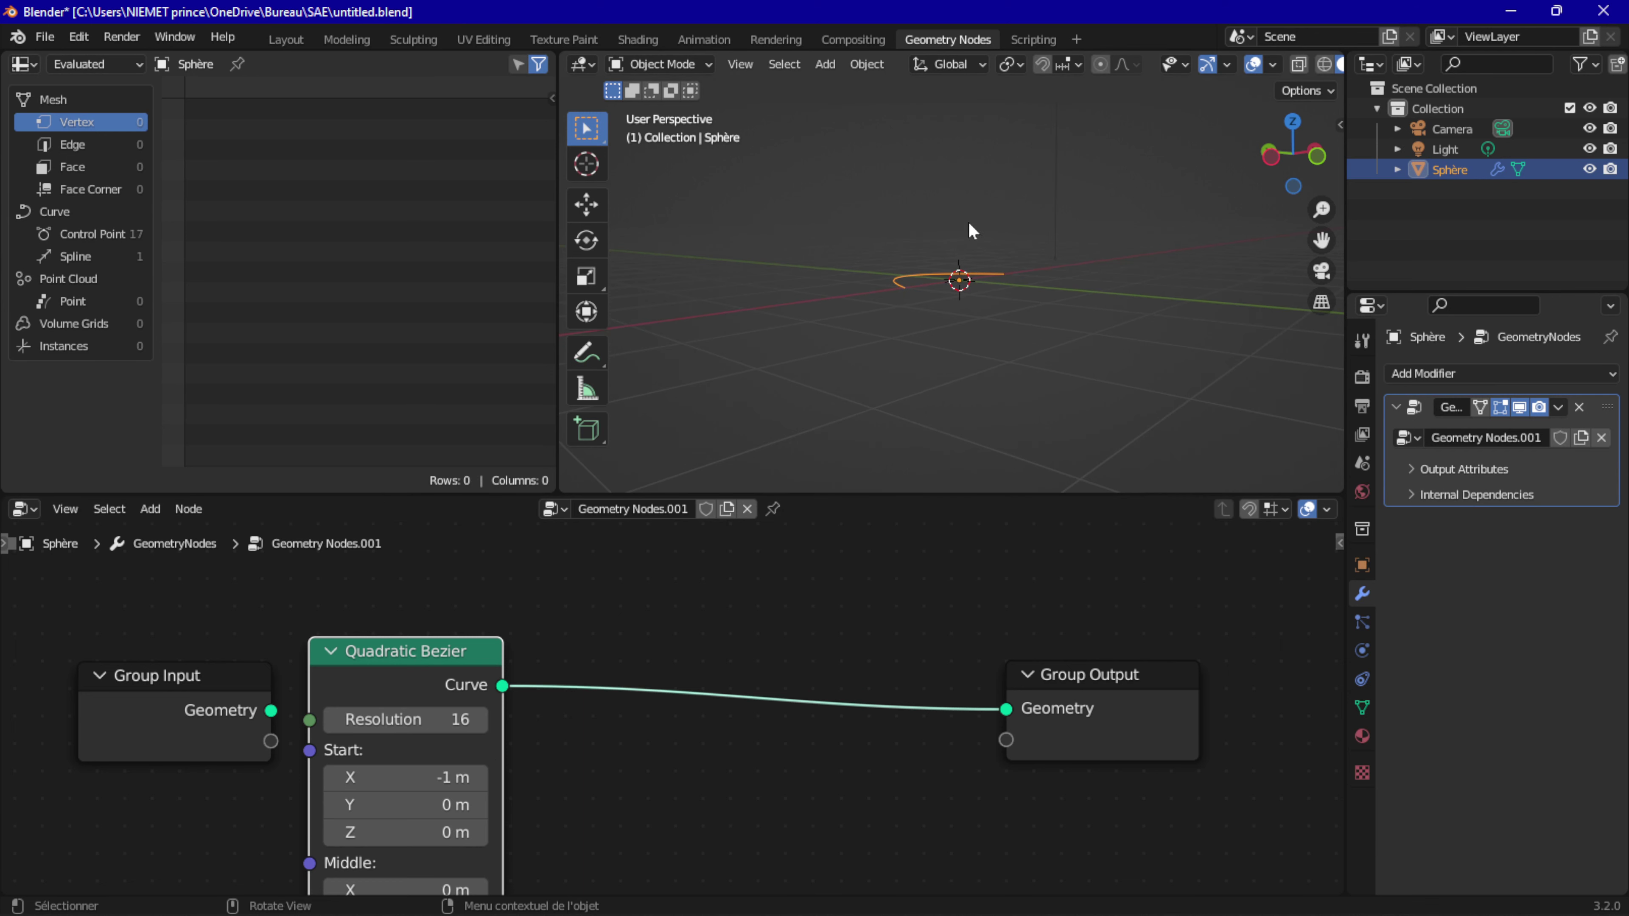
# Step: Set the Bezier's Start Z to 1 m and Start X to 0 m
pyautogui.moveTo(921, 278); pyautogui.dragTo(947, 302, button='middle')
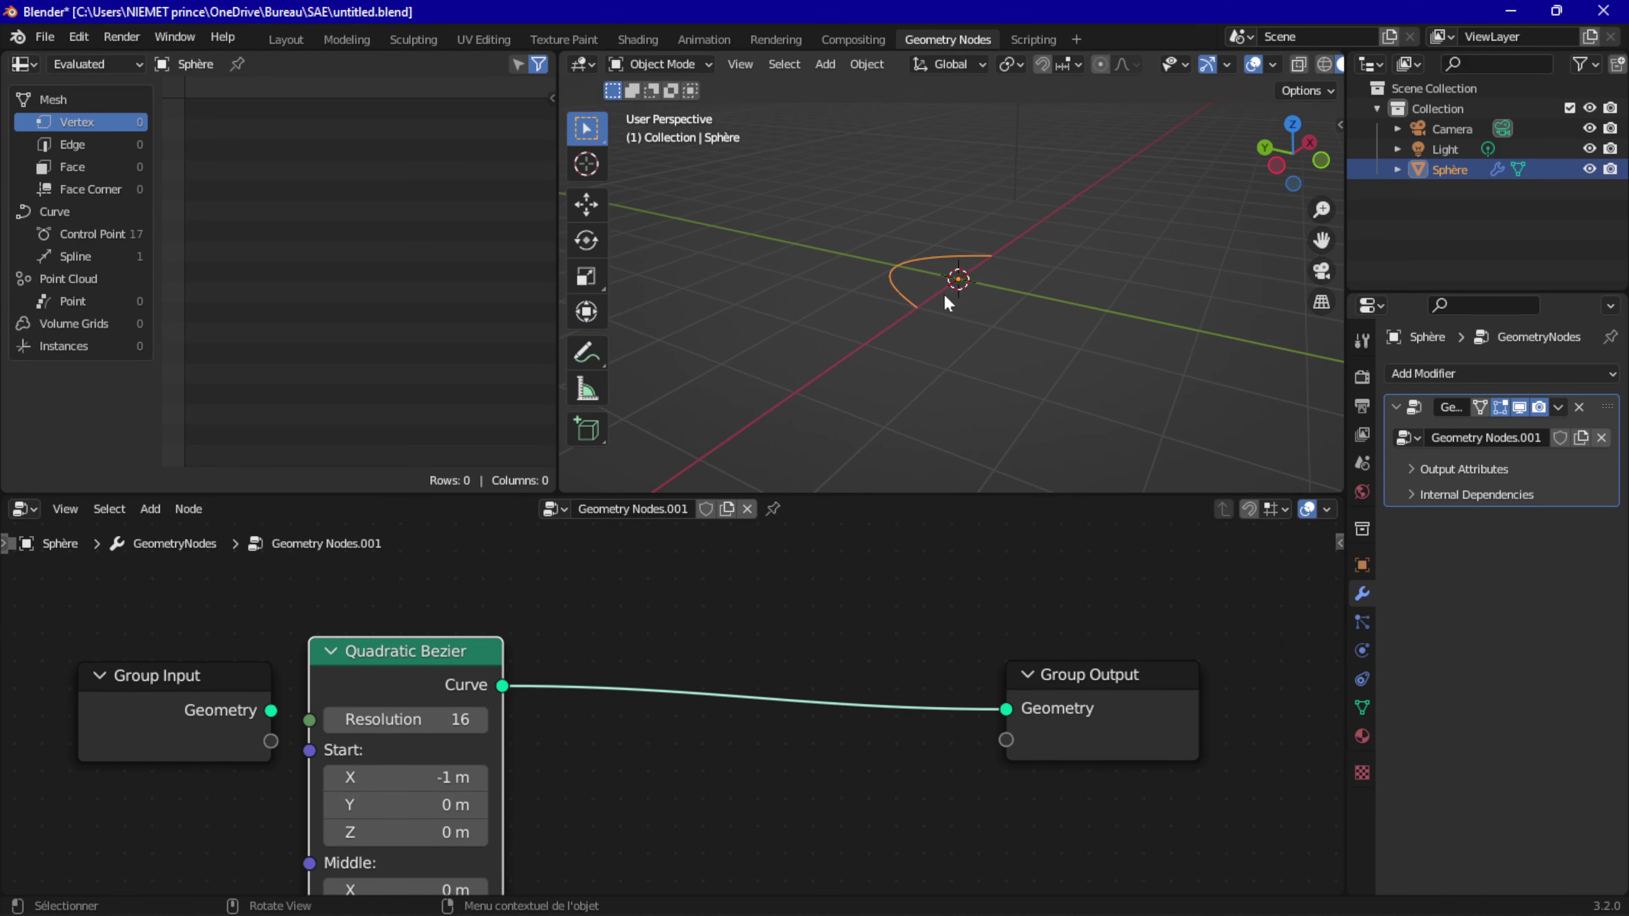
pyautogui.moveTo(923, 444)
pyautogui.mouseDown(button='middle')
pyautogui.moveTo(873, 408)
pyautogui.moveTo(658, 643)
pyautogui.mouseUp(button='middle')
pyautogui.moveTo(686, 743)
pyautogui.mouseDown(button='middle')
pyautogui.moveTo(807, 535)
pyautogui.moveTo(759, 690)
pyautogui.moveTo(771, 723)
pyautogui.mouseUp(button='middle')
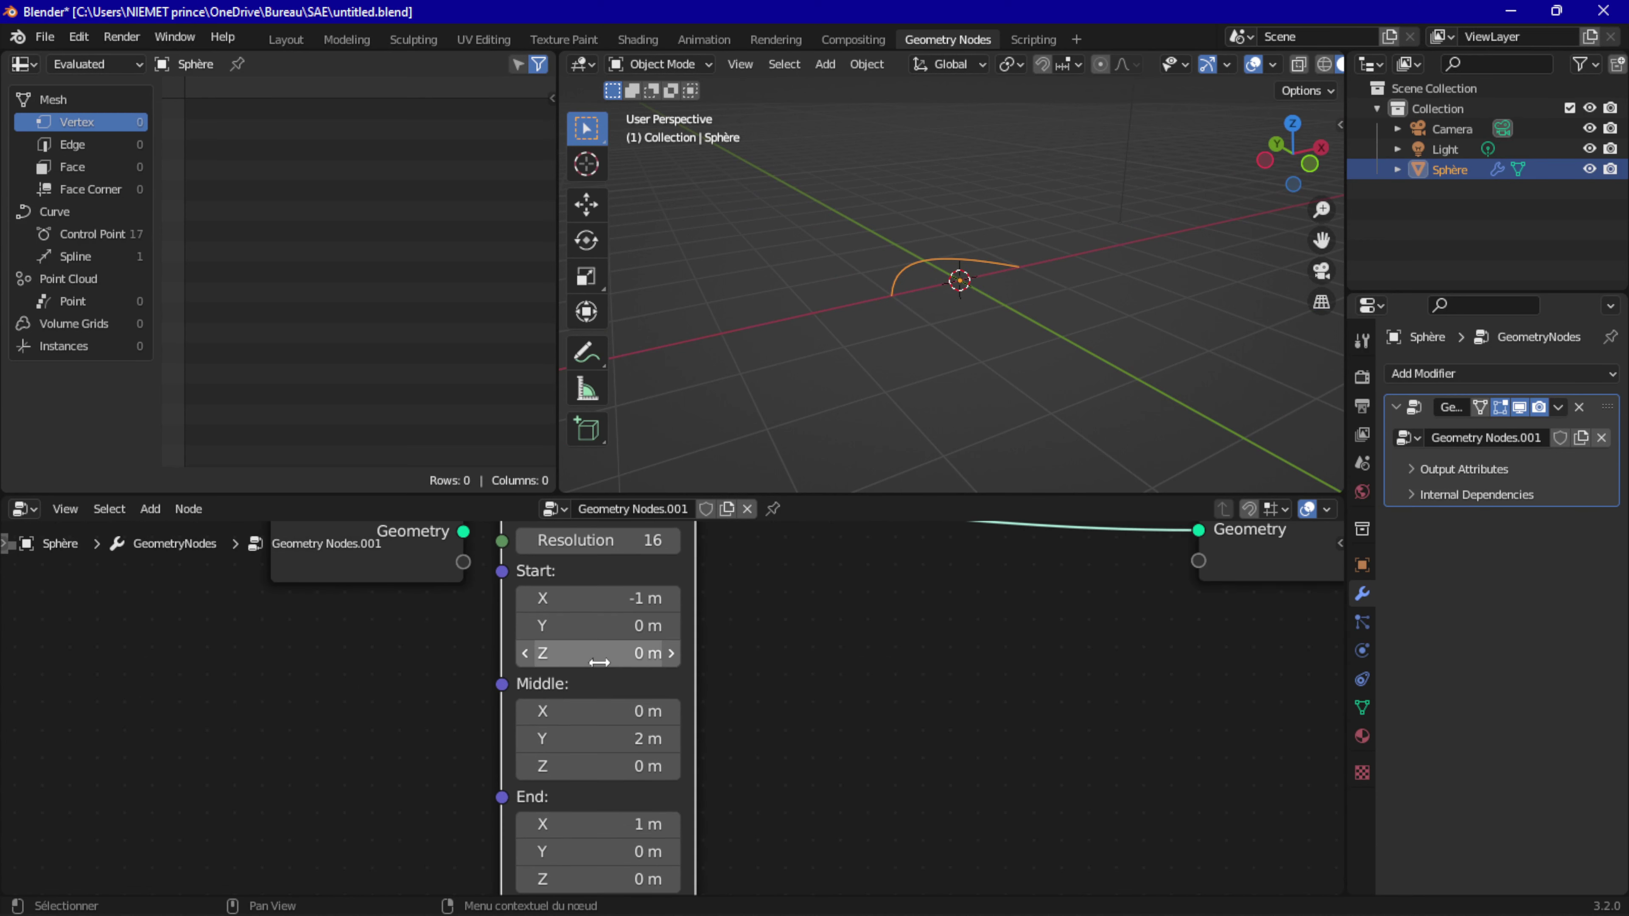
pyautogui.moveTo(598, 662); pyautogui.dragTo(582, 655)
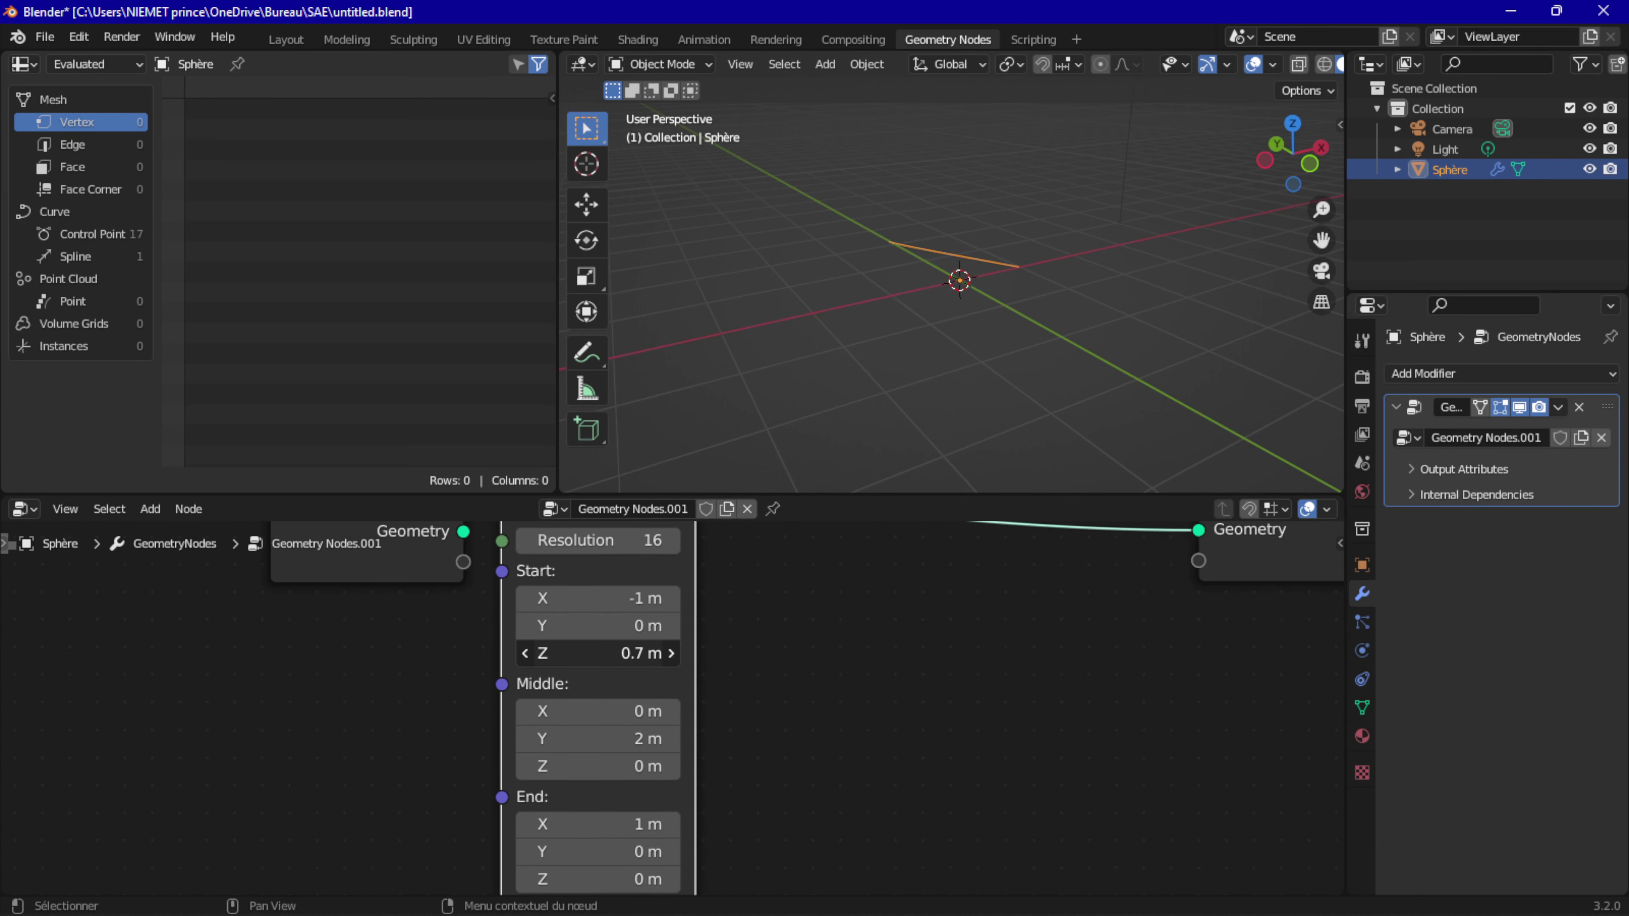
pyautogui.click(582, 656)
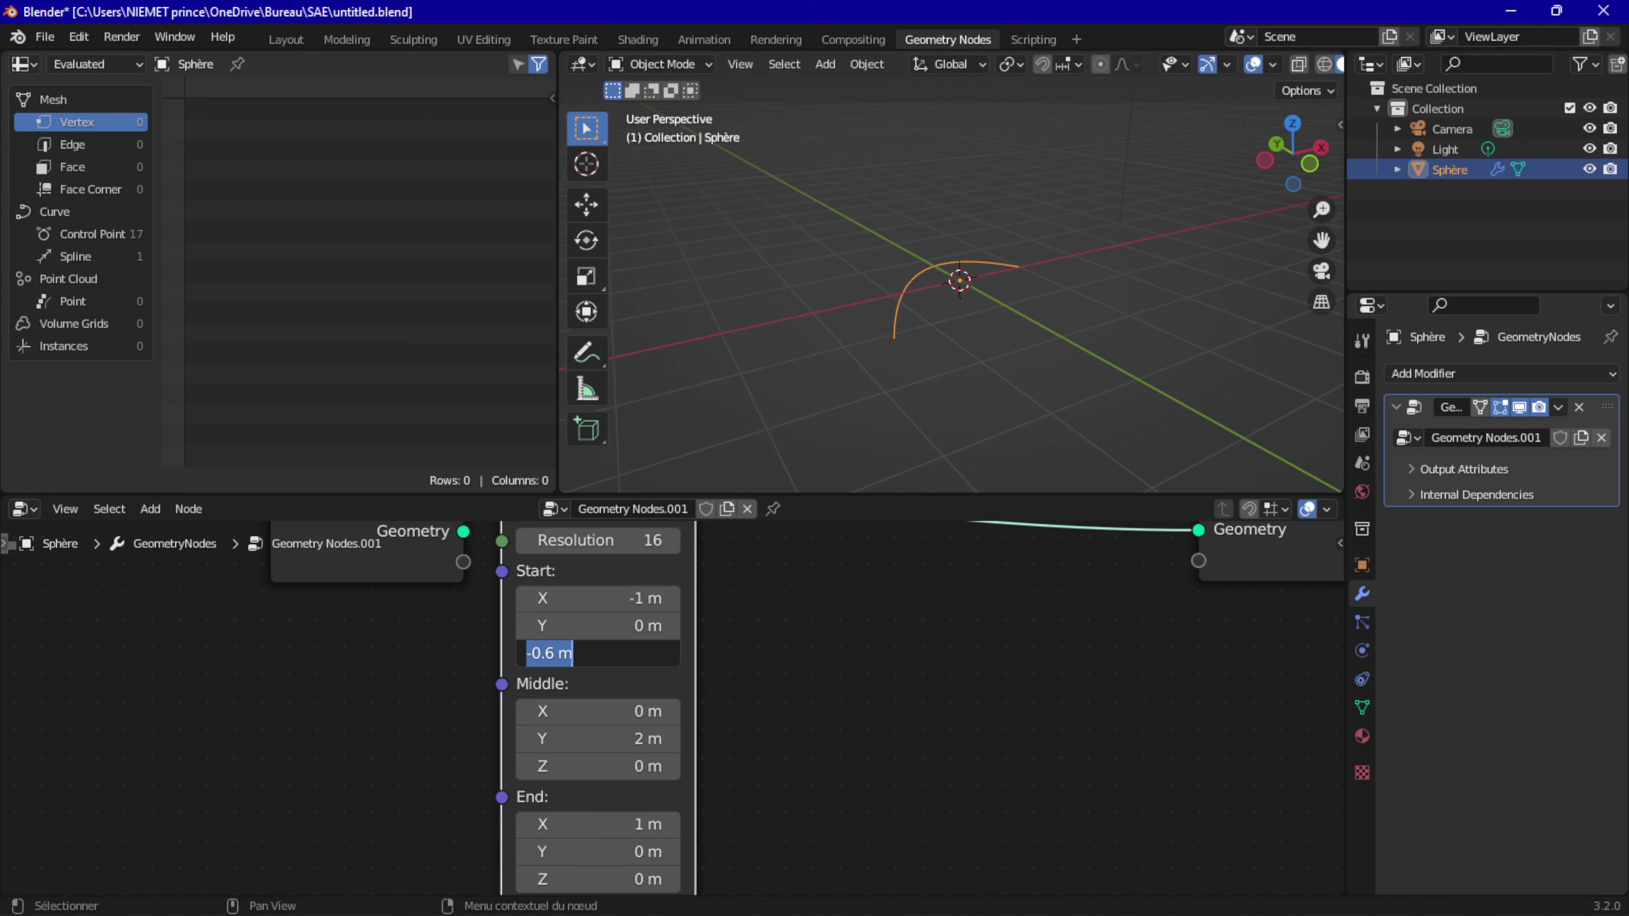
pyautogui.write('1')
pyautogui.press('Return')
pyautogui.click(597, 598)
pyautogui.write('0')
pyautogui.press('Return')
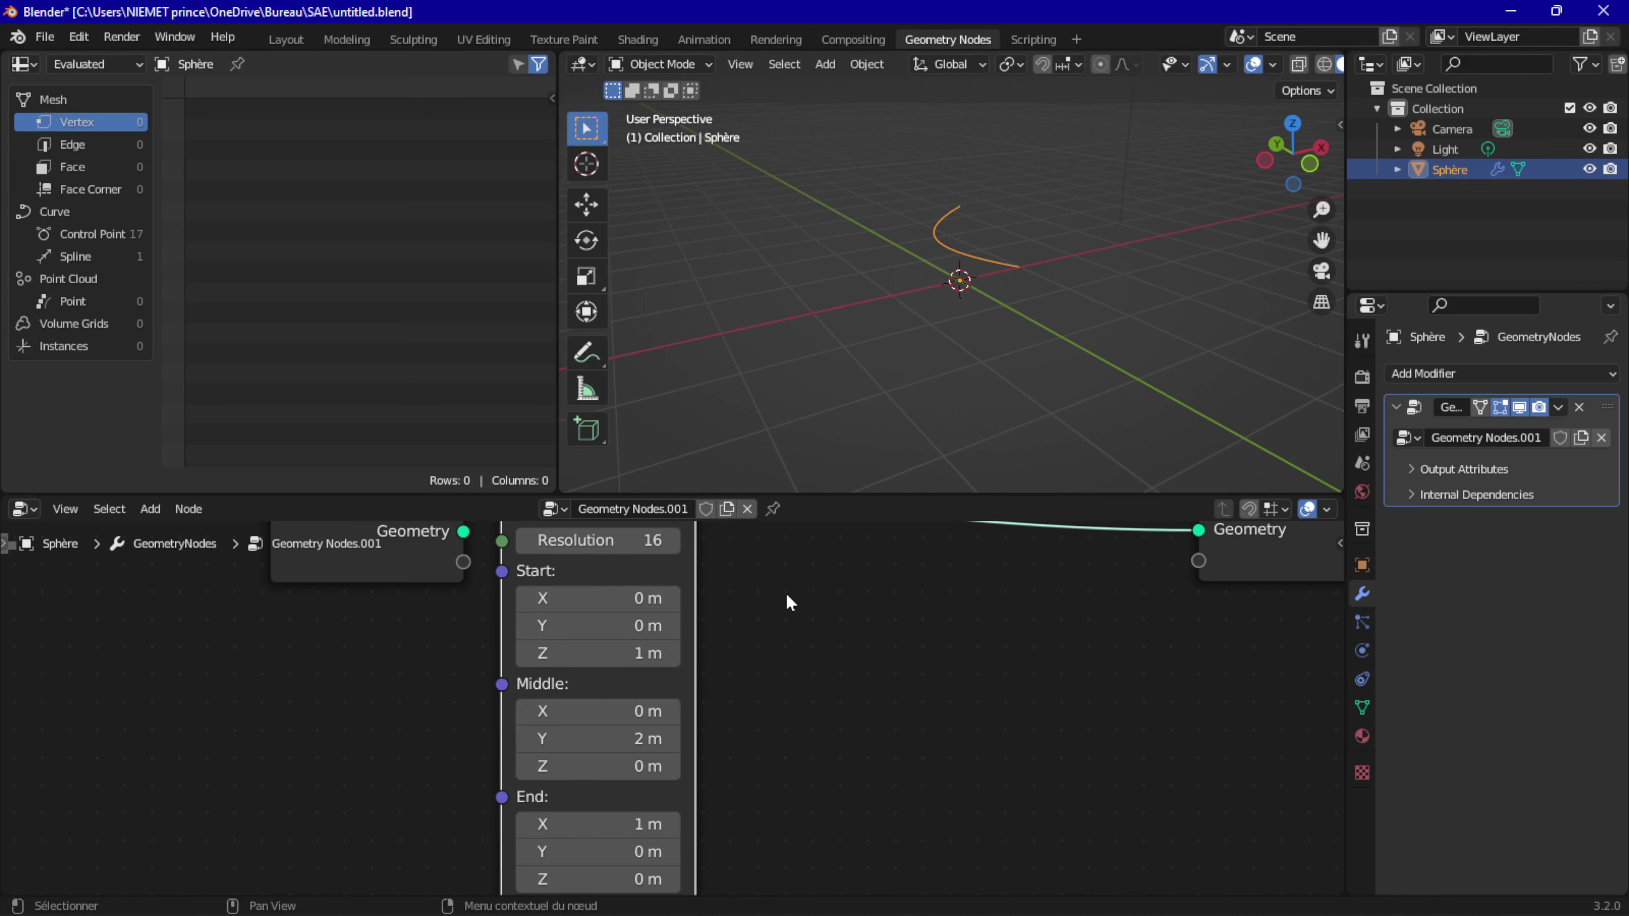
# Step: Raise Start Z to 3.7 m, set End X to 0 m, and orbit to check the curve
pyautogui.moveTo(640, 652); pyautogui.dragTo(706, 652)
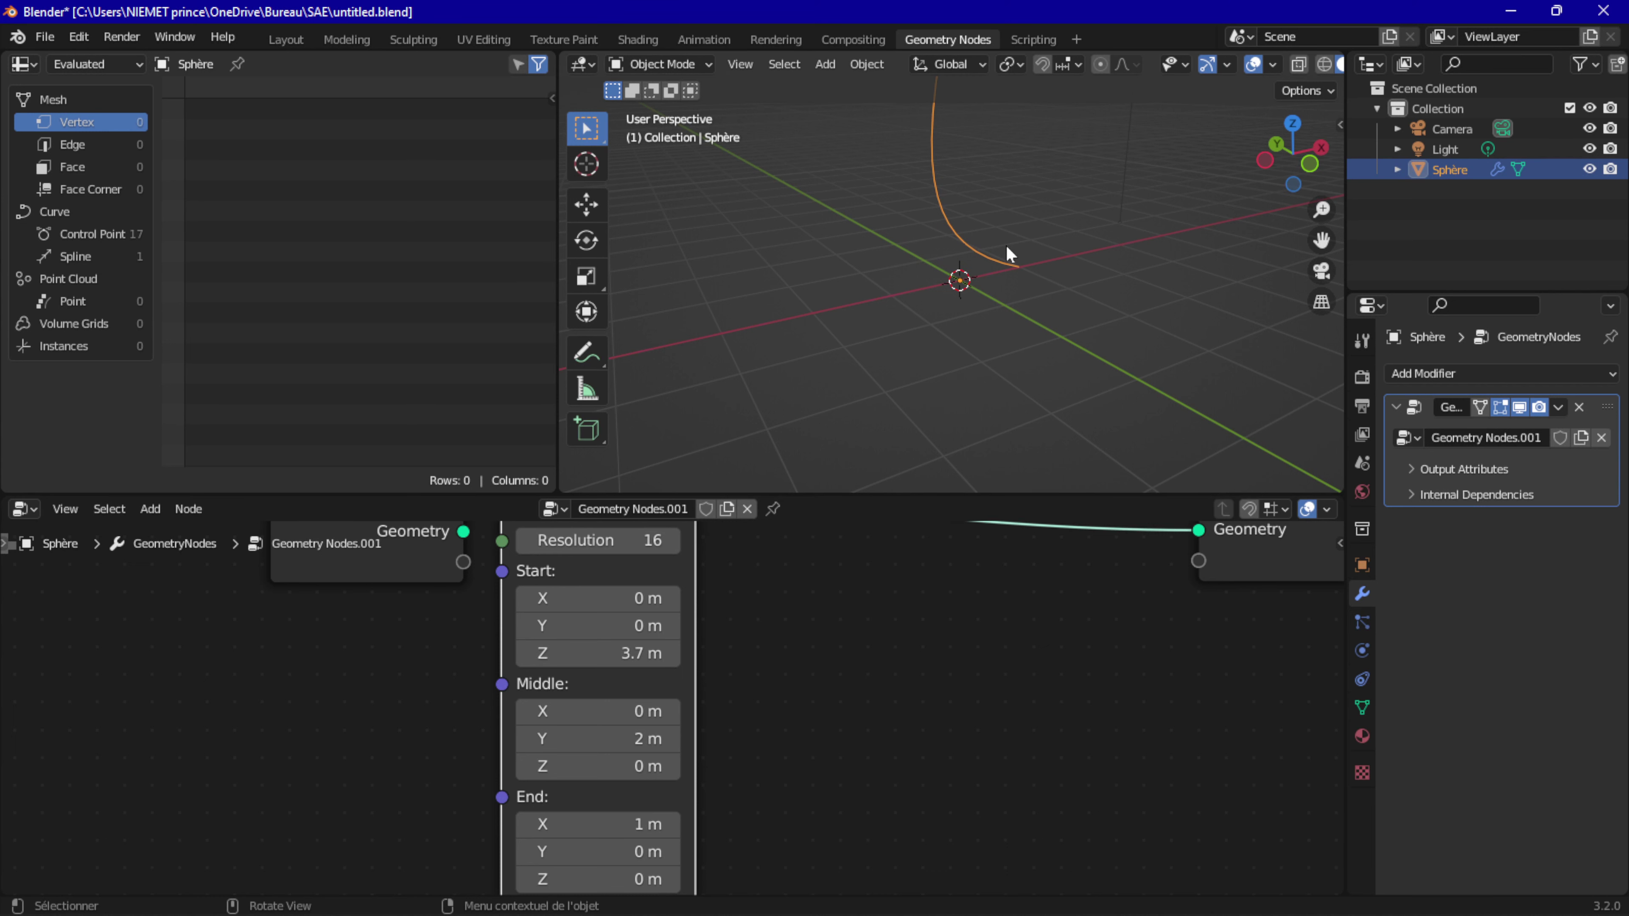
pyautogui.scroll(-3, 847, 611)
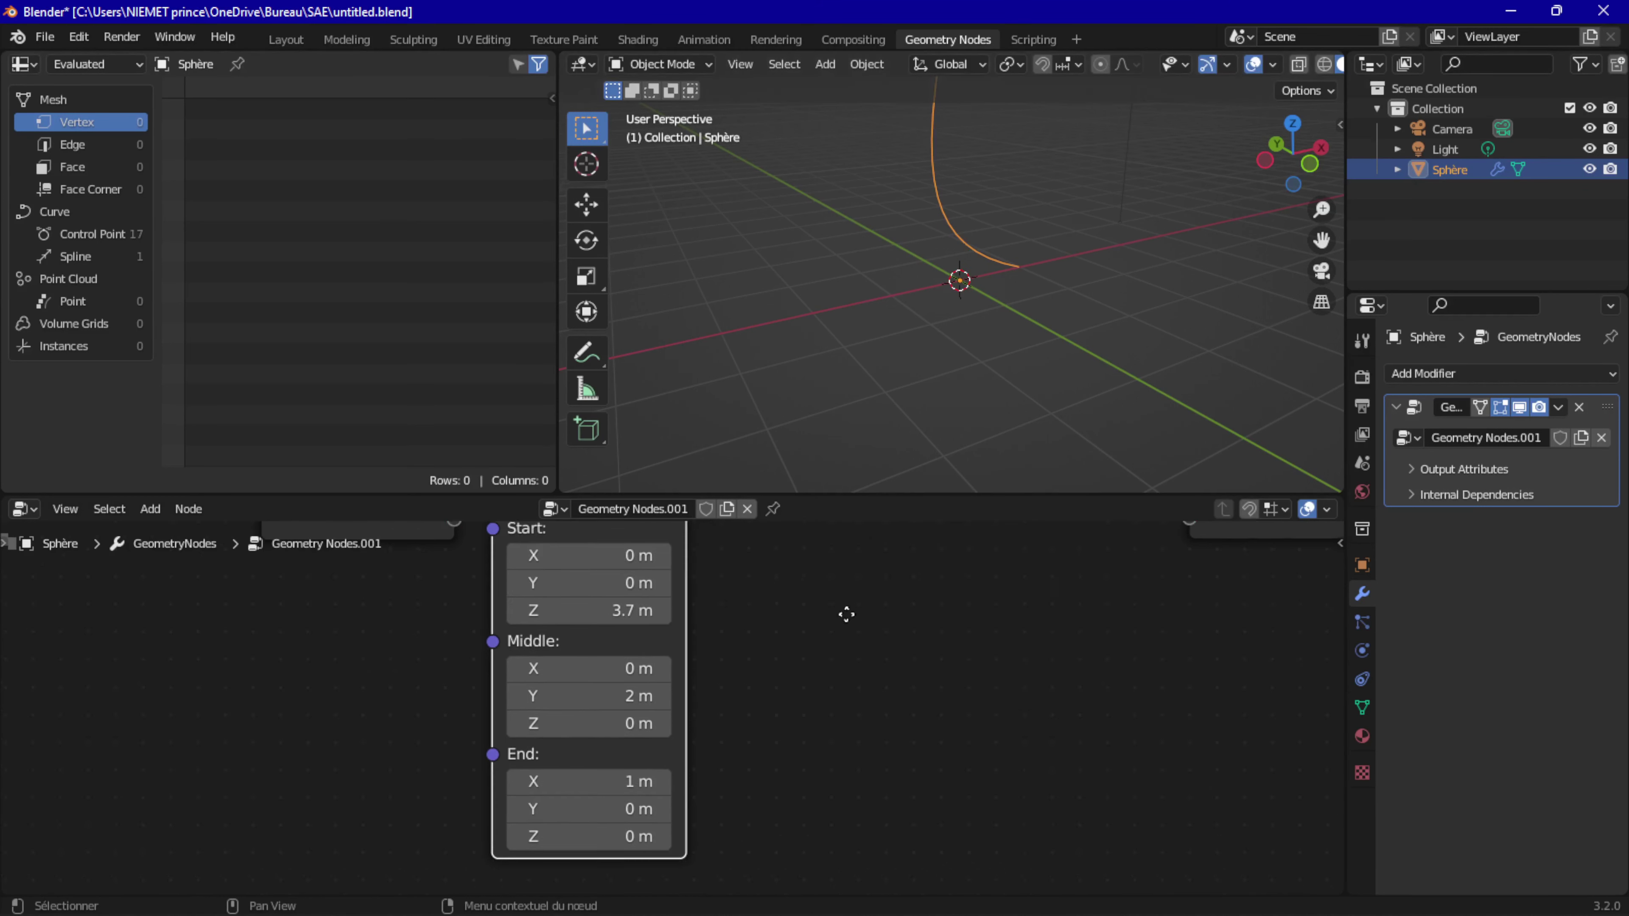
pyautogui.scroll(-2, 847, 611)
pyautogui.click(636, 680)
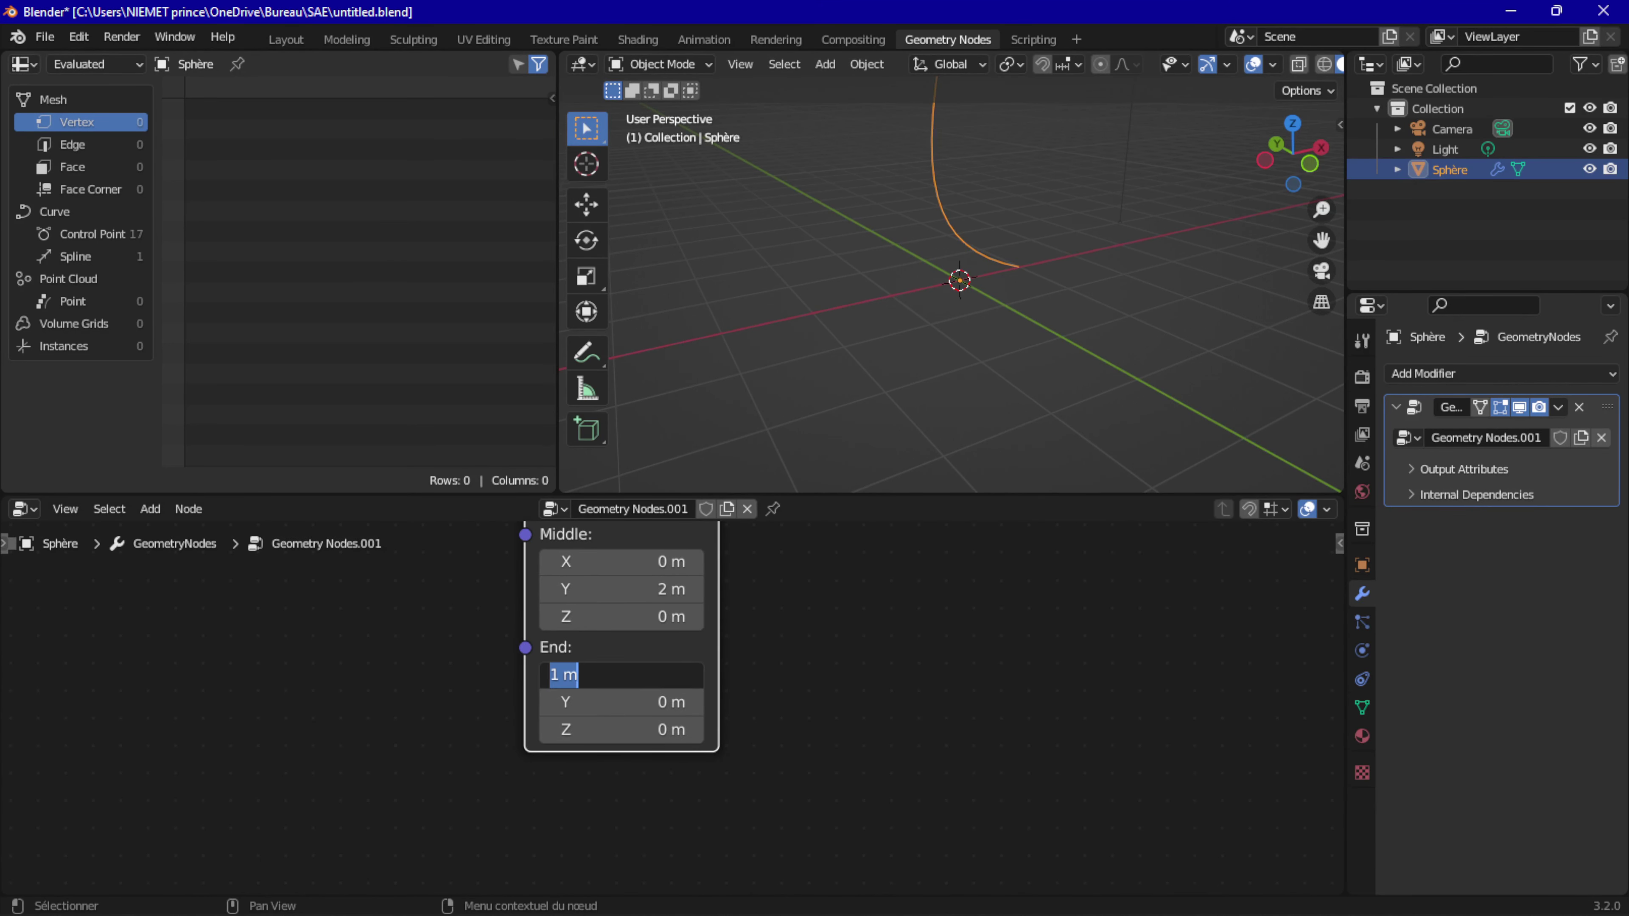
pyautogui.write('0')
pyautogui.press('Return')
pyautogui.moveTo(873, 674); pyautogui.dragTo(773, 836, button='middle')
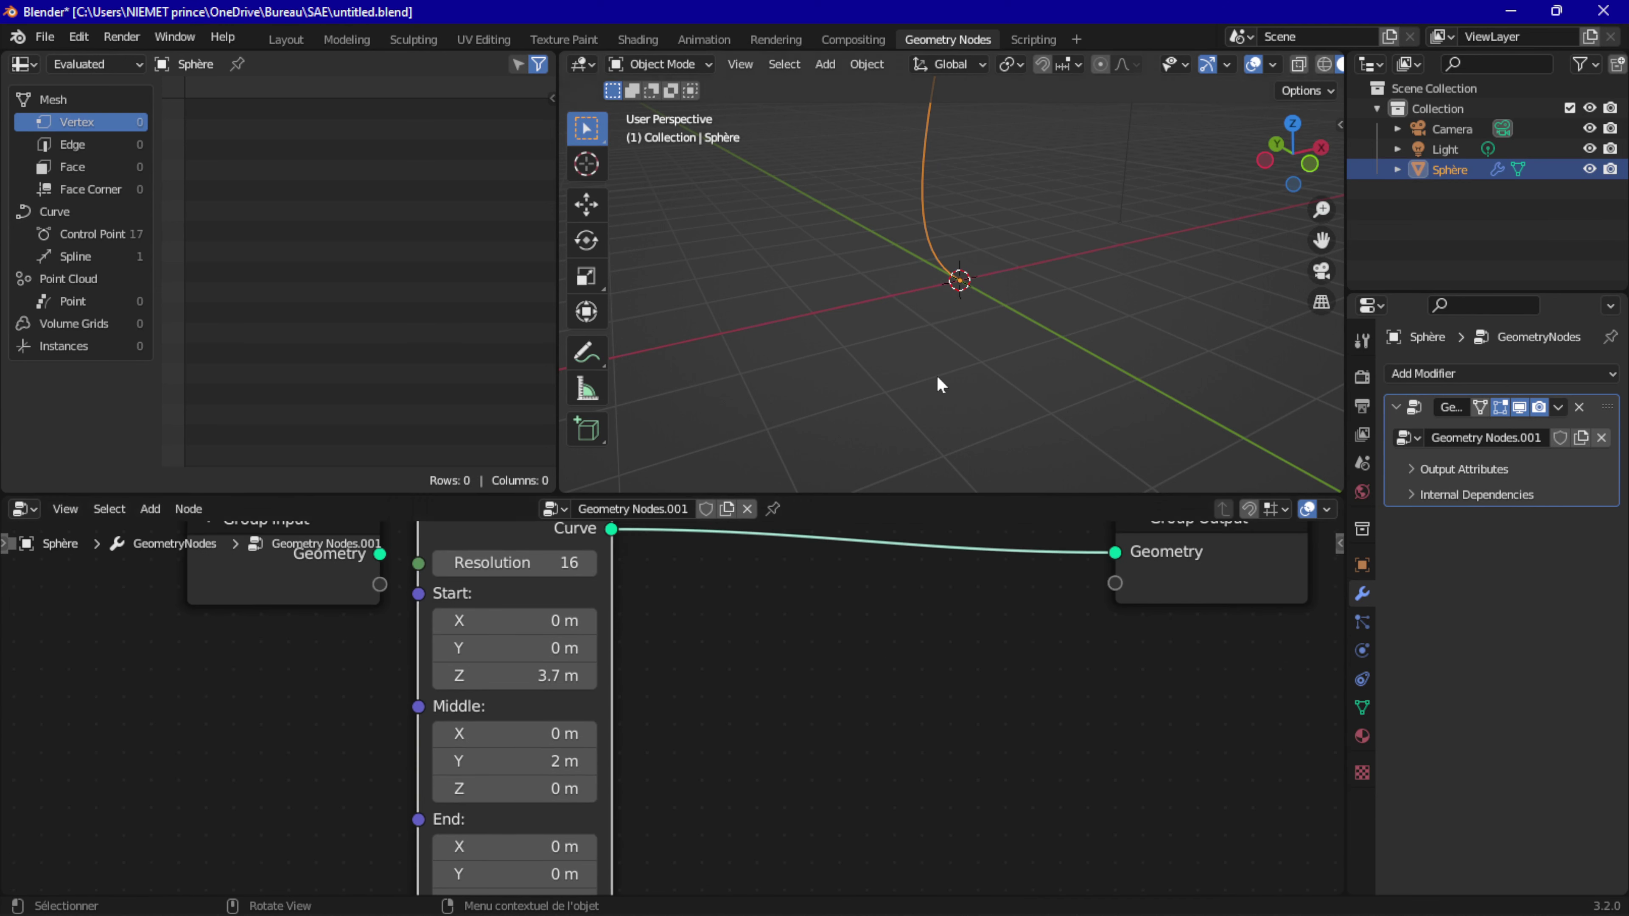
pyautogui.moveTo(941, 288); pyautogui.dragTo(939, 212, button='middle')
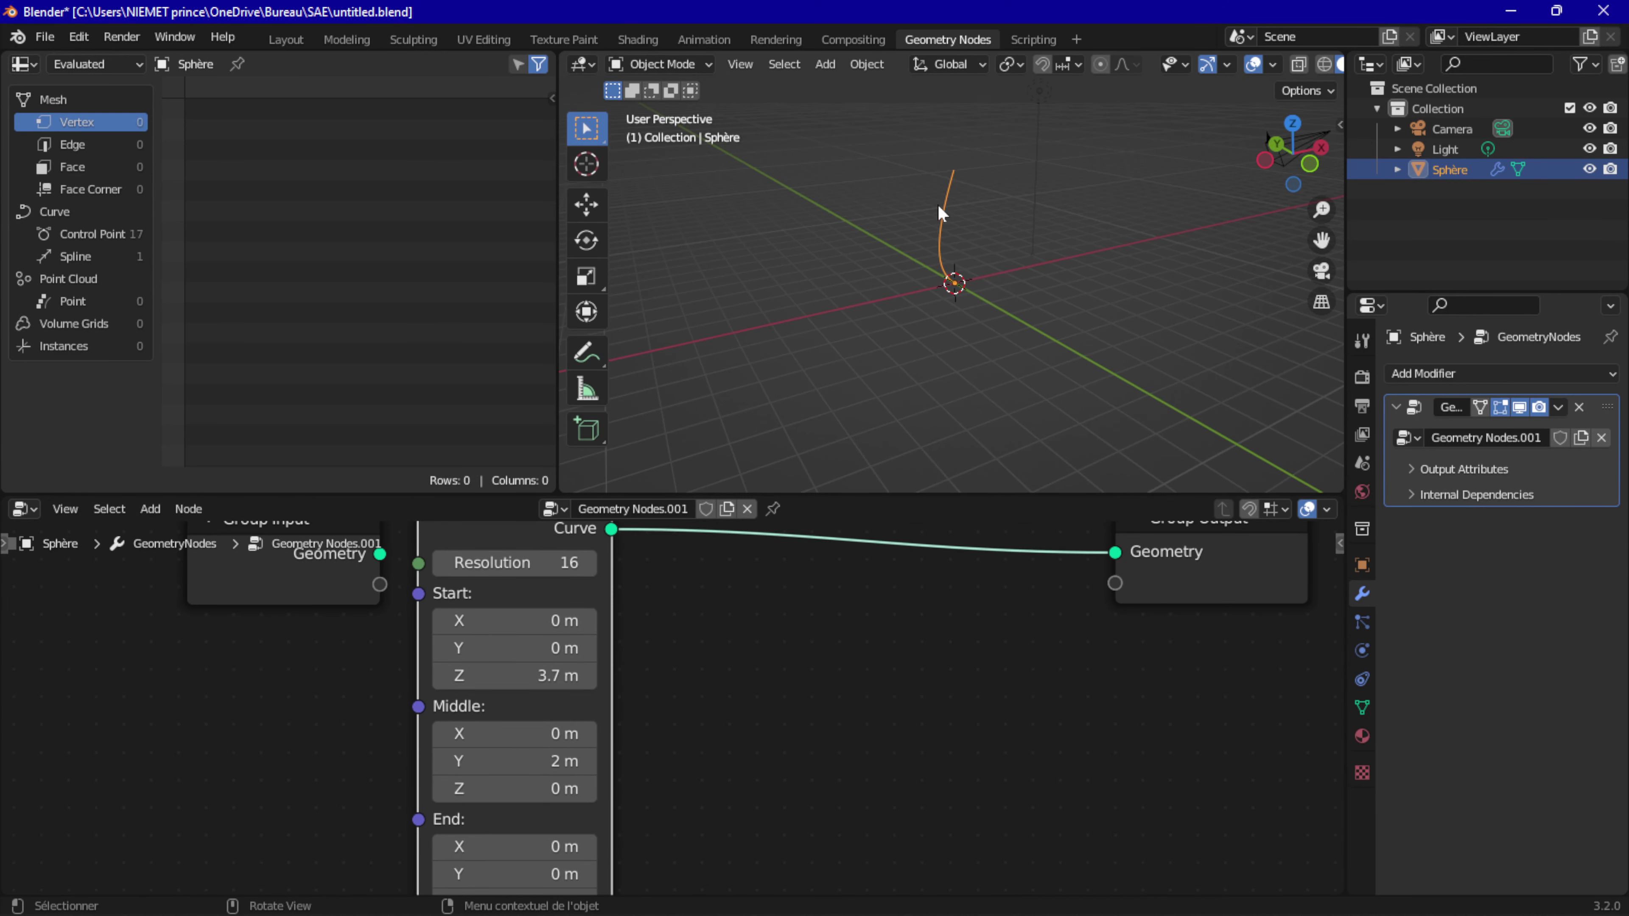
pyautogui.moveTo(764, 610)
pyautogui.mouseDown(button='middle')
pyautogui.moveTo(780, 679)
pyautogui.moveTo(732, 713)
pyautogui.mouseUp(button='middle')
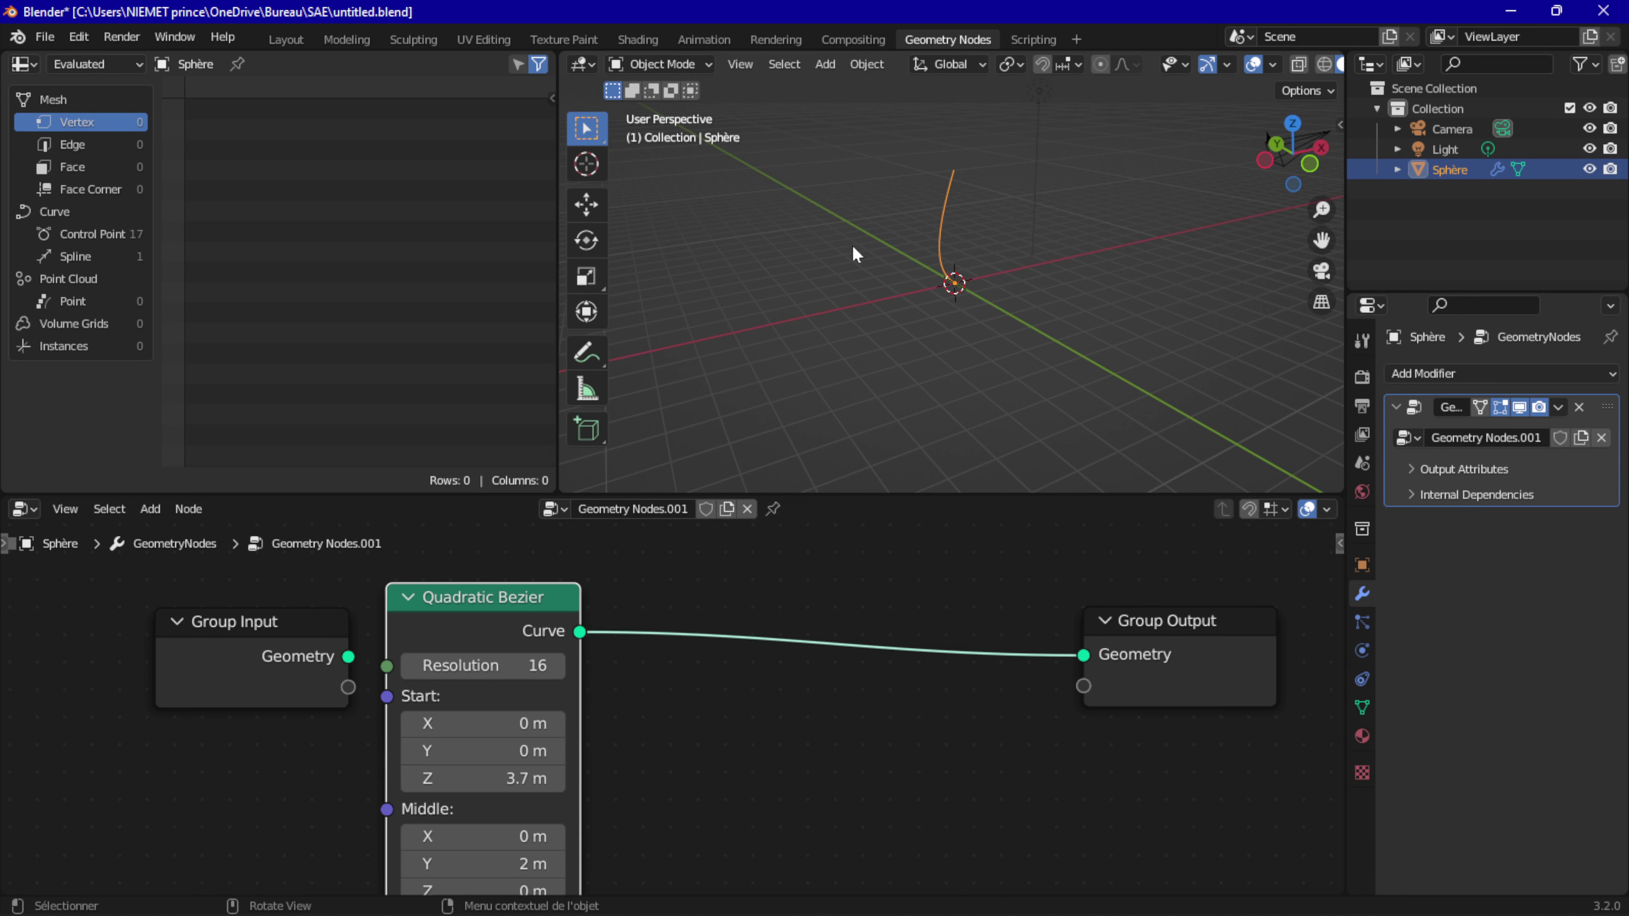
# Step: Insert a Curve to Mesh node between the Quadratic Bezier and Group Output
pyautogui.click(140, 514)
pyautogui.moveTo(181, 415)
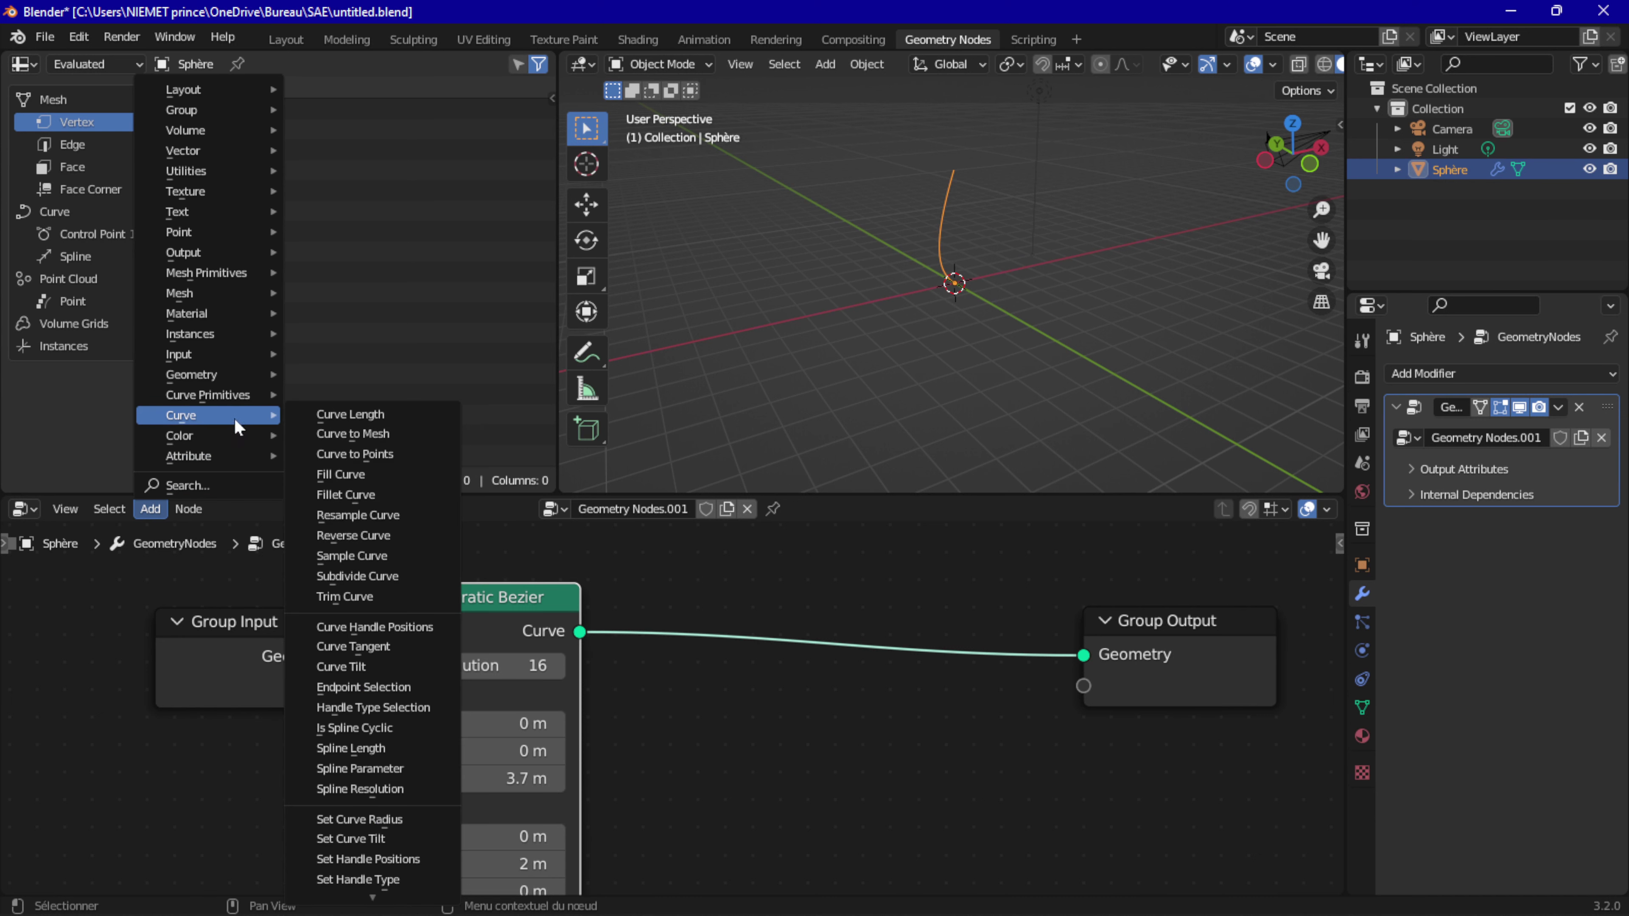
pyautogui.click(395, 434)
pyautogui.click(823, 586)
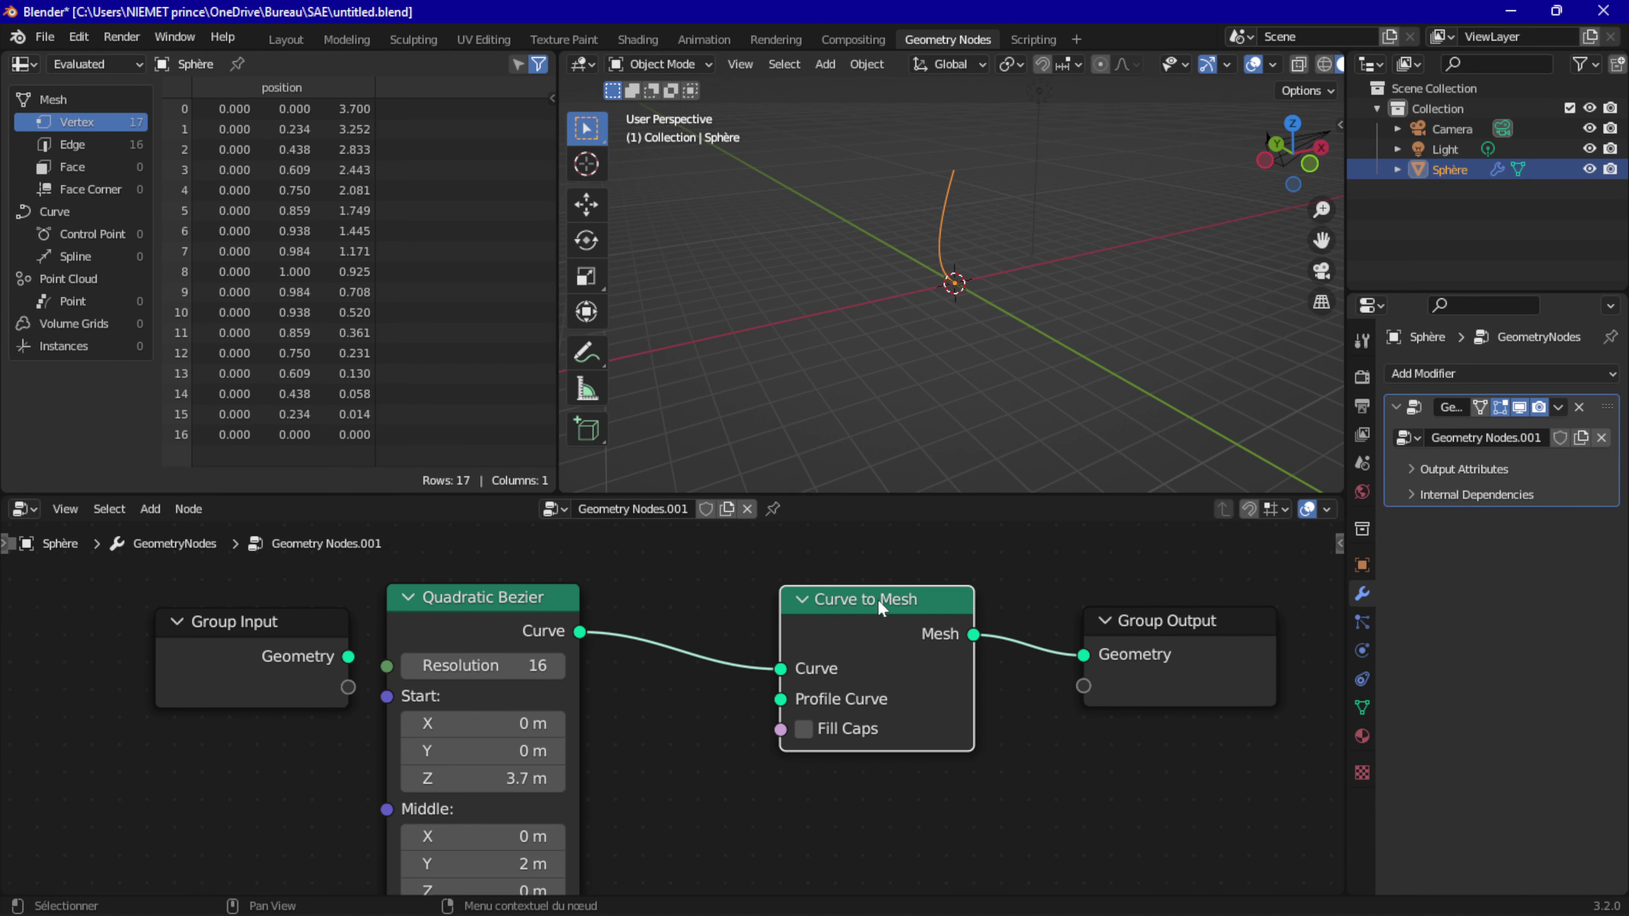
pyautogui.moveTo(880, 607); pyautogui.dragTo(965, 624)
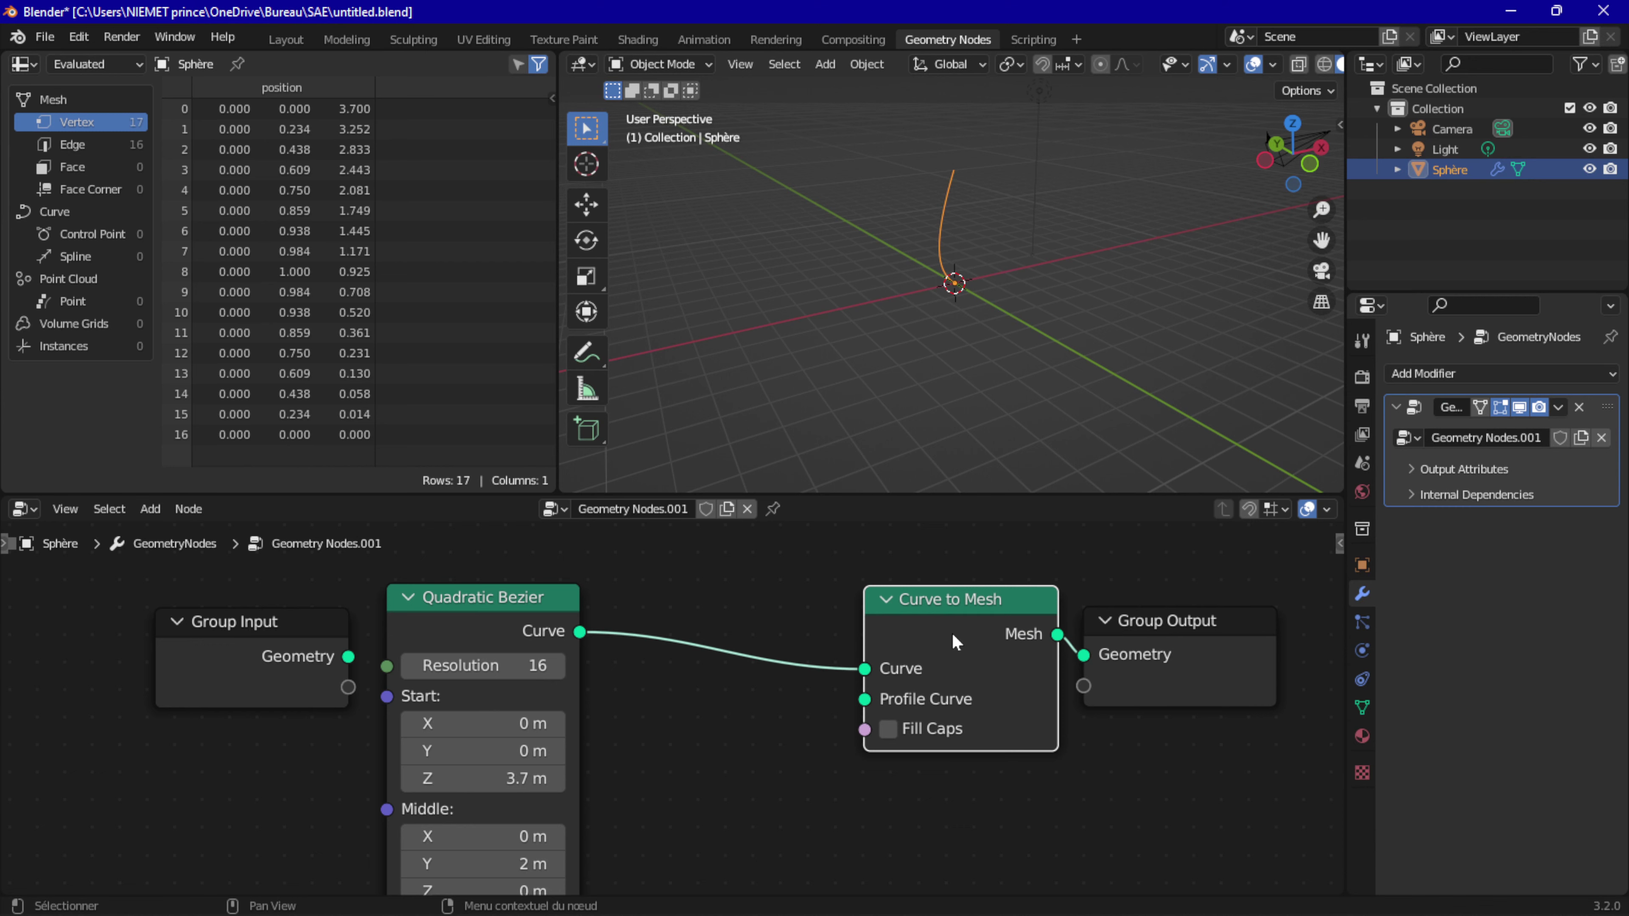
# Step: Maximise the node editor, shift the left nodes right, and duplicate Curve to Mesh into empty space
pyautogui.hotkey('ctrl', 'space')
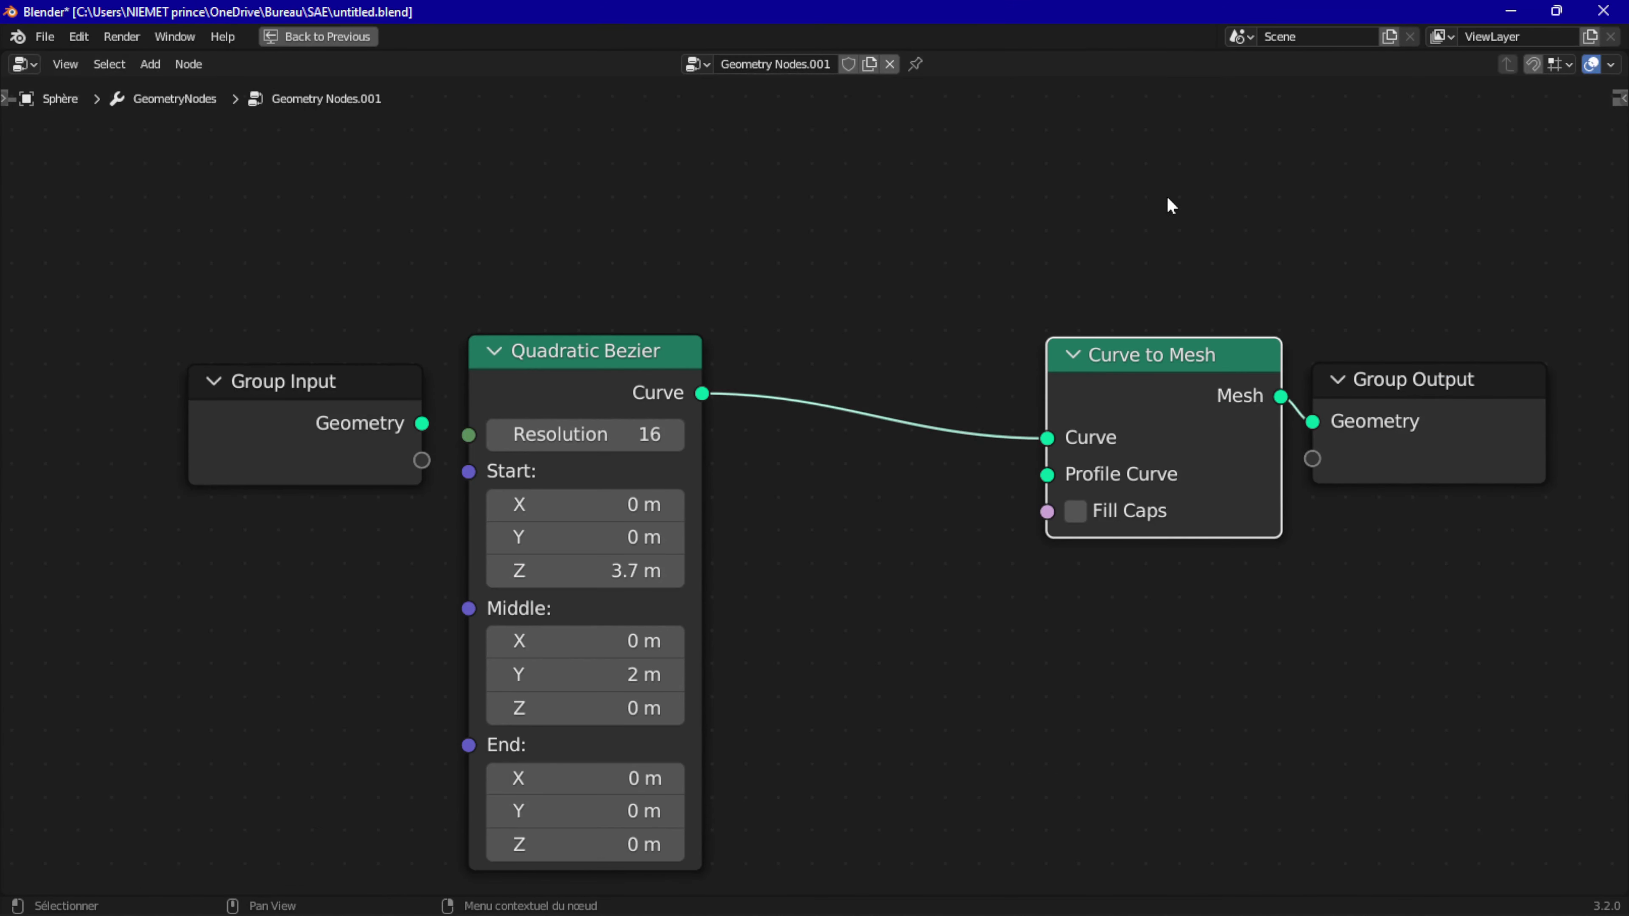
pyautogui.moveTo(229, 285)
pyautogui.mouseDown()
pyautogui.moveTo(558, 410)
pyautogui.moveTo(876, 392)
pyautogui.mouseUp()
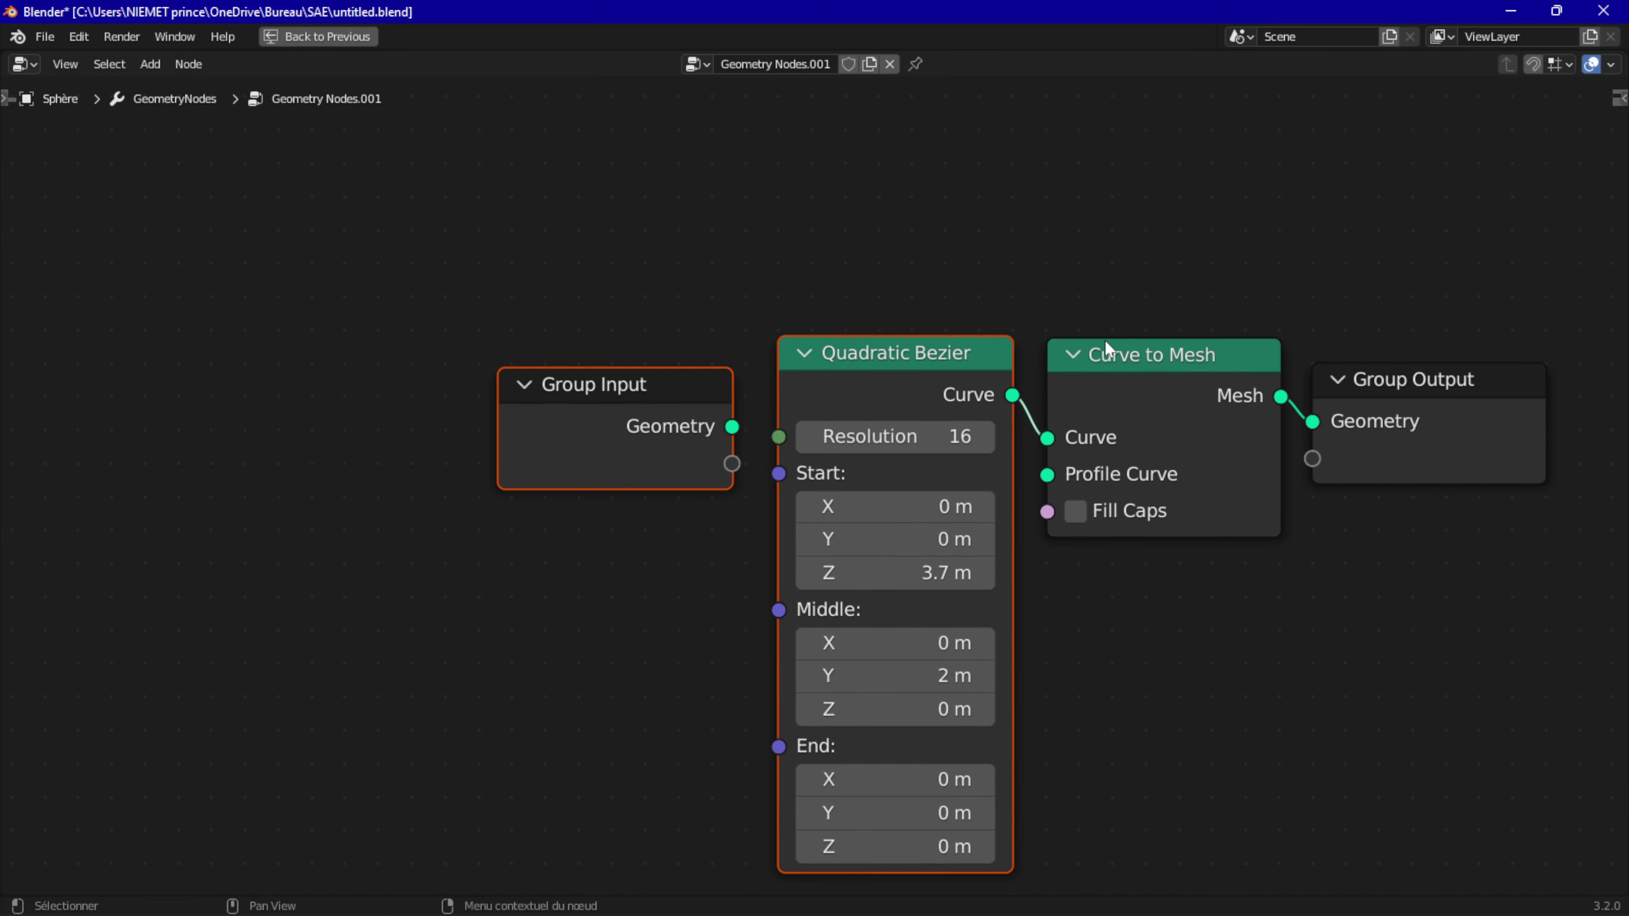
pyautogui.click(1138, 378)
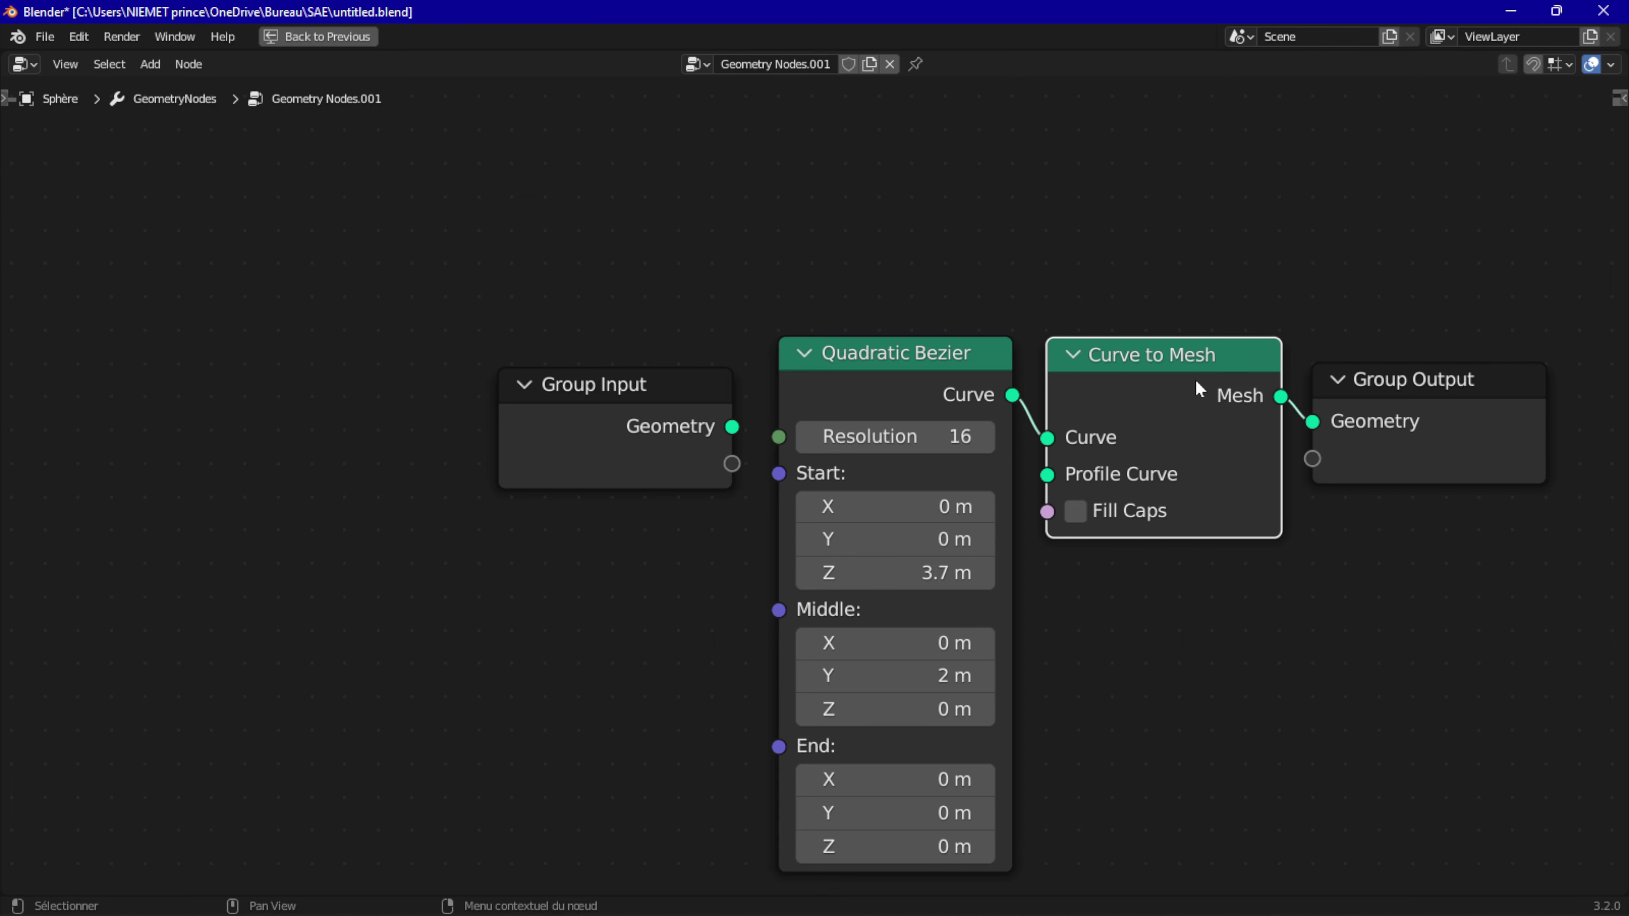
pyautogui.hotkey('shift', 'd')
pyautogui.click(372, 360)
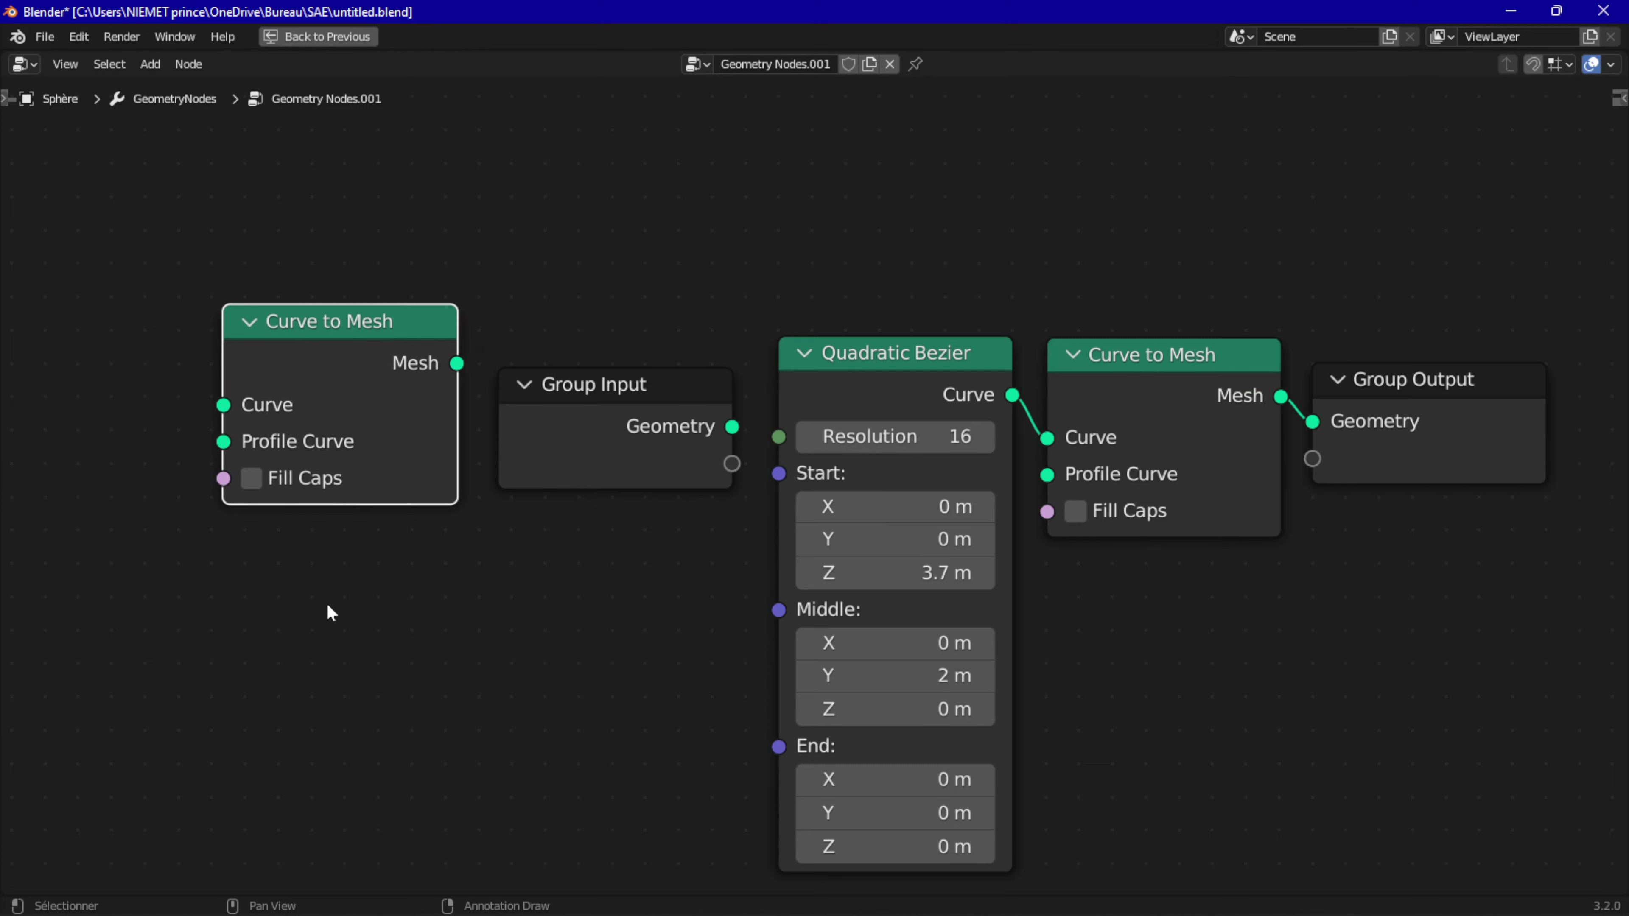
pyautogui.moveTo(326, 603); pyautogui.dragTo(1459, 643, button='middle')
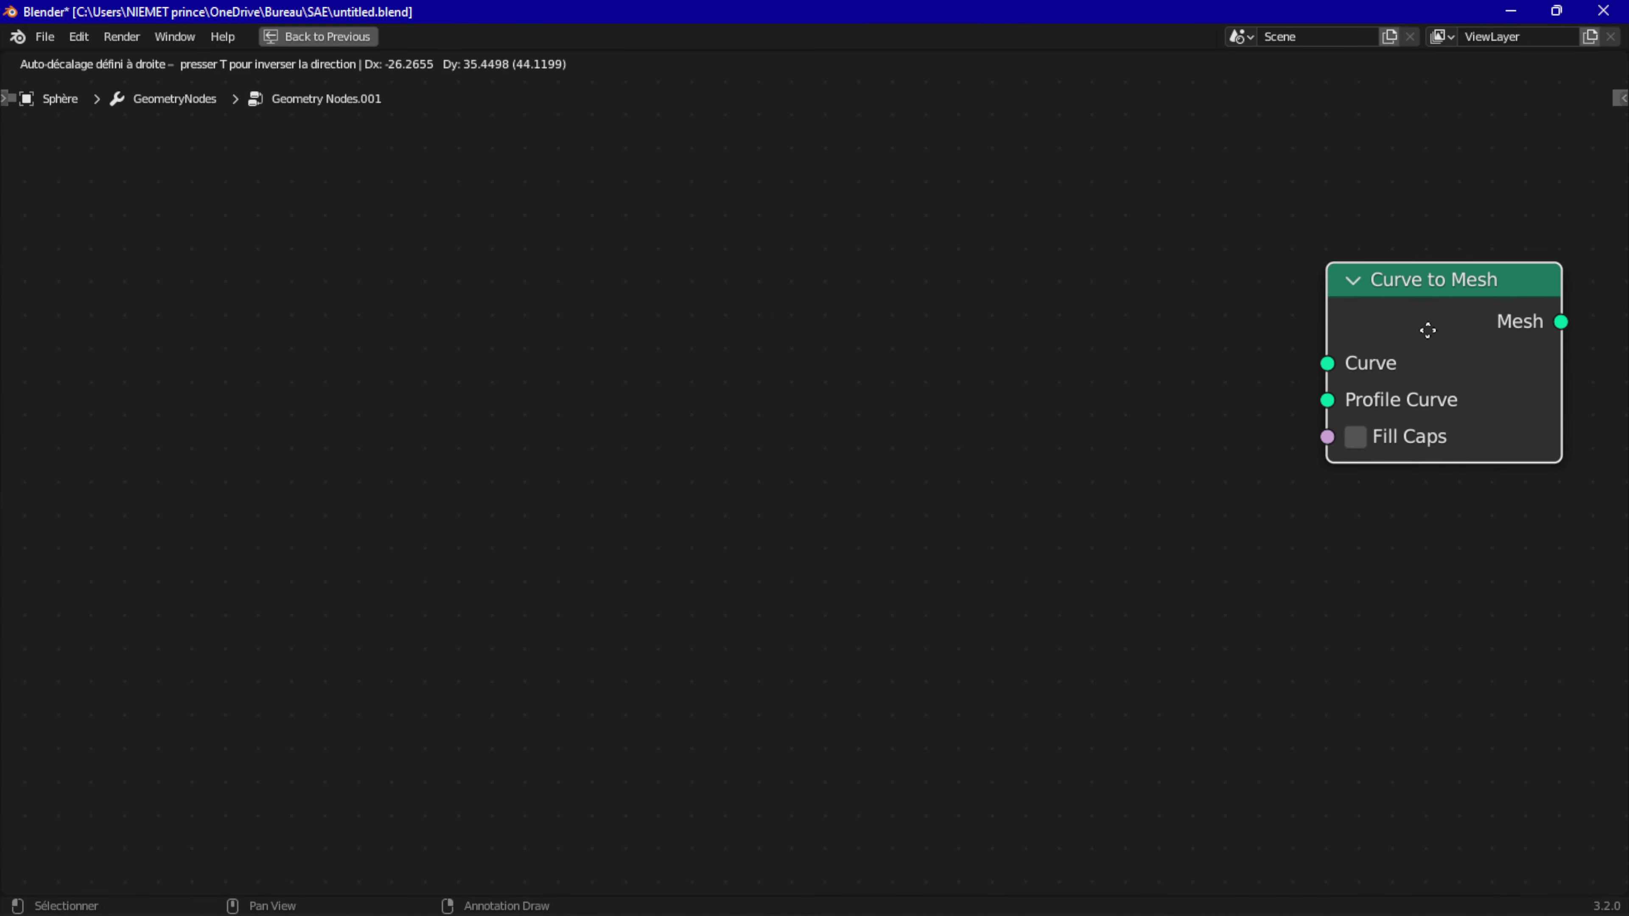
pyautogui.click(1432, 347)
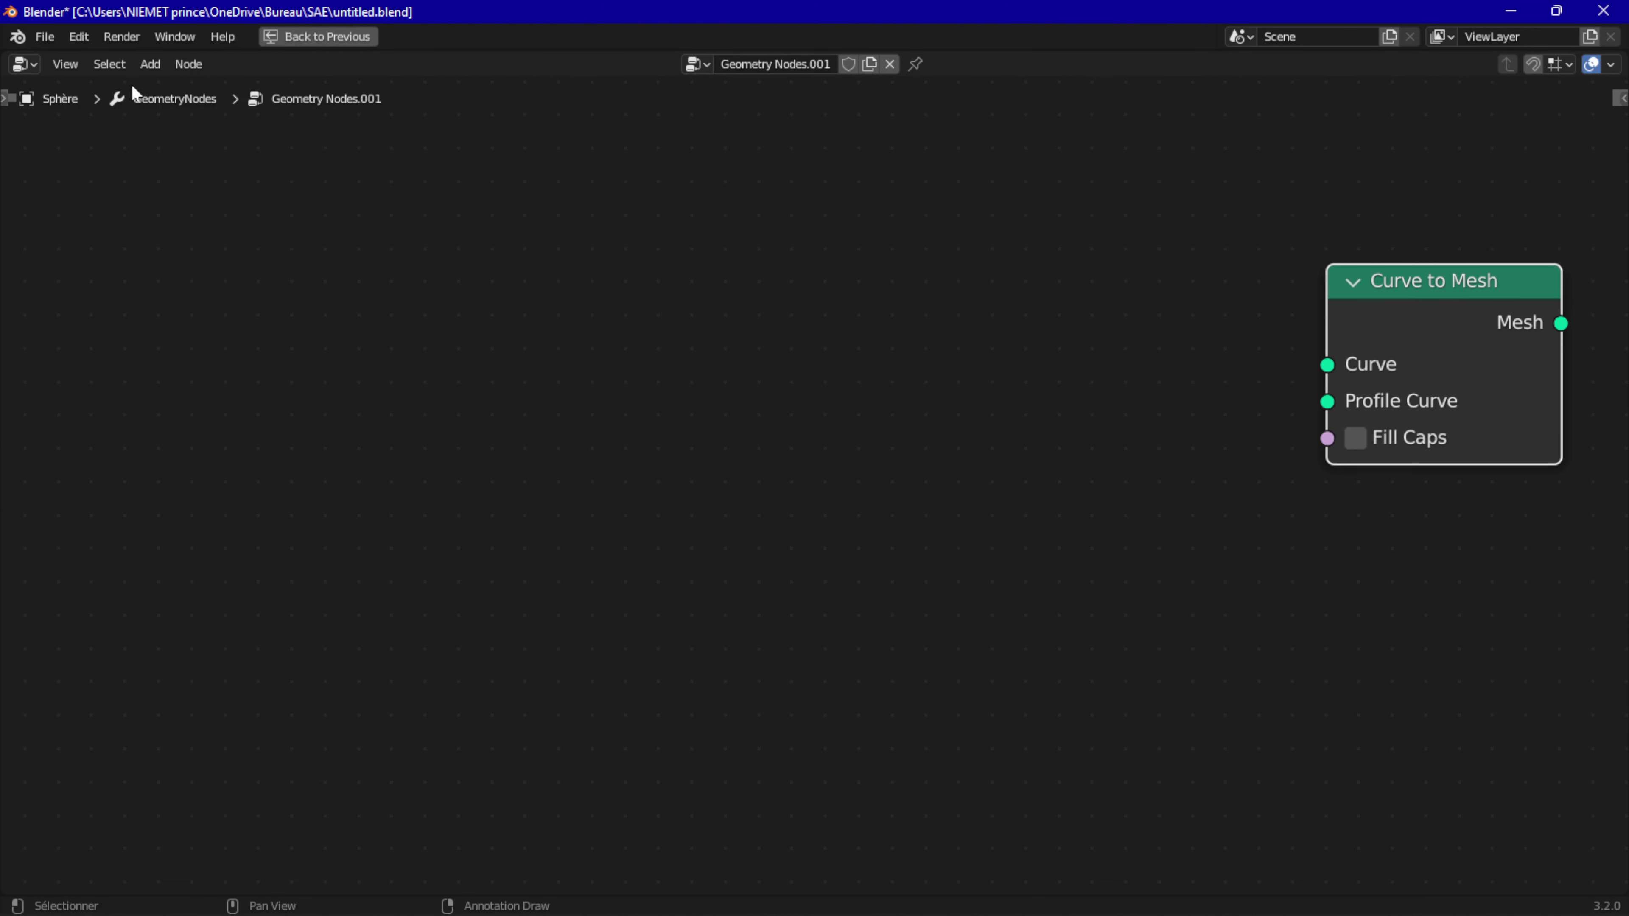
pyautogui.click(150, 68)
# Step: With the freehand Annotate tool, sketch the curve's path toward Curve to Mesh
pyautogui.press('t')
pyautogui.click(29, 144)
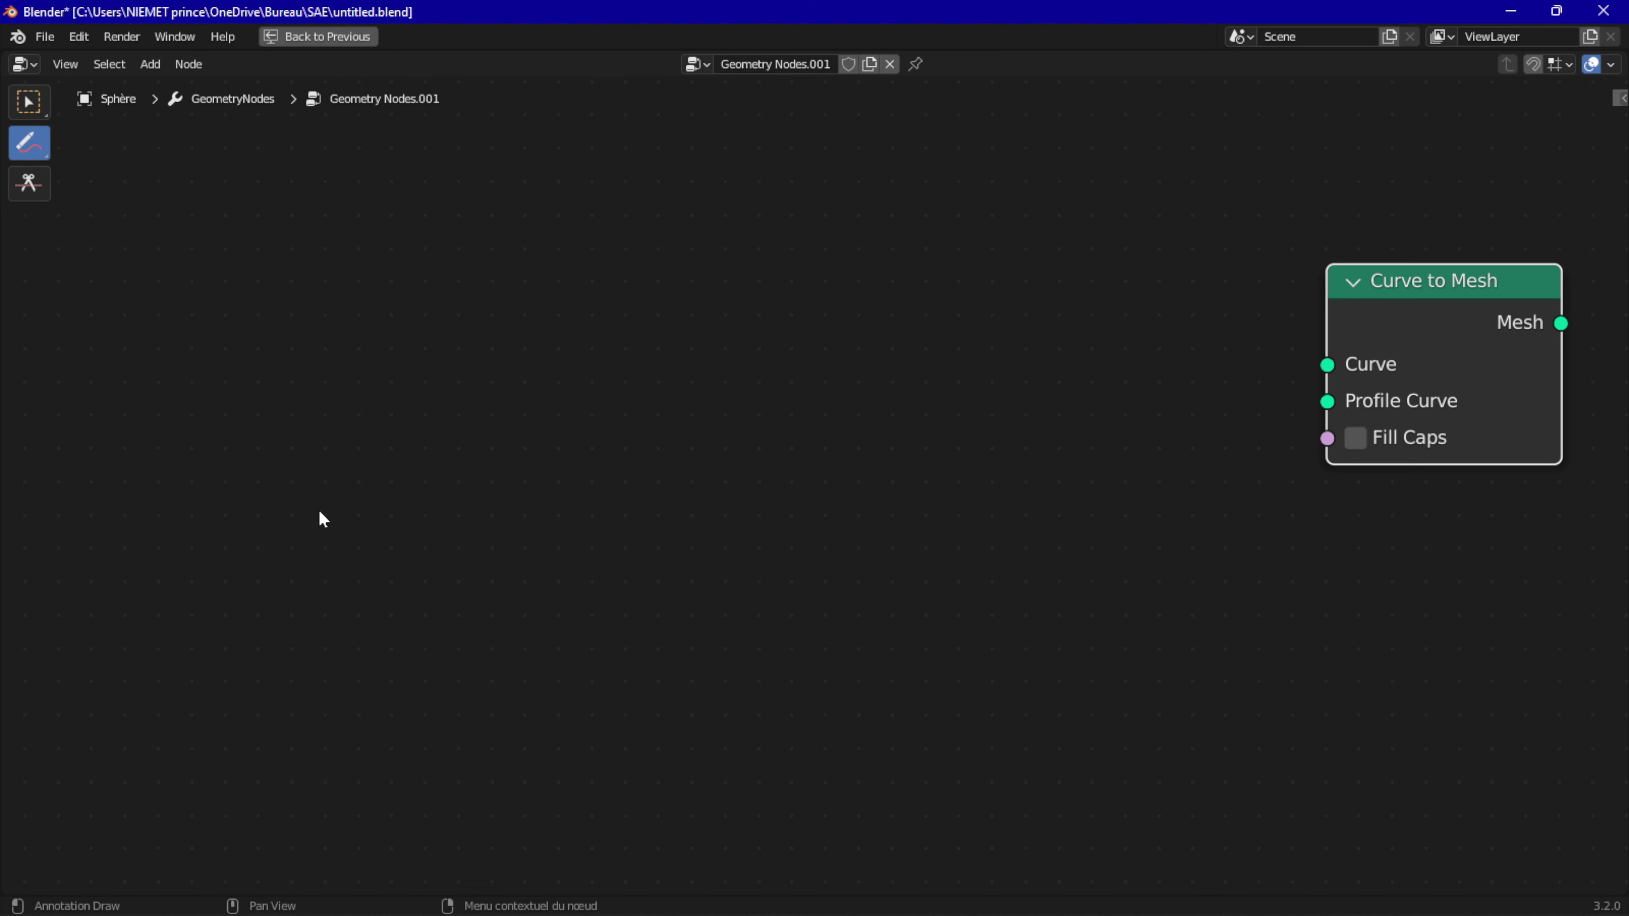
pyautogui.keyDown('ctrl'); pyautogui.click(261, 645); pyautogui.keyUp('ctrl')
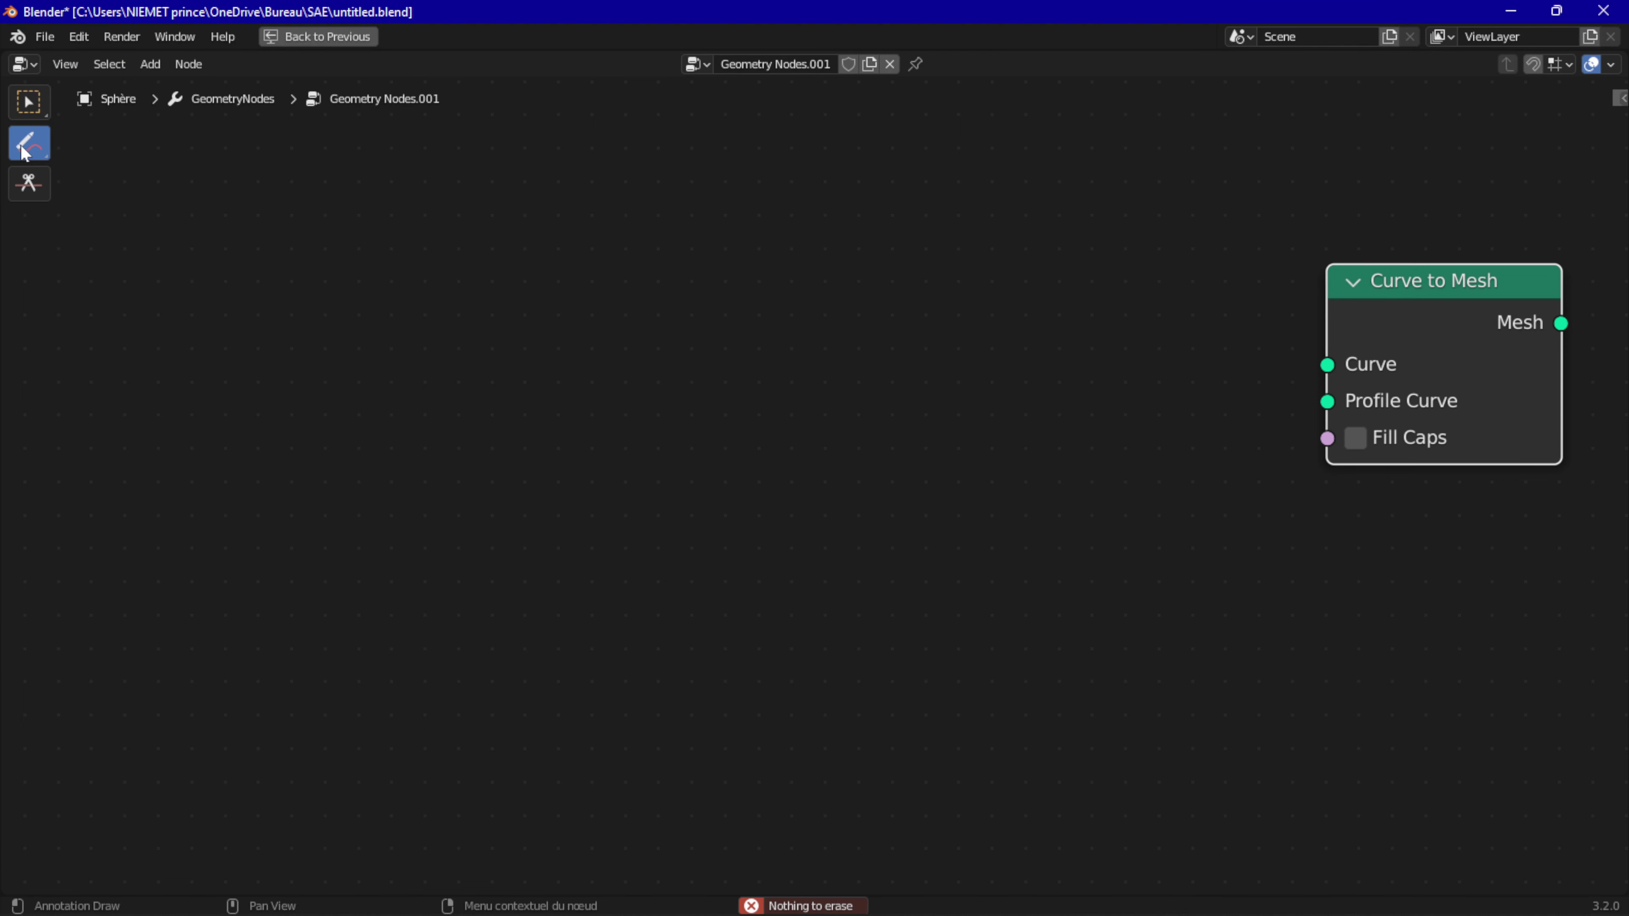
pyautogui.keyDown('ctrl'); pyautogui.click(333, 391); pyautogui.keyUp('ctrl')
pyautogui.moveTo(35, 152); pyautogui.dragTo(116, 142)
pyautogui.moveTo(328, 550)
pyautogui.mouseDown()
pyautogui.moveTo(672, 343)
pyautogui.moveTo(979, 277)
pyautogui.mouseUp()
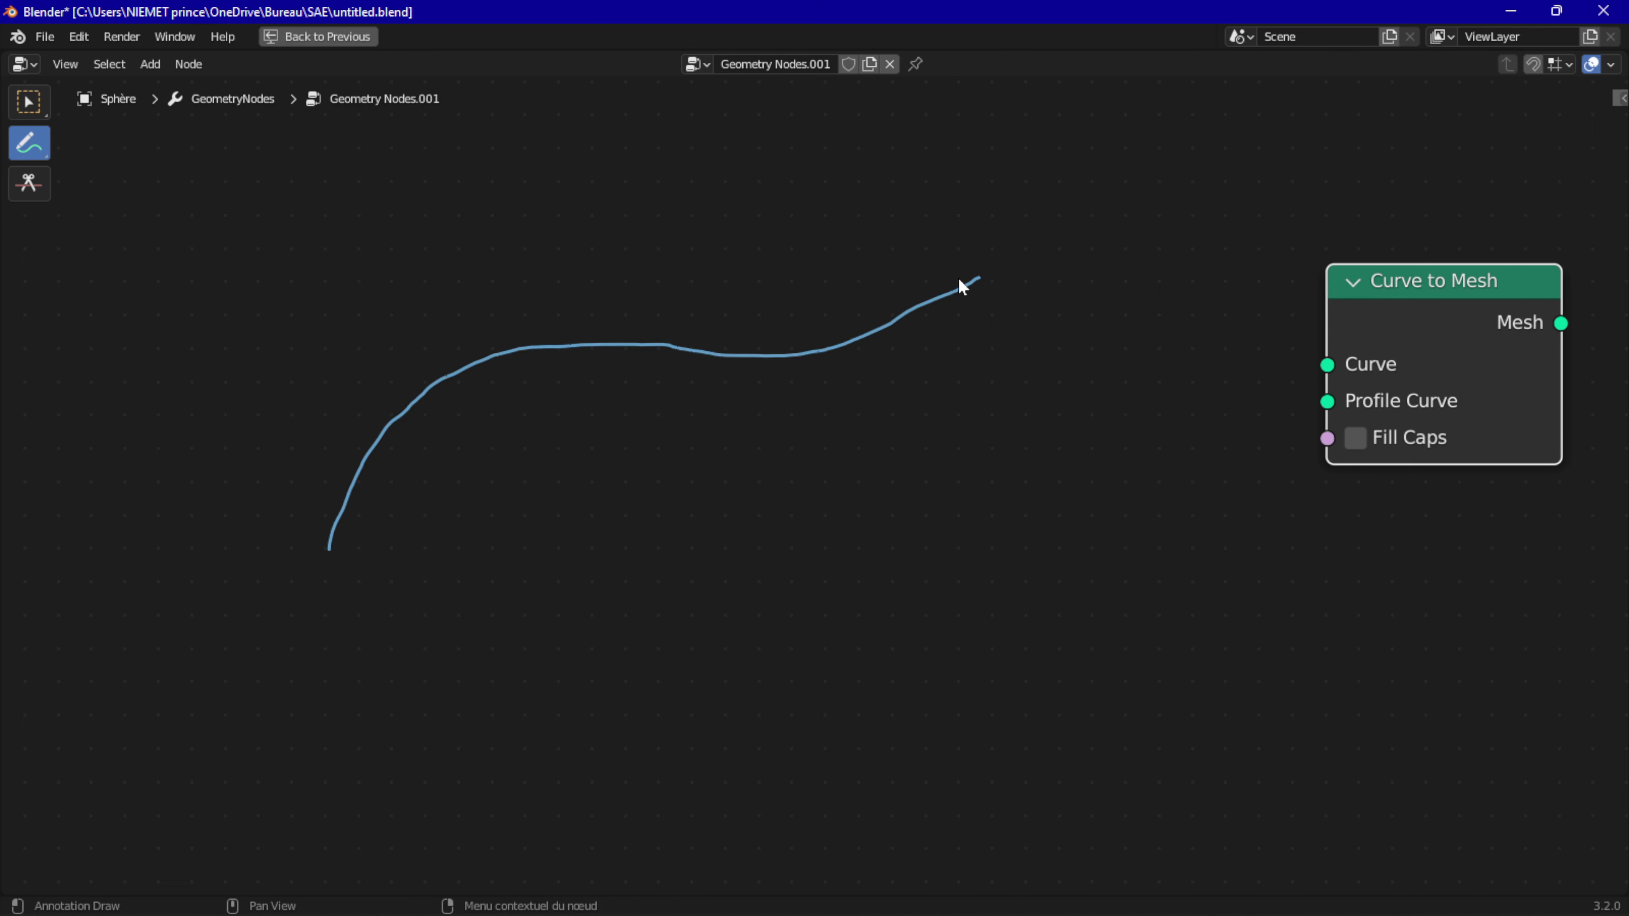
pyautogui.moveTo(975, 285)
pyautogui.mouseDown()
pyautogui.moveTo(1291, 357)
pyautogui.moveTo(1290, 373)
pyautogui.mouseUp()
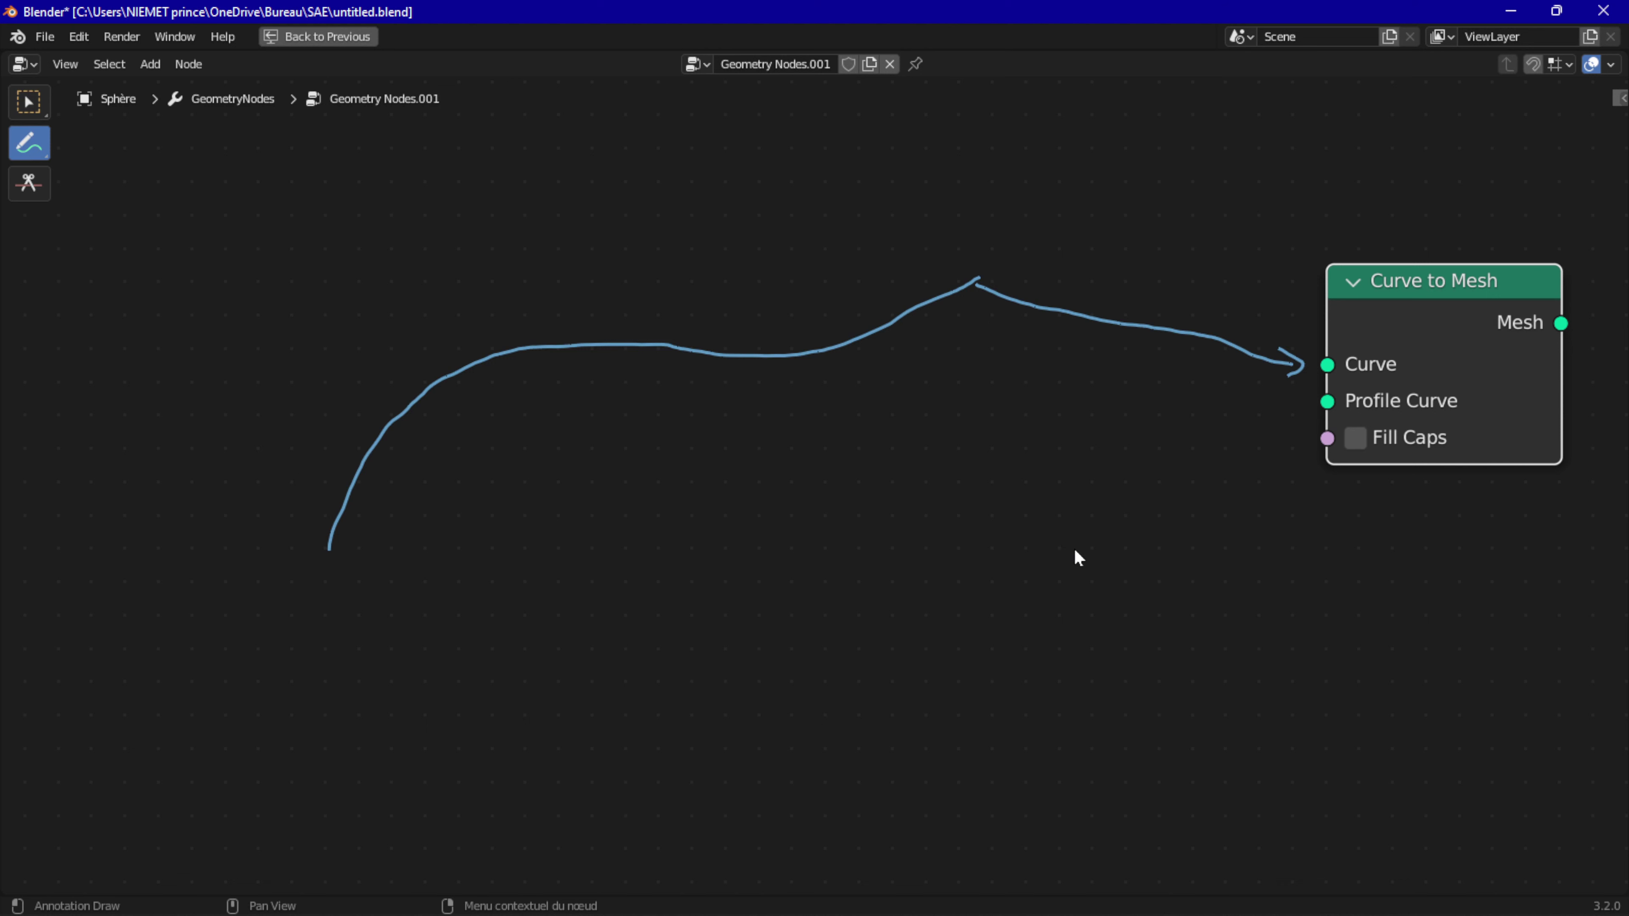
# Step: Sketch a circle profile below the node and circles along the sketched path
pyautogui.moveTo(1186, 585)
pyautogui.mouseDown()
pyautogui.moveTo(1212, 585)
pyautogui.moveTo(1180, 587)
pyautogui.mouseUp()
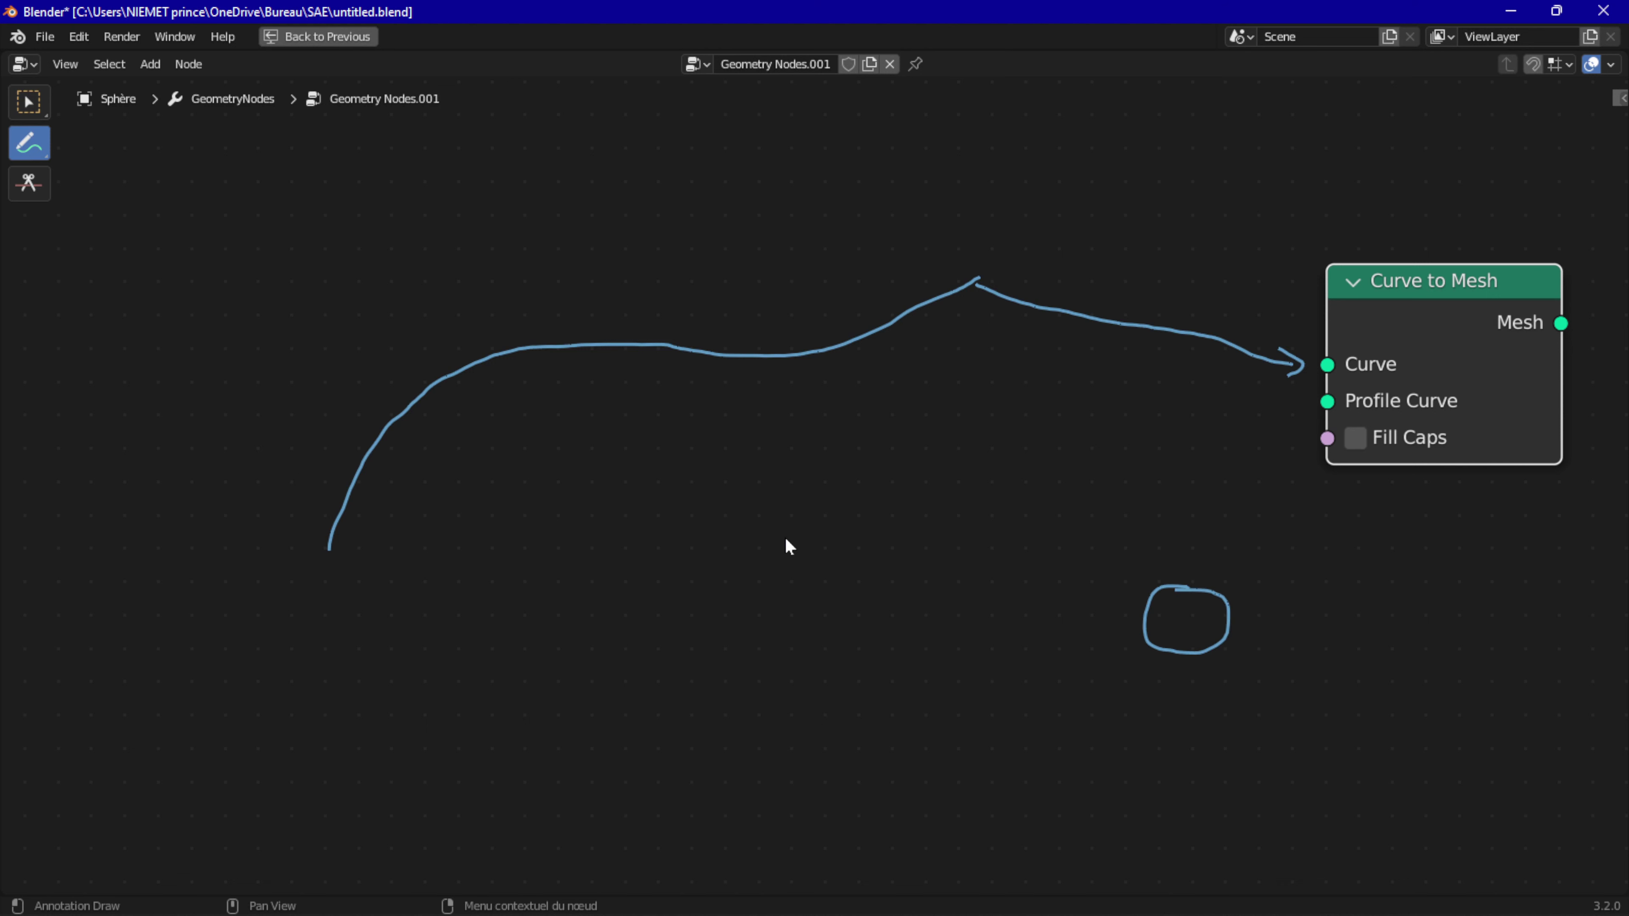
pyautogui.moveTo(311, 447)
pyautogui.mouseDown()
pyautogui.moveTo(396, 499)
pyautogui.moveTo(310, 450)
pyautogui.mouseUp()
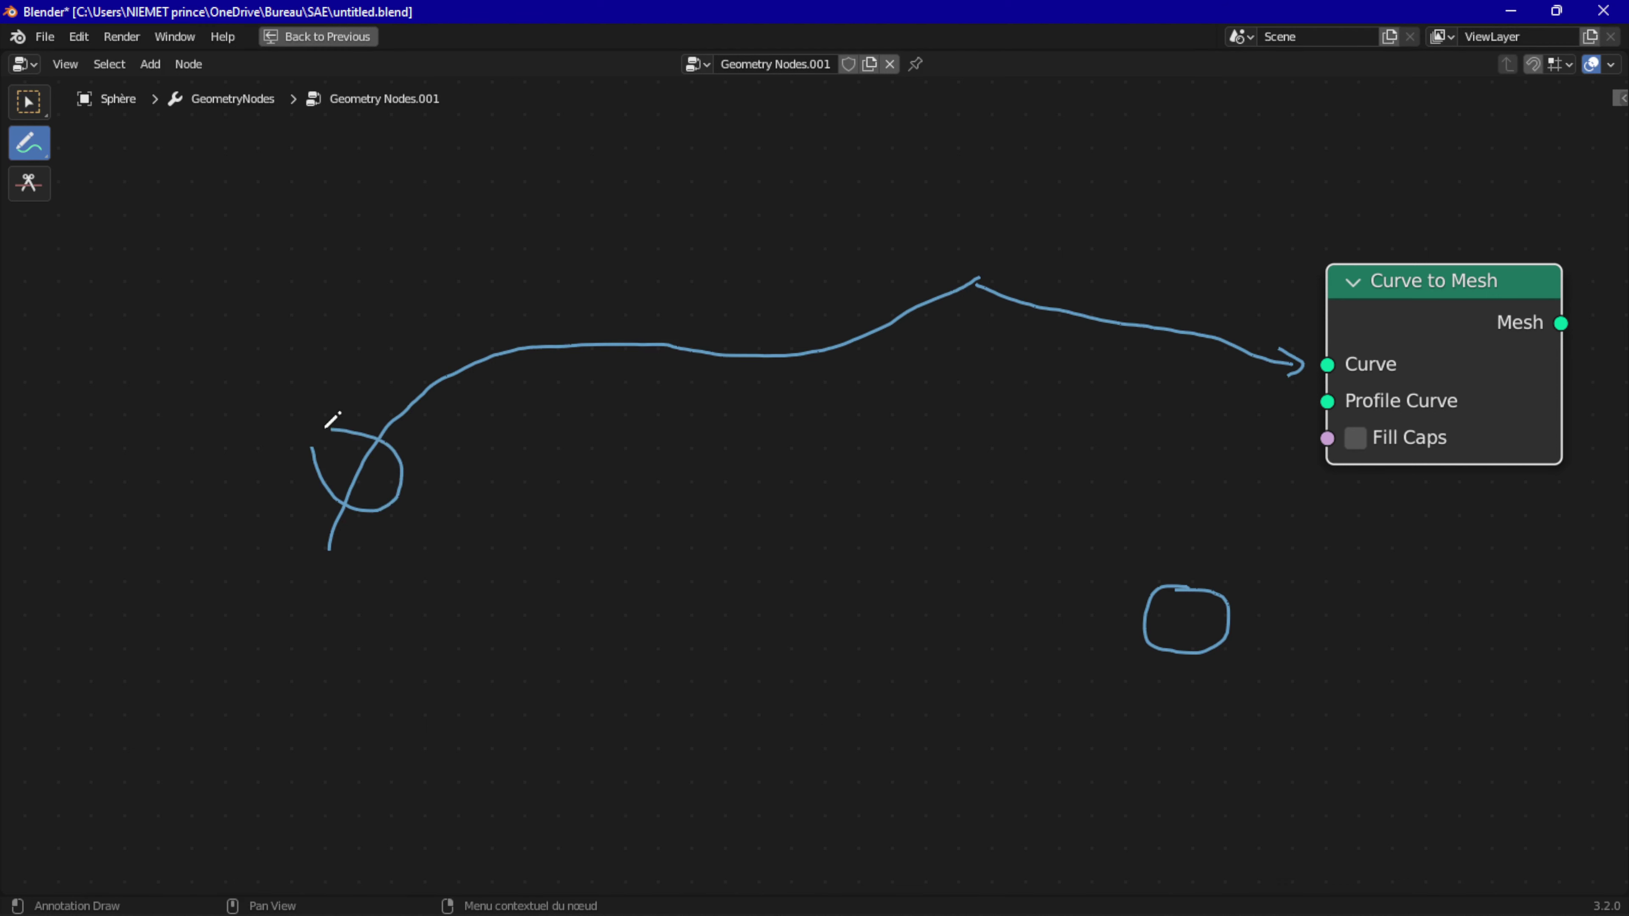
pyautogui.moveTo(436, 340)
pyautogui.mouseDown()
pyautogui.moveTo(506, 356)
pyautogui.moveTo(504, 371)
pyautogui.mouseUp()
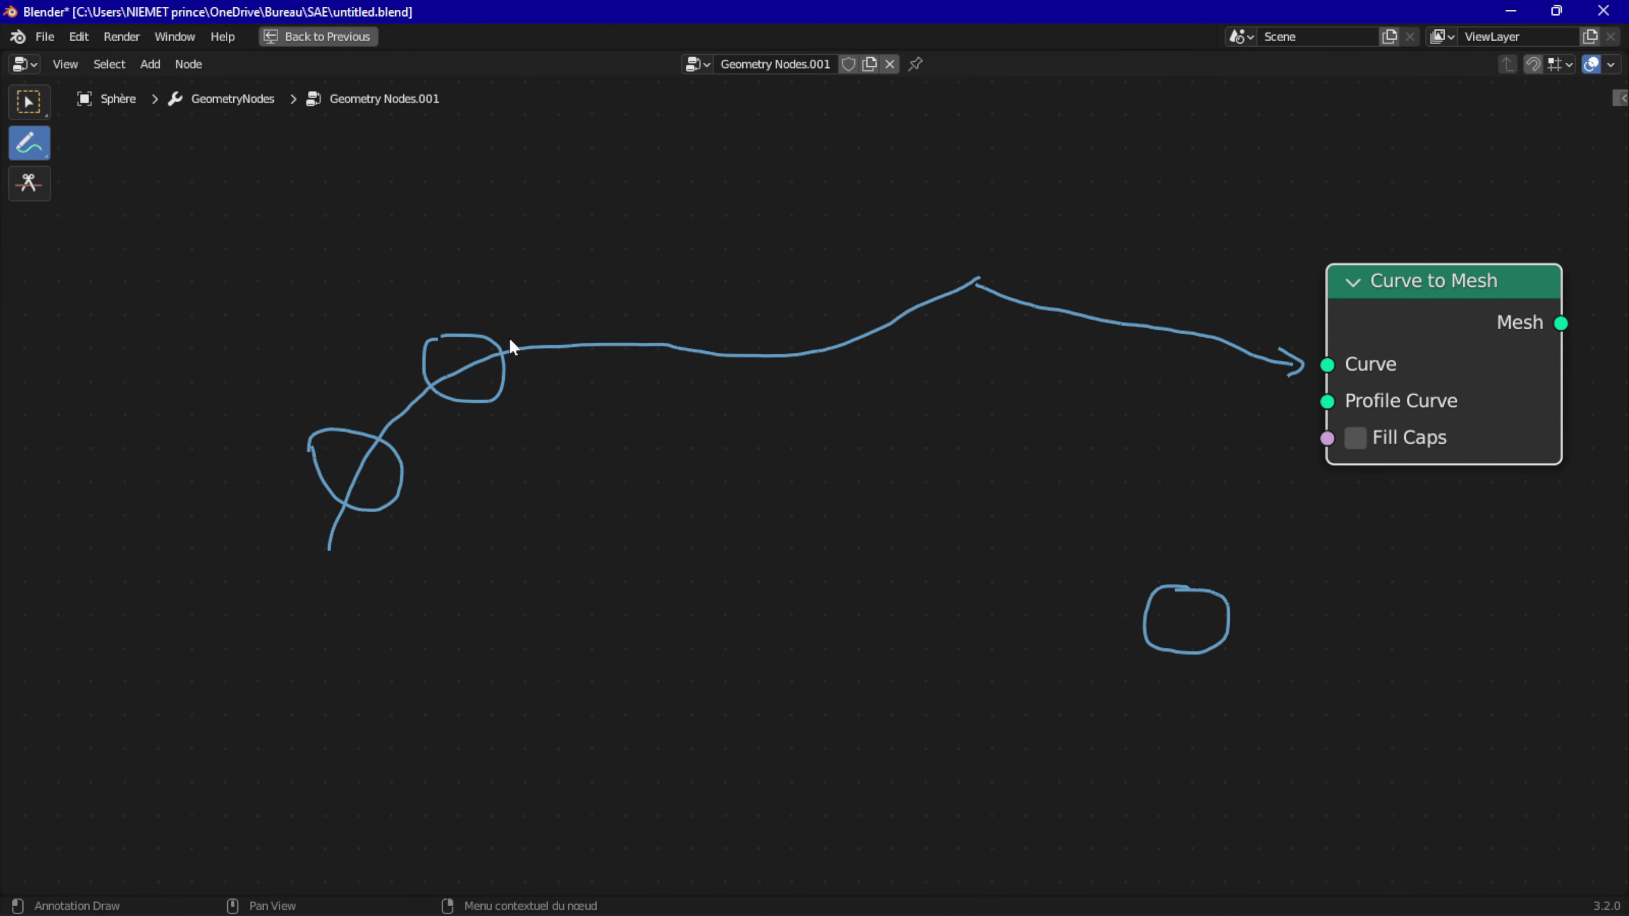
pyautogui.moveTo(591, 313)
pyautogui.mouseDown()
pyautogui.moveTo(641, 346)
pyautogui.moveTo(580, 305)
pyautogui.mouseUp()
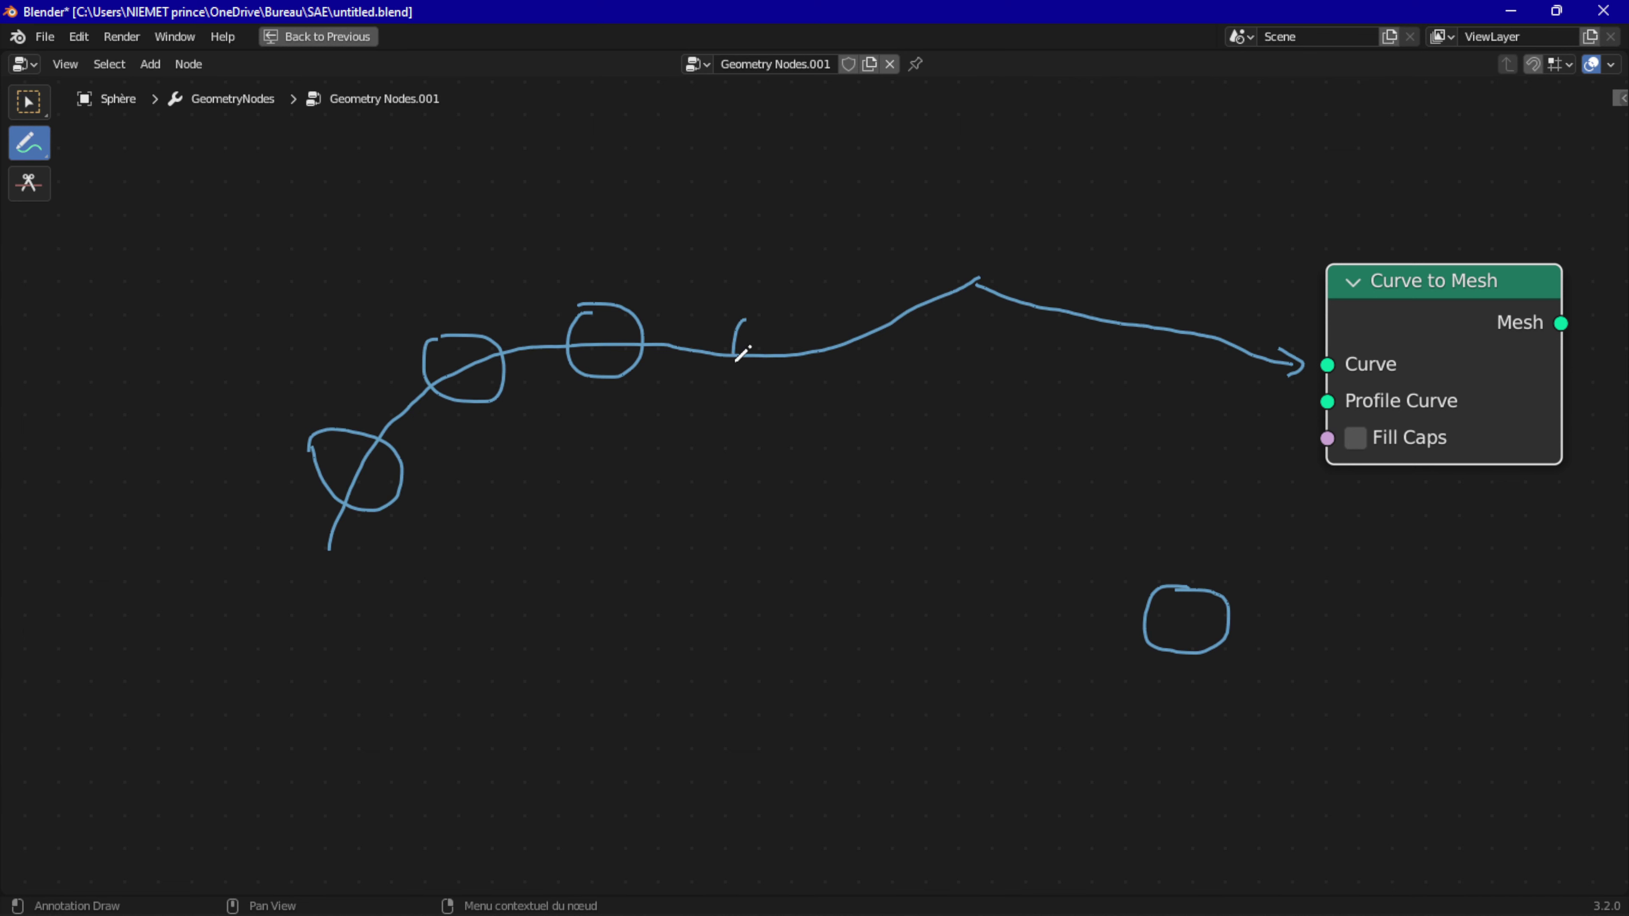
pyautogui.moveTo(736, 357); pyautogui.dragTo(756, 310)
pyautogui.moveTo(929, 269)
pyautogui.mouseDown()
pyautogui.moveTo(963, 320)
pyautogui.moveTo(942, 268)
pyautogui.mouseUp()
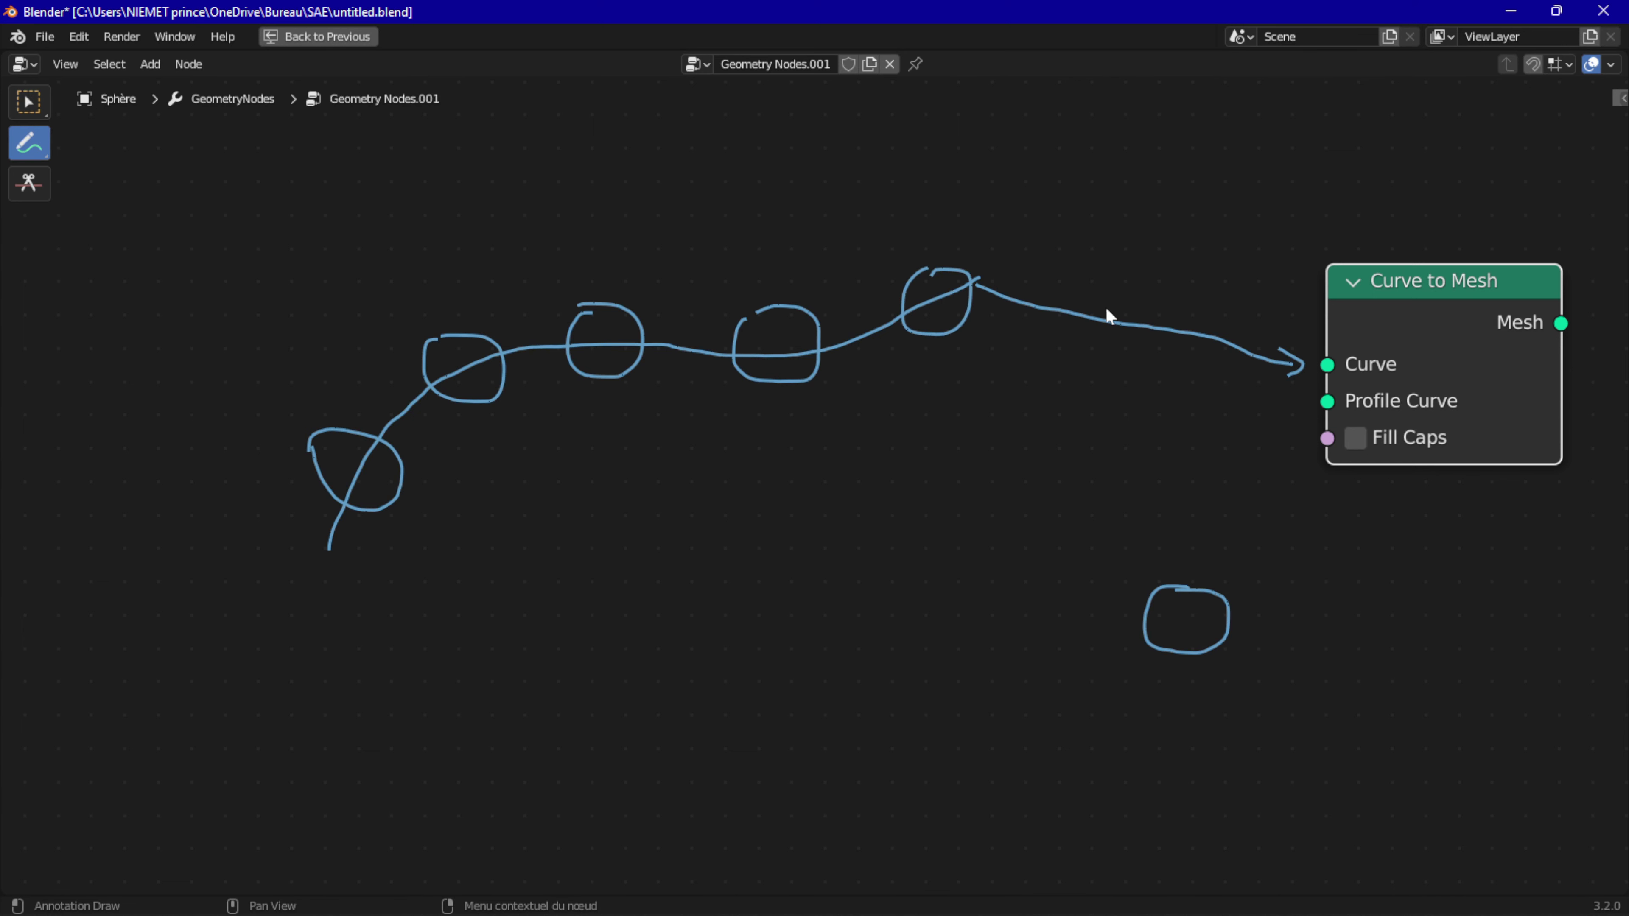
pyautogui.moveTo(1084, 285)
pyautogui.mouseDown()
pyautogui.moveTo(1065, 349)
pyautogui.moveTo(1080, 284)
pyautogui.mouseUp()
# Step: Sketch the upper and lower tube outlines through the circles along the curve
pyautogui.moveTo(305, 439); pyautogui.dragTo(456, 327)
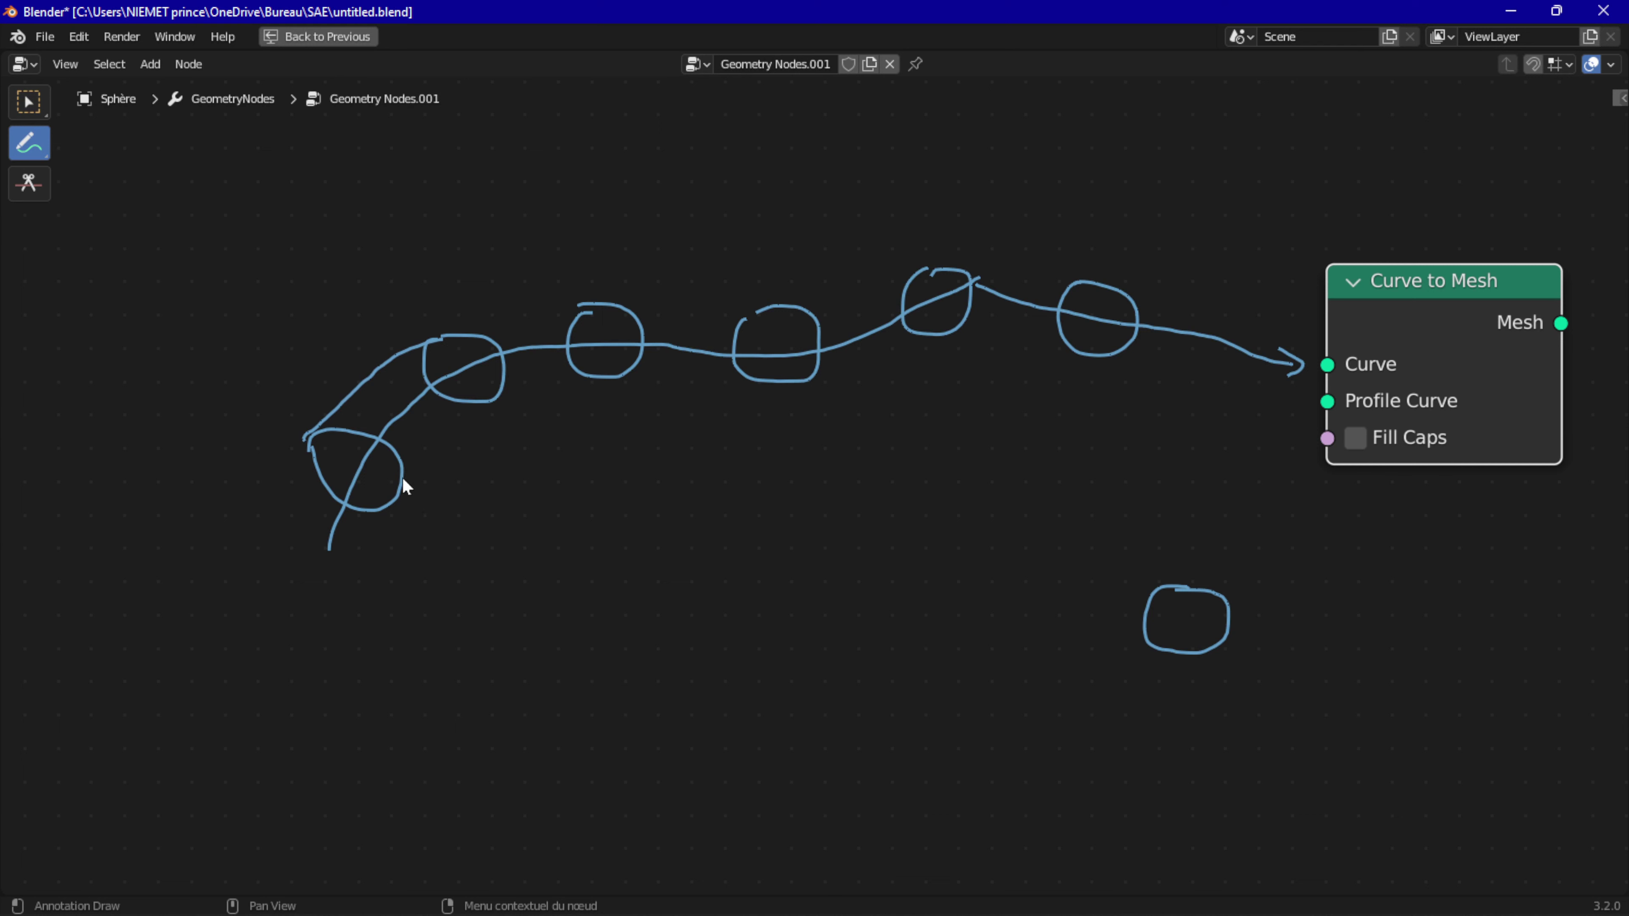
pyautogui.moveTo(402, 474); pyautogui.dragTo(493, 408)
pyautogui.moveTo(453, 324); pyautogui.dragTo(593, 301)
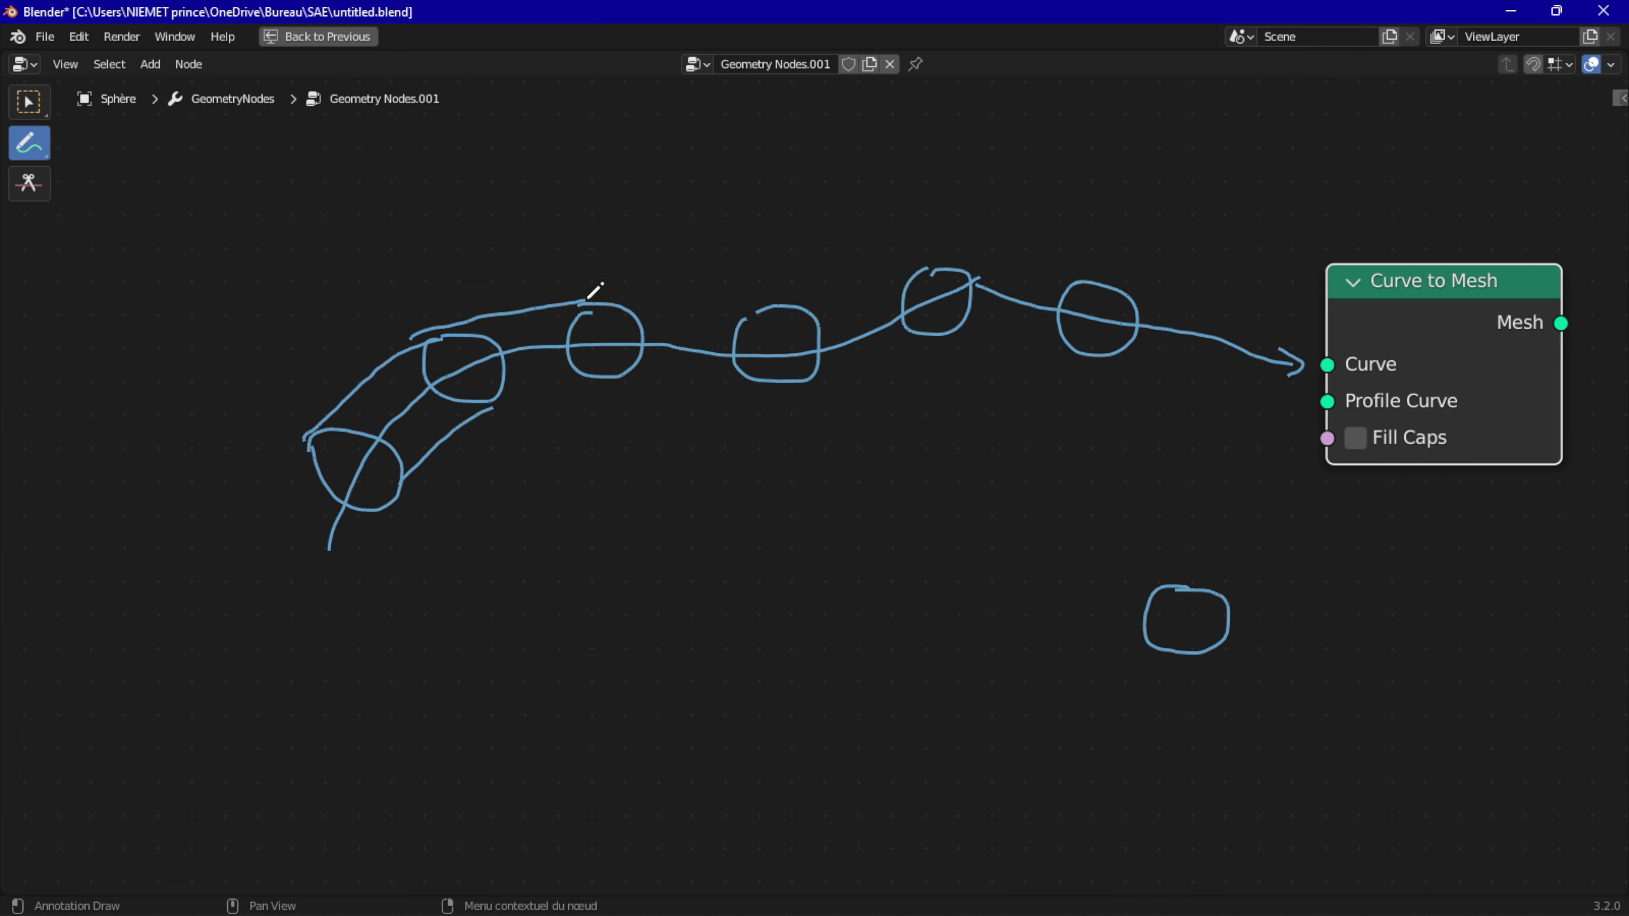
pyautogui.moveTo(499, 406); pyautogui.dragTo(617, 378)
pyautogui.moveTo(580, 296); pyautogui.dragTo(773, 296)
pyautogui.moveTo(606, 375)
pyautogui.mouseDown()
pyautogui.moveTo(666, 364)
pyautogui.moveTo(763, 382)
pyautogui.mouseUp()
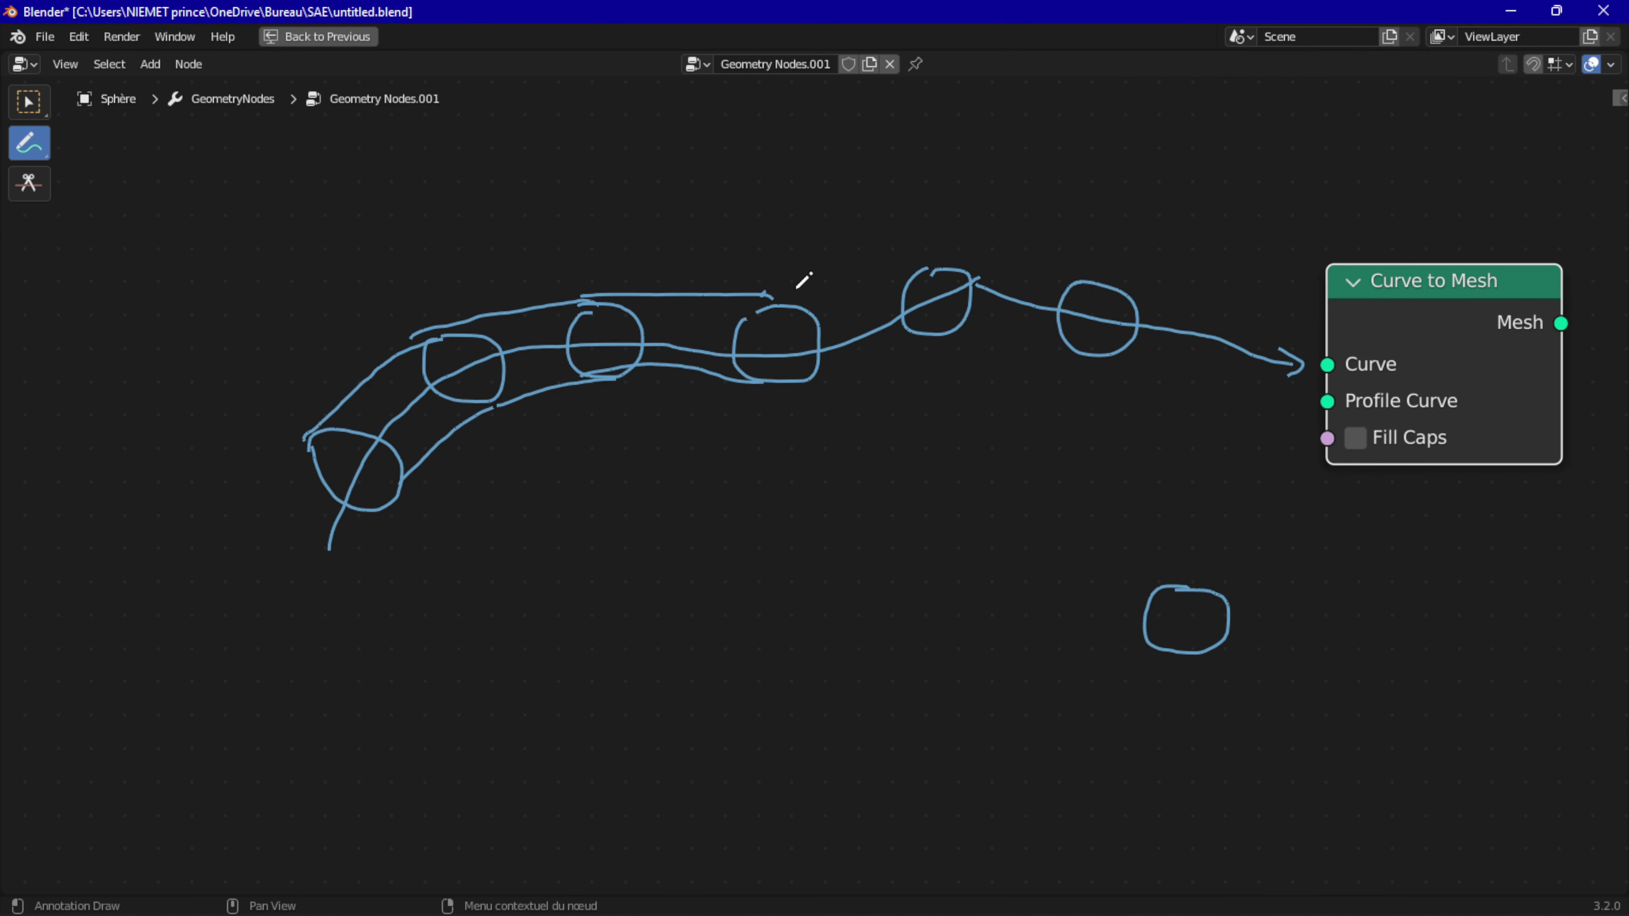
pyautogui.moveTo(763, 295); pyautogui.dragTo(917, 261)
pyautogui.moveTo(769, 383)
pyautogui.mouseDown()
pyautogui.moveTo(997, 334)
pyautogui.moveTo(1241, 380)
pyautogui.mouseUp()
pyautogui.moveTo(888, 258); pyautogui.dragTo(1099, 283)
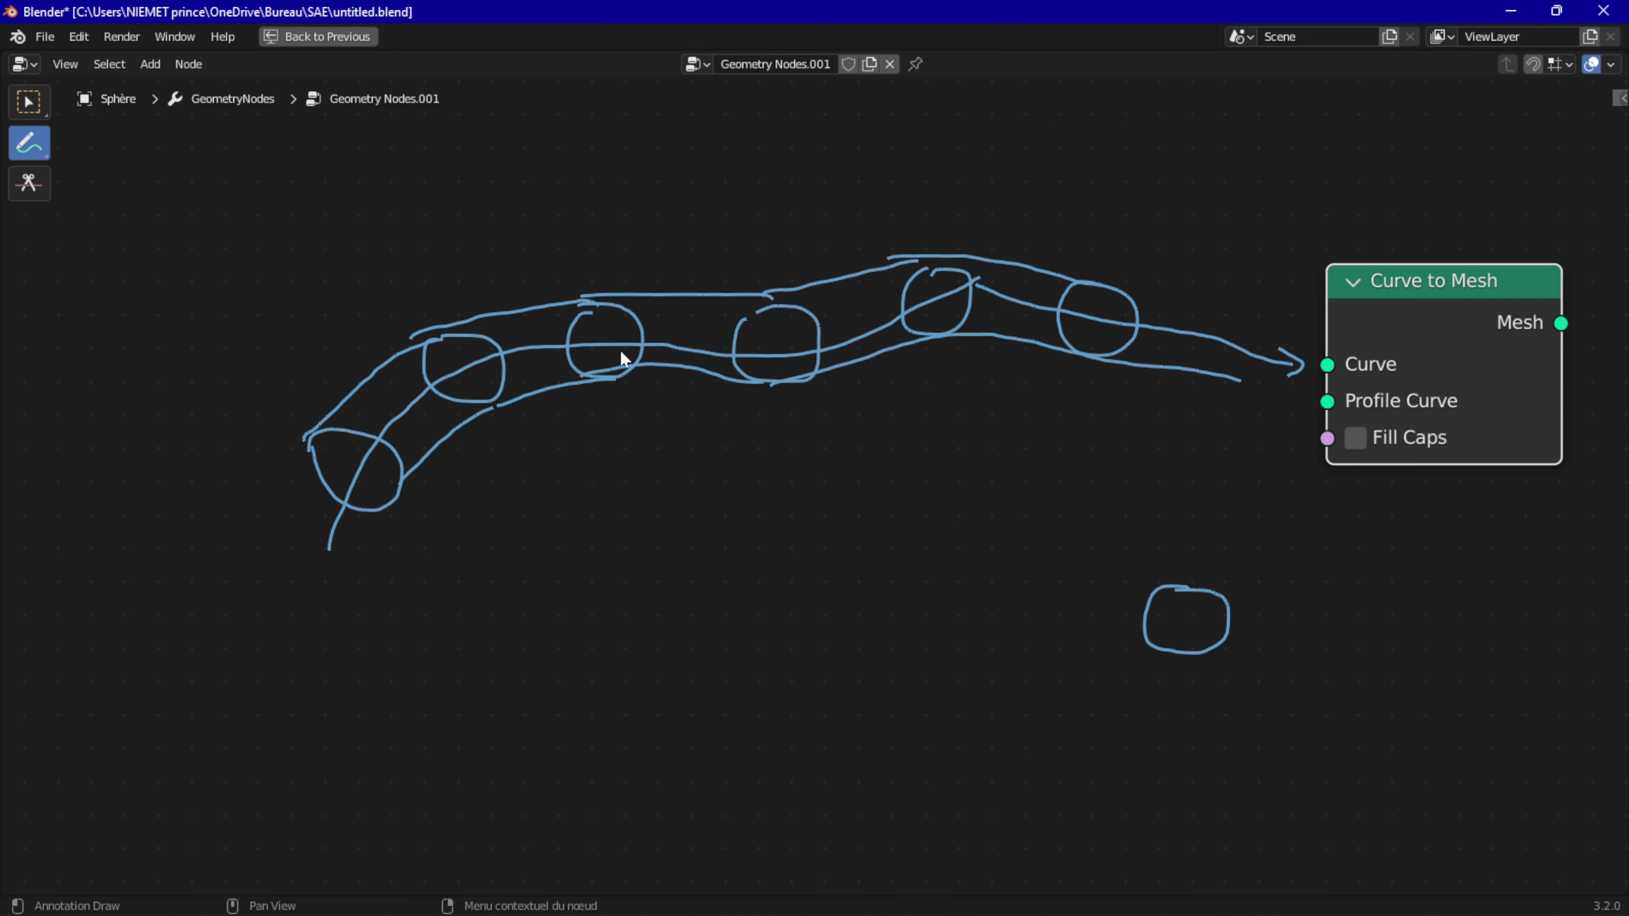
# Step: Undo the circle and tube sketches and draw a rectangle profile below the curve
pyautogui.hotkey('ctrl', 'z')
pyautogui.hotkey('ctrl', 'z')
pyautogui.hotkey('ctrl', 'z')
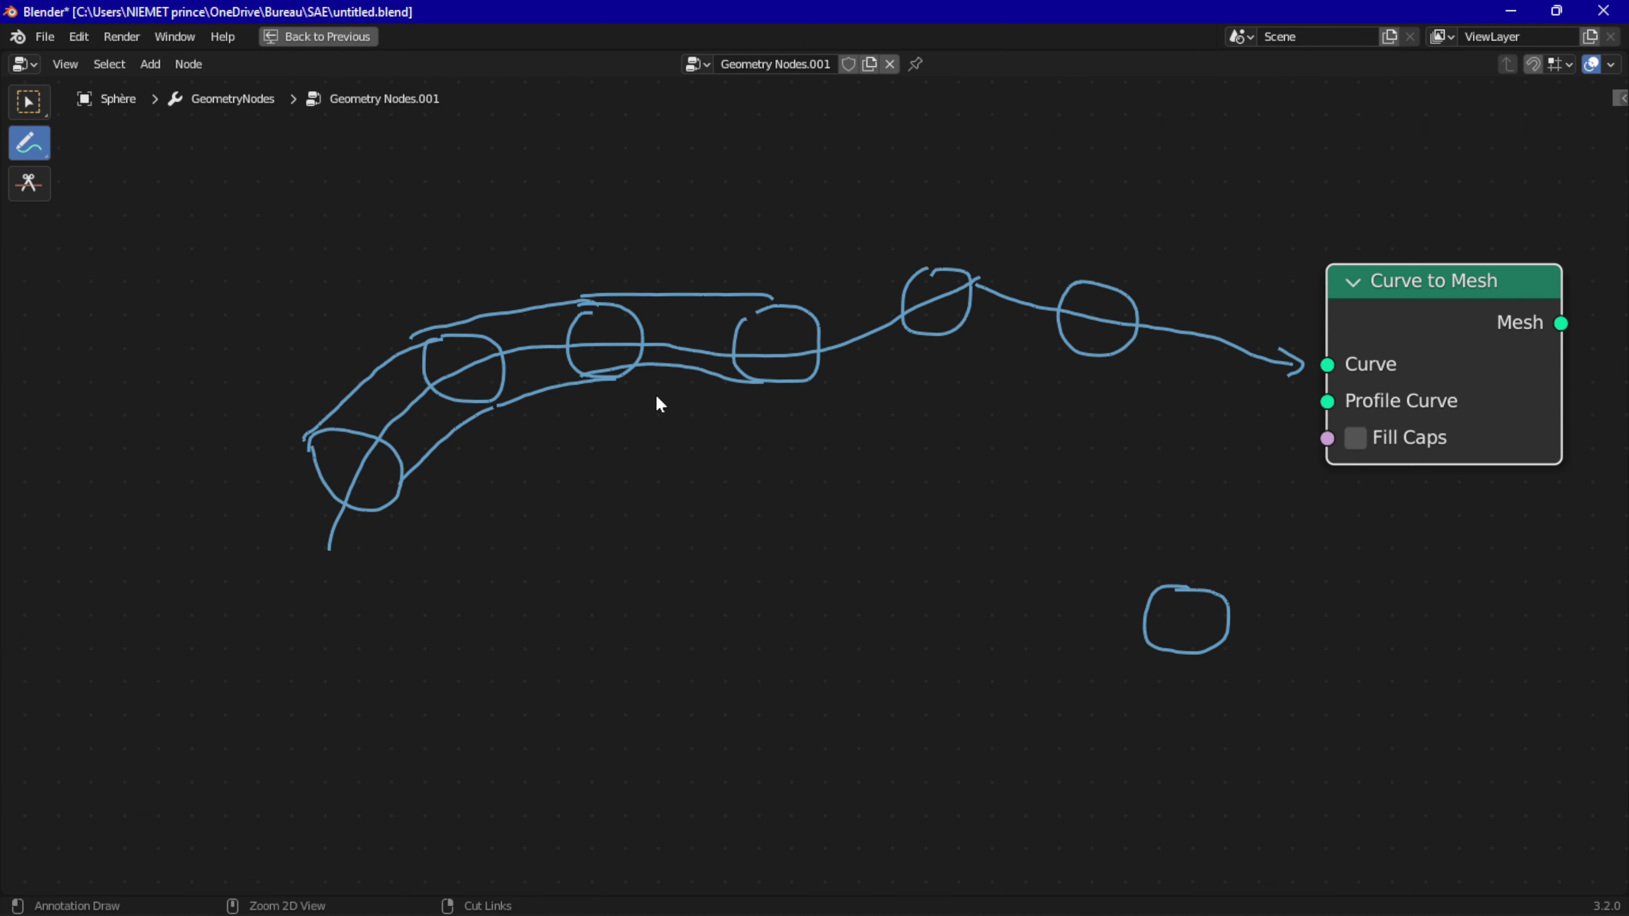
pyautogui.hotkey('ctrl', 'z')
pyautogui.hotkey('ctrl', 'z')
pyautogui.hotkey('ctrl', 'z')
pyautogui.hotkey('ctrl', 'z')
pyautogui.hotkey('ctrl', 'z')
pyautogui.hotkey('ctrl', 'z')
pyautogui.hotkey('ctrl', 'z')
pyautogui.hotkey('ctrl', 'z')
pyautogui.hotkey('ctrl', 'z')
pyautogui.hotkey('ctrl', 'z')
pyautogui.hotkey('ctrl', 'z')
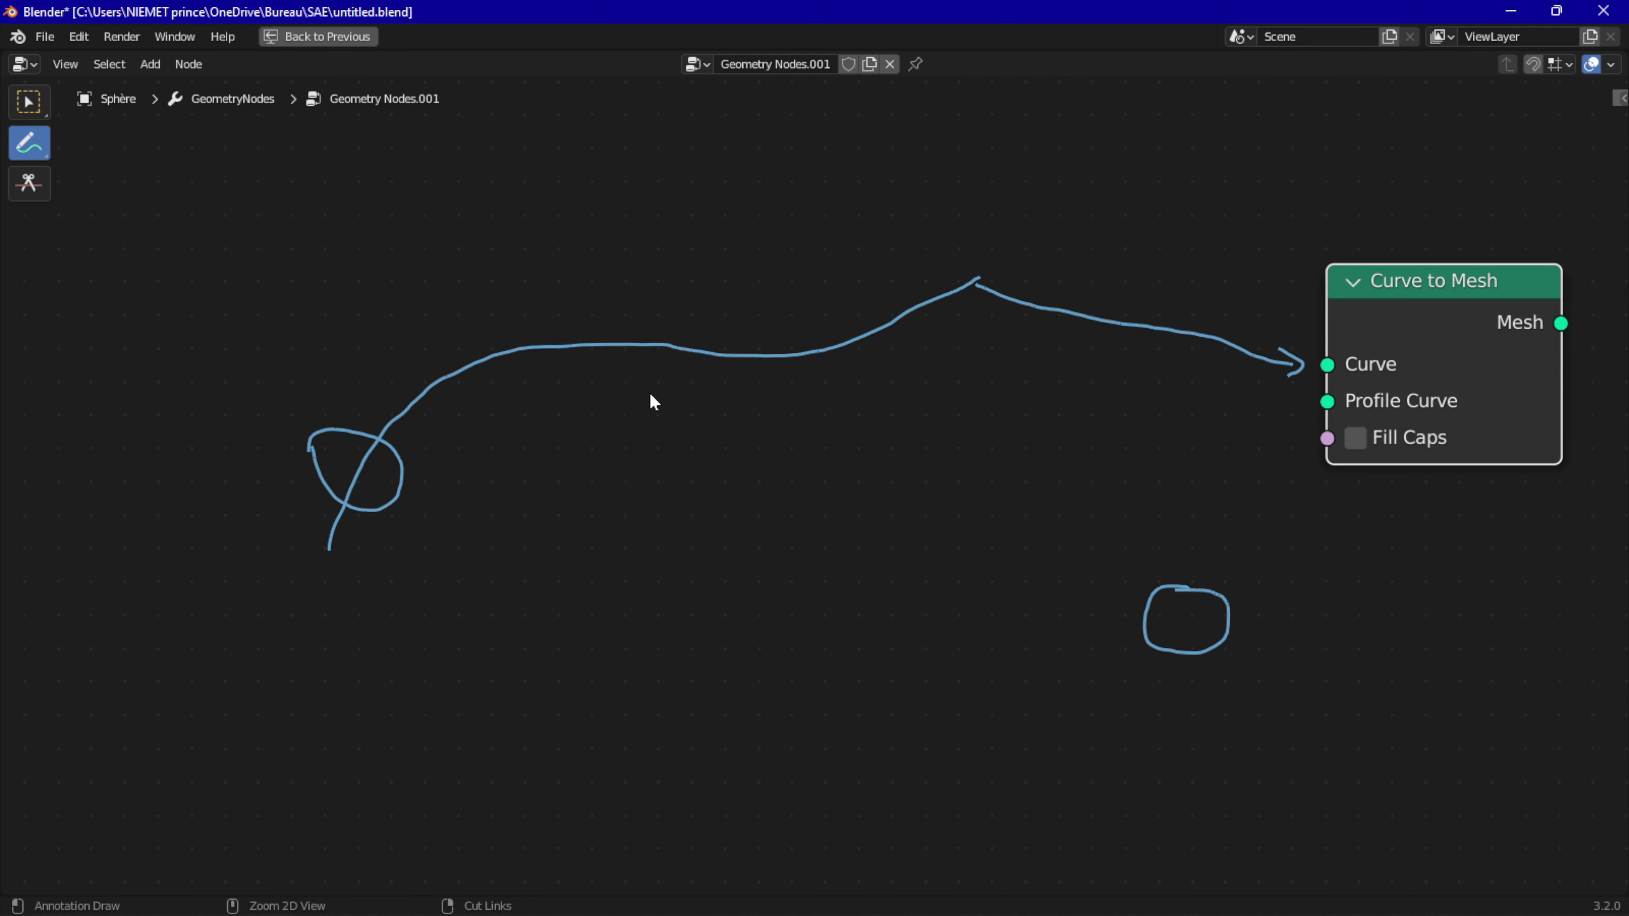
pyautogui.hotkey('ctrl', 'z')
pyautogui.hotkey('ctrl', 'z')
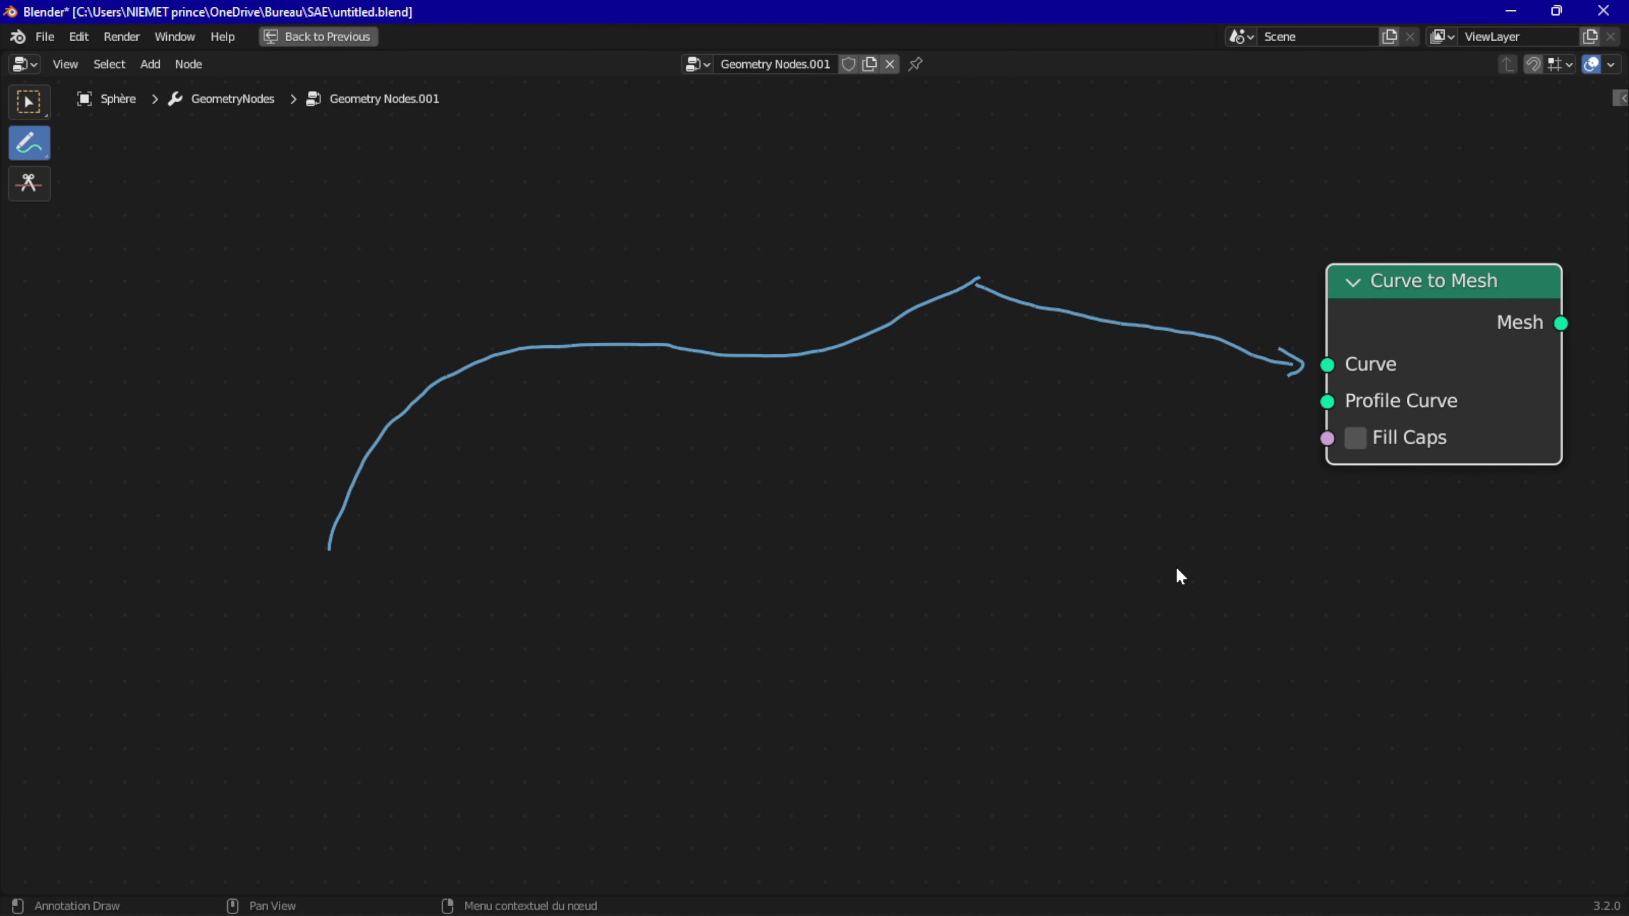
pyautogui.moveTo(1139, 577); pyautogui.dragTo(1250, 568)
pyautogui.moveTo(1100, 580)
pyautogui.mouseDown()
pyautogui.moveTo(1123, 657)
pyautogui.moveTo(1246, 661)
pyautogui.moveTo(1254, 566)
pyautogui.mouseUp()
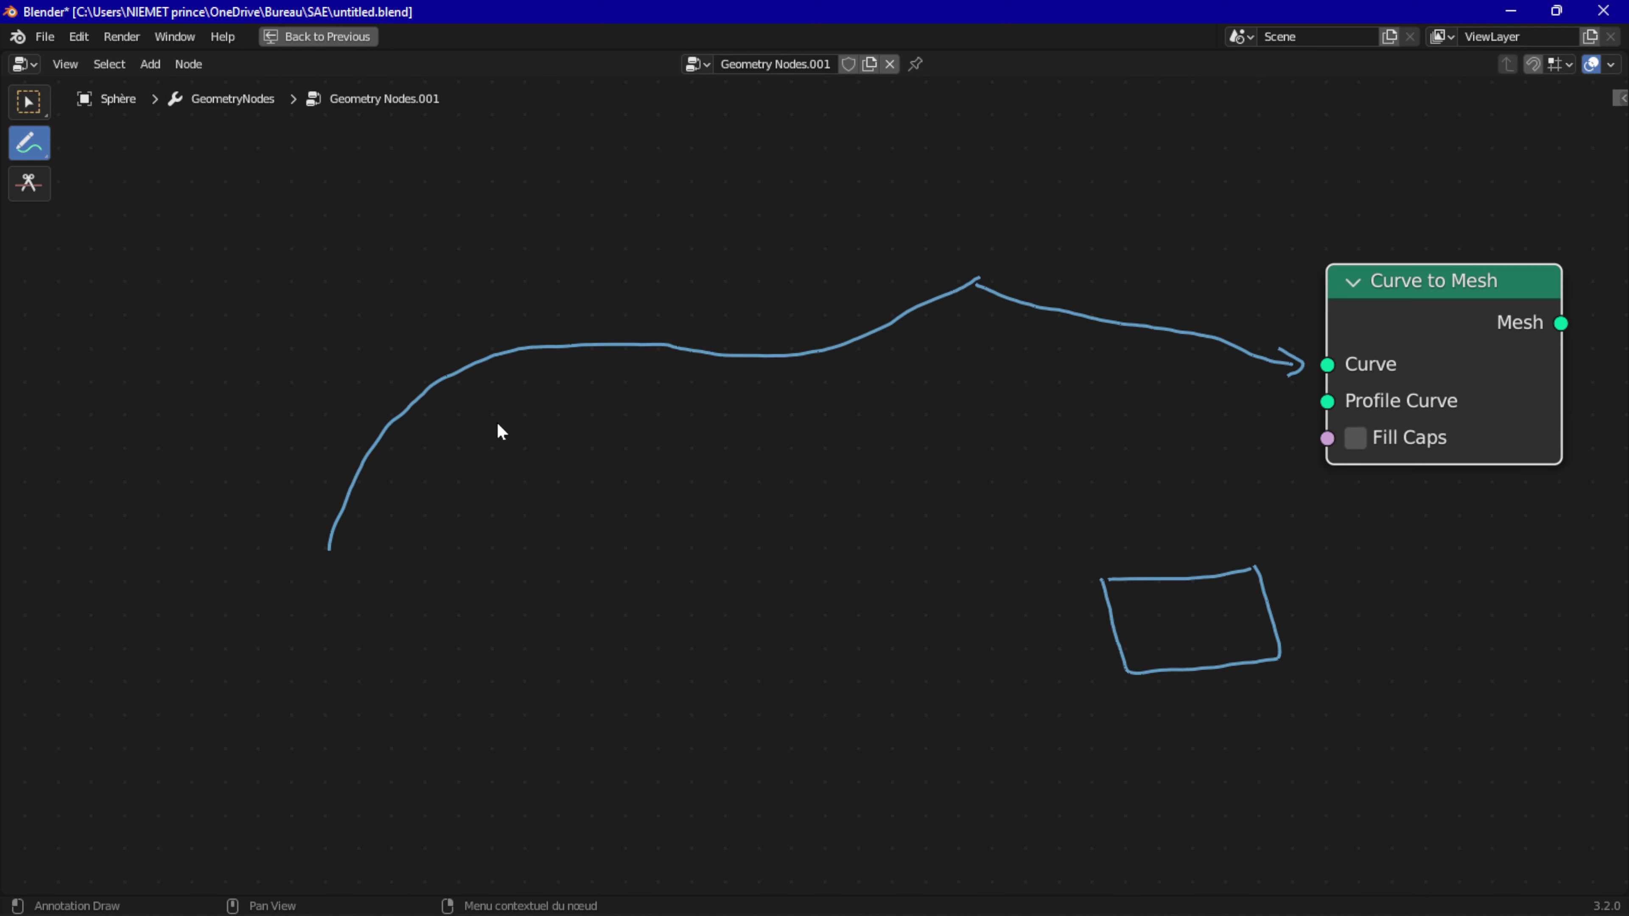
# Step: Sketch rectangles at intervals along the curve from its start to the node
pyautogui.moveTo(308, 460)
pyautogui.mouseDown()
pyautogui.moveTo(404, 417)
pyautogui.moveTo(434, 467)
pyautogui.moveTo(372, 523)
pyautogui.moveTo(308, 460)
pyautogui.mouseUp()
pyautogui.moveTo(433, 329)
pyautogui.mouseDown()
pyautogui.moveTo(464, 404)
pyautogui.moveTo(539, 300)
pyautogui.moveTo(554, 327)
pyautogui.moveTo(457, 409)
pyautogui.mouseUp()
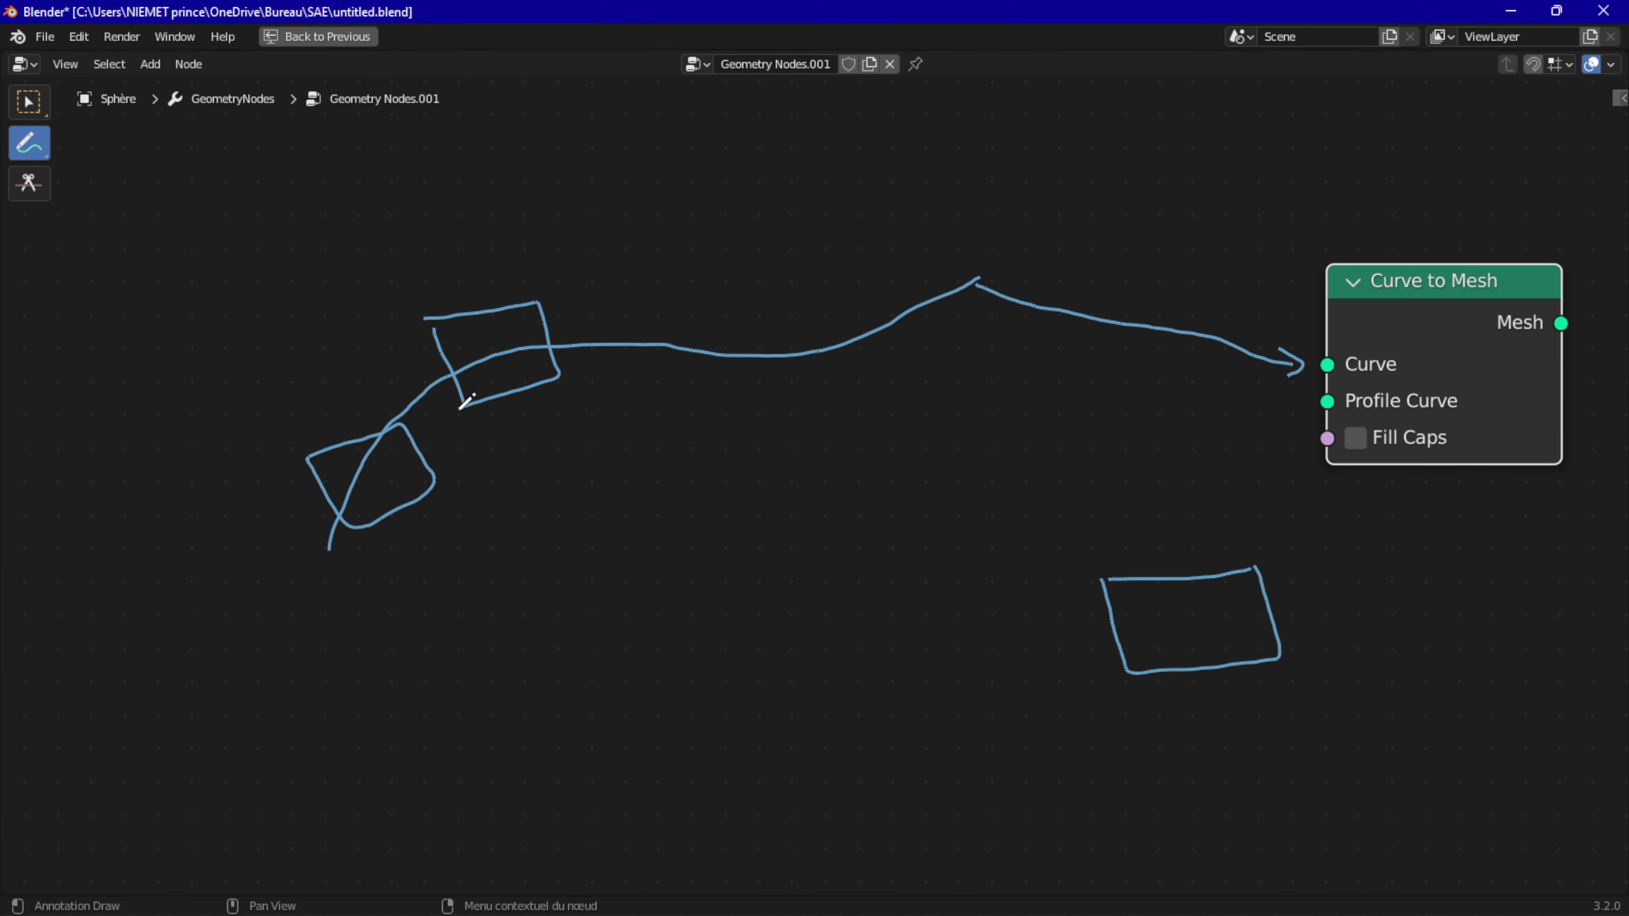
pyautogui.moveTo(664, 343); pyautogui.dragTo(663, 383)
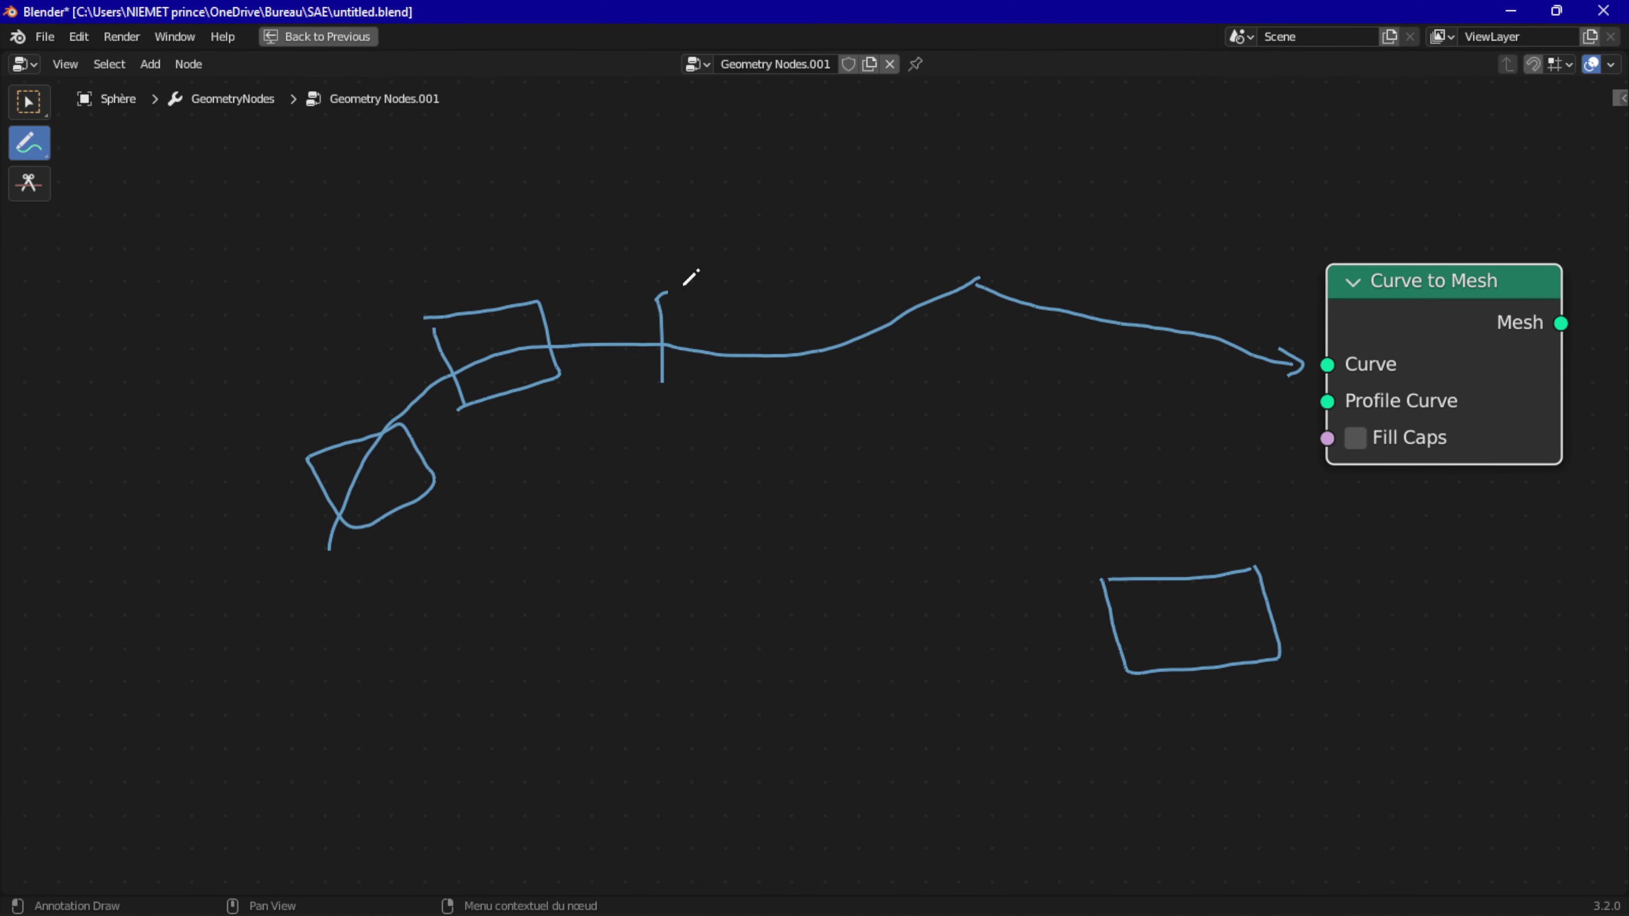
pyautogui.moveTo(657, 300)
pyautogui.mouseDown()
pyautogui.moveTo(769, 281)
pyautogui.moveTo(761, 398)
pyautogui.moveTo(658, 403)
pyautogui.mouseUp()
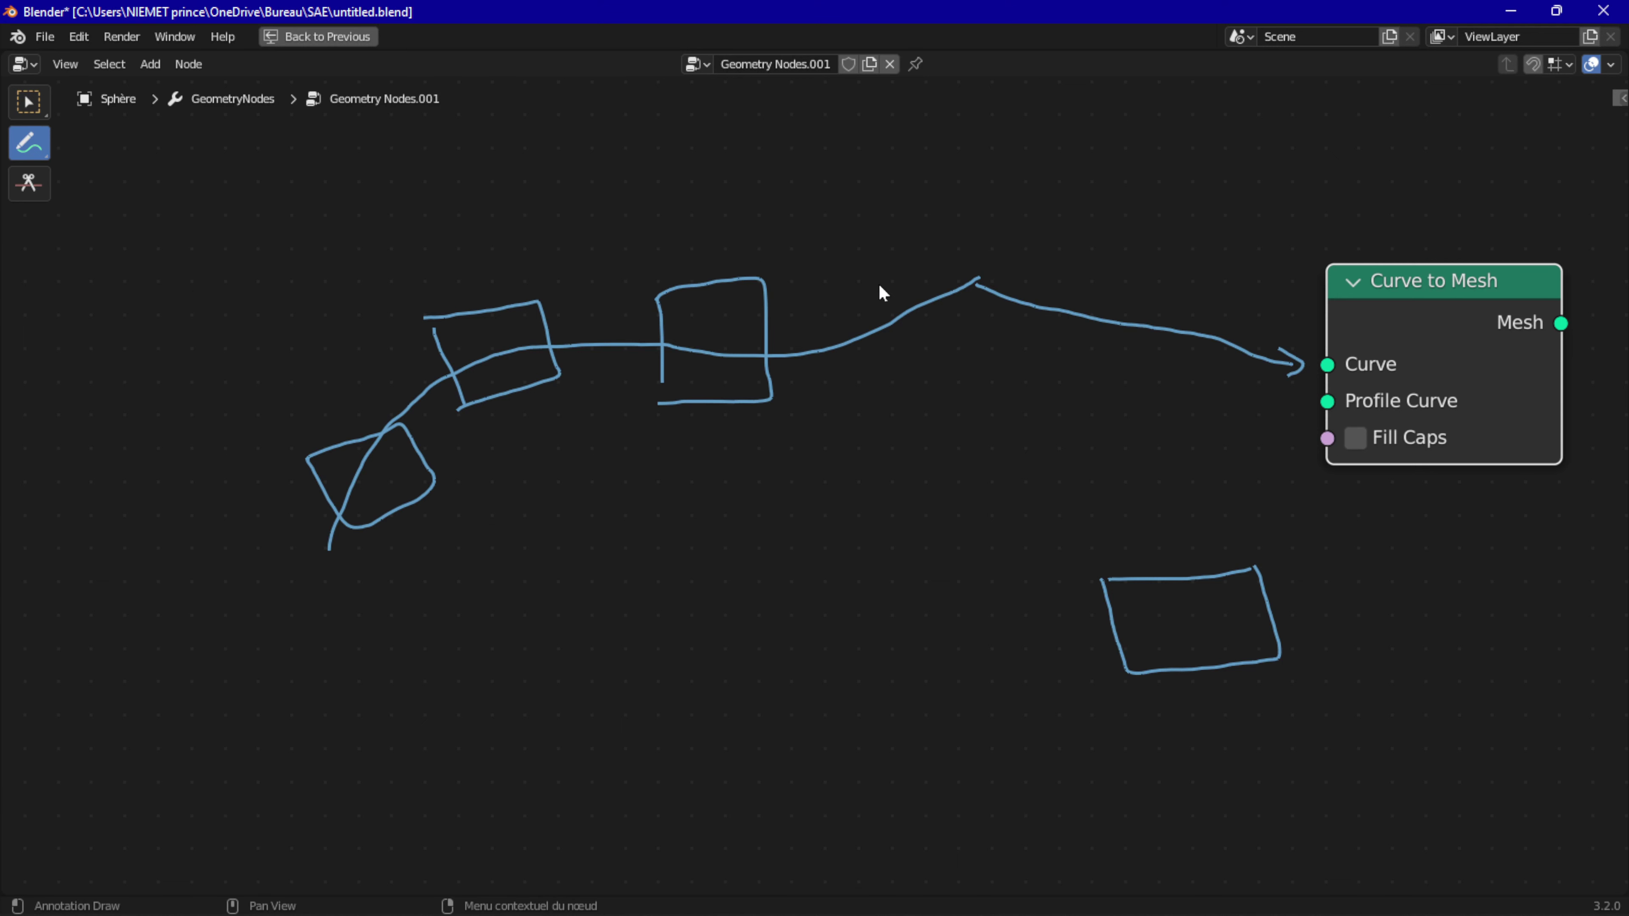
pyautogui.moveTo(881, 260)
pyautogui.mouseDown()
pyautogui.moveTo(902, 365)
pyautogui.moveTo(1013, 221)
pyautogui.moveTo(1032, 327)
pyautogui.moveTo(886, 360)
pyautogui.mouseUp()
pyautogui.moveTo(1132, 212); pyautogui.dragTo(1135, 359)
pyautogui.moveTo(1126, 271)
pyautogui.mouseDown()
pyautogui.moveTo(1237, 302)
pyautogui.moveTo(1117, 375)
pyautogui.mouseUp()
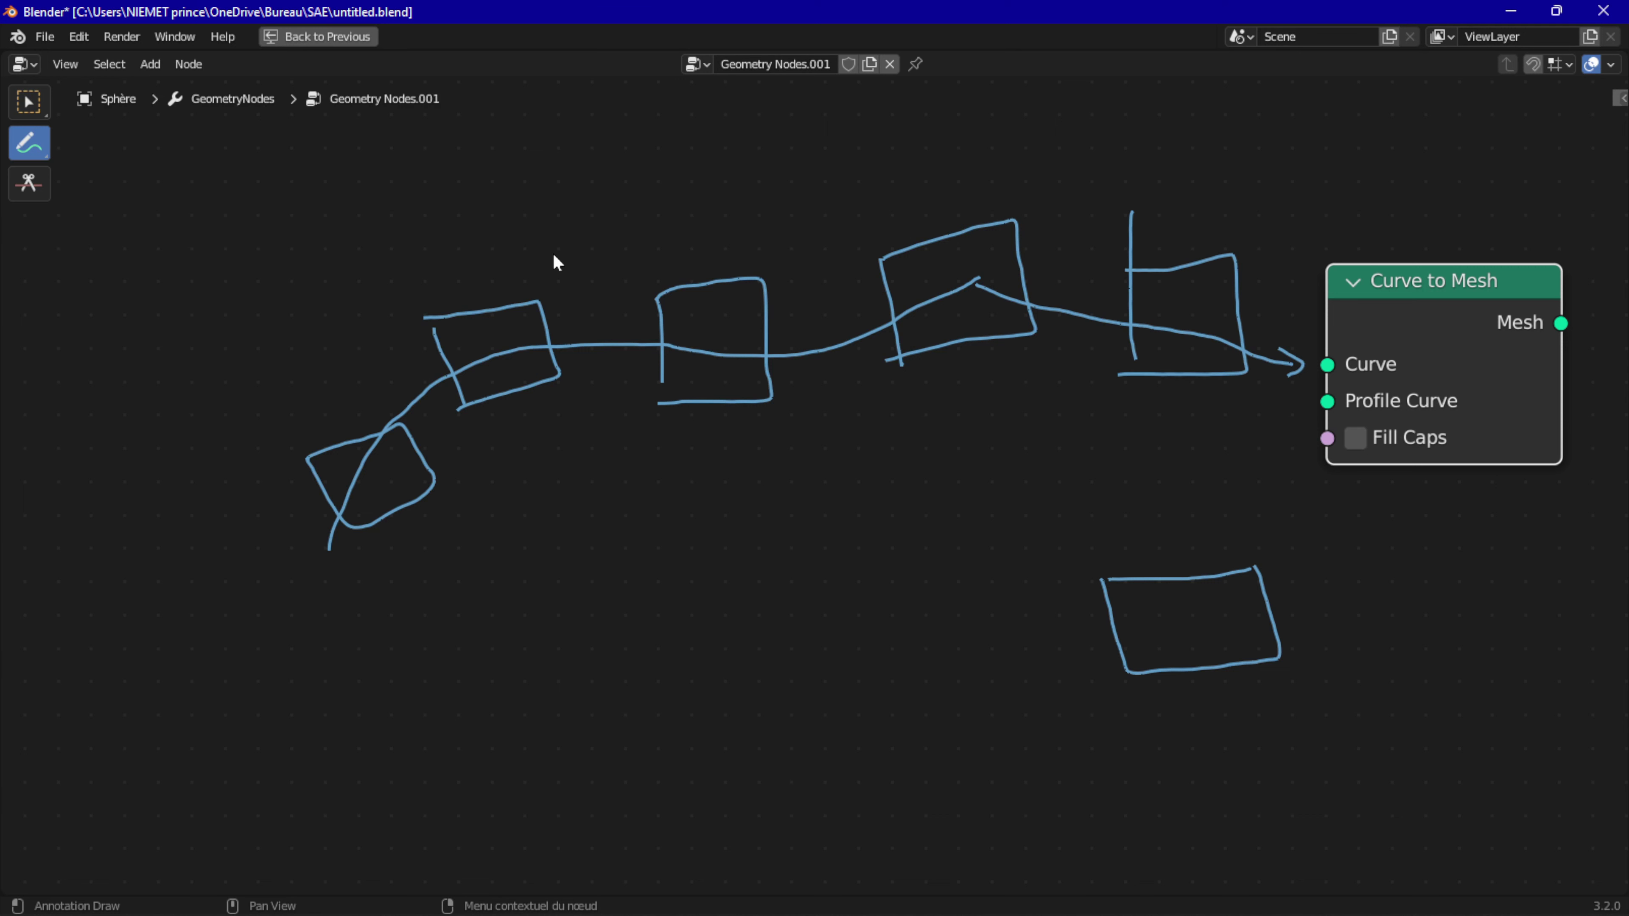
# Step: Sketch the swept box outline along the curve, then undo it
pyautogui.moveTo(531, 299)
pyautogui.mouseDown()
pyautogui.moveTo(618, 273)
pyautogui.moveTo(1077, 233)
pyautogui.moveTo(1225, 262)
pyautogui.mouseUp()
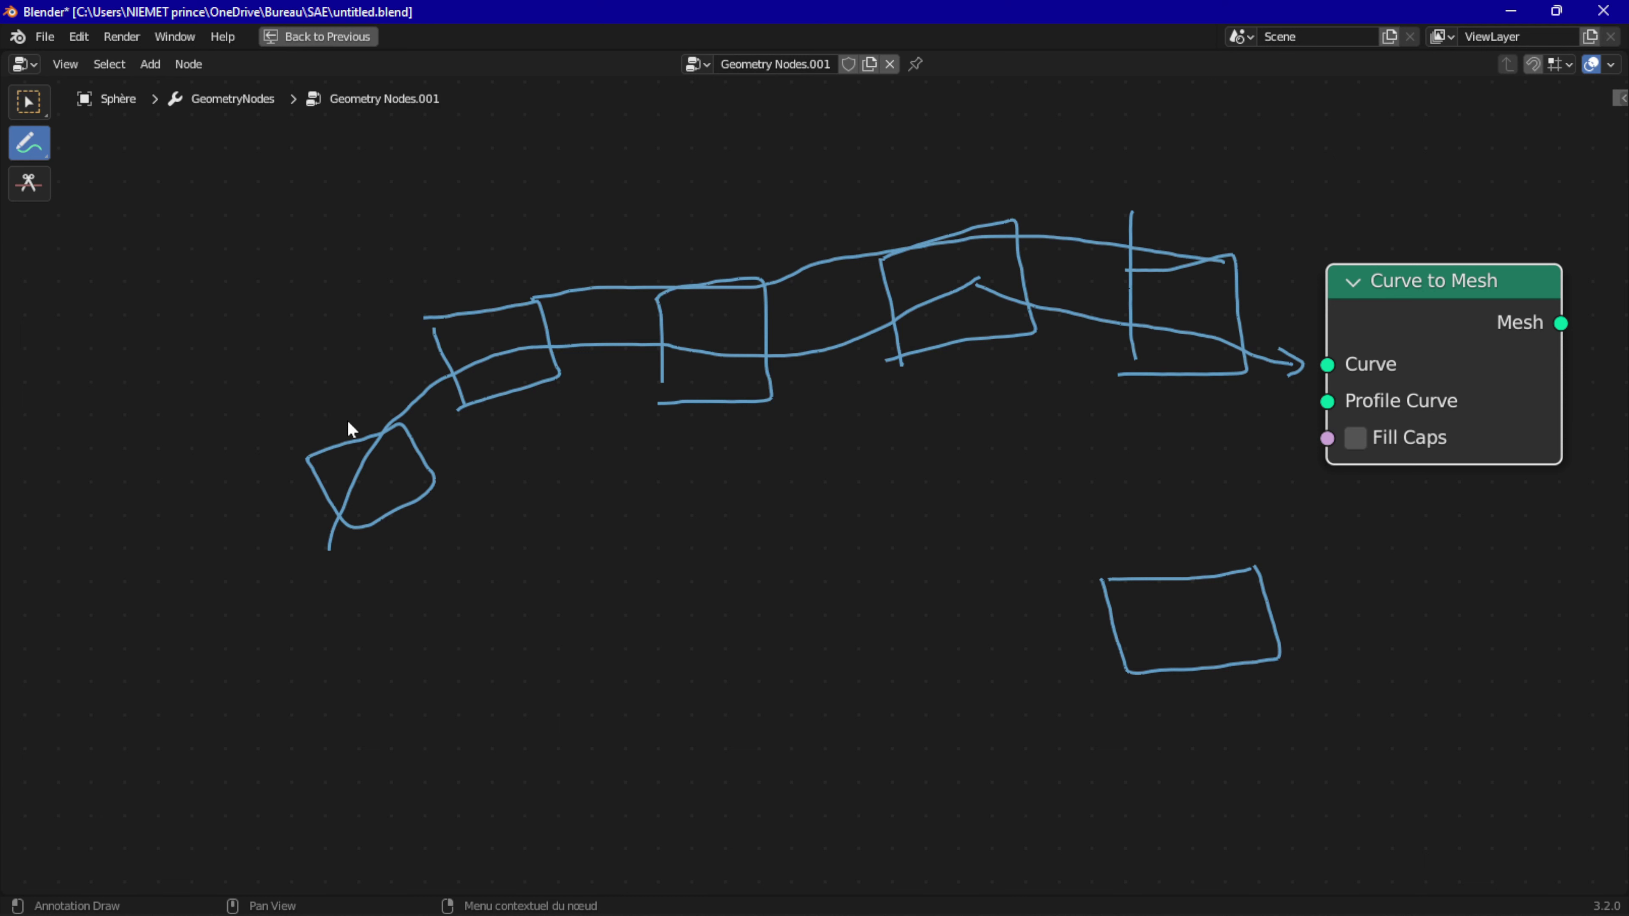
pyautogui.moveTo(384, 417); pyautogui.dragTo(544, 305)
pyautogui.click(303, 453)
pyautogui.moveTo(304, 456)
pyautogui.mouseDown()
pyautogui.moveTo(426, 337)
pyautogui.moveTo(590, 305)
pyautogui.moveTo(1128, 263)
pyautogui.moveTo(1159, 315)
pyautogui.mouseUp()
pyautogui.moveTo(1144, 379)
pyautogui.mouseDown()
pyautogui.moveTo(1000, 364)
pyautogui.moveTo(580, 401)
pyautogui.moveTo(369, 488)
pyautogui.moveTo(342, 521)
pyautogui.mouseUp()
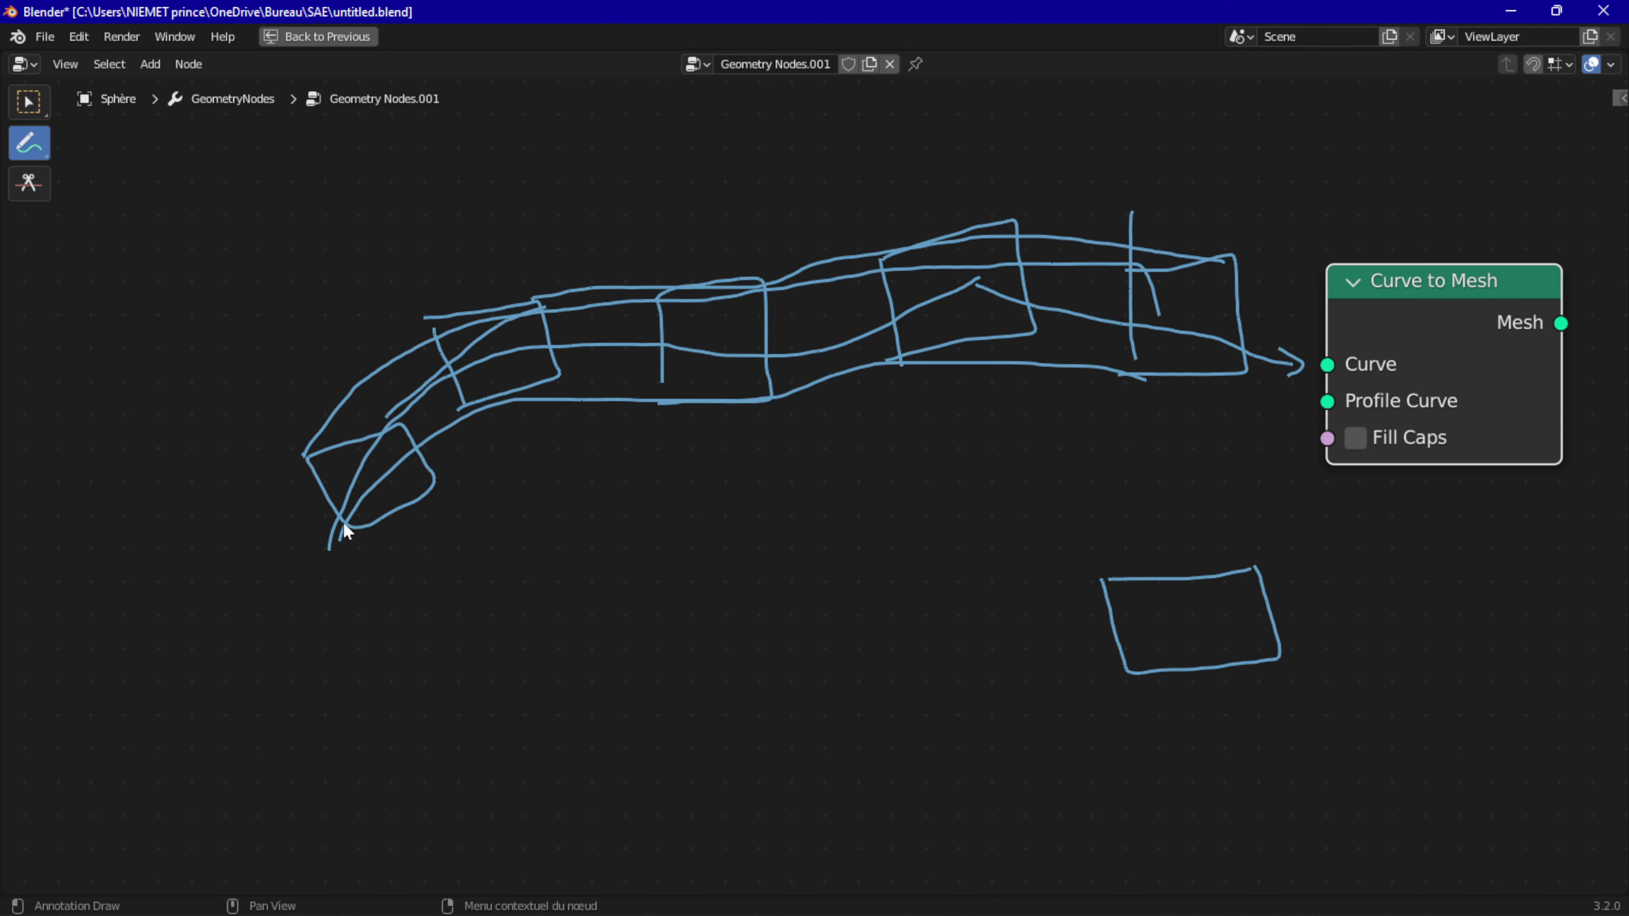
pyautogui.hotkey('ctrl', 'z')
pyautogui.hotkey('ctrl', 'z')
pyautogui.hotkey('ctrl', 'z')
pyautogui.hotkey('ctrl', 'z')
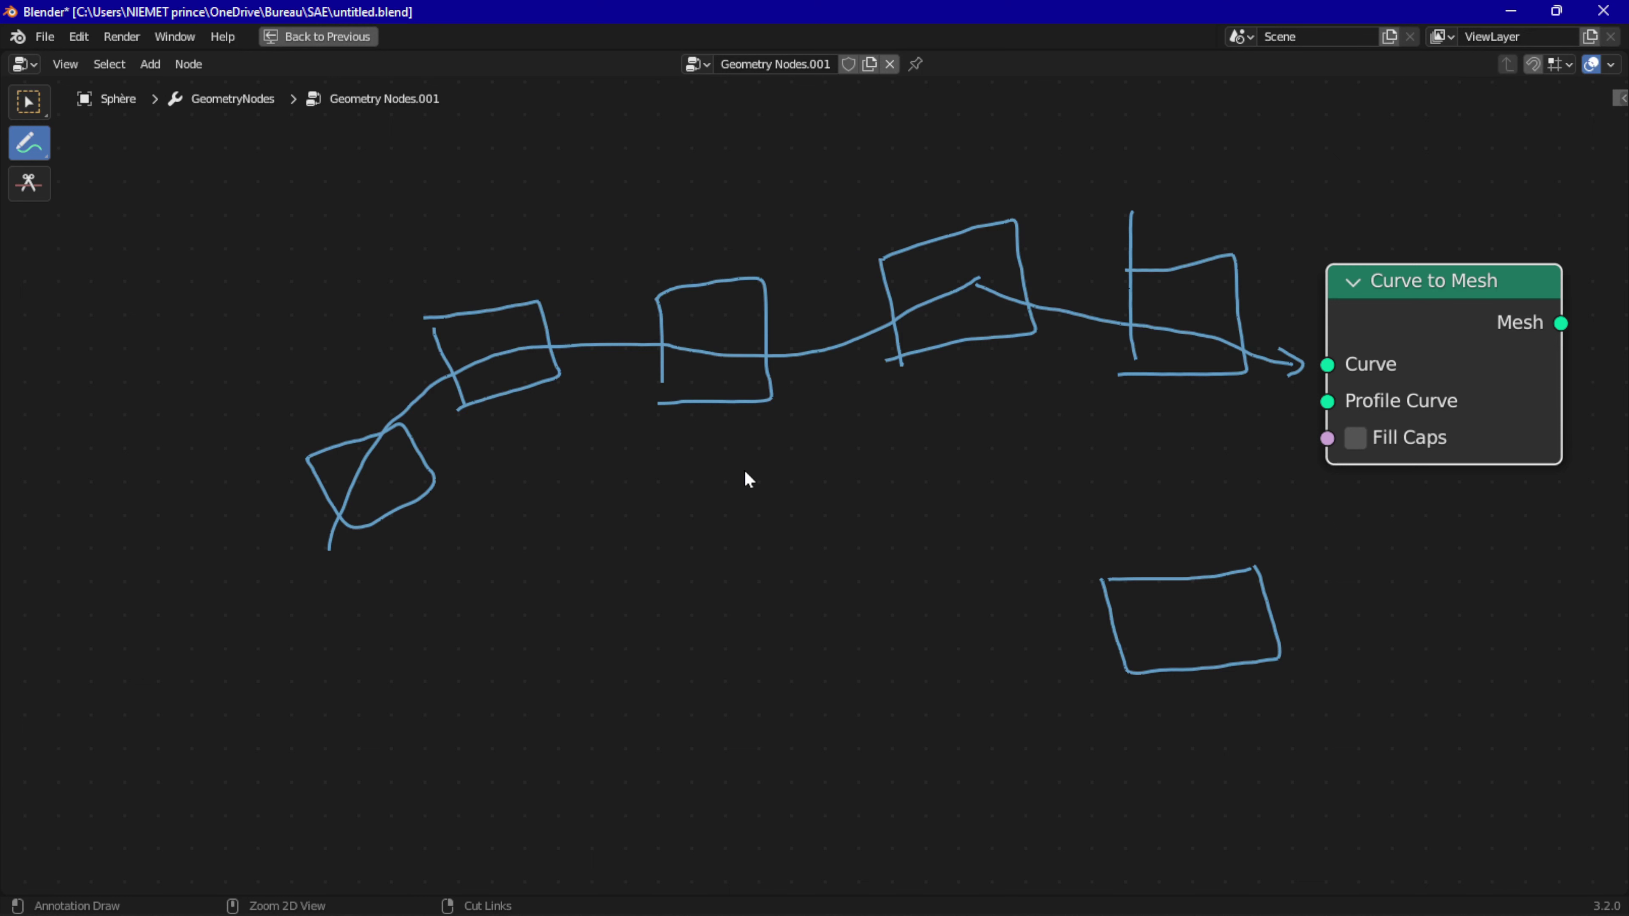
pyautogui.hotkey('ctrl', 'z')
# Step: Undo the rectangles and sketch a star-like profile plus pointed profiles along the curve
pyautogui.hotkey('ctrl', 'z')
pyautogui.hotkey('ctrl', 'z')
pyautogui.hotkey('ctrl', 'z')
pyautogui.hotkey('ctrl', 'z')
pyautogui.hotkey('ctrl', 'z')
pyautogui.hotkey('ctrl', 'z')
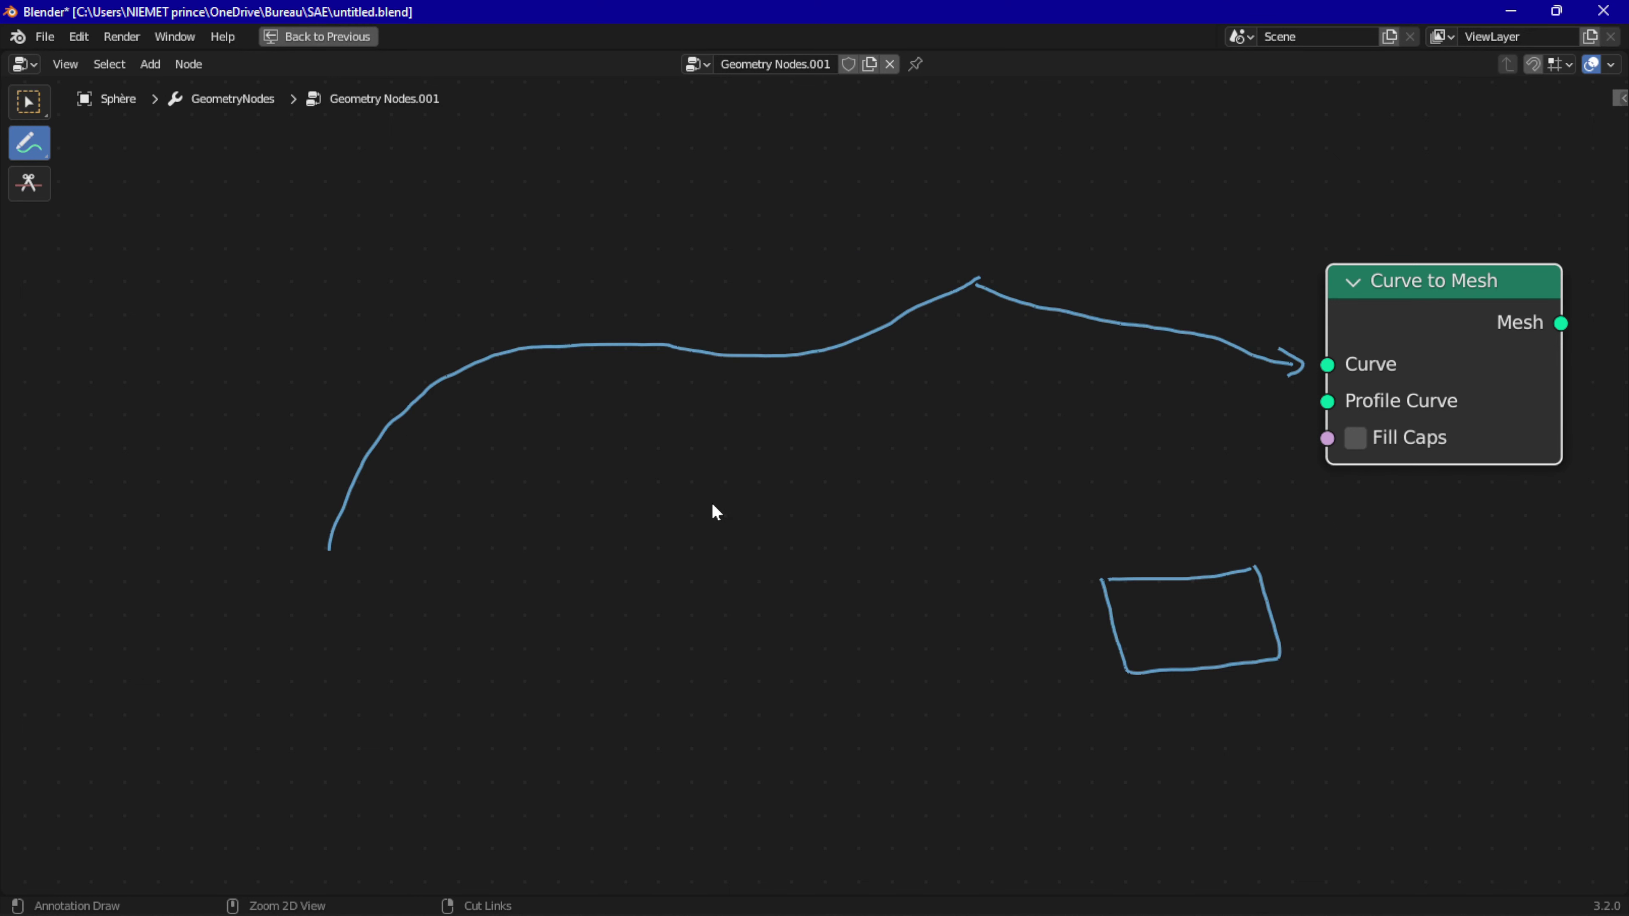
pyautogui.hotkey('ctrl', 'z')
pyautogui.hotkey('ctrl', 'z')
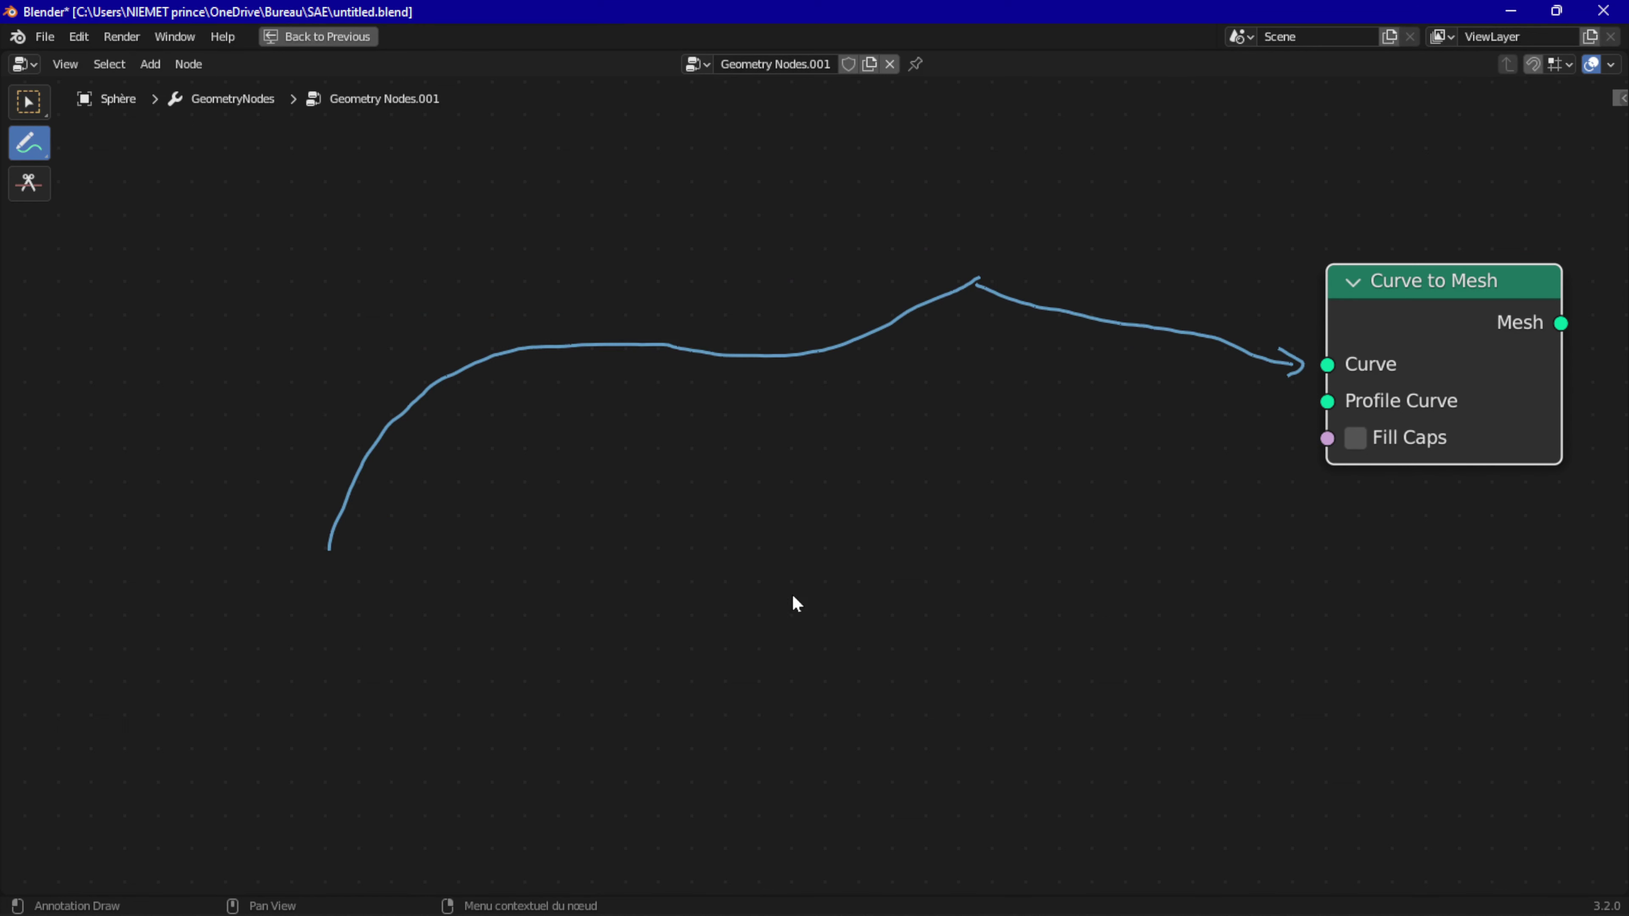
pyautogui.moveTo(1149, 544)
pyautogui.mouseDown()
pyautogui.moveTo(1119, 640)
pyautogui.moveTo(1214, 731)
pyautogui.moveTo(1250, 622)
pyautogui.moveTo(1149, 533)
pyautogui.mouseUp()
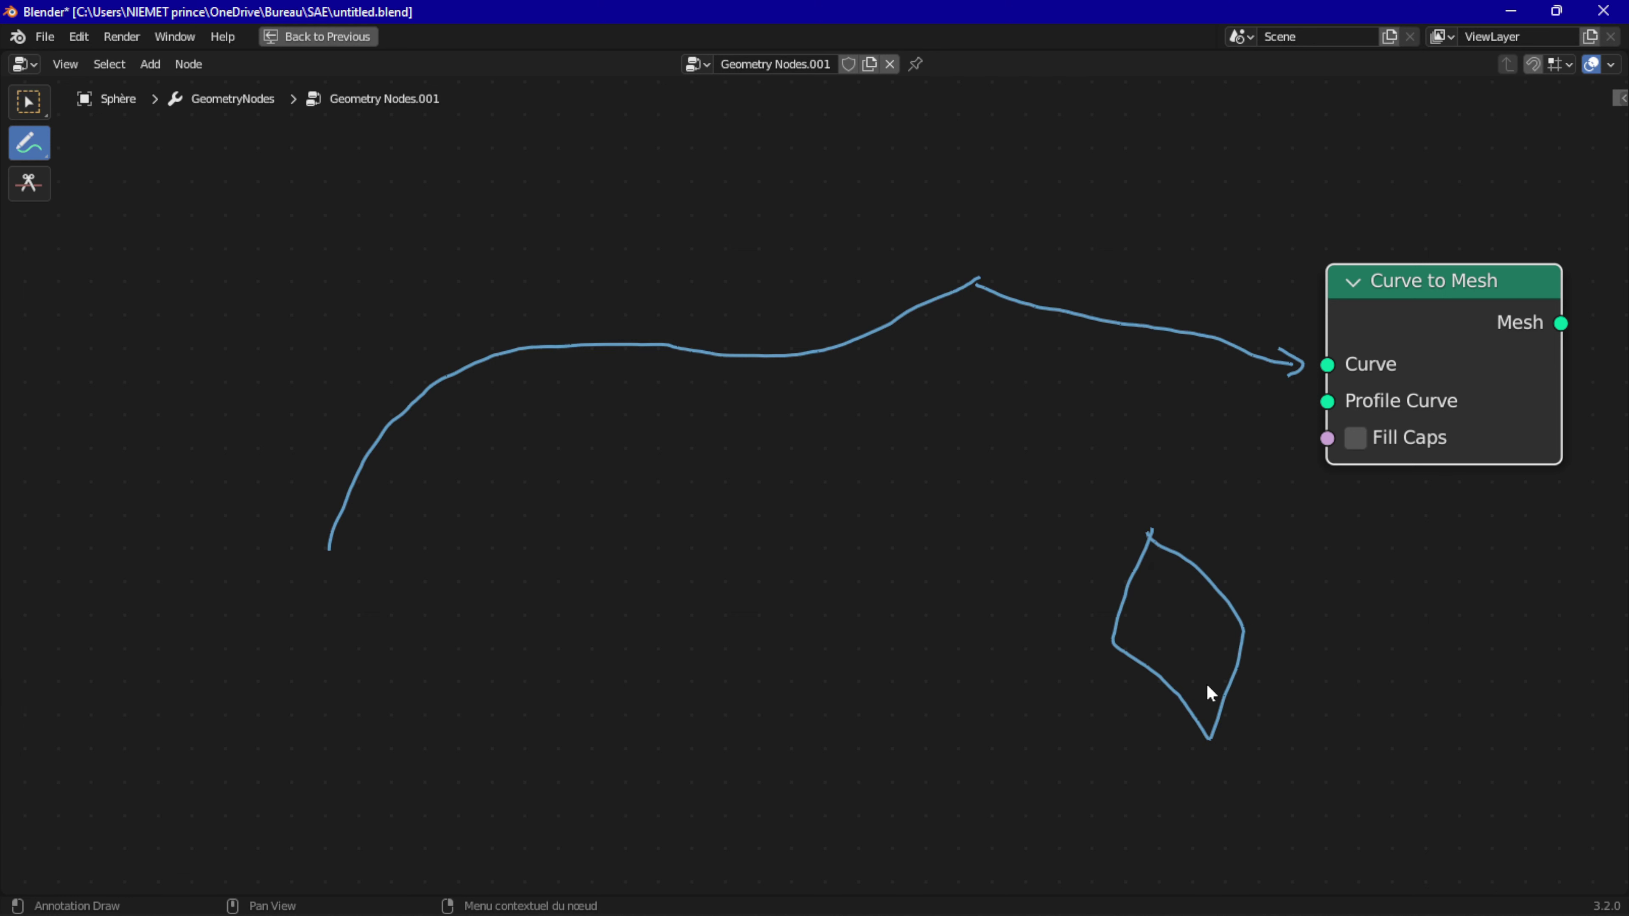
pyautogui.moveTo(305, 426)
pyautogui.mouseDown()
pyautogui.moveTo(321, 526)
pyautogui.moveTo(408, 541)
pyautogui.mouseUp()
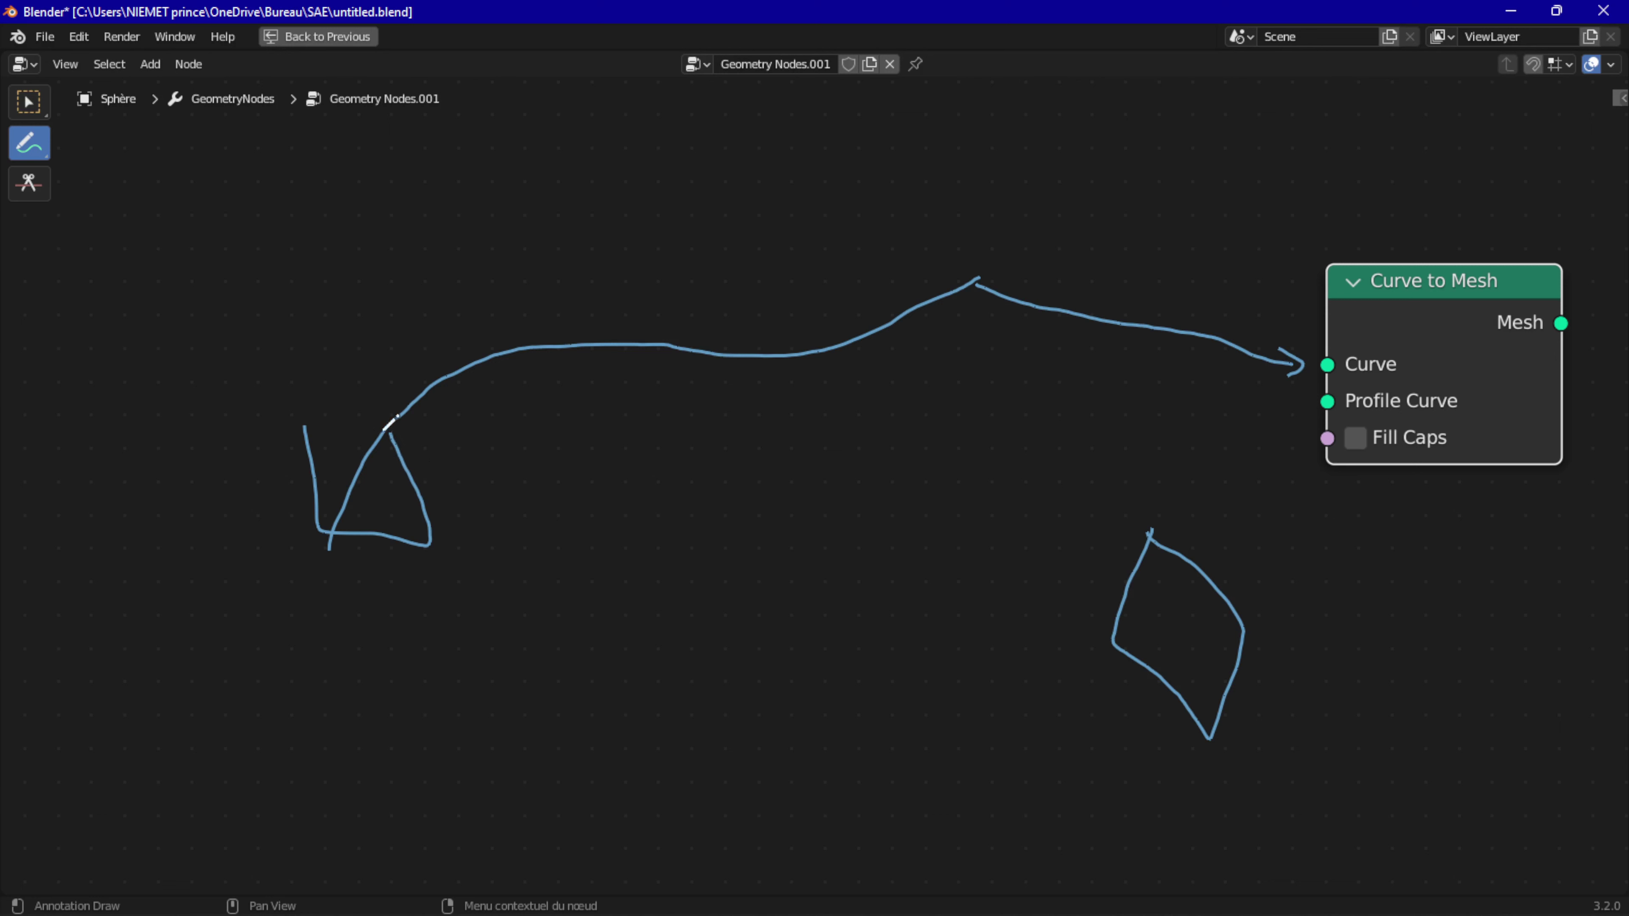
pyautogui.moveTo(422, 471); pyautogui.dragTo(310, 418)
pyautogui.moveTo(479, 284)
pyautogui.mouseDown()
pyautogui.moveTo(454, 395)
pyautogui.moveTo(544, 423)
pyautogui.moveTo(551, 347)
pyautogui.moveTo(483, 283)
pyautogui.mouseUp()
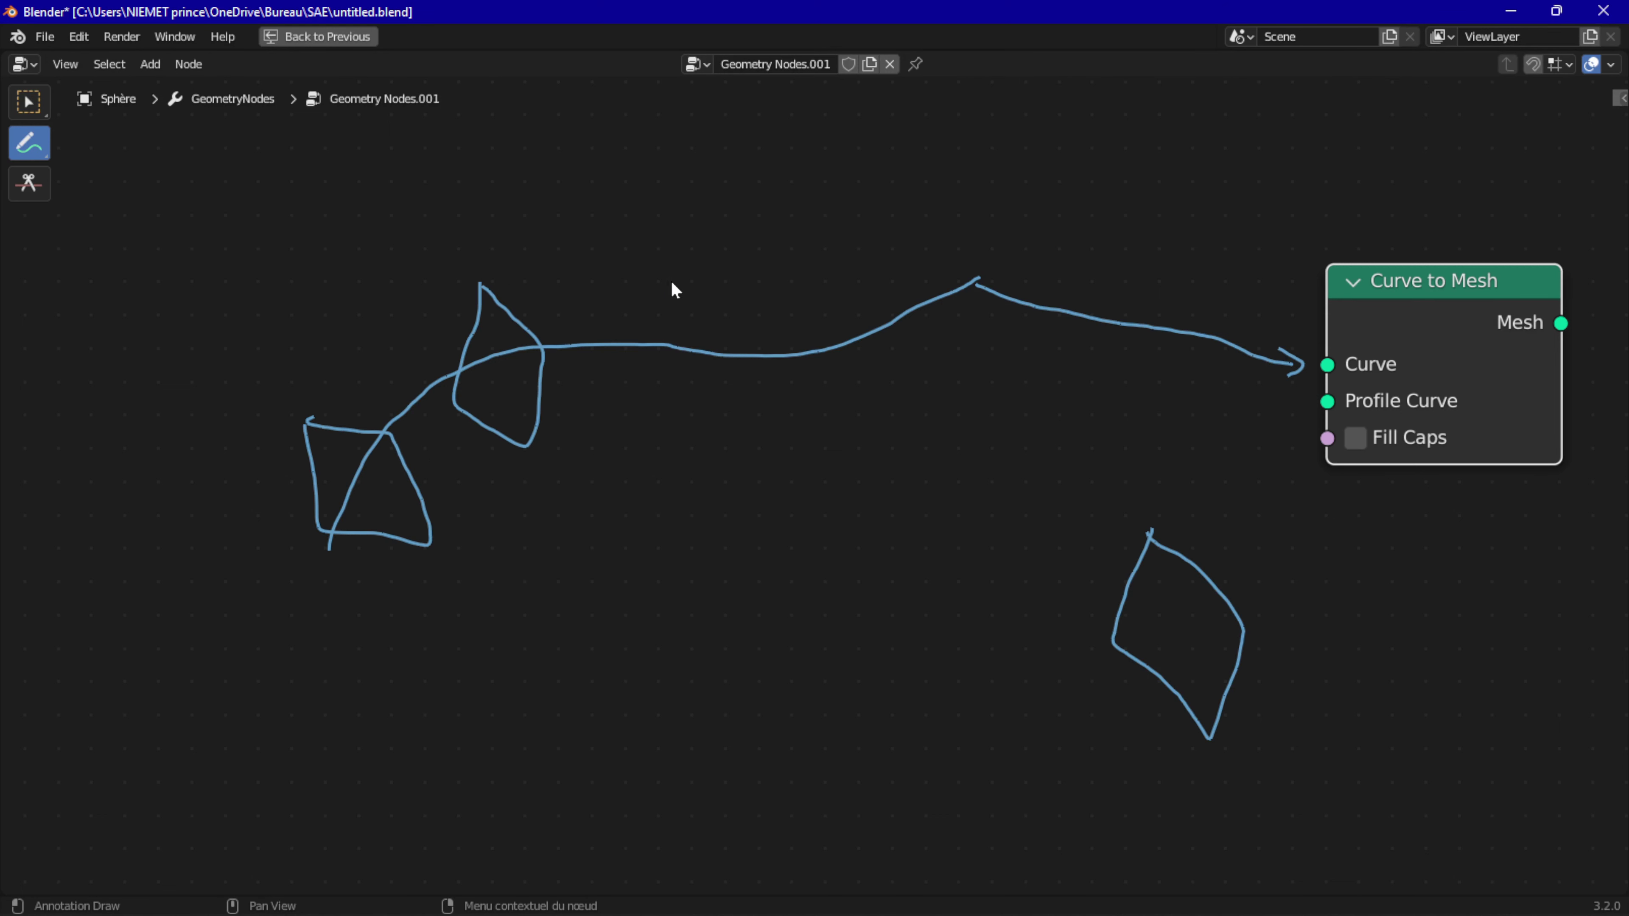
pyautogui.moveTo(683, 276)
pyautogui.mouseDown()
pyautogui.moveTo(646, 378)
pyautogui.moveTo(717, 470)
pyautogui.moveTo(749, 372)
pyautogui.moveTo(683, 269)
pyautogui.mouseUp()
pyautogui.moveTo(878, 256)
pyautogui.mouseDown()
pyautogui.moveTo(862, 320)
pyautogui.moveTo(908, 436)
pyautogui.moveTo(898, 280)
pyautogui.moveTo(873, 253)
pyautogui.mouseUp()
pyautogui.moveTo(1033, 263)
pyautogui.mouseDown()
pyautogui.moveTo(993, 359)
pyautogui.moveTo(1080, 418)
pyautogui.moveTo(1091, 335)
pyautogui.moveTo(1029, 261)
pyautogui.mouseUp()
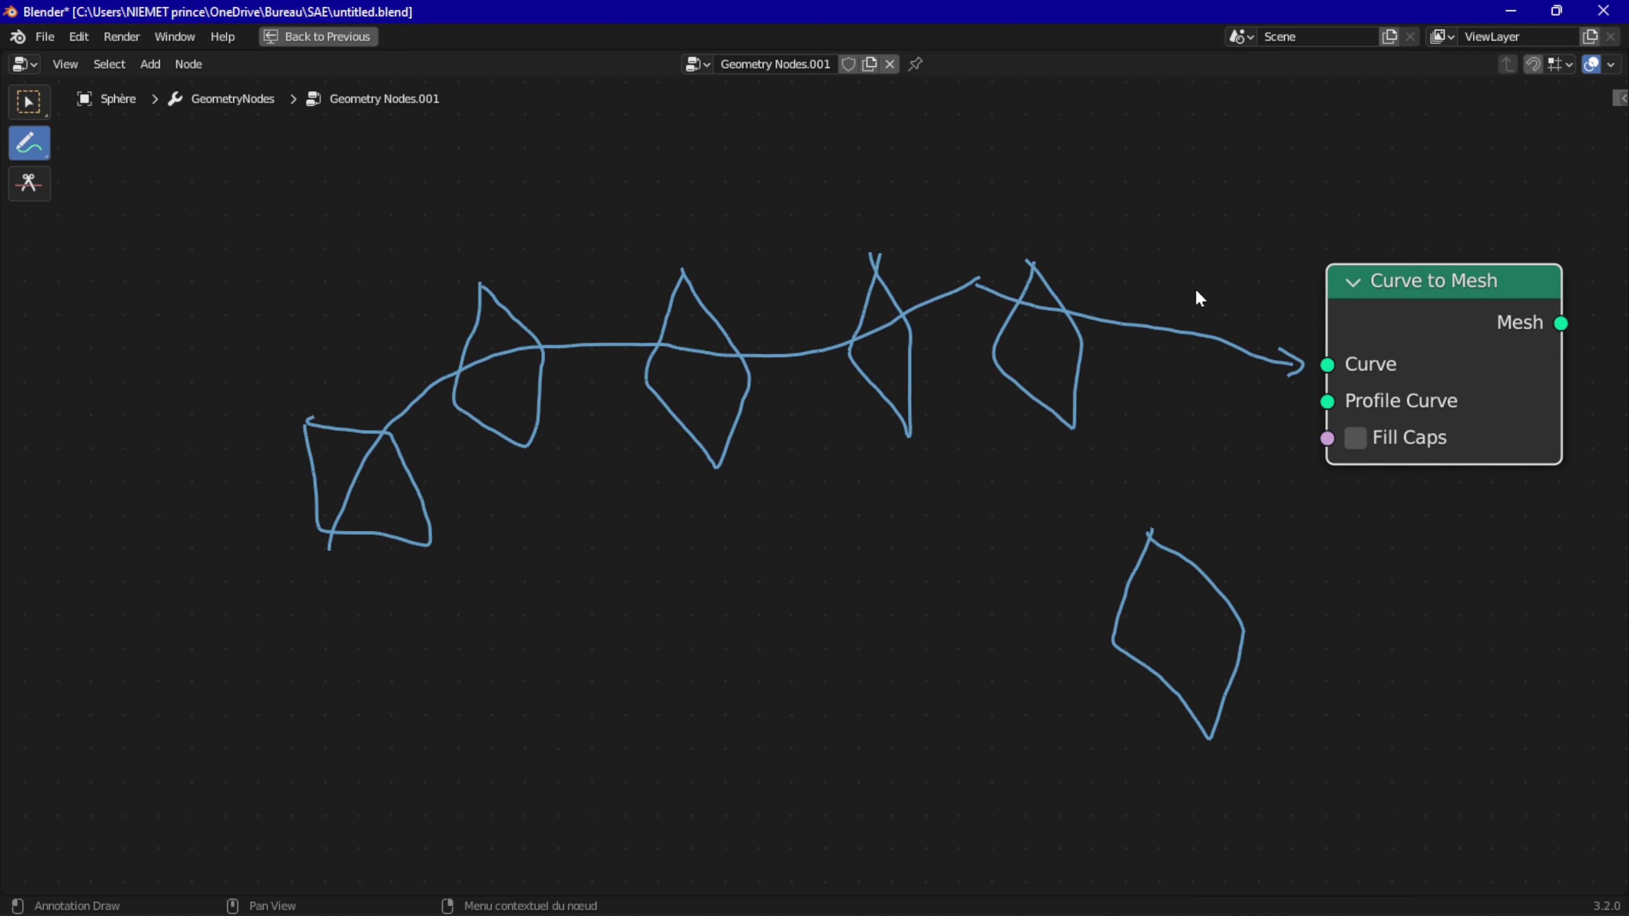
pyautogui.moveTo(1193, 289)
pyautogui.mouseDown()
pyautogui.moveTo(1164, 389)
pyautogui.moveTo(1218, 457)
pyautogui.moveTo(1247, 376)
pyautogui.moveTo(1191, 290)
pyautogui.mouseUp()
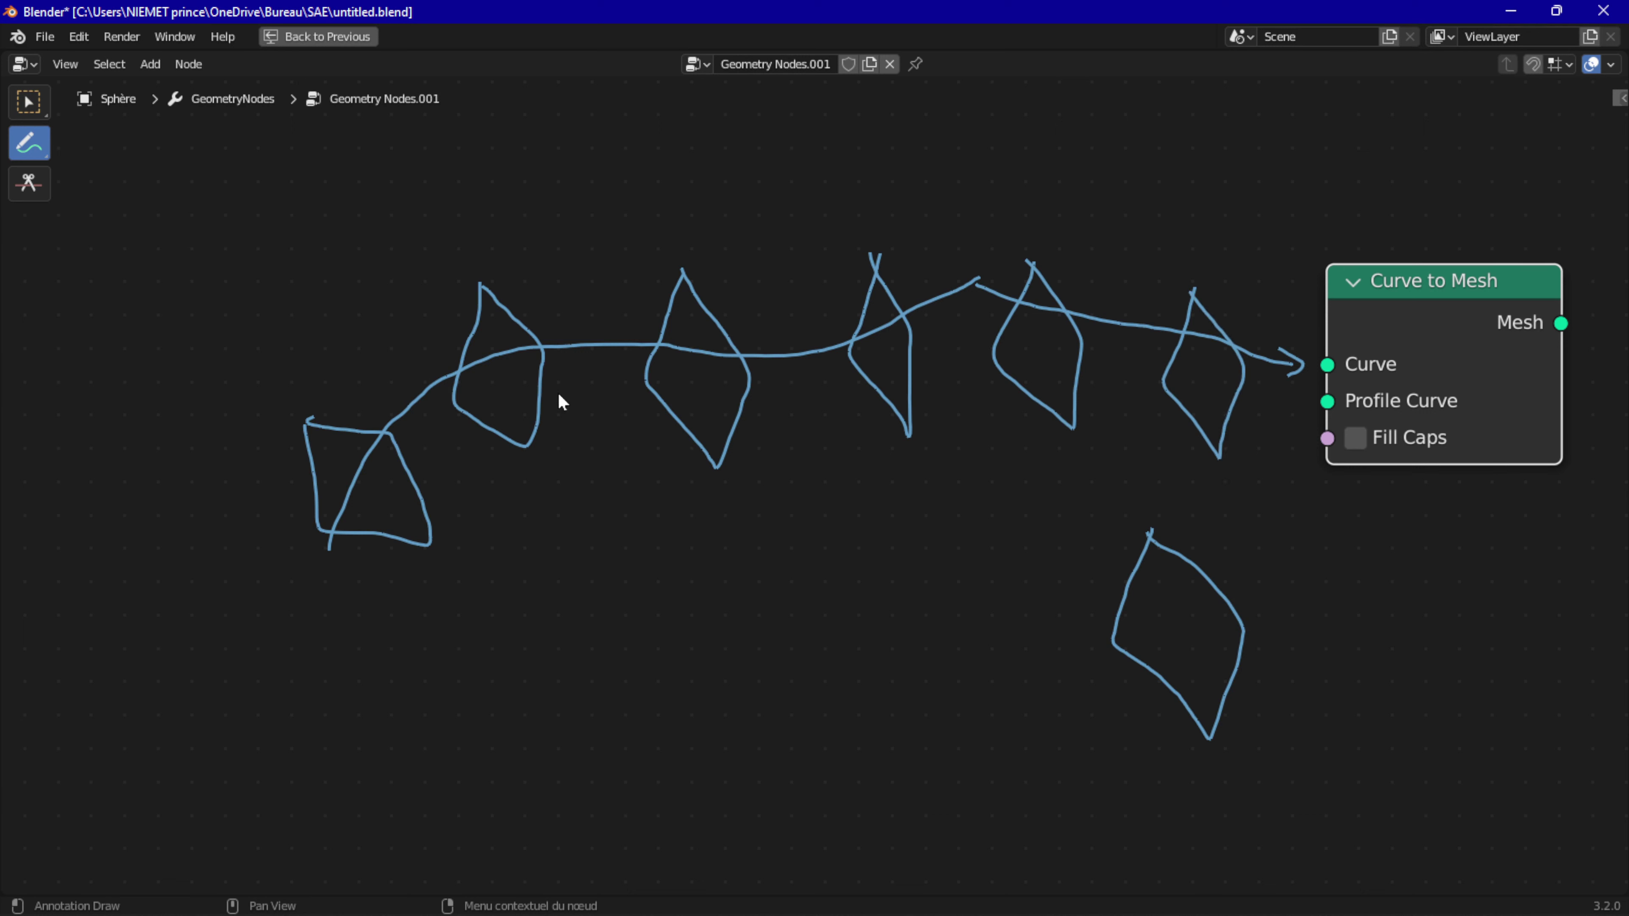
# Step: Sketch the top, inner and bottom outline edges of the star-swept shape
pyautogui.moveTo(305, 415)
pyautogui.mouseDown()
pyautogui.moveTo(478, 290)
pyautogui.moveTo(612, 256)
pyautogui.moveTo(945, 238)
pyautogui.moveTo(1221, 297)
pyautogui.mouseUp()
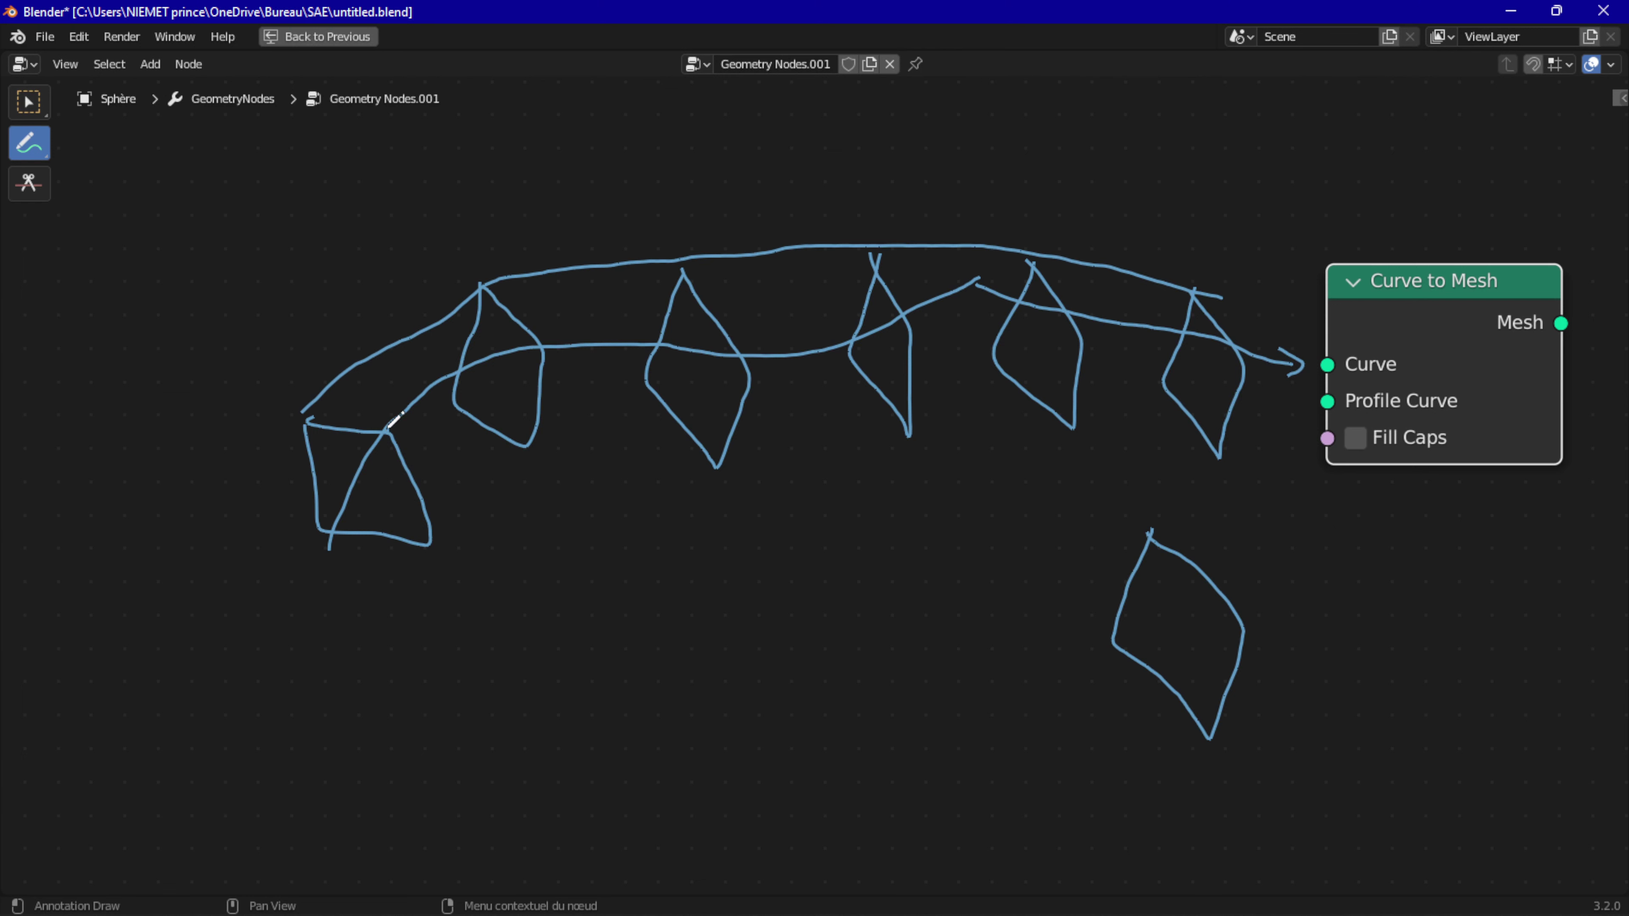
pyautogui.moveTo(387, 426)
pyautogui.mouseDown()
pyautogui.moveTo(556, 344)
pyautogui.moveTo(1240, 347)
pyautogui.mouseUp()
pyautogui.moveTo(1162, 391)
pyautogui.mouseDown()
pyautogui.moveTo(1000, 356)
pyautogui.moveTo(614, 385)
pyautogui.moveTo(327, 466)
pyautogui.moveTo(310, 521)
pyautogui.mouseUp()
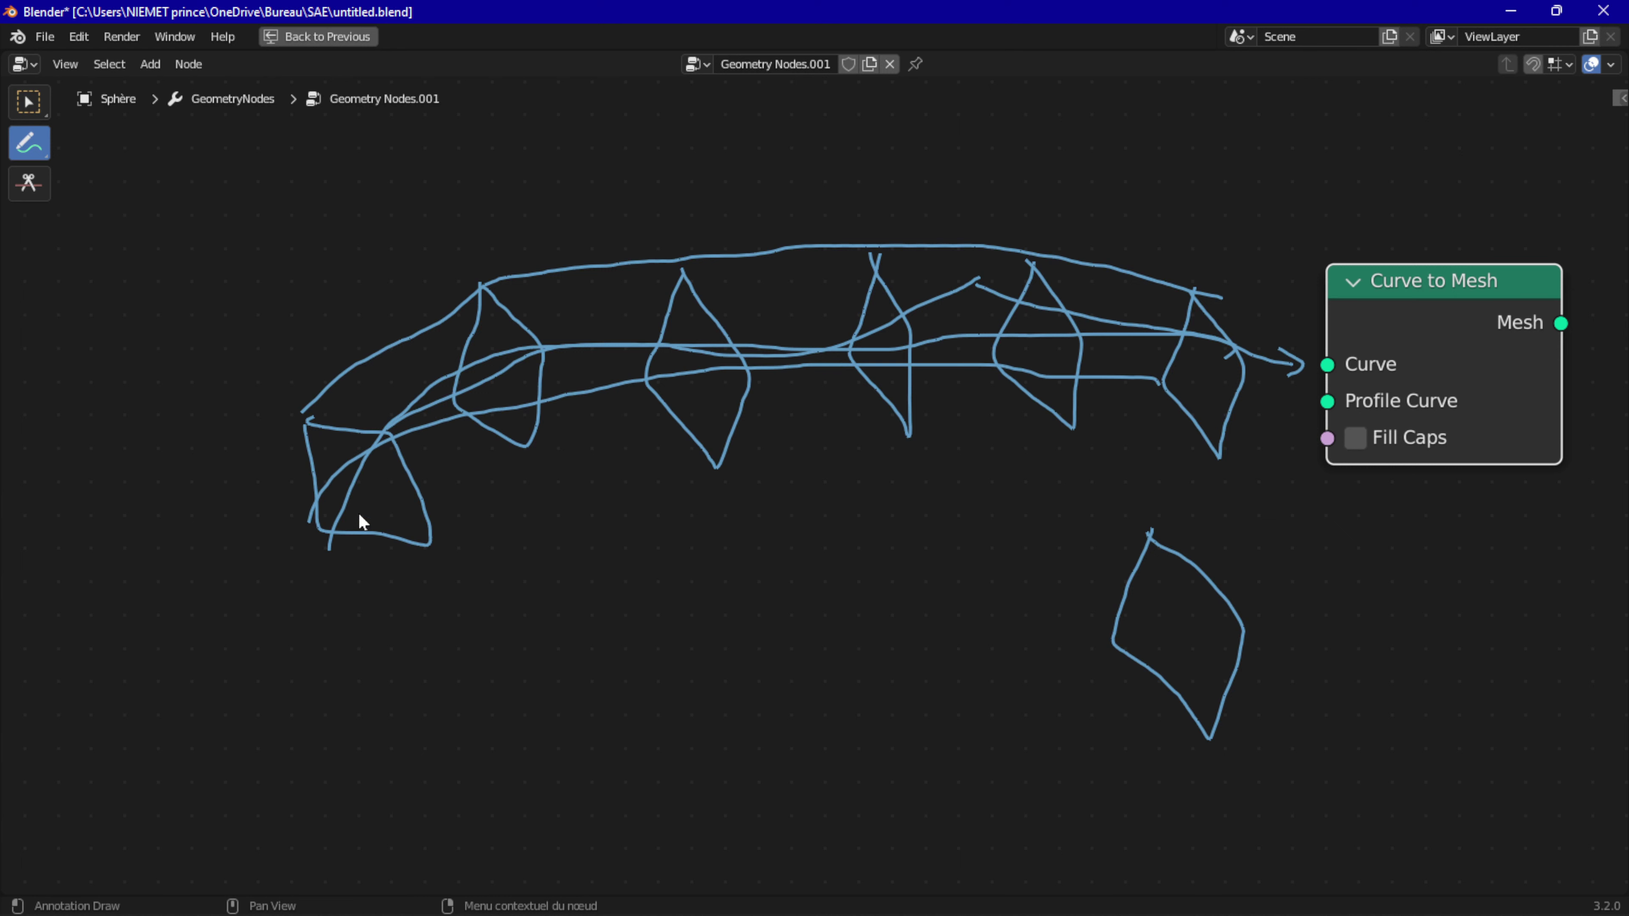
pyautogui.moveTo(433, 520)
pyautogui.mouseDown()
pyautogui.moveTo(615, 437)
pyautogui.moveTo(1214, 411)
pyautogui.moveTo(1221, 425)
pyautogui.mouseUp()
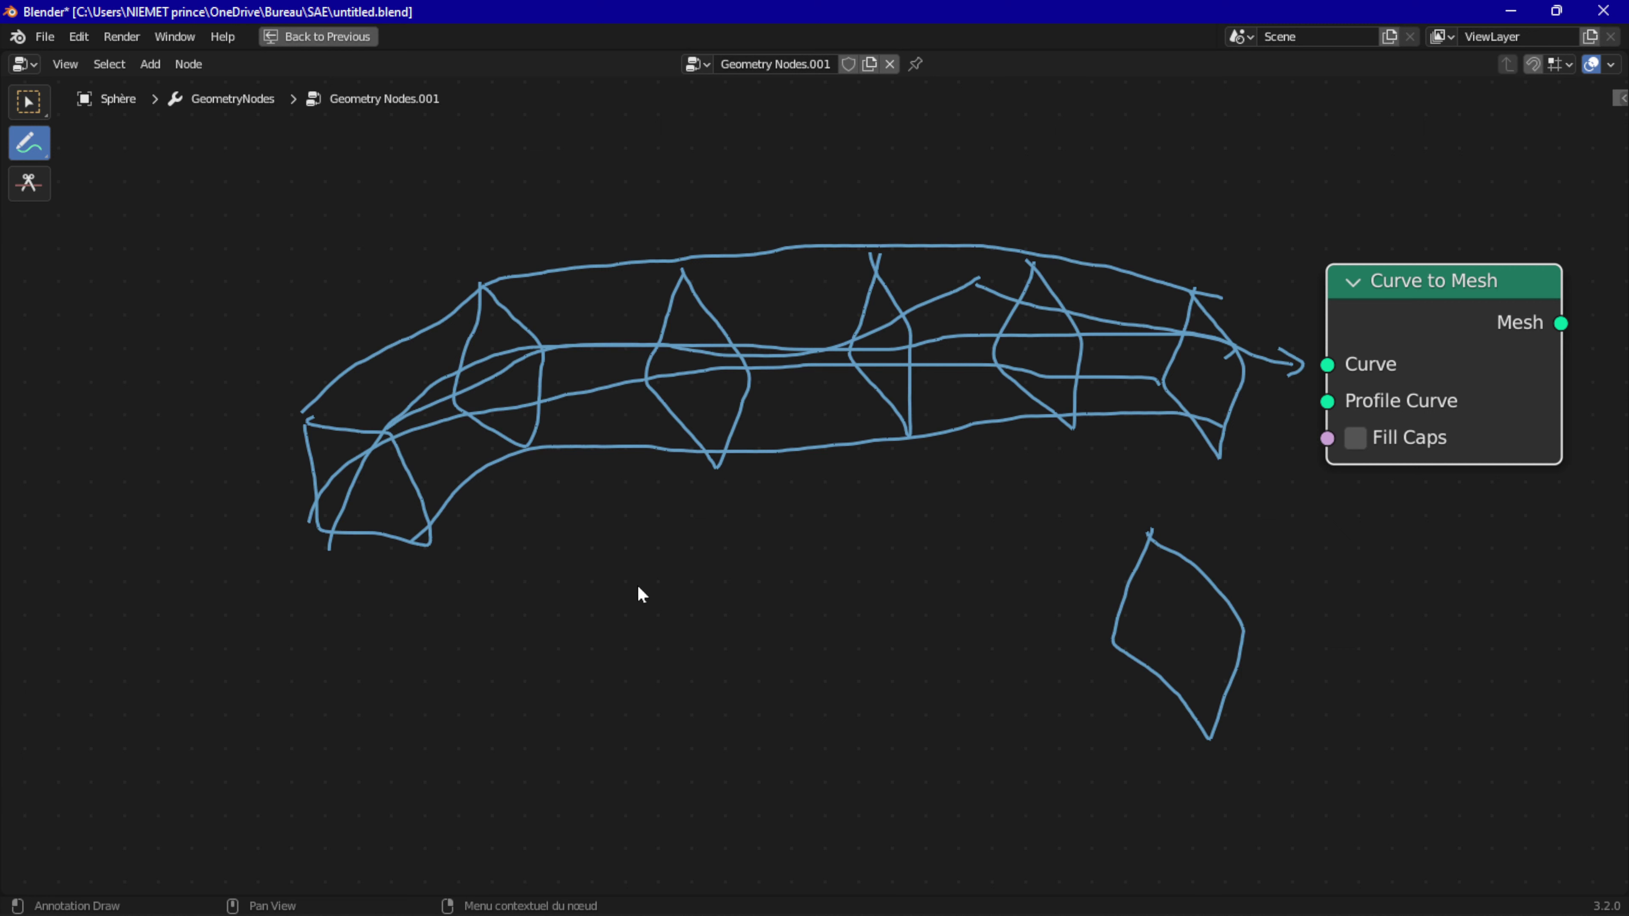
# Step: Erase the sketched annotation strokes with the Annotate Eraser
pyautogui.click(29, 142)
pyautogui.click(187, 287)
pyautogui.moveTo(320, 449)
pyautogui.mouseDown()
pyautogui.moveTo(937, 215)
pyautogui.moveTo(655, 327)
pyautogui.moveTo(800, 466)
pyautogui.moveTo(999, 713)
pyautogui.moveTo(982, 615)
pyautogui.moveTo(1204, 514)
pyautogui.moveTo(1076, 279)
pyautogui.moveTo(313, 393)
pyautogui.moveTo(153, 493)
pyautogui.moveTo(1393, 441)
pyautogui.moveTo(1171, 545)
pyautogui.mouseUp()
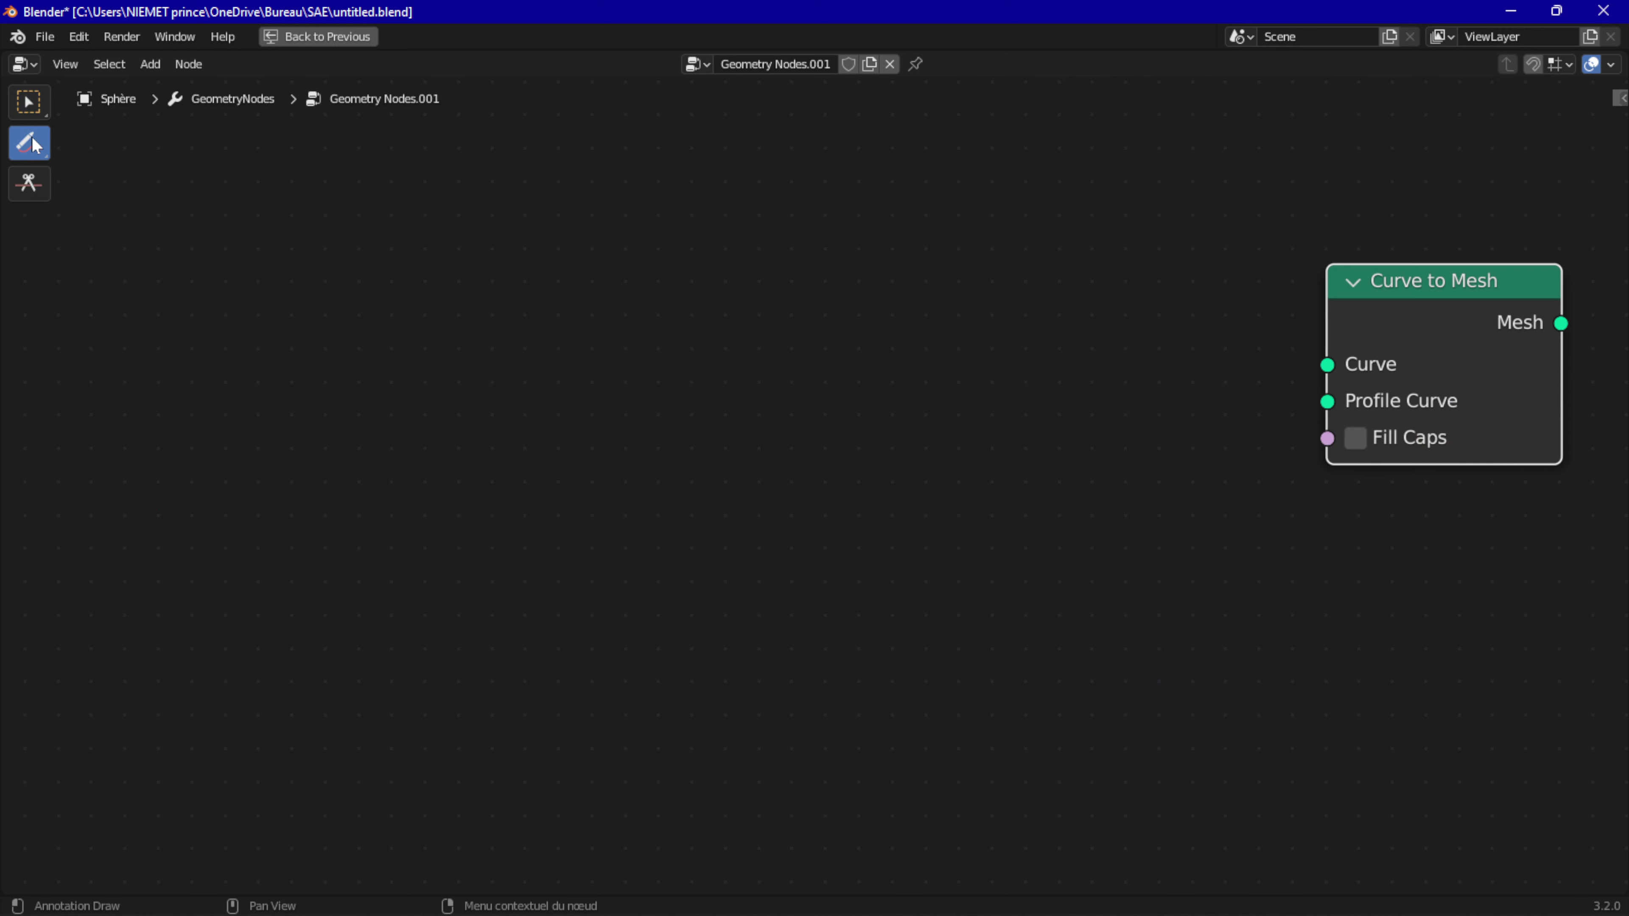
# Step: Erase the leftover strokes and draw a long vertical annotation line
pyautogui.moveTo(29, 143)
pyautogui.mouseDown()
pyautogui.moveTo(95, 232)
pyautogui.moveTo(107, 281)
pyautogui.mouseUp()
pyautogui.click(673, 167)
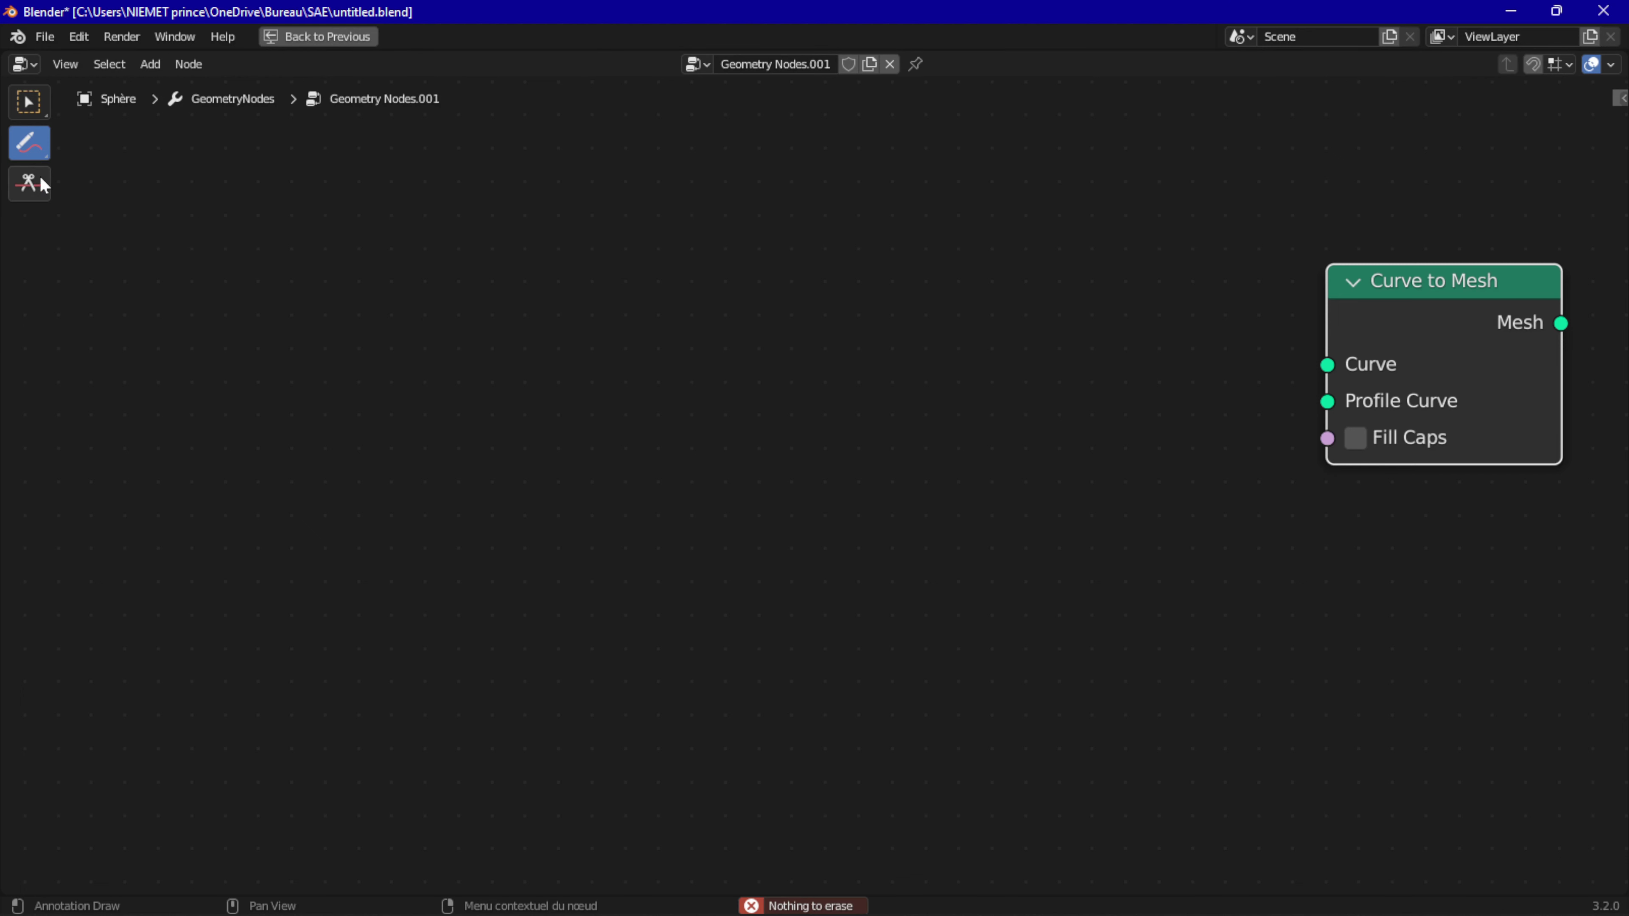
pyautogui.moveTo(21, 148); pyautogui.dragTo(141, 152)
pyautogui.moveTo(688, 146); pyautogui.dragTo(677, 714)
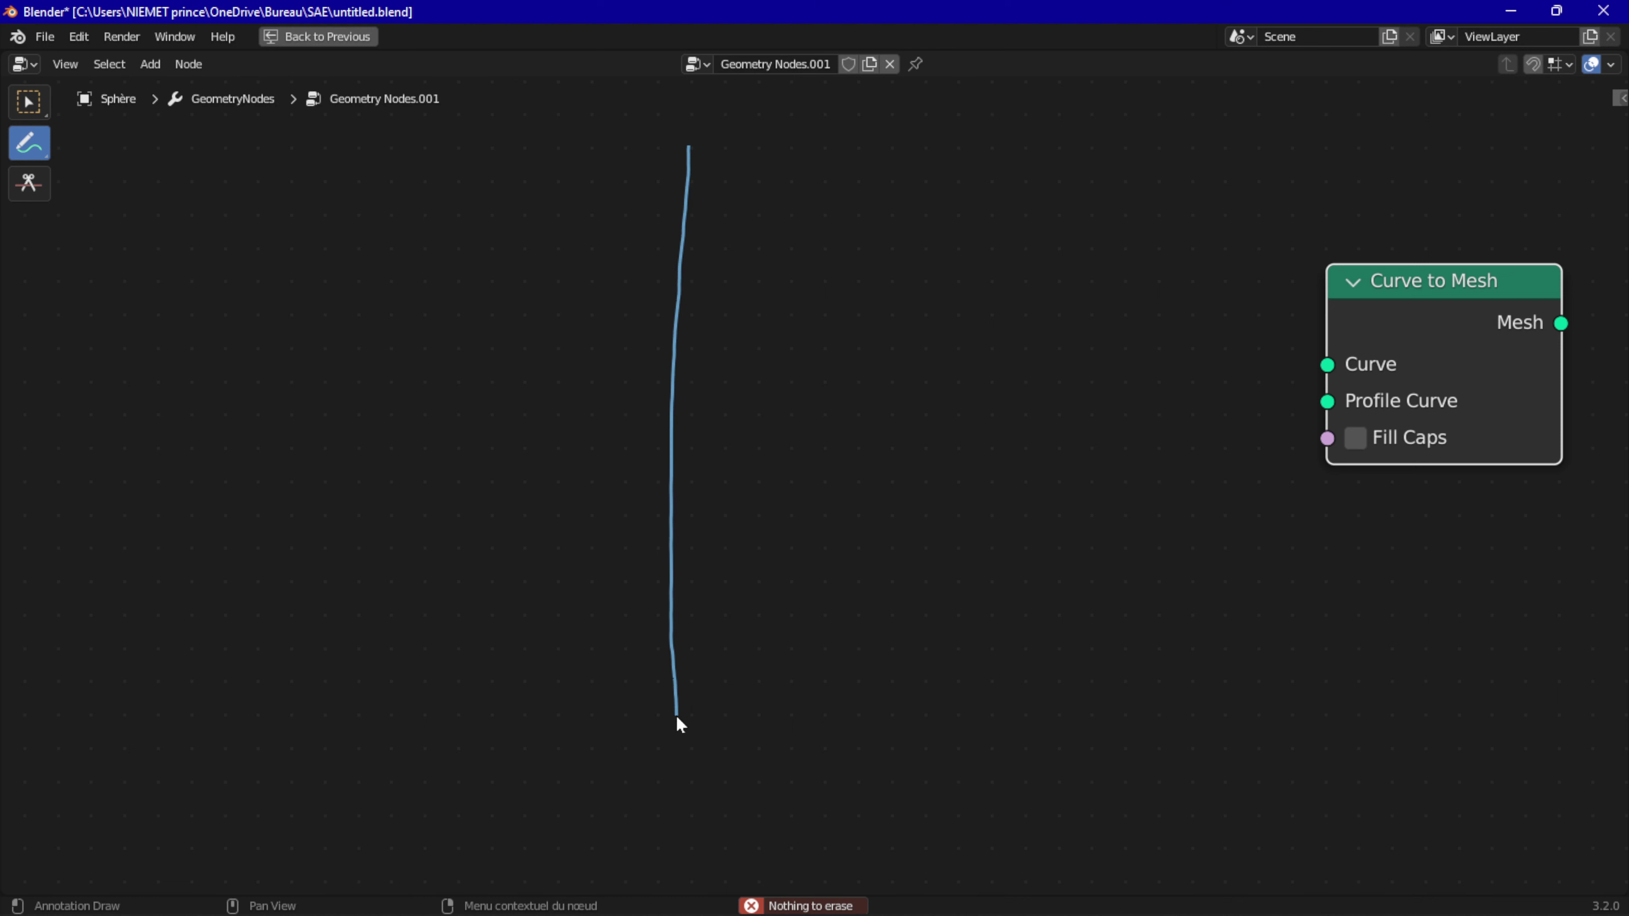
# Step: Sketch a diamond base at the line's bottom and prism sides, then undo the sides
pyautogui.moveTo(588, 690)
pyautogui.mouseDown()
pyautogui.moveTo(712, 738)
pyautogui.moveTo(590, 687)
pyautogui.moveTo(609, 148)
pyautogui.mouseUp()
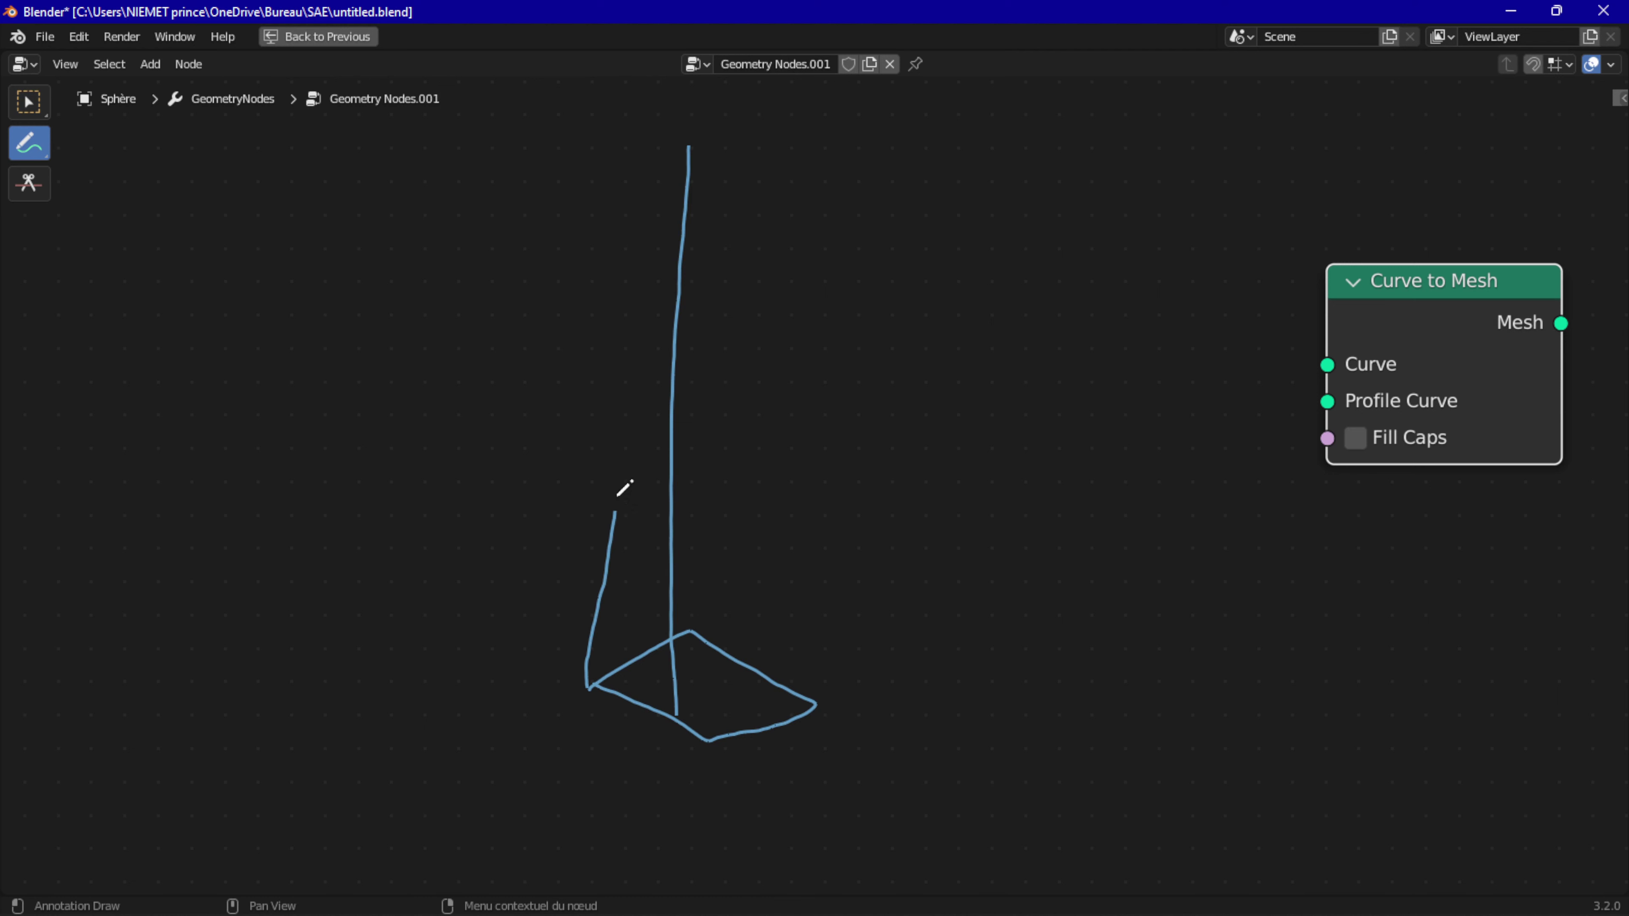
pyautogui.moveTo(693, 630); pyautogui.dragTo(713, 188)
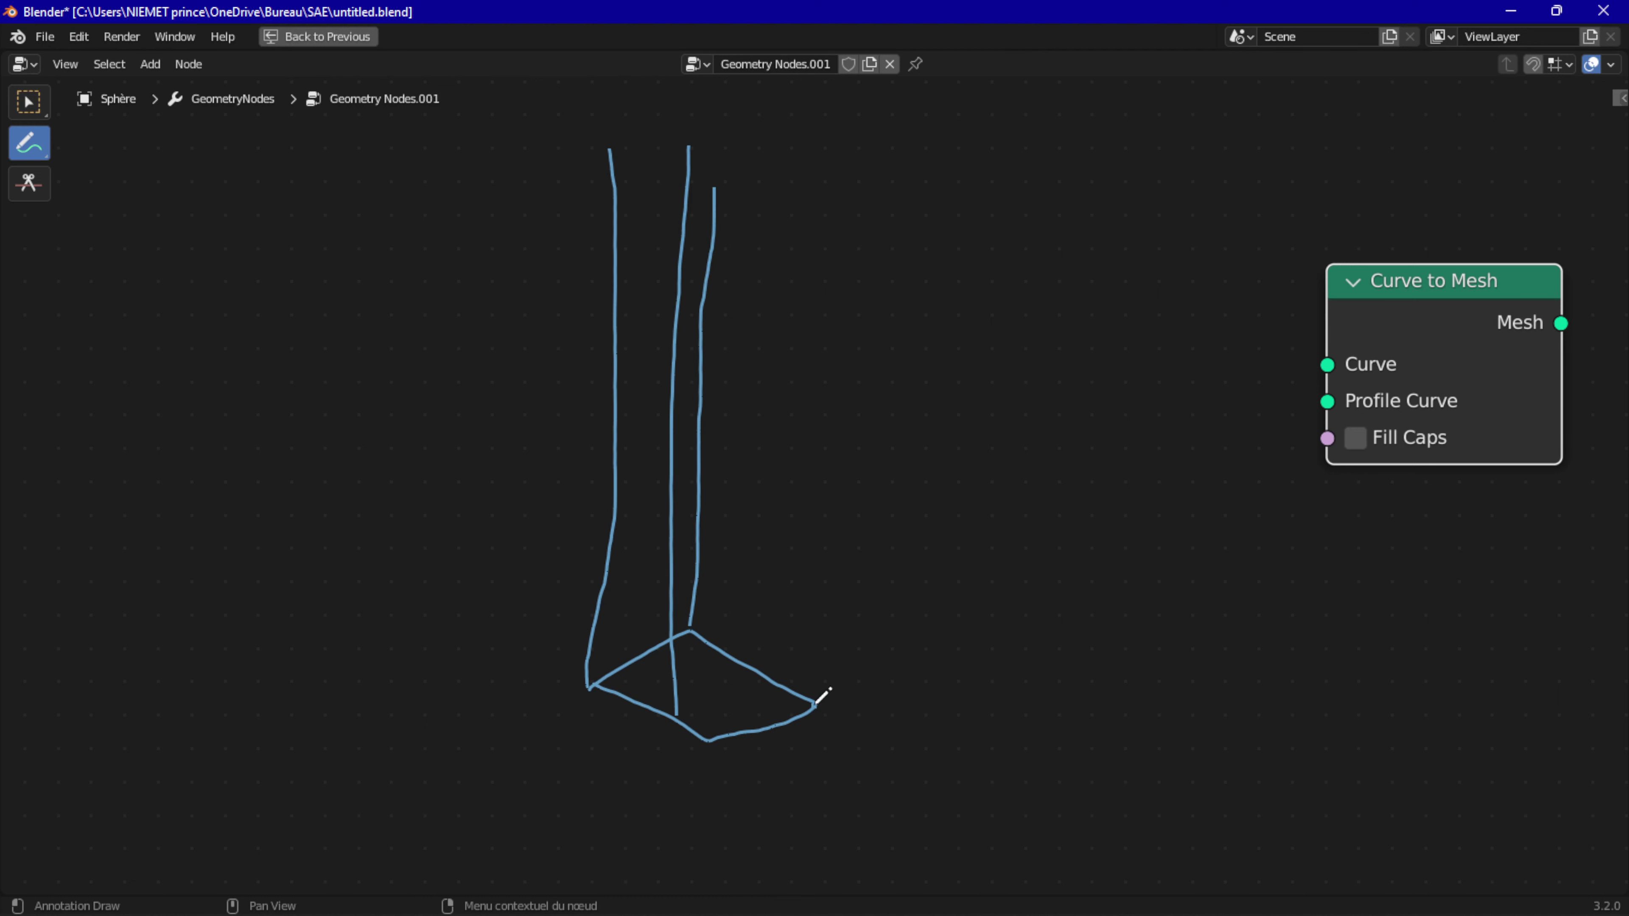
pyautogui.moveTo(815, 703); pyautogui.dragTo(803, 237)
pyautogui.moveTo(686, 745)
pyautogui.mouseDown()
pyautogui.moveTo(717, 631)
pyautogui.moveTo(748, 307)
pyautogui.moveTo(732, 215)
pyautogui.moveTo(616, 190)
pyautogui.moveTo(715, 191)
pyautogui.moveTo(797, 245)
pyautogui.moveTo(727, 218)
pyautogui.mouseUp()
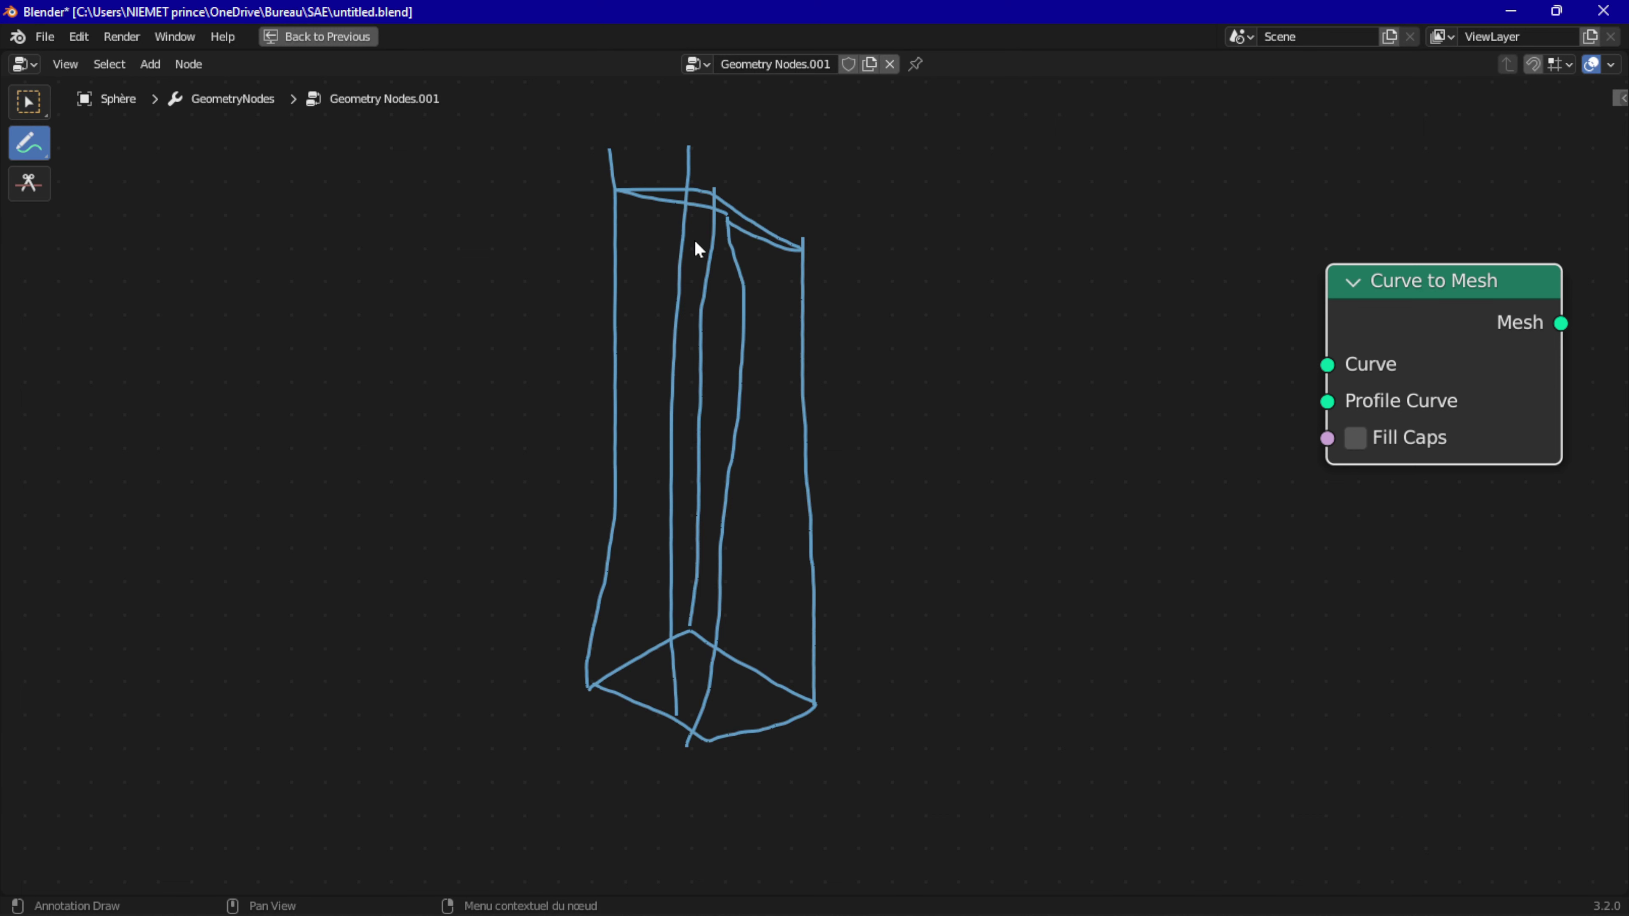
pyautogui.hotkey('ctrl', 'z')
pyautogui.hotkey('ctrl', 'z')
pyautogui.hotkey('ctrl', 'z')
pyautogui.hotkey('ctrl', 'z')
pyautogui.hotkey('ctrl', 'z')
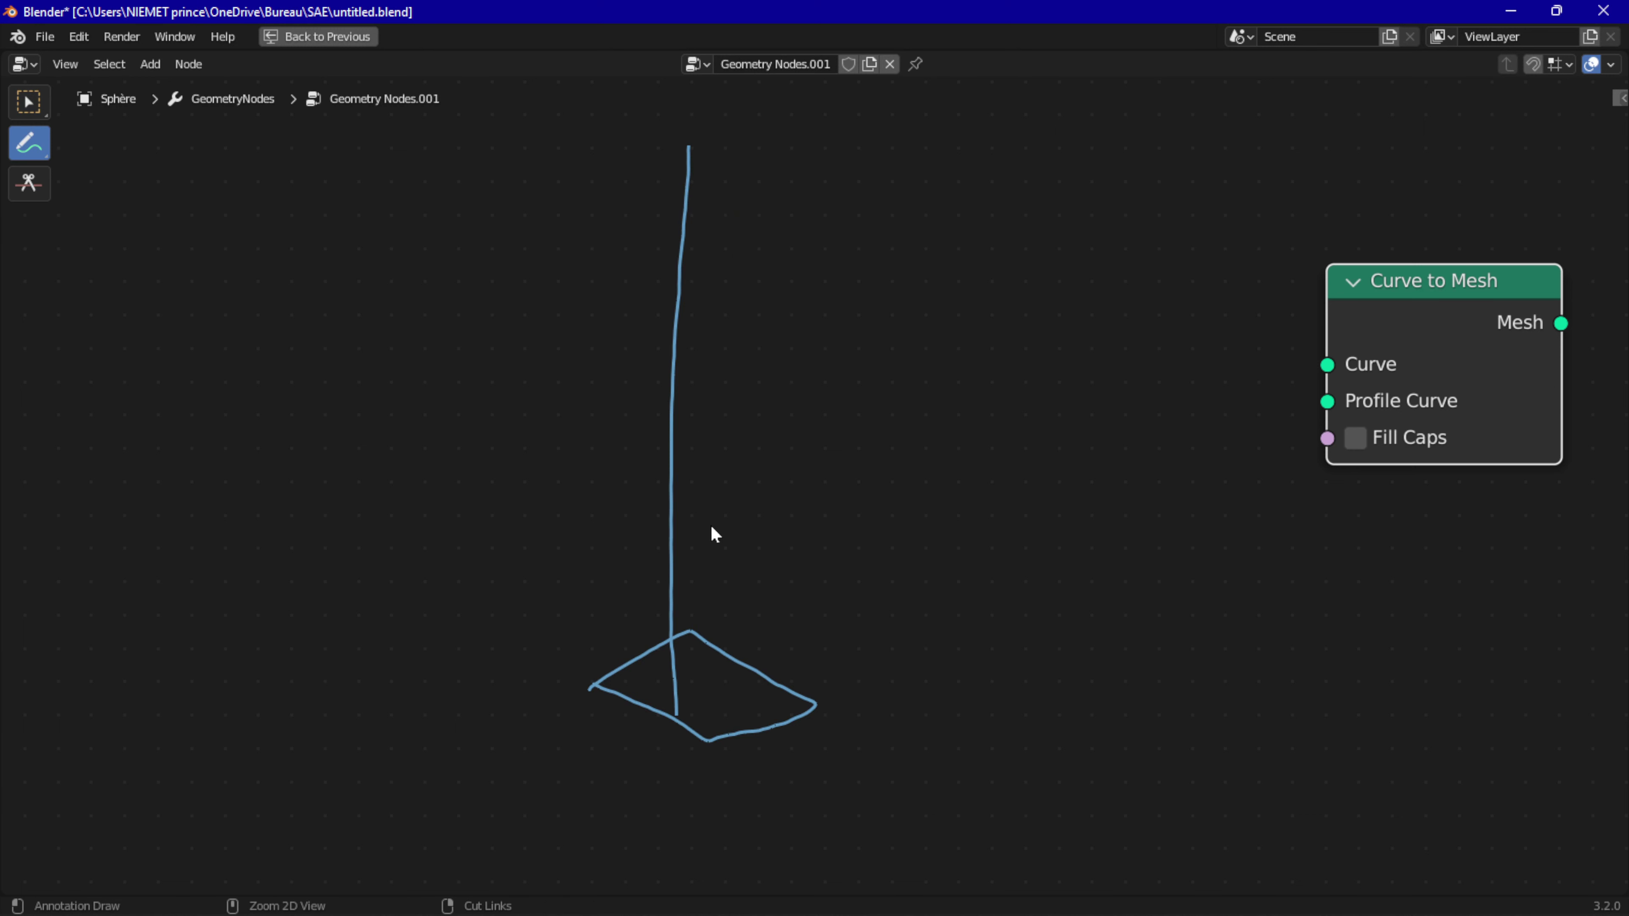
pyautogui.hotkey('ctrl', 'z')
# Step: Sketch a cylinder around the vertical line with a bottom ellipse, two sides and a top ellipse, and turn Fill Caps off
pyautogui.moveTo(720, 660)
pyautogui.mouseDown()
pyautogui.moveTo(702, 638)
pyautogui.moveTo(644, 640)
pyautogui.mouseUp()
pyautogui.moveTo(801, 675); pyautogui.dragTo(750, 247)
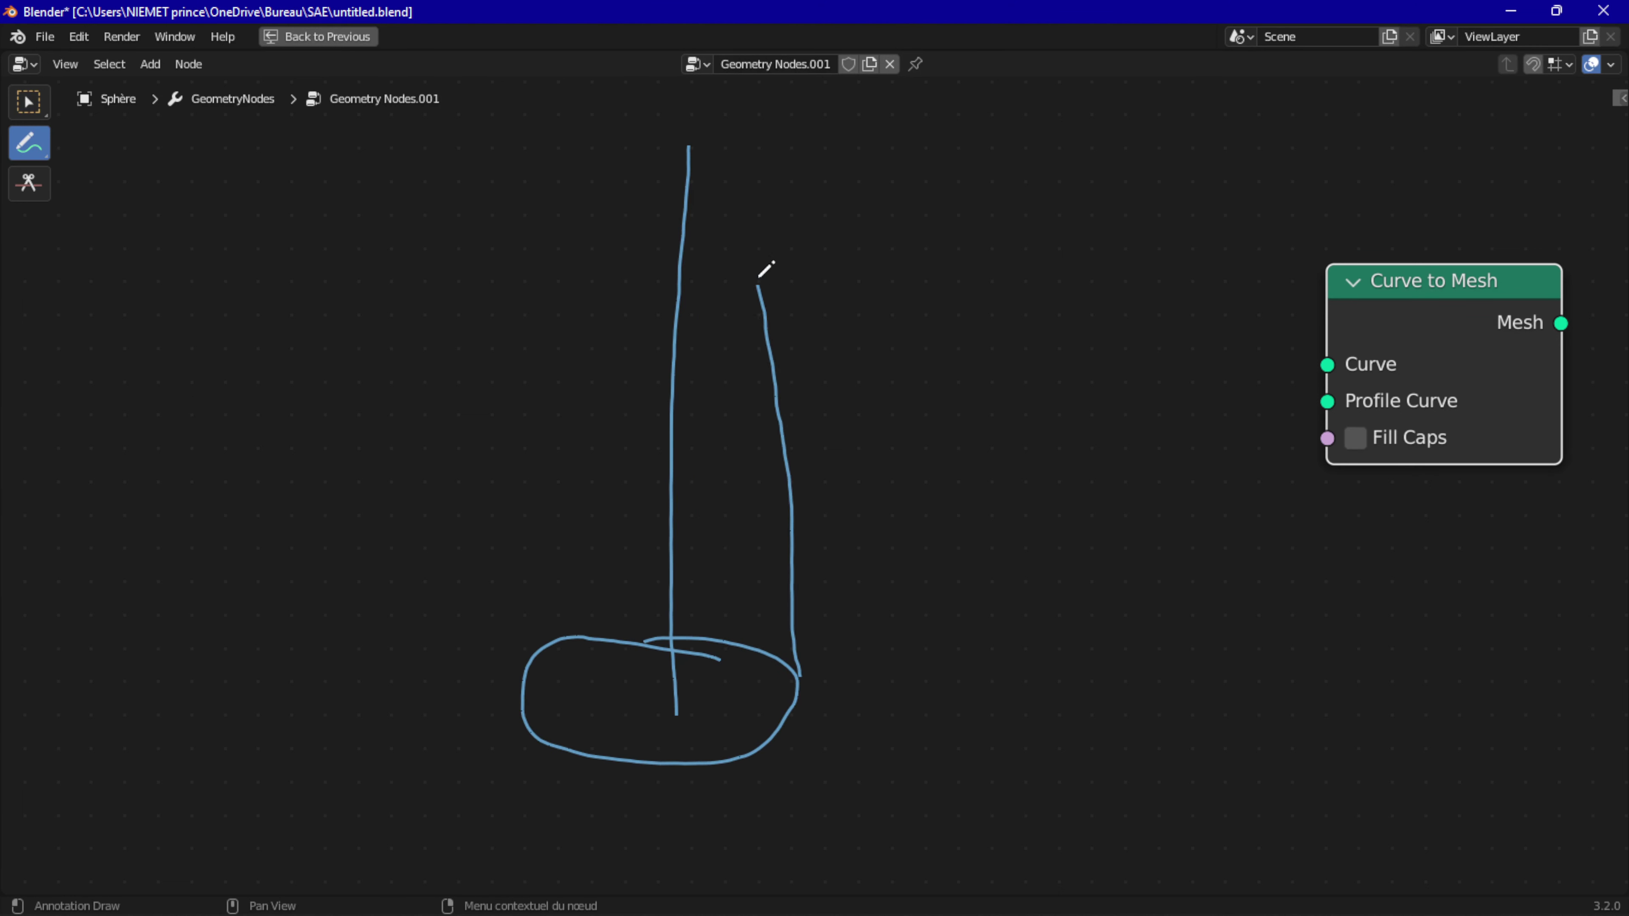
pyautogui.moveTo(527, 655)
pyautogui.mouseDown()
pyautogui.moveTo(564, 212)
pyautogui.moveTo(582, 264)
pyautogui.mouseUp()
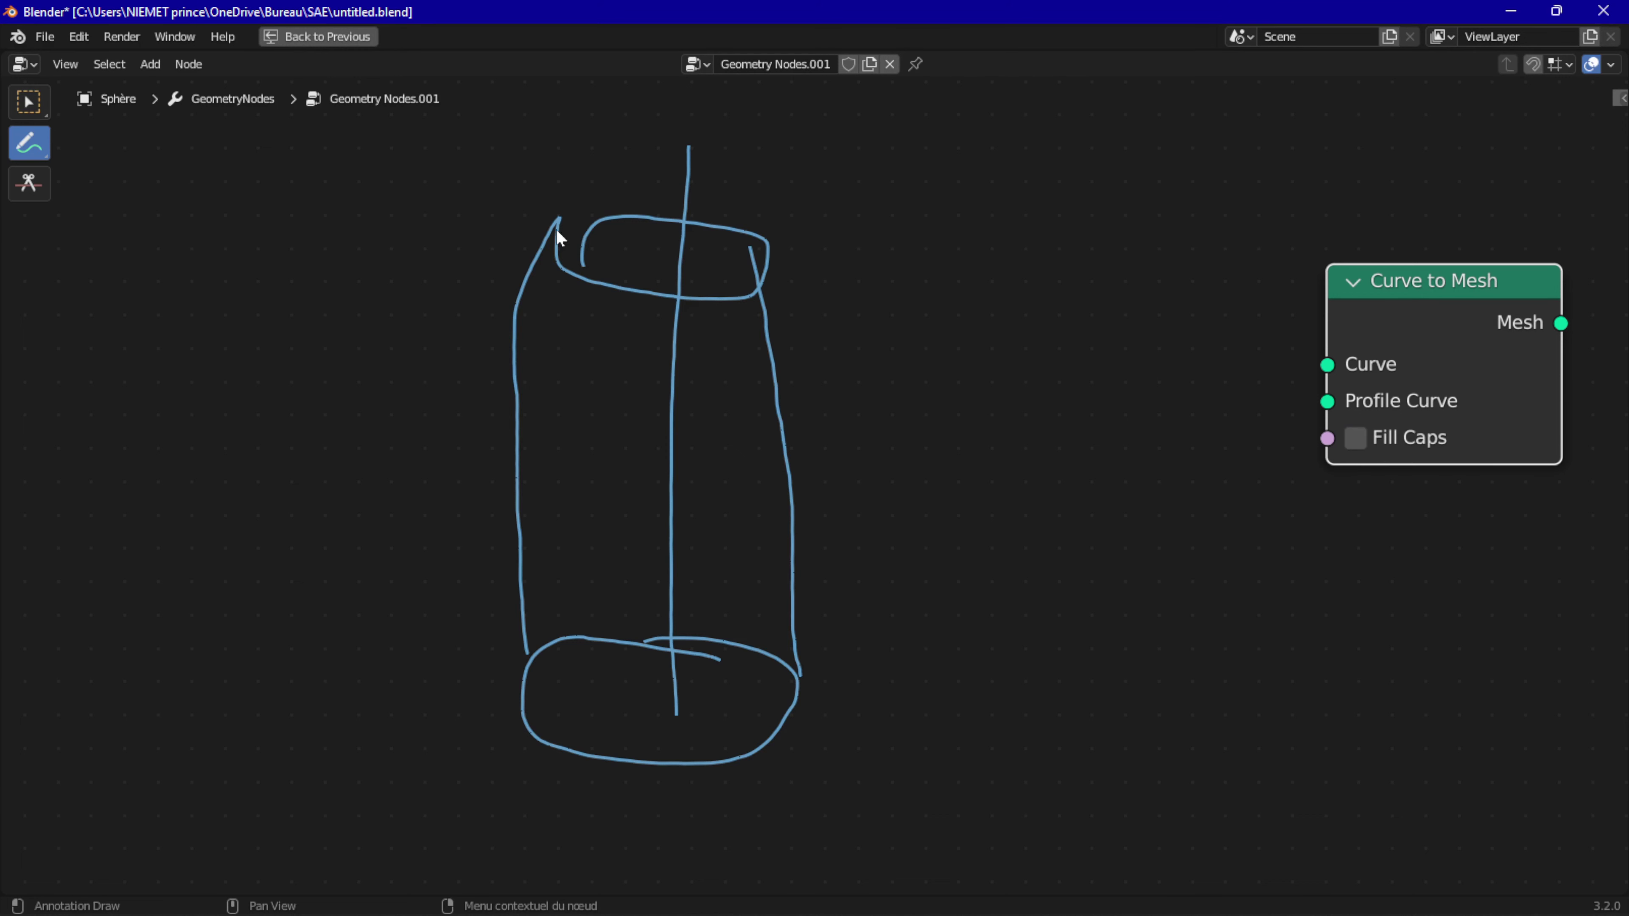
pyautogui.moveTo(555, 218); pyautogui.dragTo(631, 219)
pyautogui.click(1356, 439)
# Step: Draw a flat four-sided wedge beside the cylinder and hatch its inside with strokes
pyautogui.moveTo(983, 584); pyautogui.dragTo(1052, 689)
pyautogui.moveTo(986, 579)
pyautogui.mouseDown()
pyautogui.moveTo(1142, 699)
pyautogui.moveTo(1046, 692)
pyautogui.mouseUp()
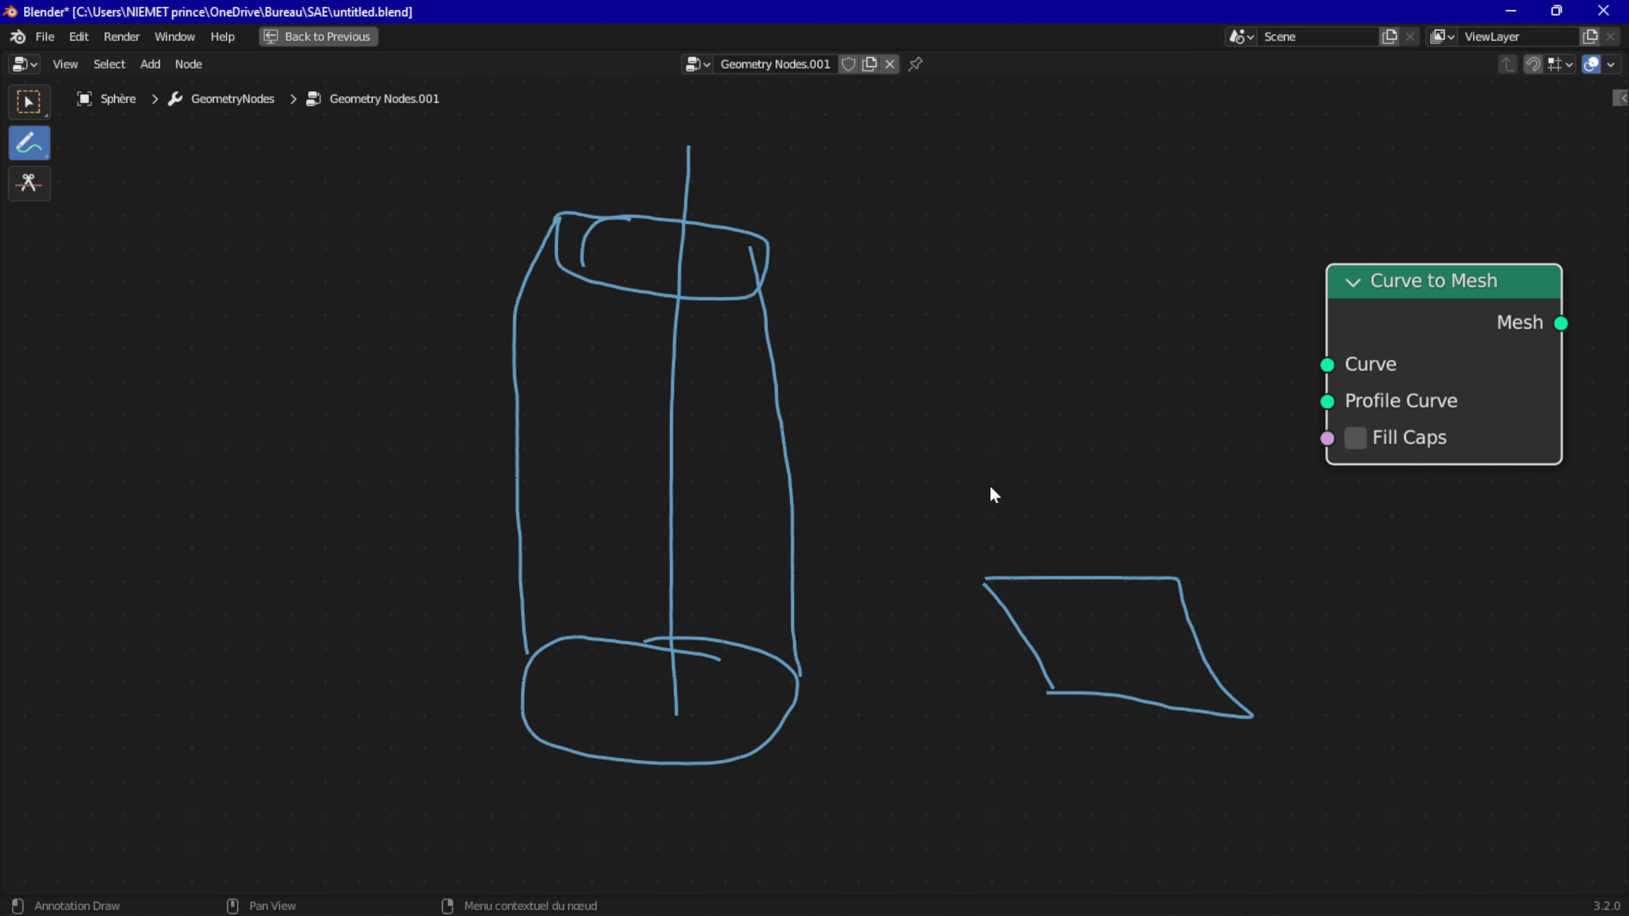
pyautogui.moveTo(995, 585)
pyautogui.mouseDown()
pyautogui.moveTo(1002, 629)
pyautogui.moveTo(1052, 689)
pyautogui.mouseUp()
pyautogui.moveTo(1094, 617); pyautogui.dragTo(1107, 704)
pyautogui.moveTo(1122, 548)
pyautogui.mouseDown()
pyautogui.moveTo(1133, 691)
pyautogui.moveTo(1161, 655)
pyautogui.moveTo(1160, 709)
pyautogui.mouseUp()
pyautogui.moveTo(1189, 641)
pyautogui.mouseDown()
pyautogui.moveTo(1190, 709)
pyautogui.moveTo(1220, 705)
pyautogui.mouseUp()
pyautogui.moveTo(1061, 568); pyautogui.dragTo(1063, 692)
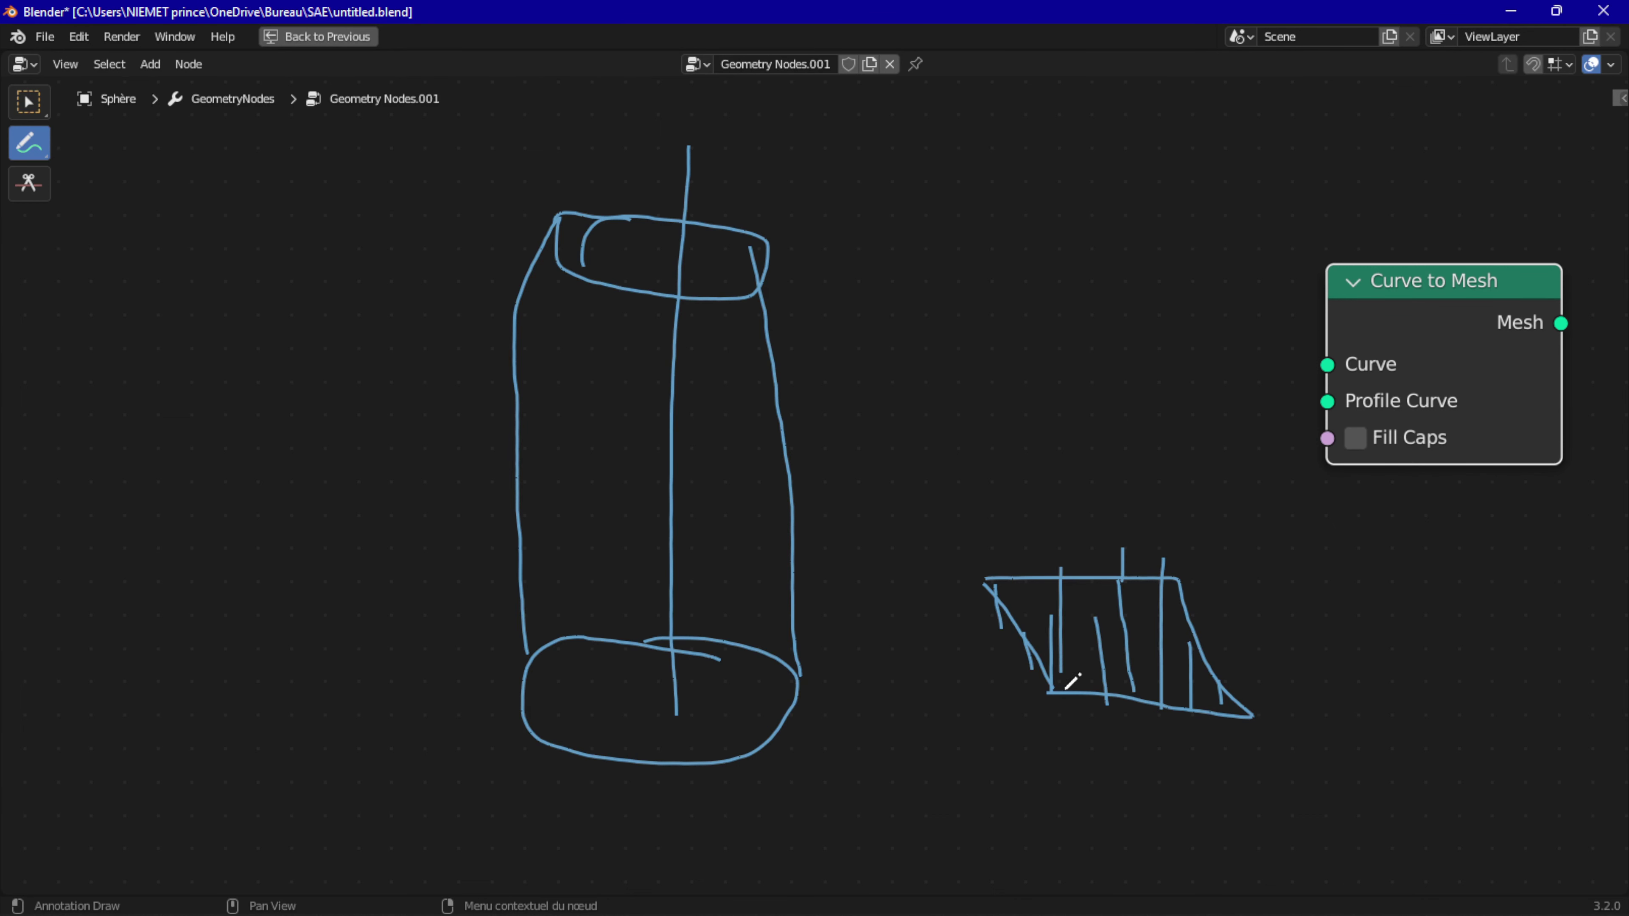
pyautogui.moveTo(1030, 575); pyautogui.dragTo(1071, 691)
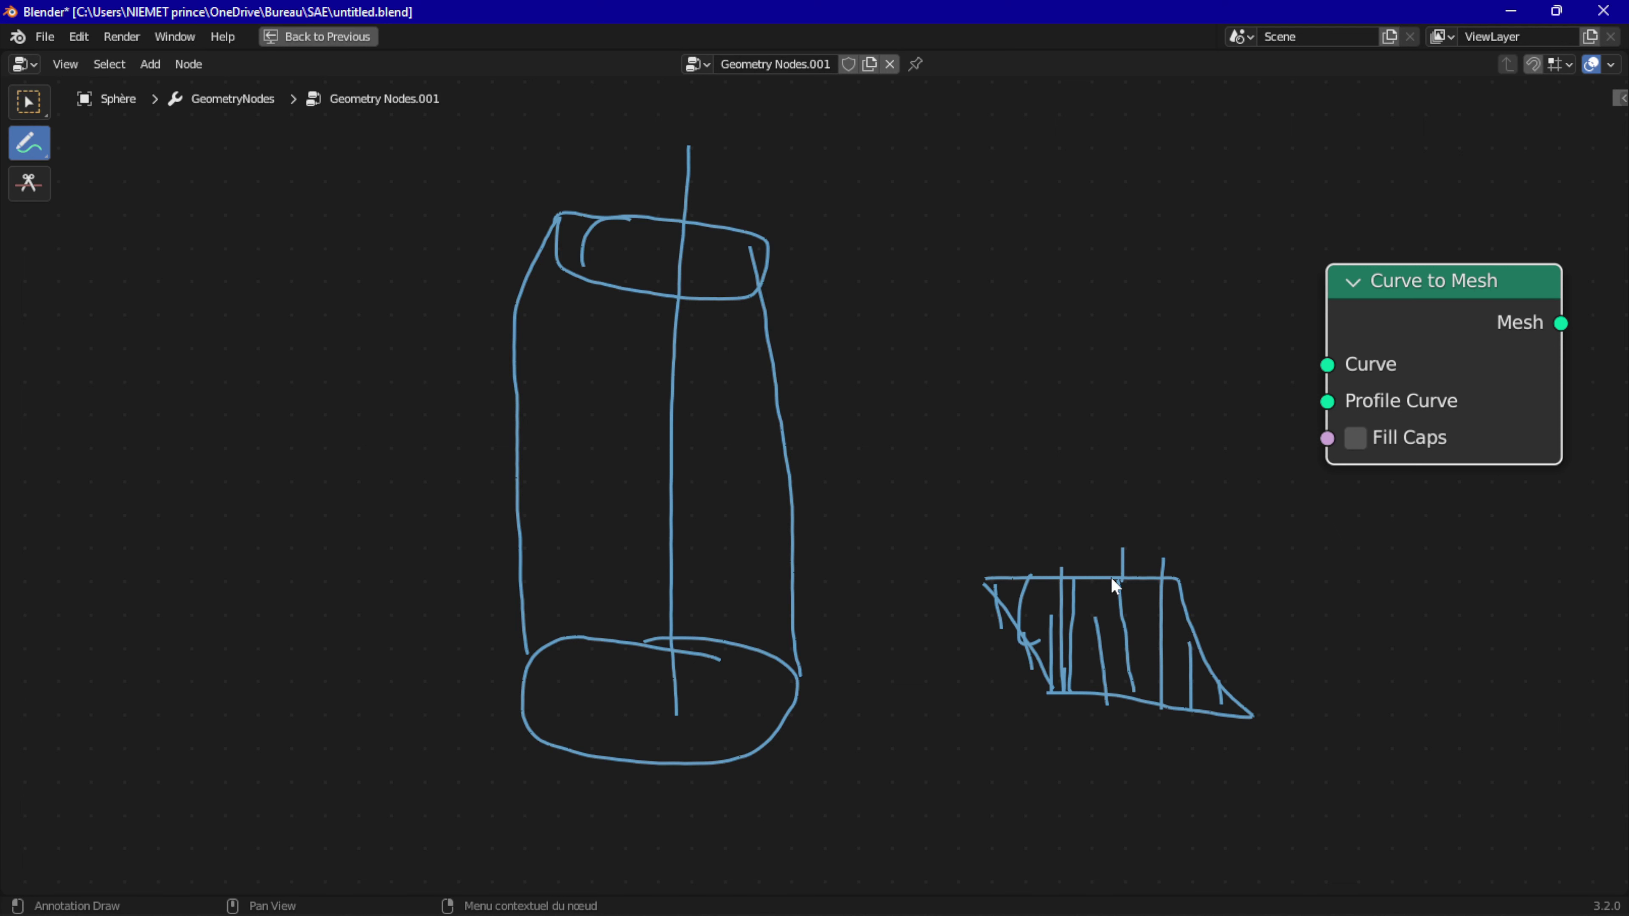
pyautogui.moveTo(1095, 571); pyautogui.dragTo(1115, 691)
pyautogui.moveTo(911, 670)
pyautogui.mouseDown(button='middle')
pyautogui.moveTo(691, 527)
pyautogui.moveTo(610, 542)
pyautogui.mouseUp(button='middle')
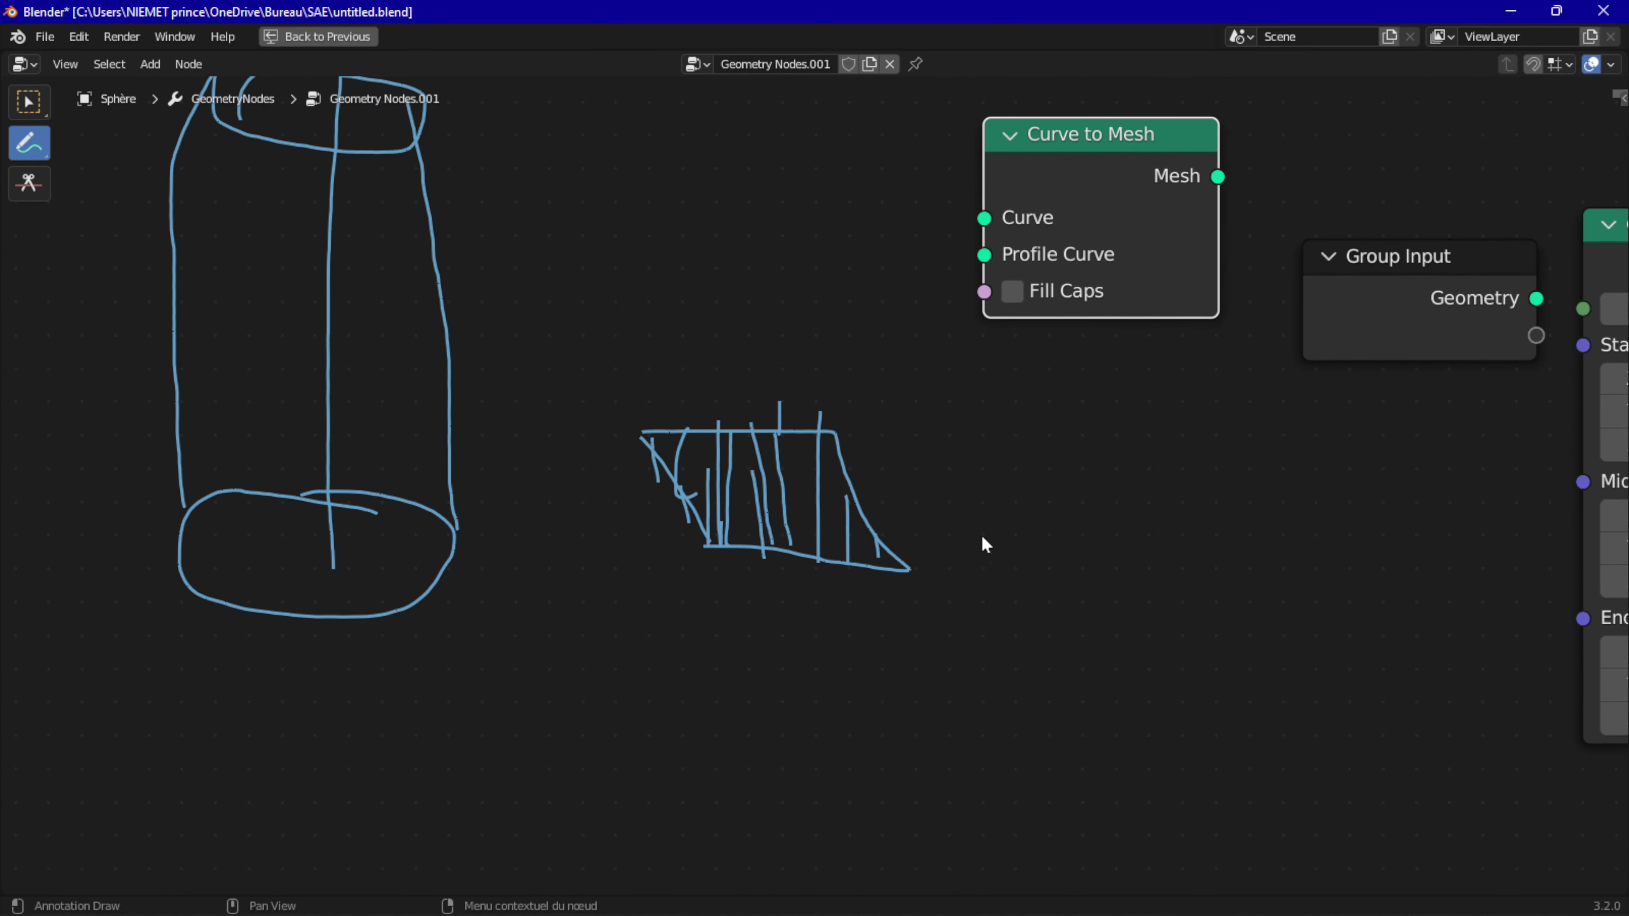
# Step: Sketch a box right of the hatched shape from two rectangles joined at their corners
pyautogui.moveTo(976, 476)
pyautogui.mouseDown()
pyautogui.moveTo(971, 606)
pyautogui.moveTo(1185, 455)
pyautogui.moveTo(1116, 607)
pyautogui.moveTo(1015, 624)
pyautogui.mouseUp()
pyautogui.moveTo(1045, 481); pyautogui.dragTo(1047, 677)
pyautogui.moveTo(1041, 513)
pyautogui.mouseDown()
pyautogui.moveTo(1263, 510)
pyautogui.moveTo(1163, 690)
pyautogui.moveTo(1097, 673)
pyautogui.mouseUp()
pyautogui.moveTo(972, 444); pyautogui.dragTo(1072, 527)
pyautogui.moveTo(1213, 468); pyautogui.dragTo(1325, 549)
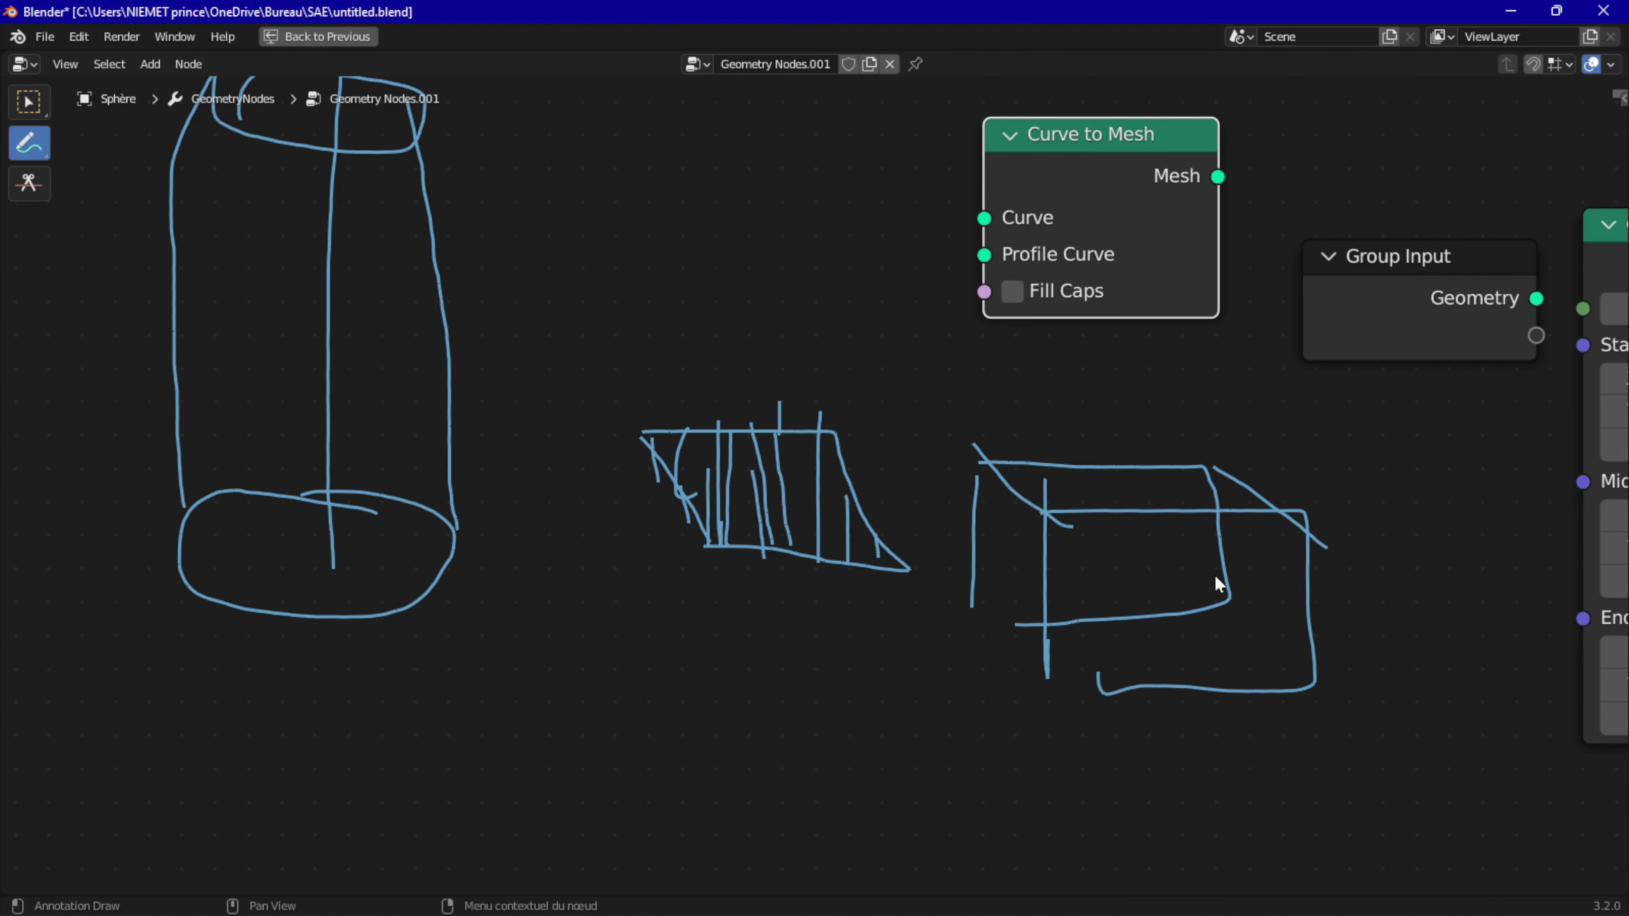
pyautogui.moveTo(1214, 577); pyautogui.dragTo(1305, 670)
pyautogui.moveTo(992, 623); pyautogui.dragTo(1093, 681)
# Step: Mark an X beneath the hatched shape and another beneath the box
pyautogui.moveTo(738, 579)
pyautogui.mouseDown()
pyautogui.moveTo(797, 628)
pyautogui.moveTo(711, 656)
pyautogui.mouseUp()
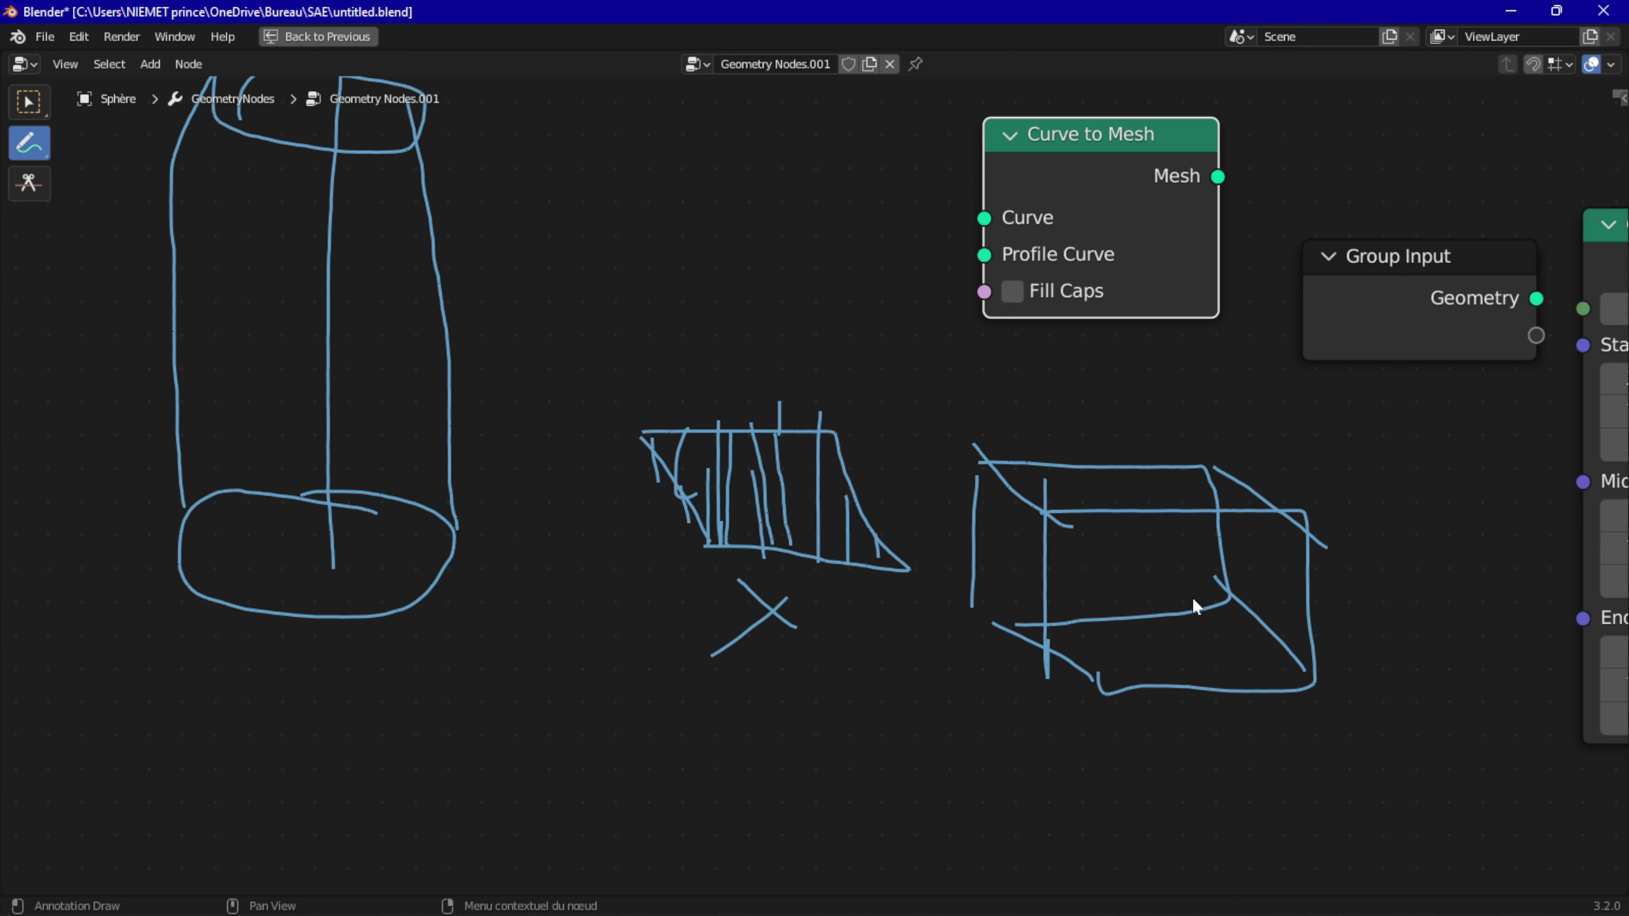
pyautogui.moveTo(1169, 739); pyautogui.dragTo(1248, 809)
pyautogui.moveTo(1230, 771); pyautogui.dragTo(1182, 808)
# Step: Erase the box, hatched-shape and X sketches, then un-maximize back to the full Geometry Nodes layout
pyautogui.moveTo(29, 143); pyautogui.dragTo(138, 269)
pyautogui.moveTo(553, 303)
pyautogui.mouseDown()
pyautogui.moveTo(789, 418)
pyautogui.moveTo(706, 673)
pyautogui.moveTo(1338, 440)
pyautogui.moveTo(1336, 762)
pyautogui.moveTo(1366, 622)
pyautogui.moveTo(771, 484)
pyautogui.moveTo(859, 502)
pyautogui.moveTo(777, 552)
pyautogui.mouseUp()
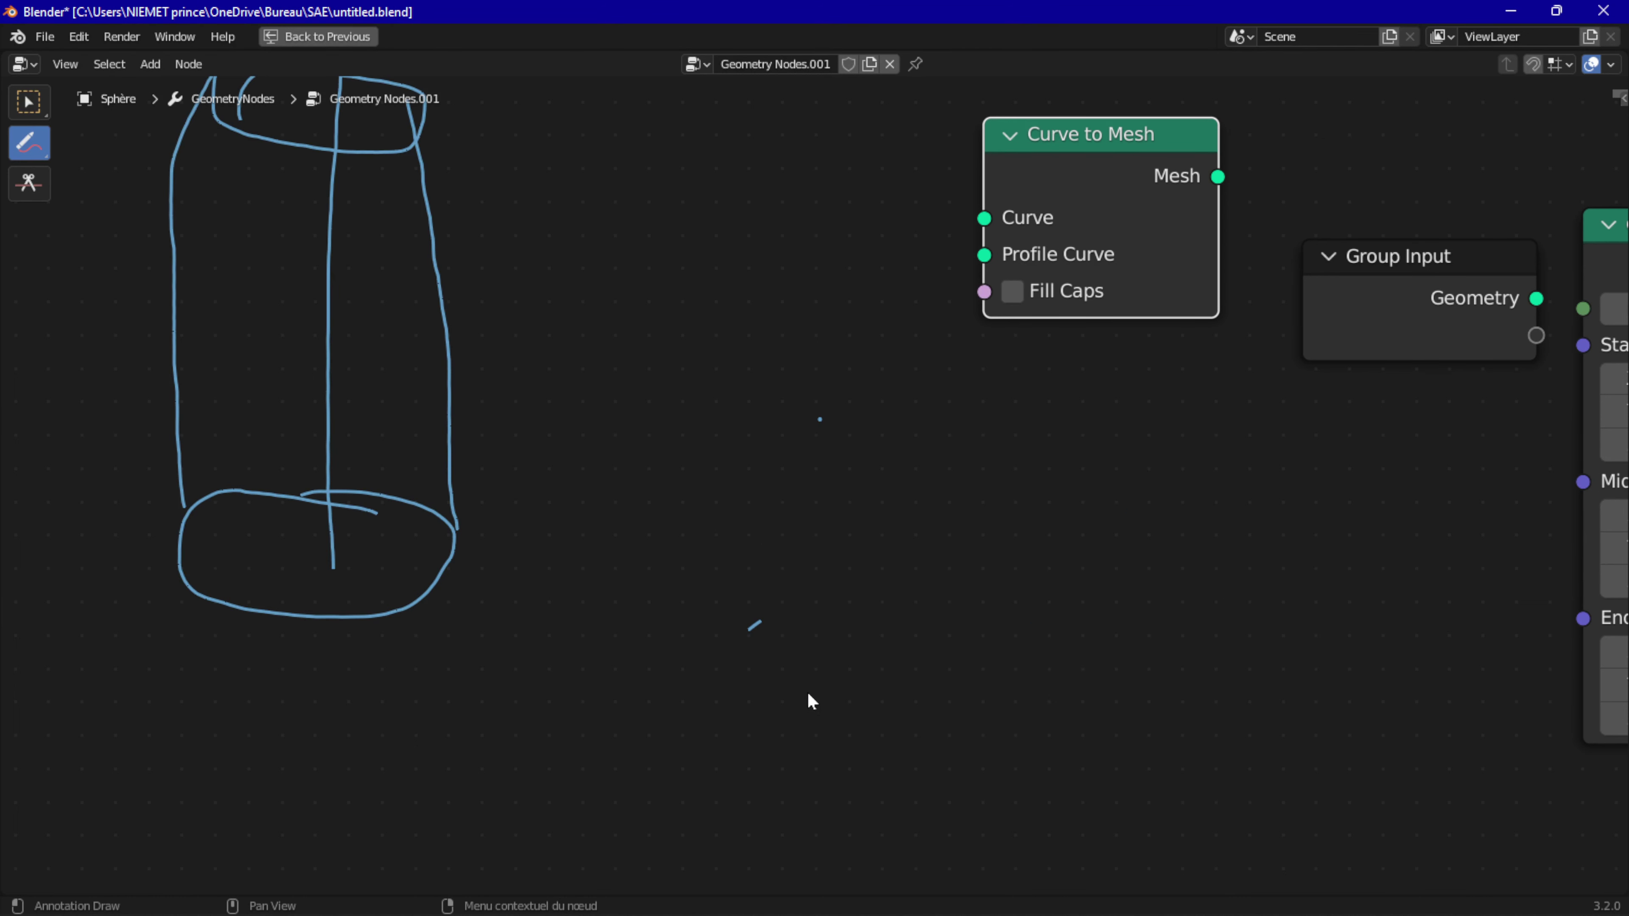
pyautogui.hotkey('ctrl', 'space')
pyautogui.moveTo(932, 244)
pyautogui.mouseDown(button='middle')
pyautogui.moveTo(948, 234)
pyautogui.moveTo(934, 280)
pyautogui.mouseUp(button='middle')
pyautogui.moveTo(839, 697)
pyautogui.mouseDown(button='middle')
pyautogui.moveTo(741, 807)
pyautogui.moveTo(286, 789)
pyautogui.mouseUp(button='middle')
pyautogui.scroll(-1, 587, 634)
pyautogui.moveTo(547, 661); pyautogui.dragTo(425, 755, button='middle')
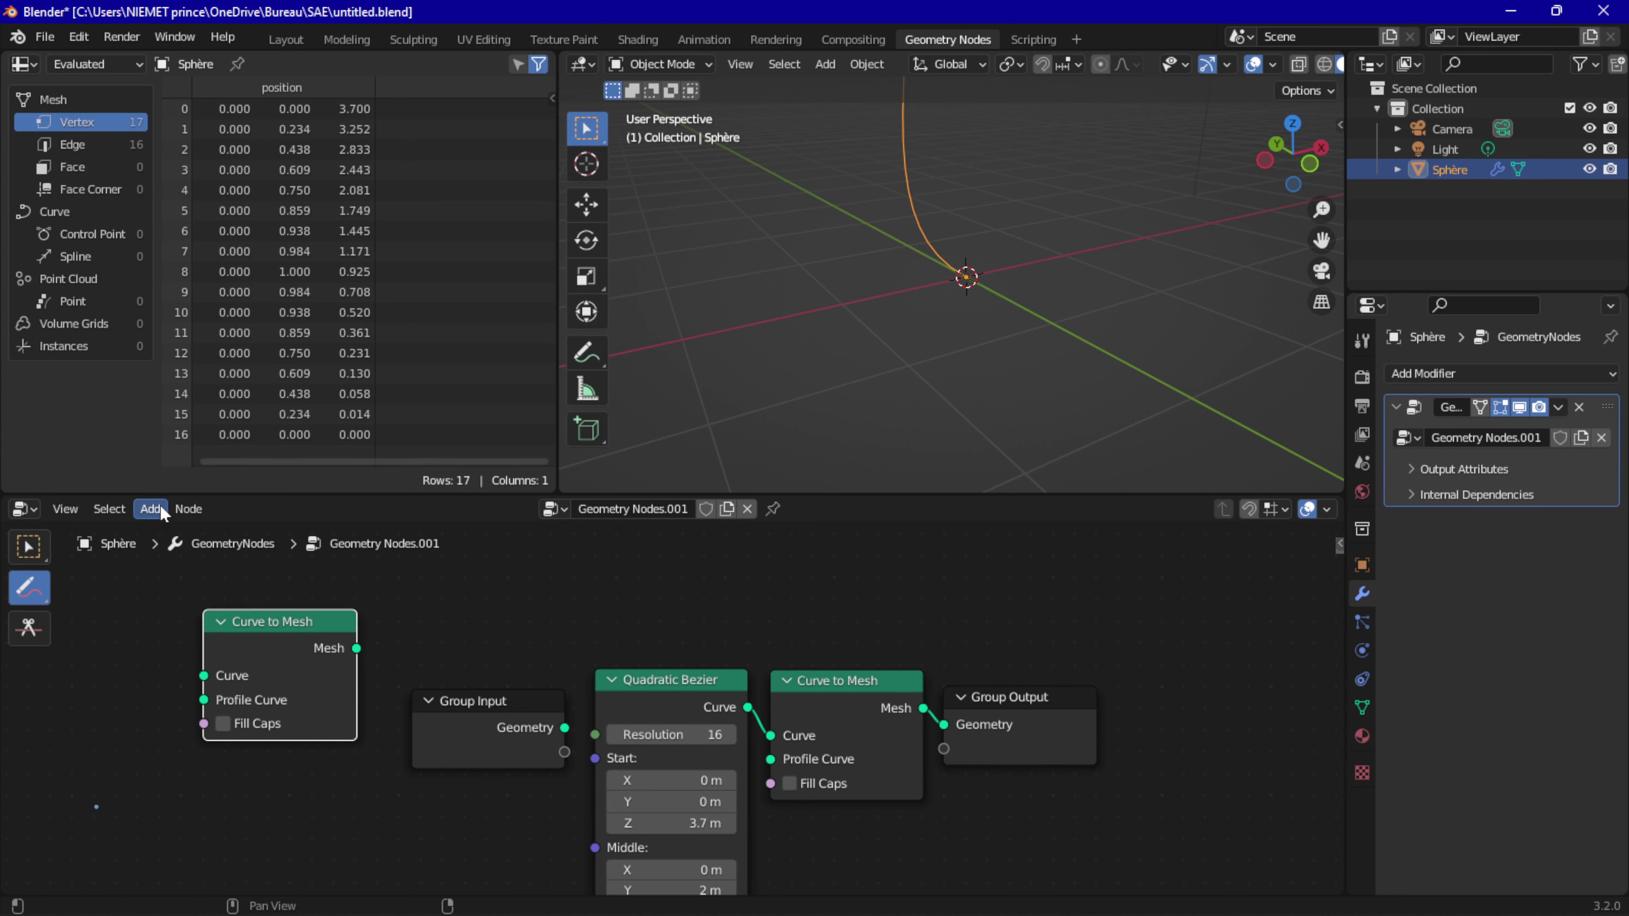
# Step: Shift Curve to Mesh and Group Output right and delete the extra Curve to Mesh node
pyautogui.press('w')
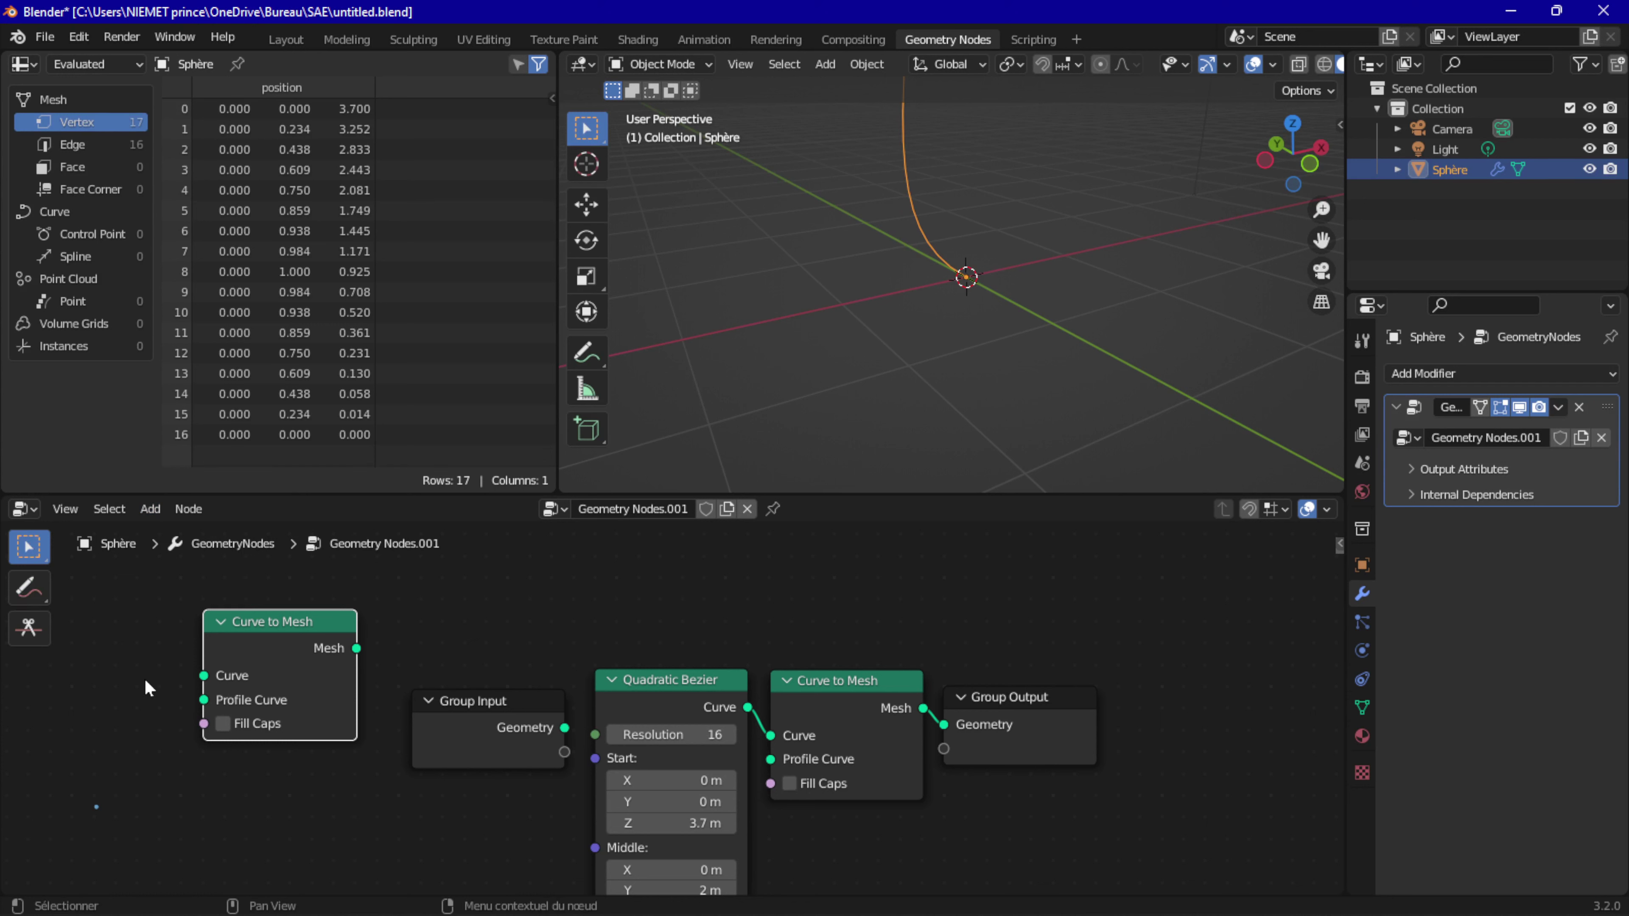
pyautogui.moveTo(1069, 766); pyautogui.dragTo(958, 797, button='middle')
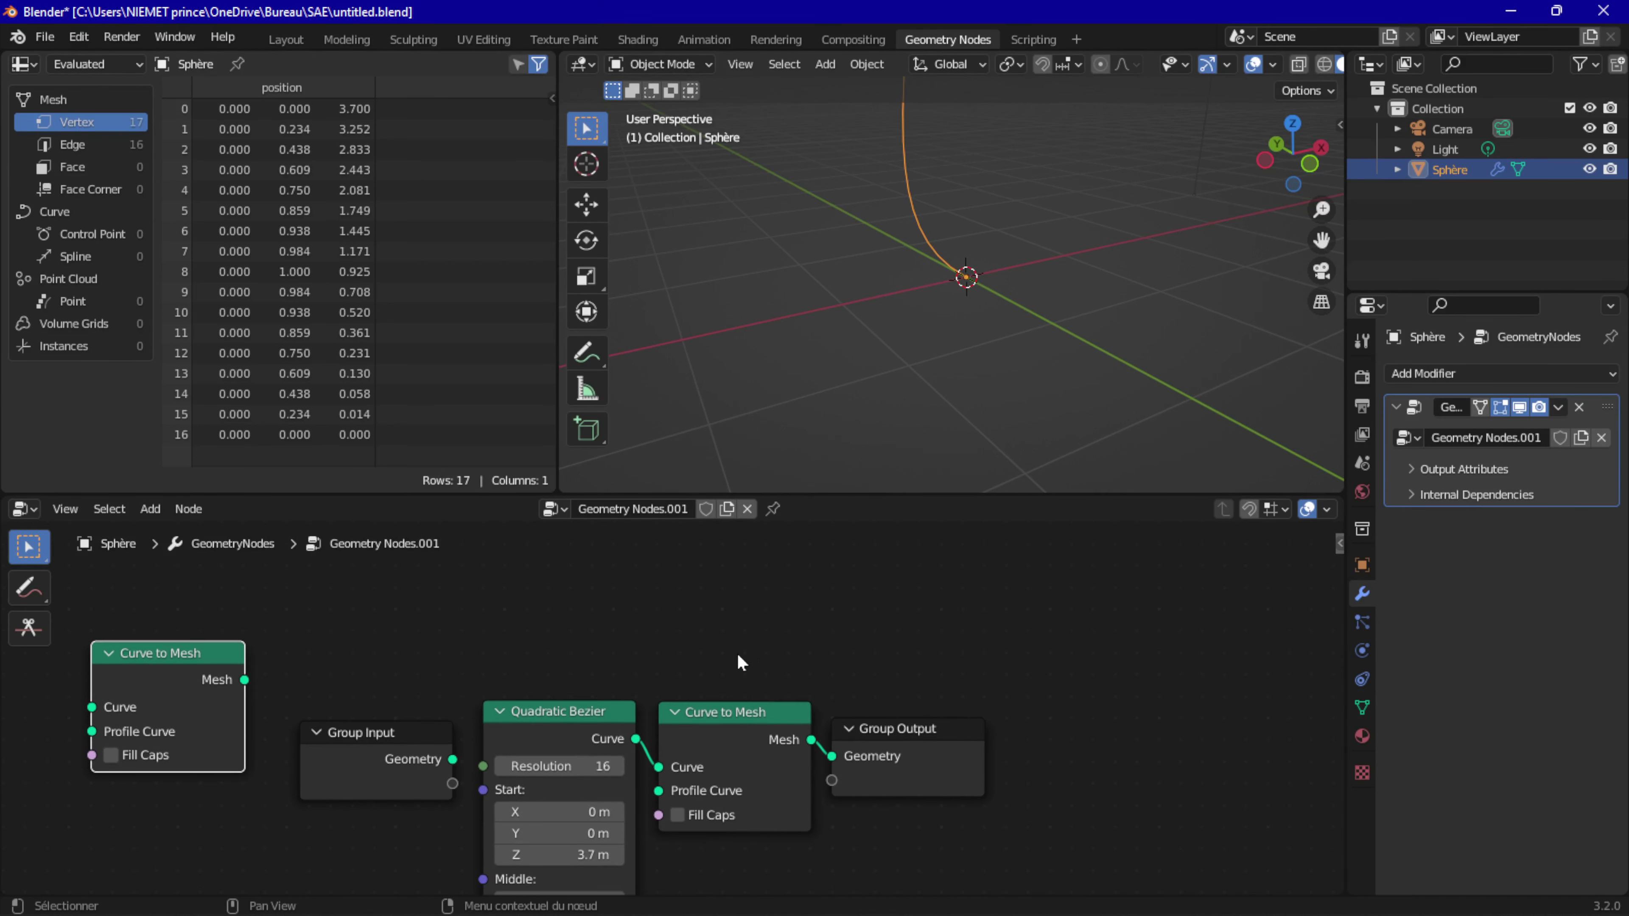
pyautogui.moveTo(741, 661); pyautogui.dragTo(992, 798)
pyautogui.press('g')
pyautogui.click(1193, 751)
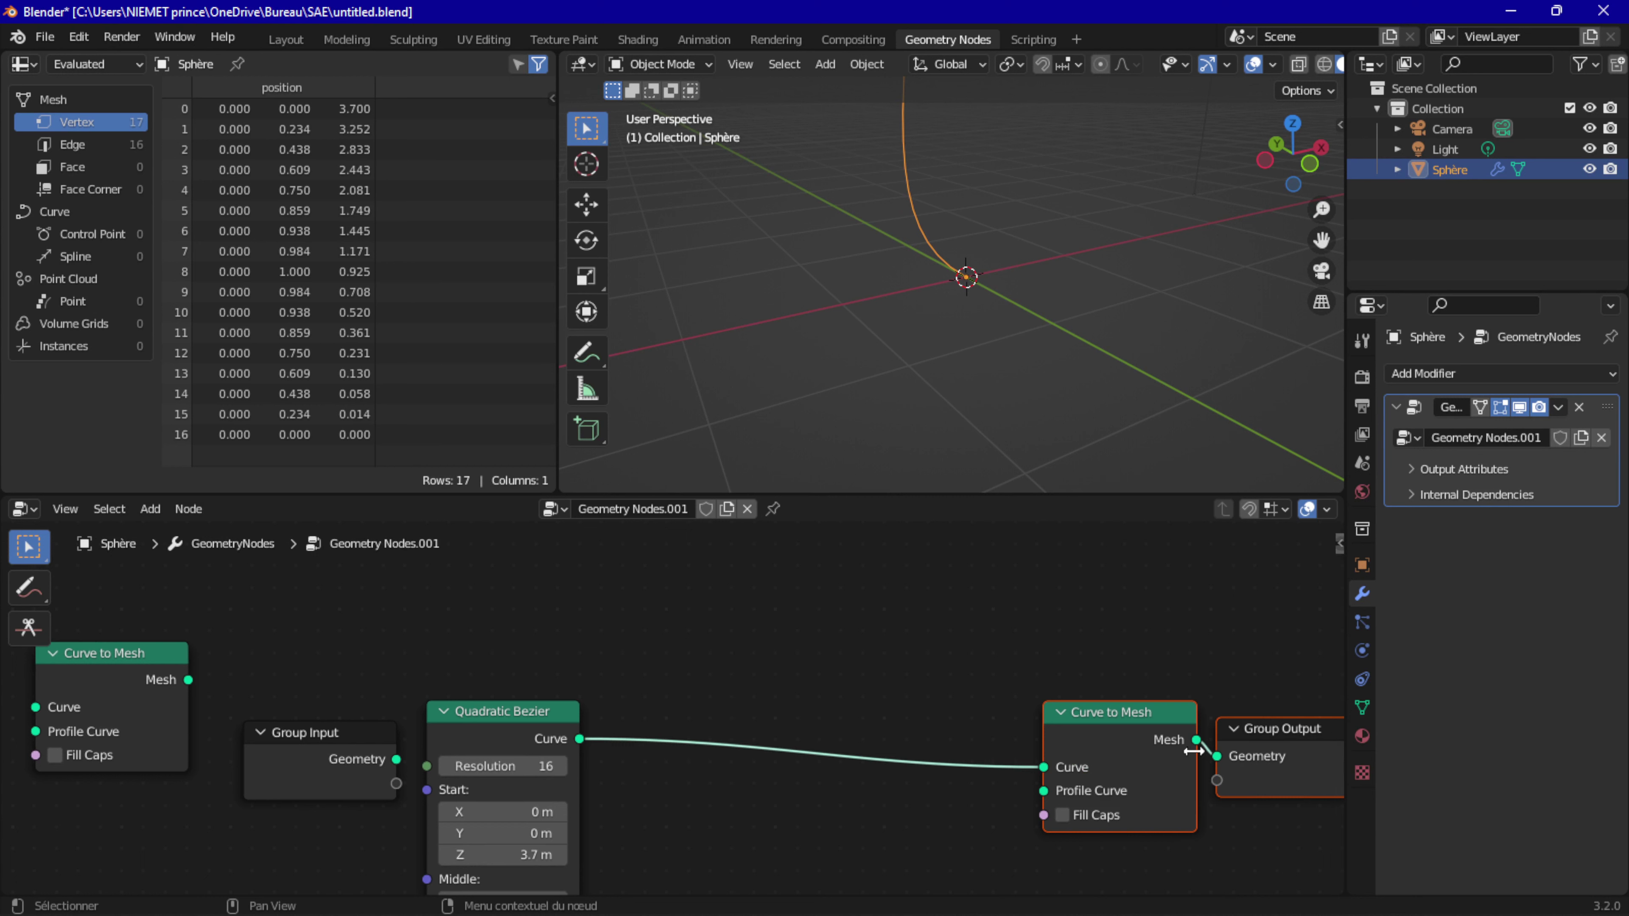
pyautogui.keyDown('ctrl'); pyautogui.moveTo(1193, 751); pyautogui.dragTo(1099, 758, button='right'); pyautogui.keyUp('ctrl')
pyautogui.click(1099, 755)
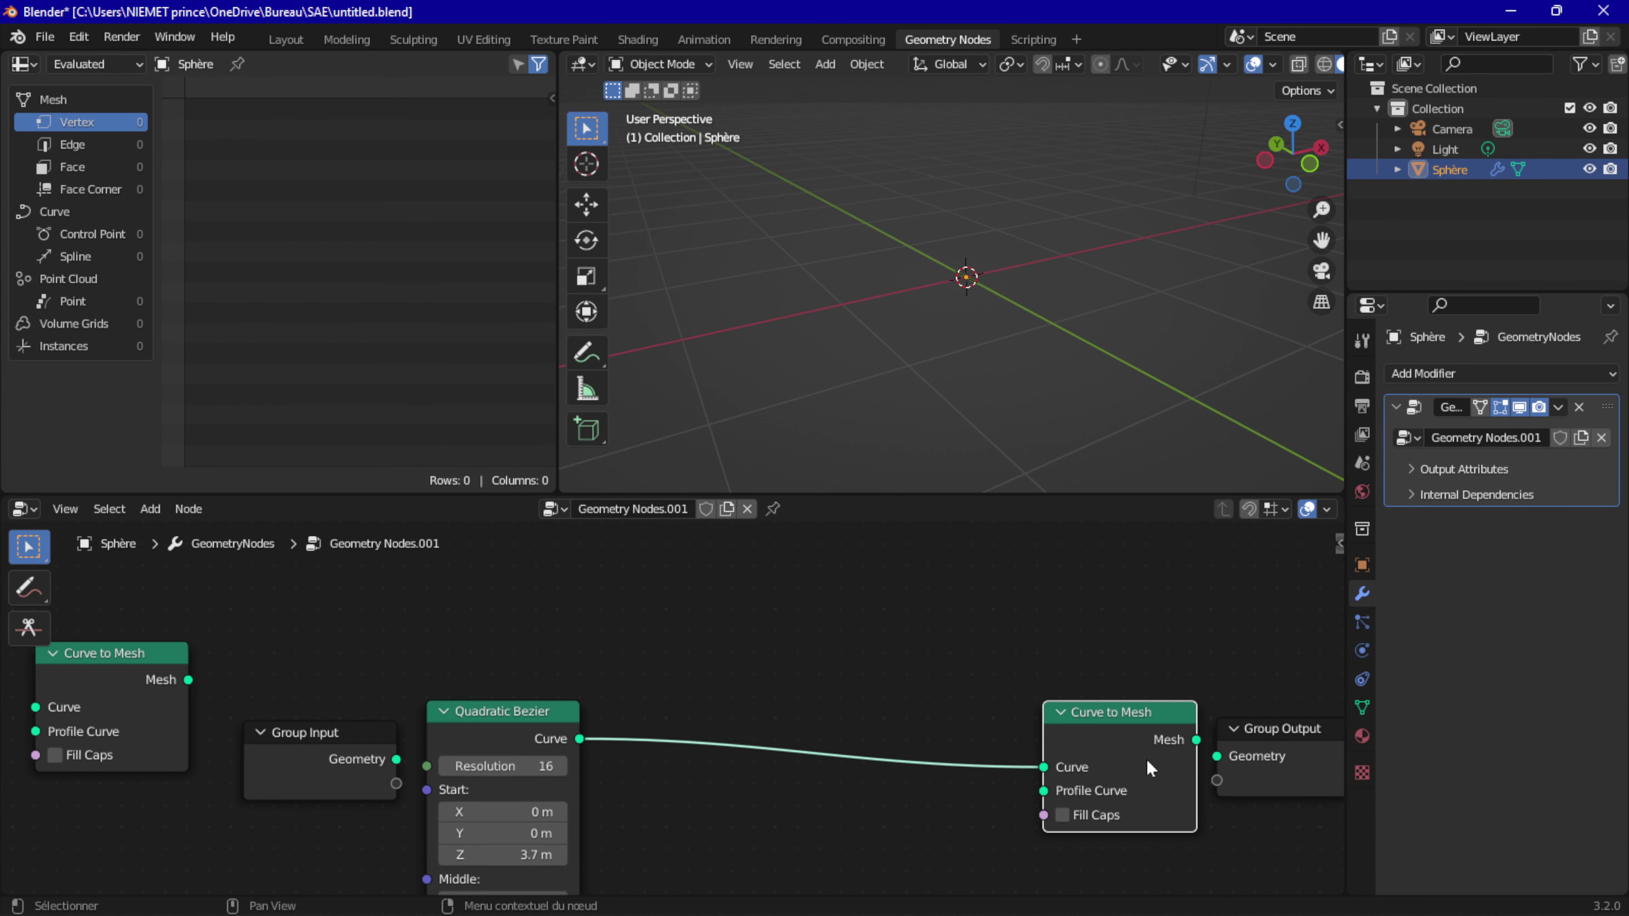
pyautogui.press('x')
# Step: Link Quadratic Bezier to Group Output and drop Curve to Mesh onto that link
pyautogui.moveTo(579, 739); pyautogui.dragTo(1217, 755)
pyautogui.moveTo(113, 674)
pyautogui.mouseDown()
pyautogui.moveTo(829, 661)
pyautogui.moveTo(743, 603)
pyautogui.mouseUp()
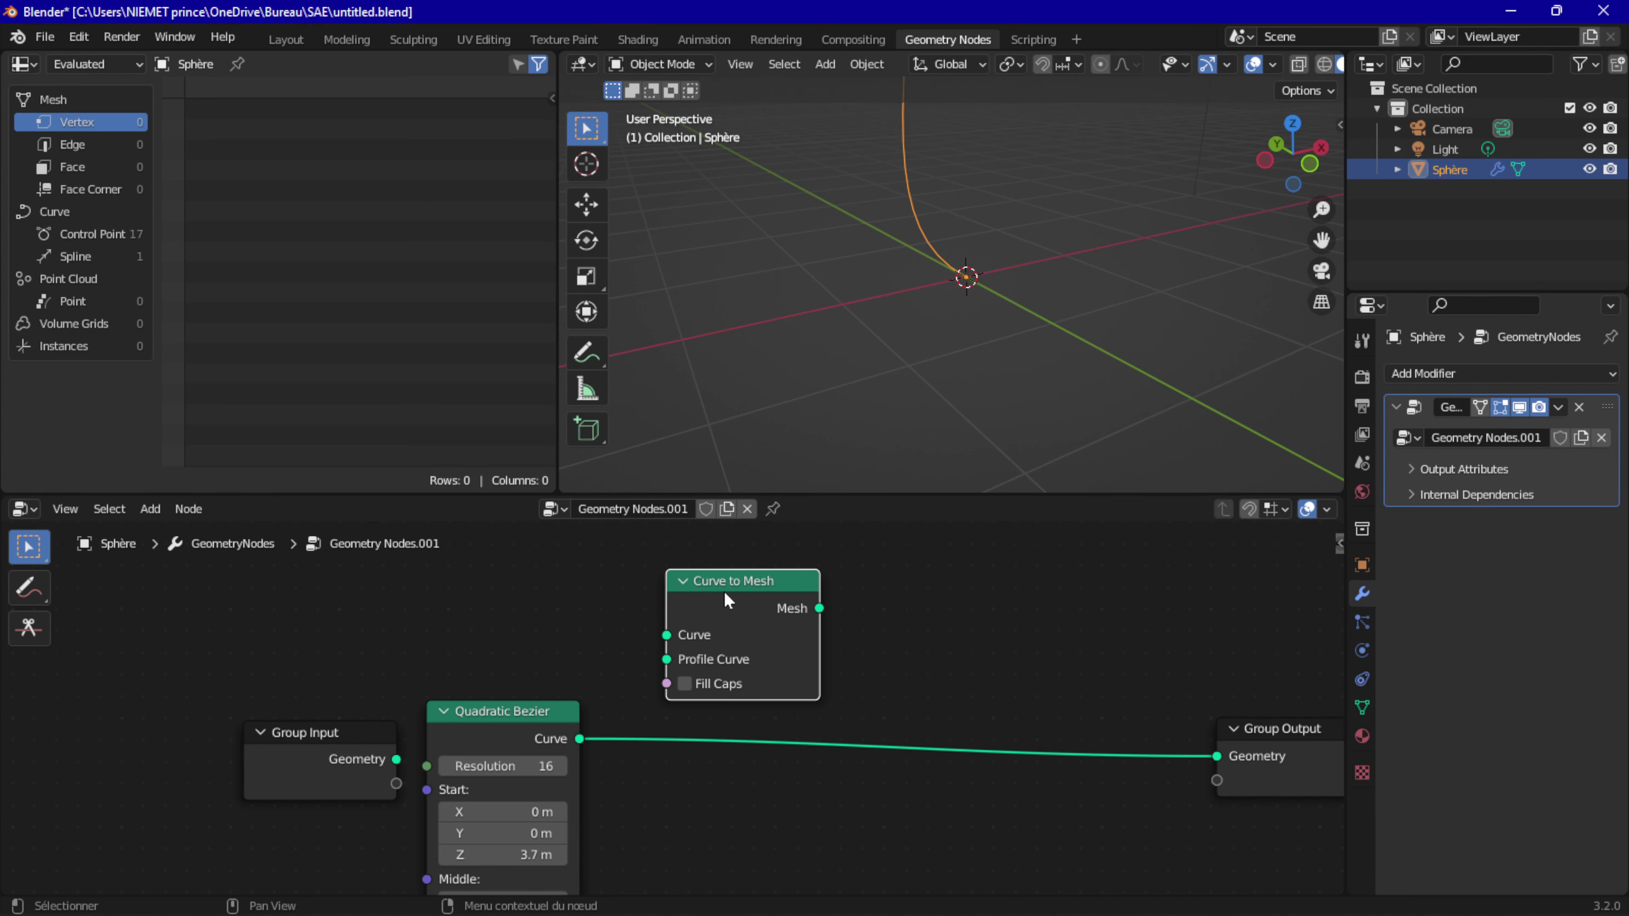
pyautogui.moveTo(731, 580); pyautogui.dragTo(1099, 712)
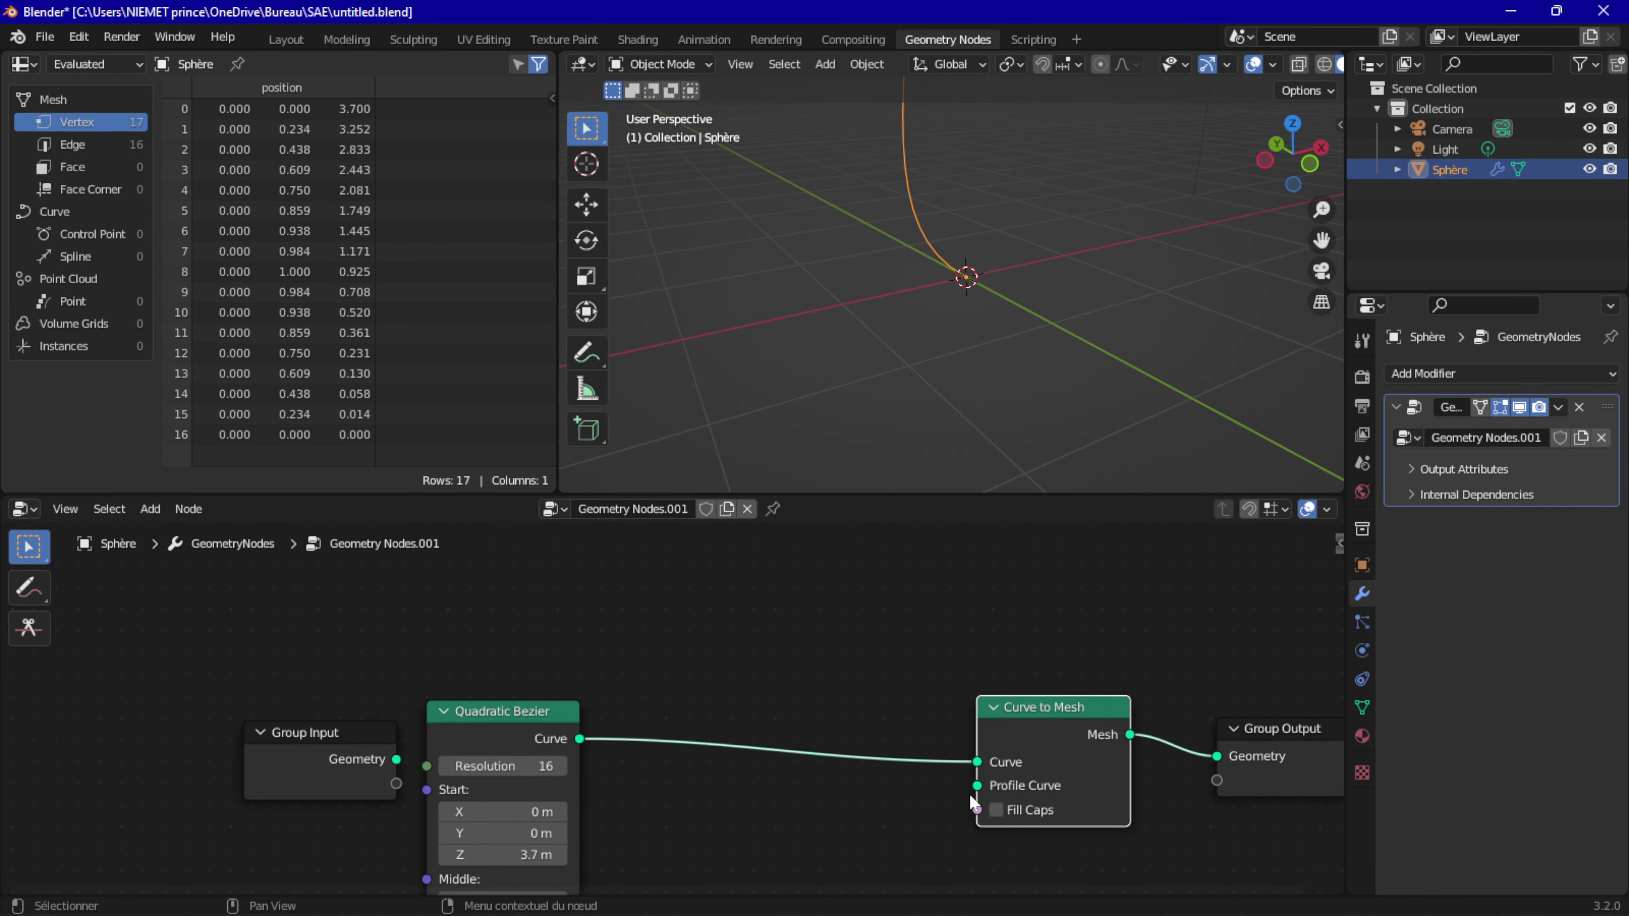
pyautogui.moveTo(774, 753); pyautogui.dragTo(717, 617, button='middle')
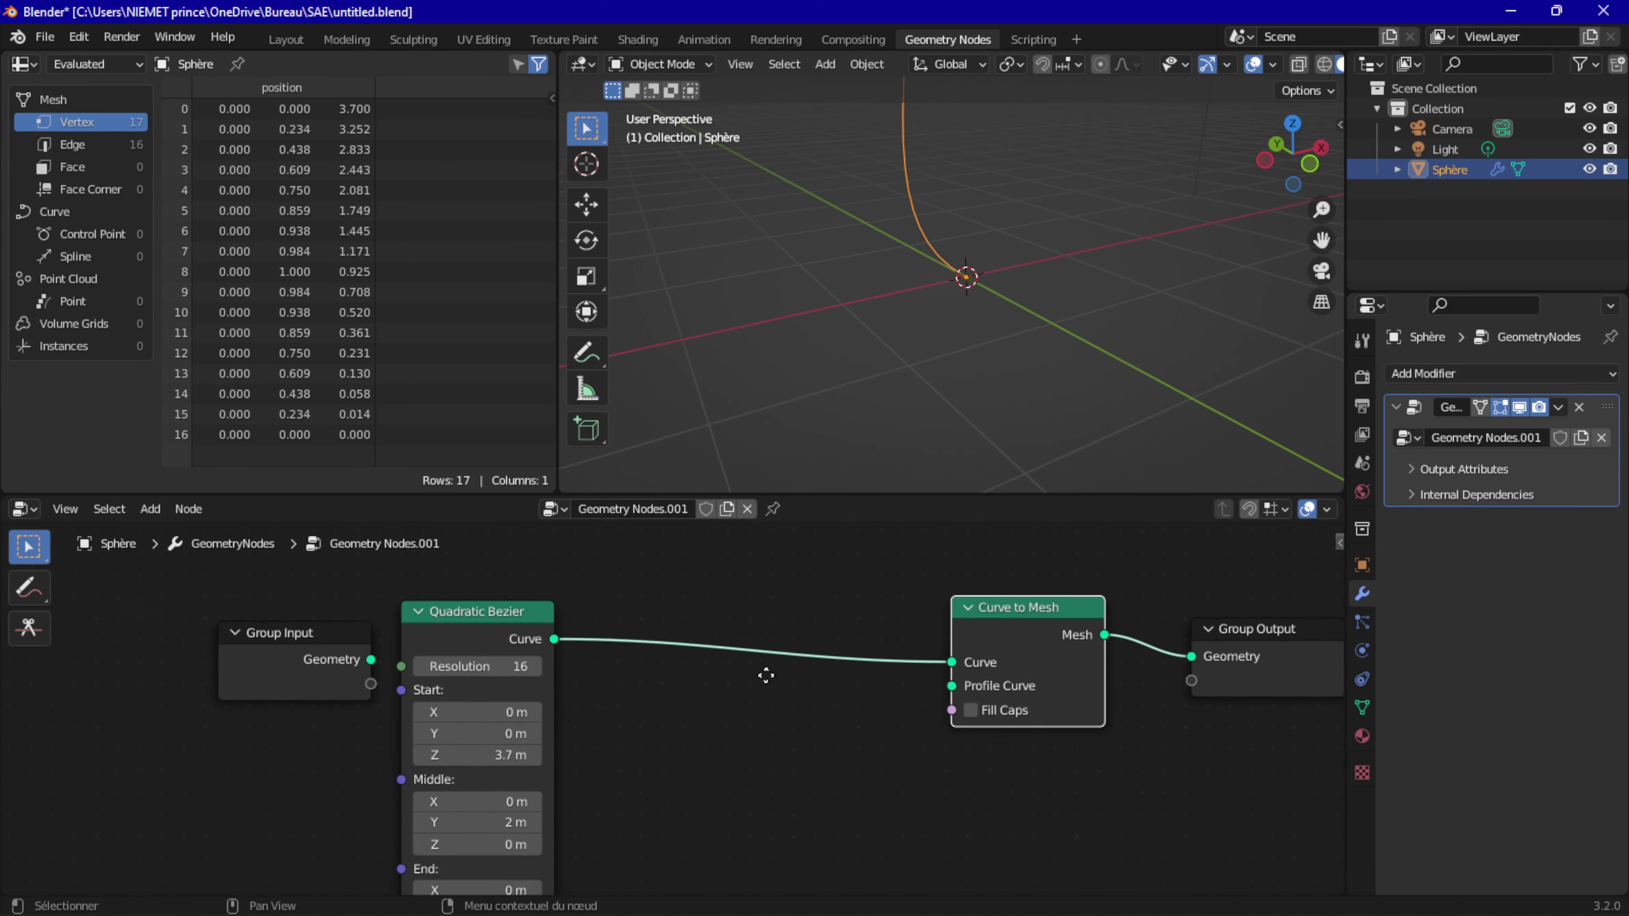
pyautogui.click(188, 510)
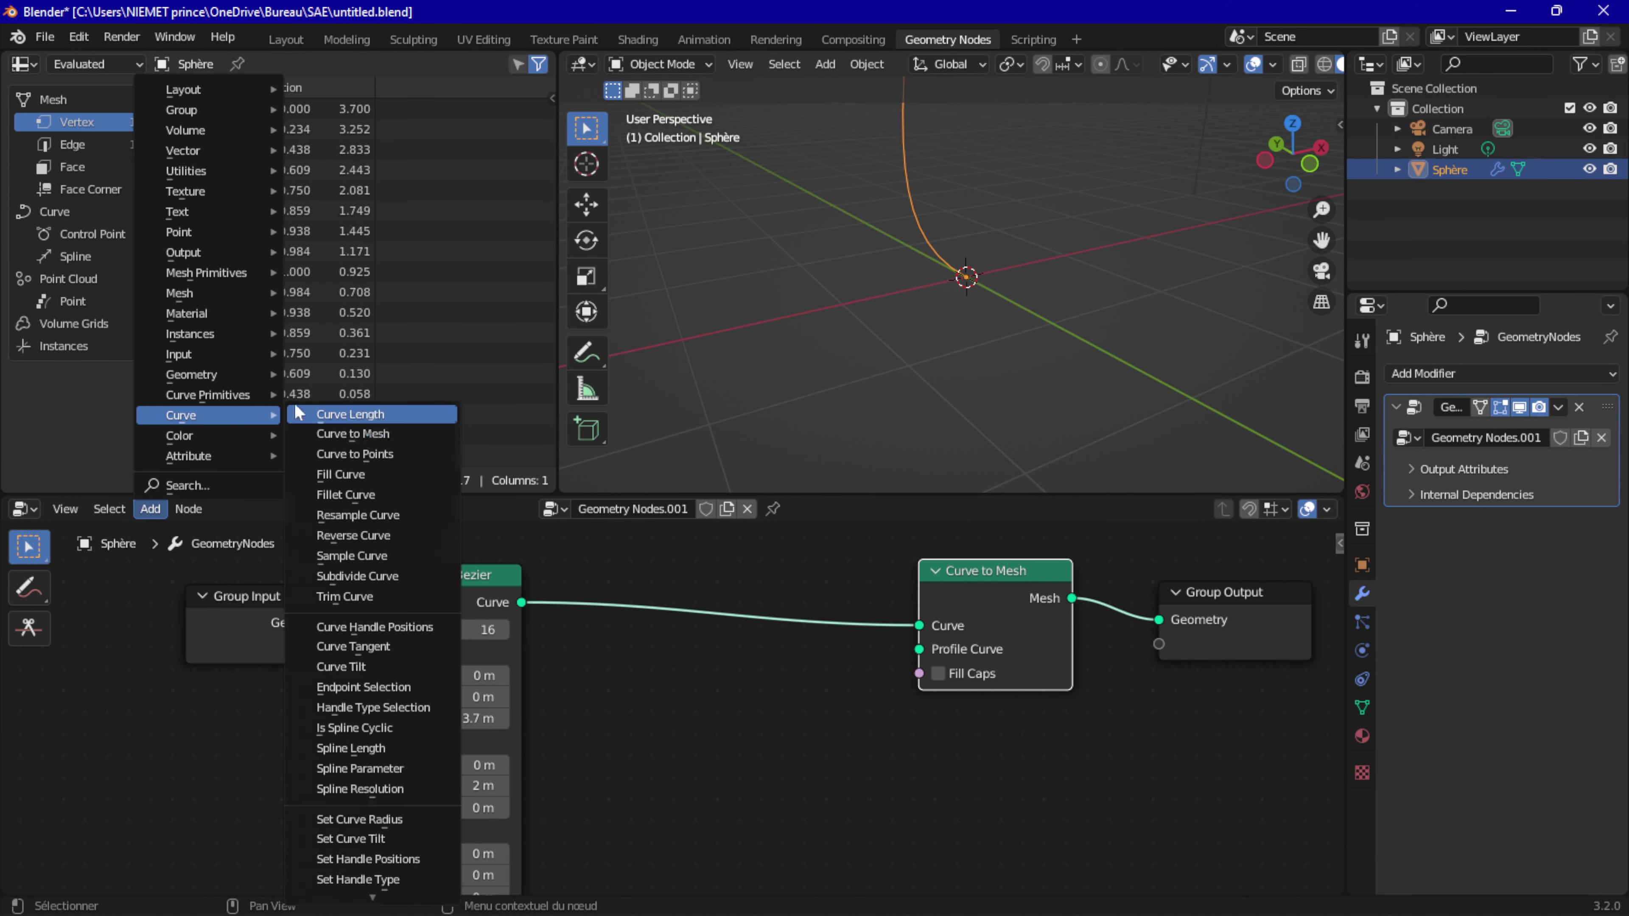
pyautogui.moveTo(208, 395)
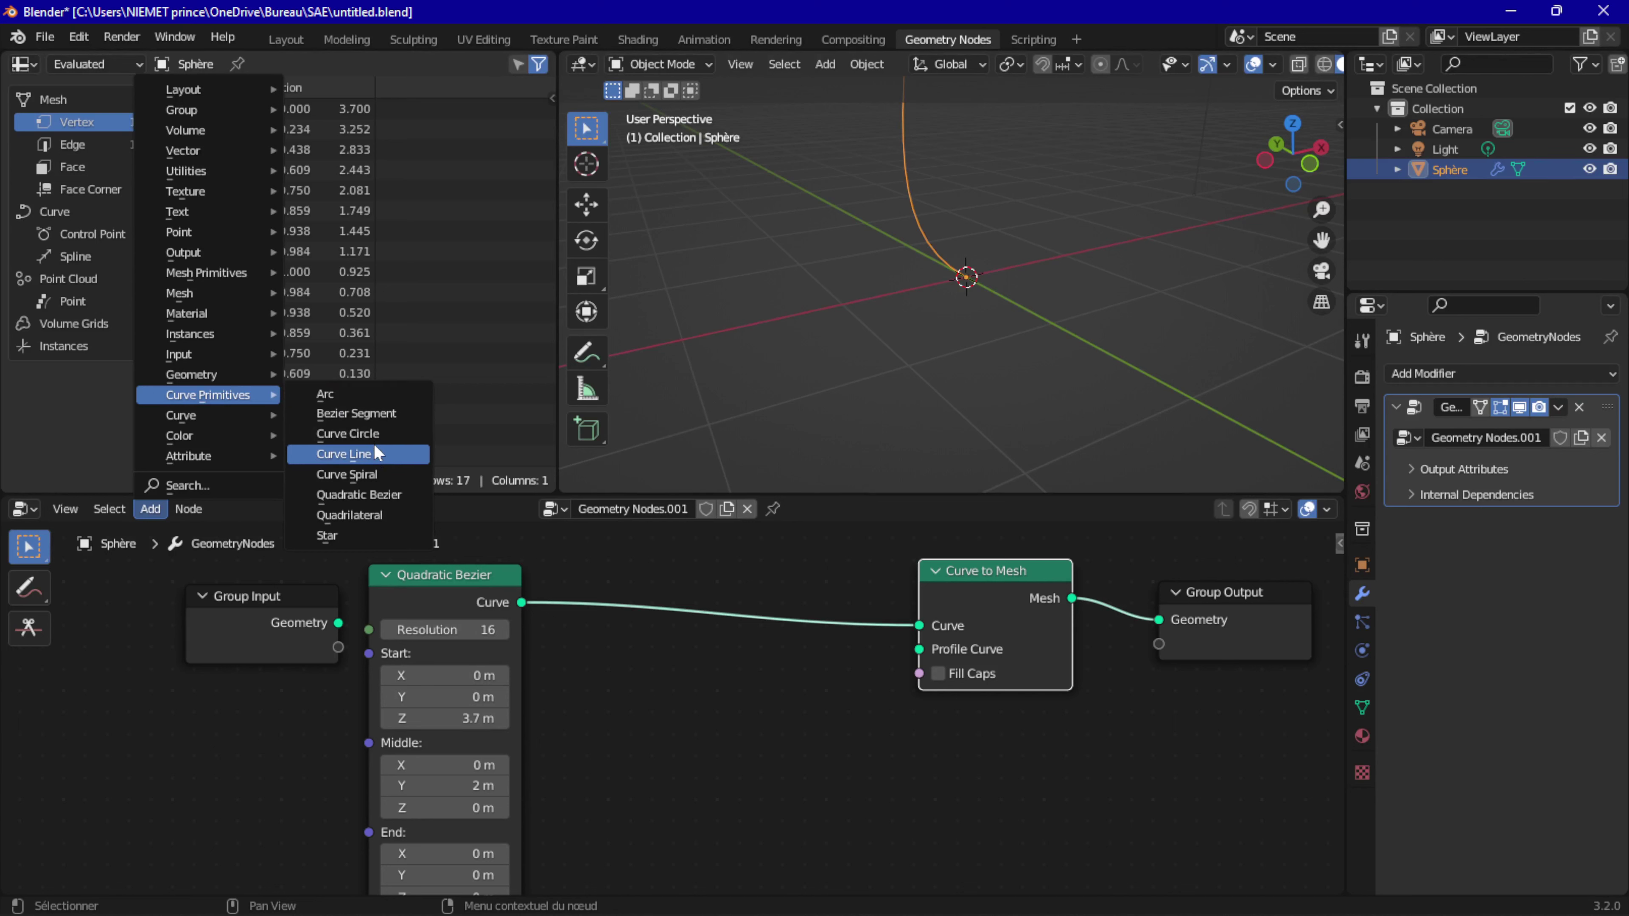
pyautogui.click(347, 433)
pyautogui.click(767, 683)
pyautogui.moveTo(786, 709); pyautogui.dragTo(926, 652)
pyautogui.click(730, 795)
pyautogui.write('0.5')
pyautogui.press('Return')
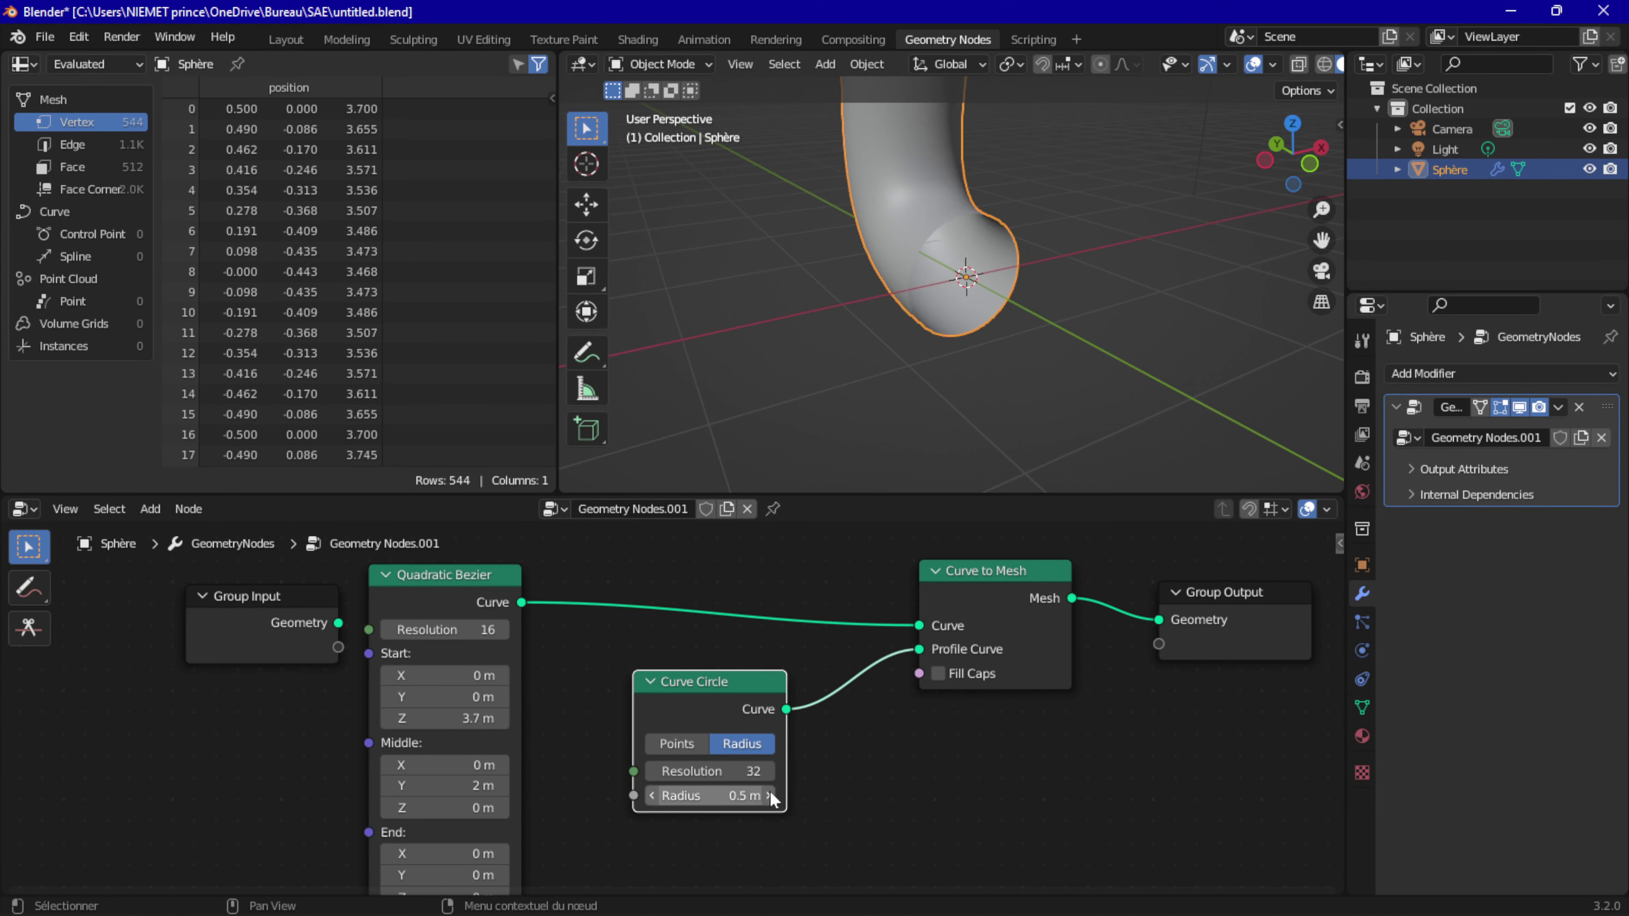
pyautogui.moveTo(734, 795); pyautogui.dragTo(614, 788)
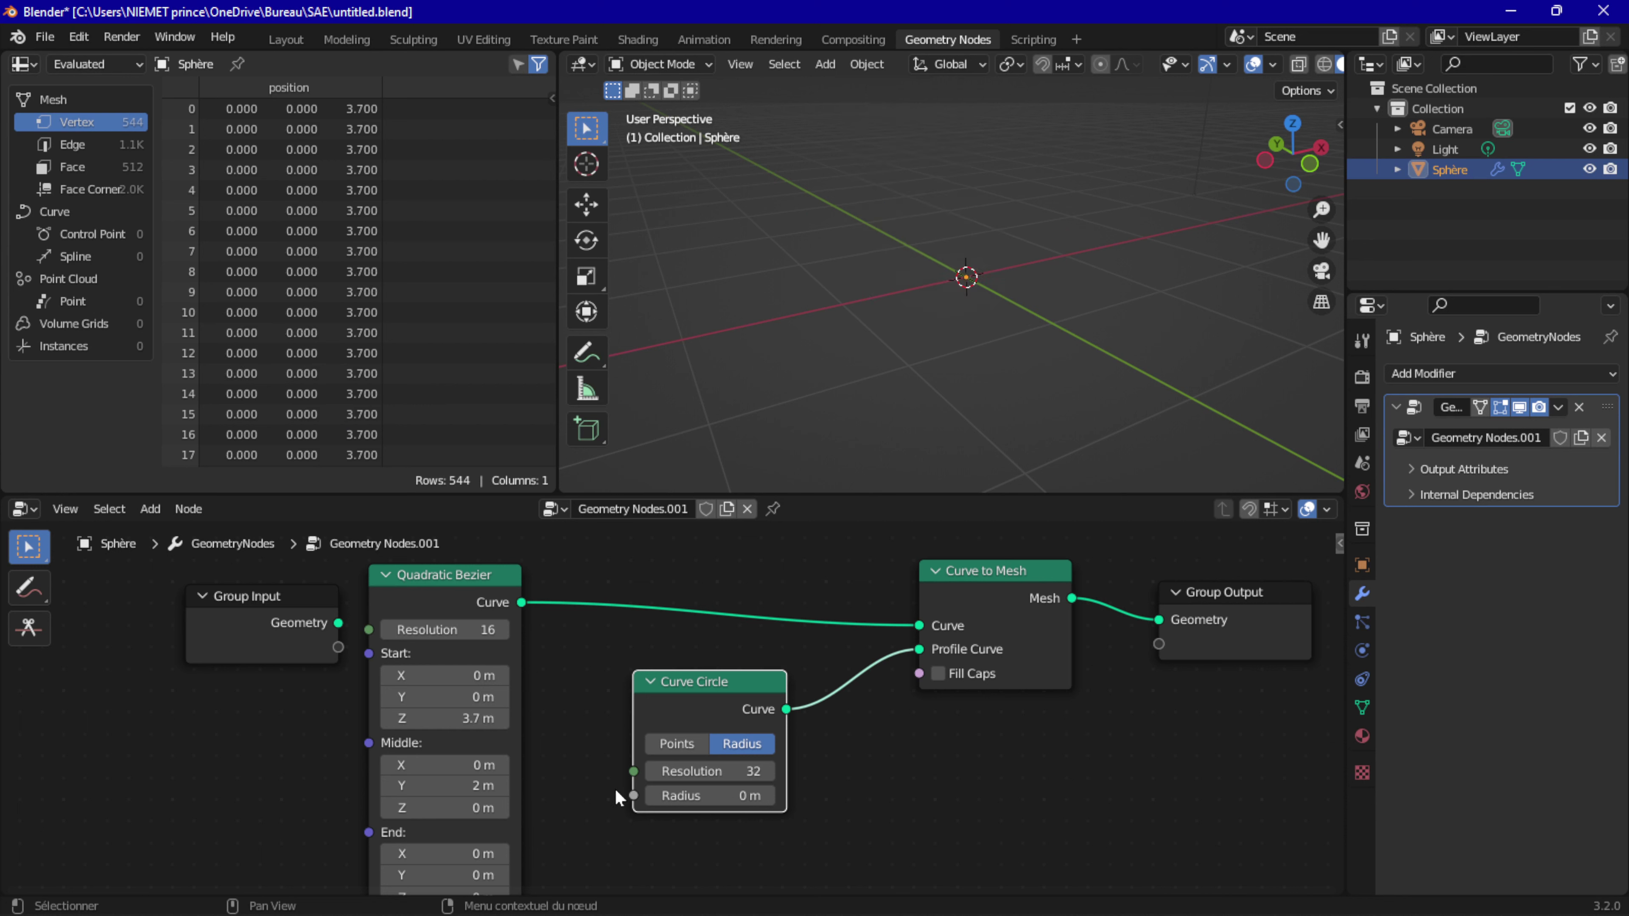
pyautogui.click(769, 795)
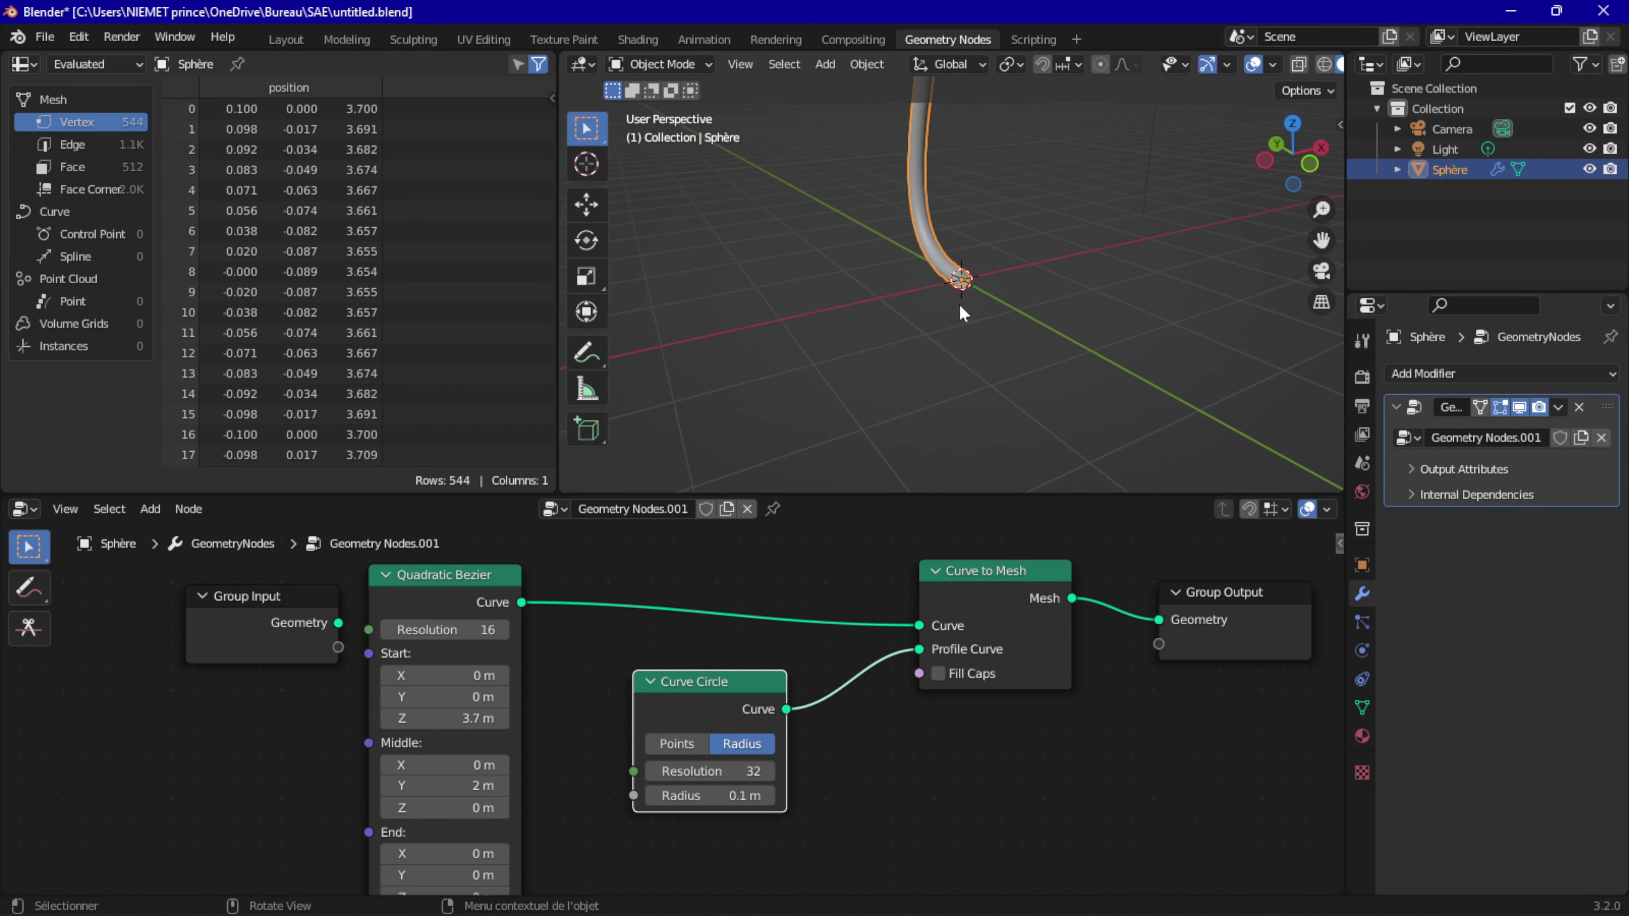
pyautogui.moveTo(1321, 239); pyautogui.dragTo(1327, 437)
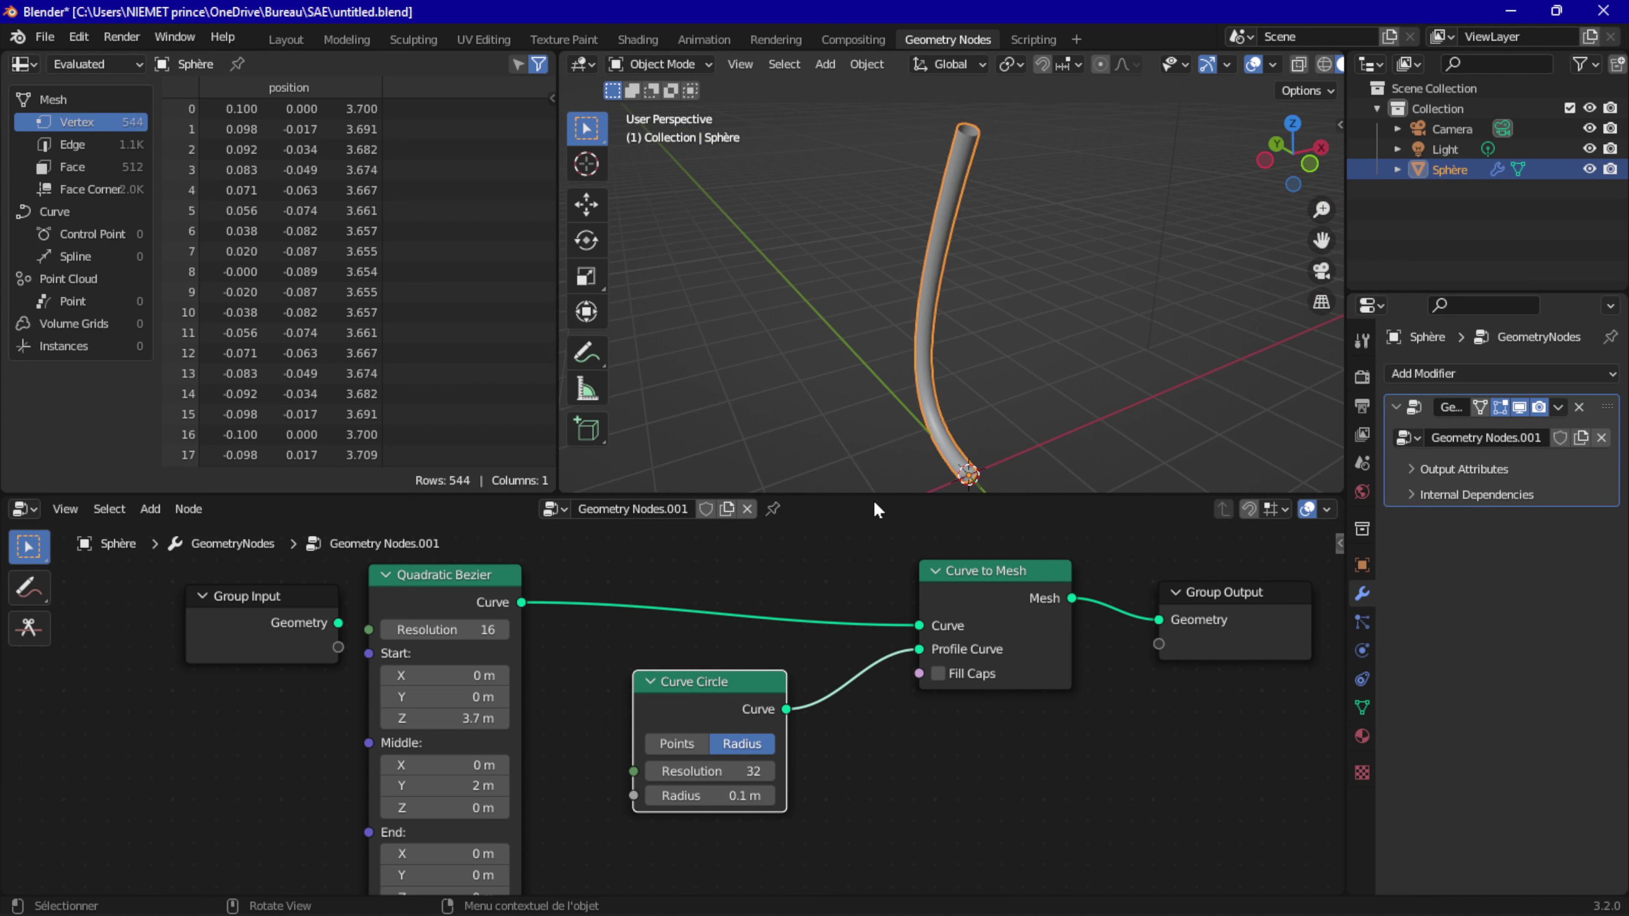
# Step: Replace the Curve Circle with a Quadrilateral node linked as the Profile Curve
pyautogui.press('x')
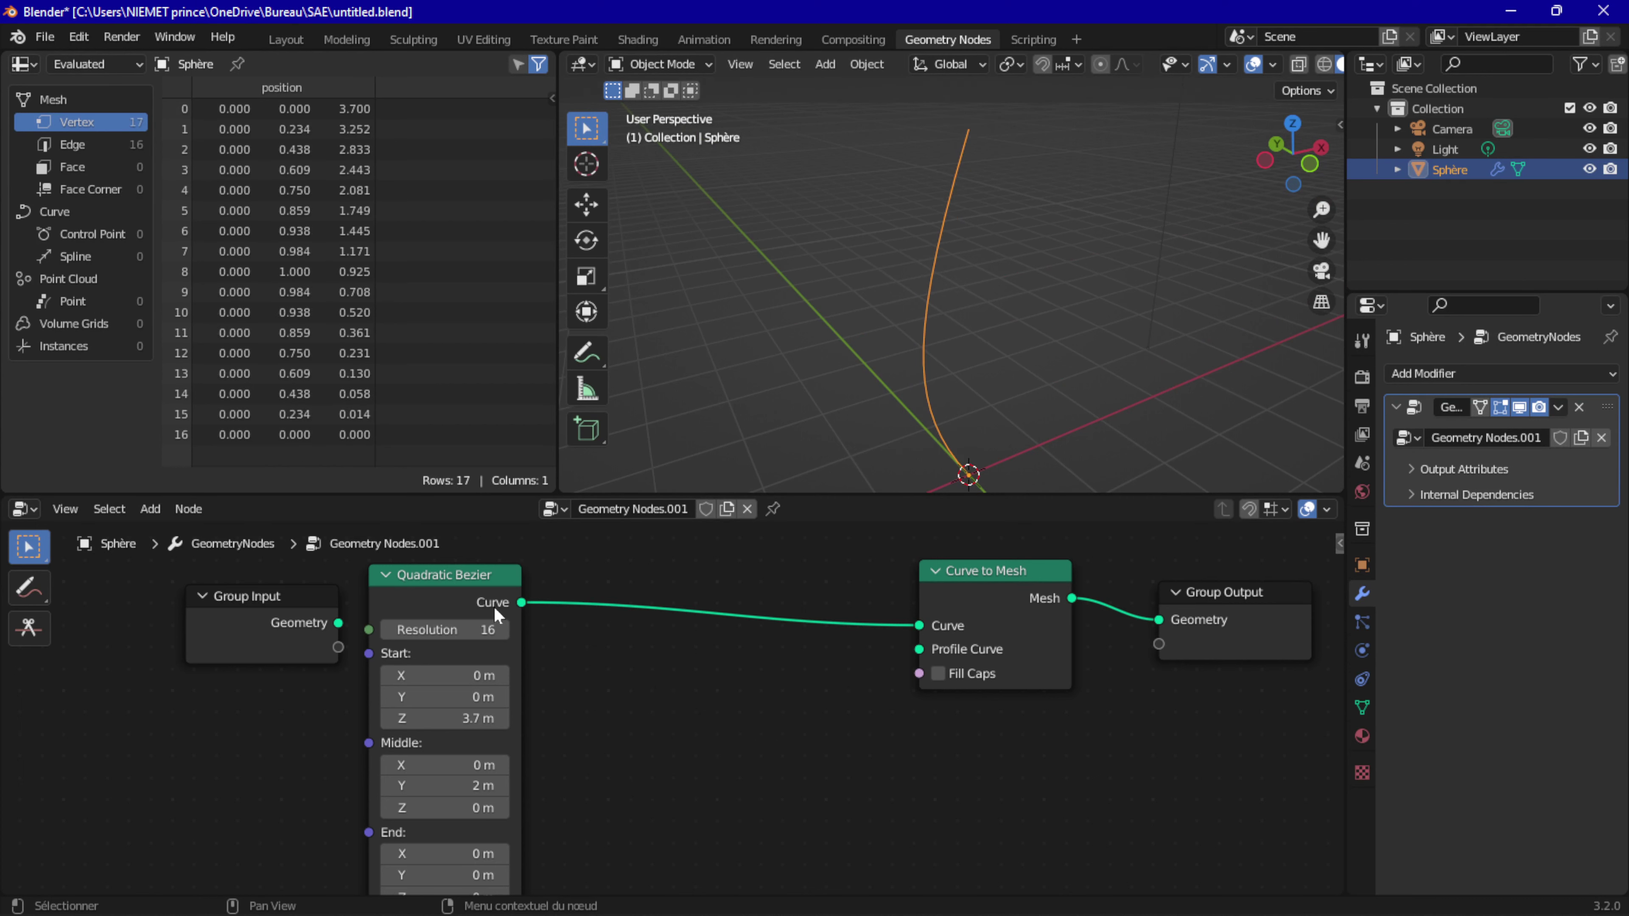
pyautogui.click(166, 513)
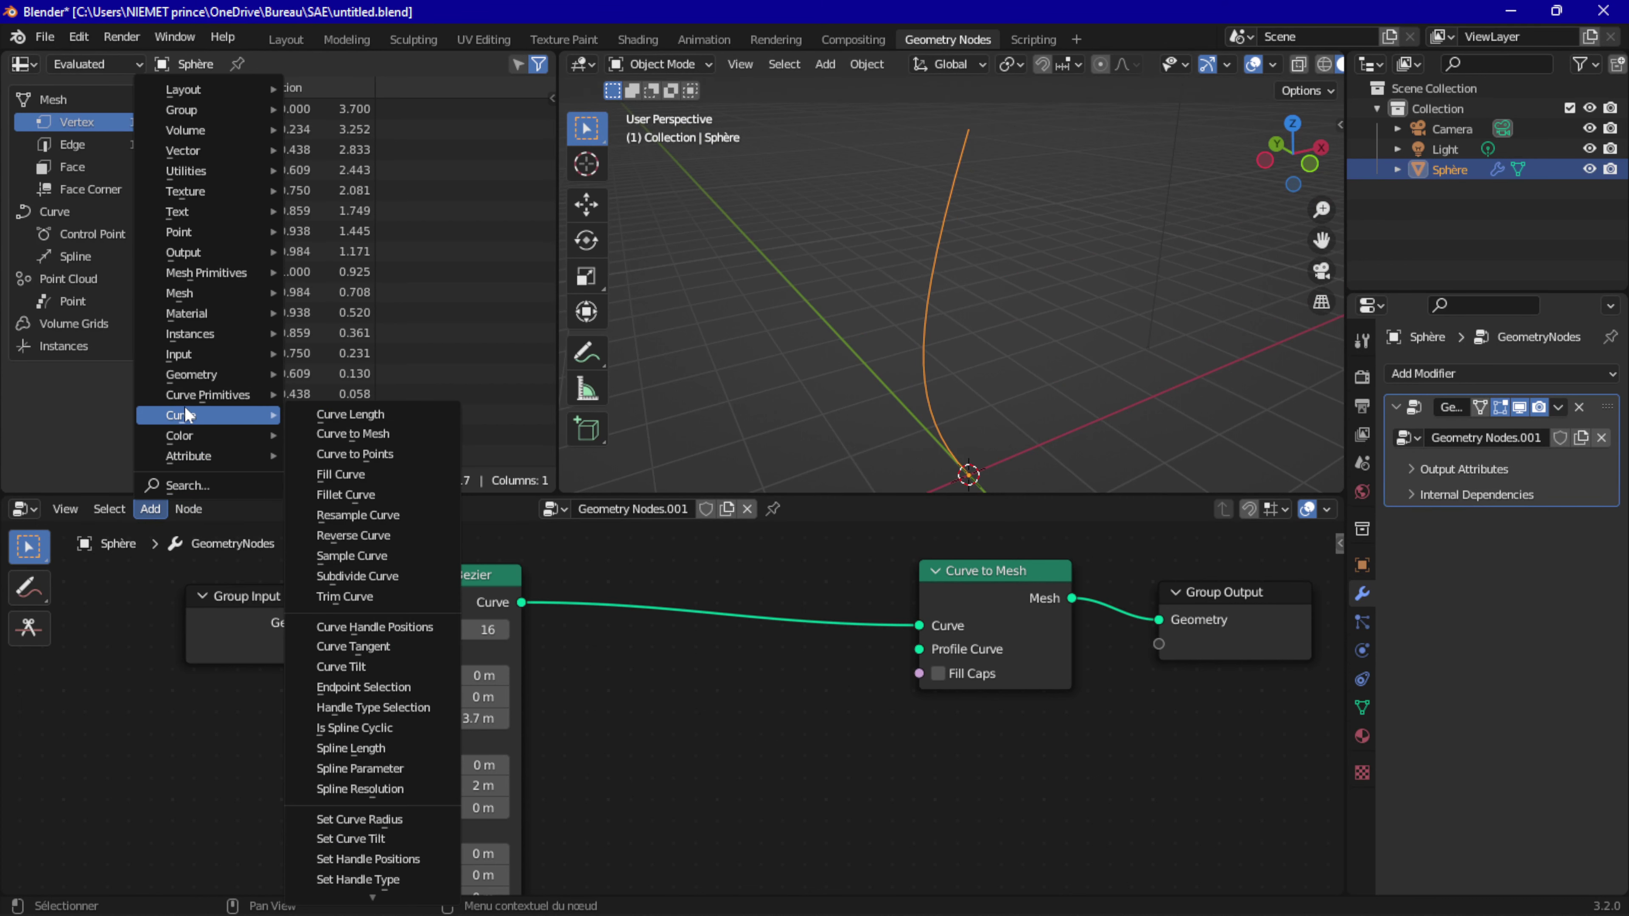
pyautogui.moveTo(207, 394)
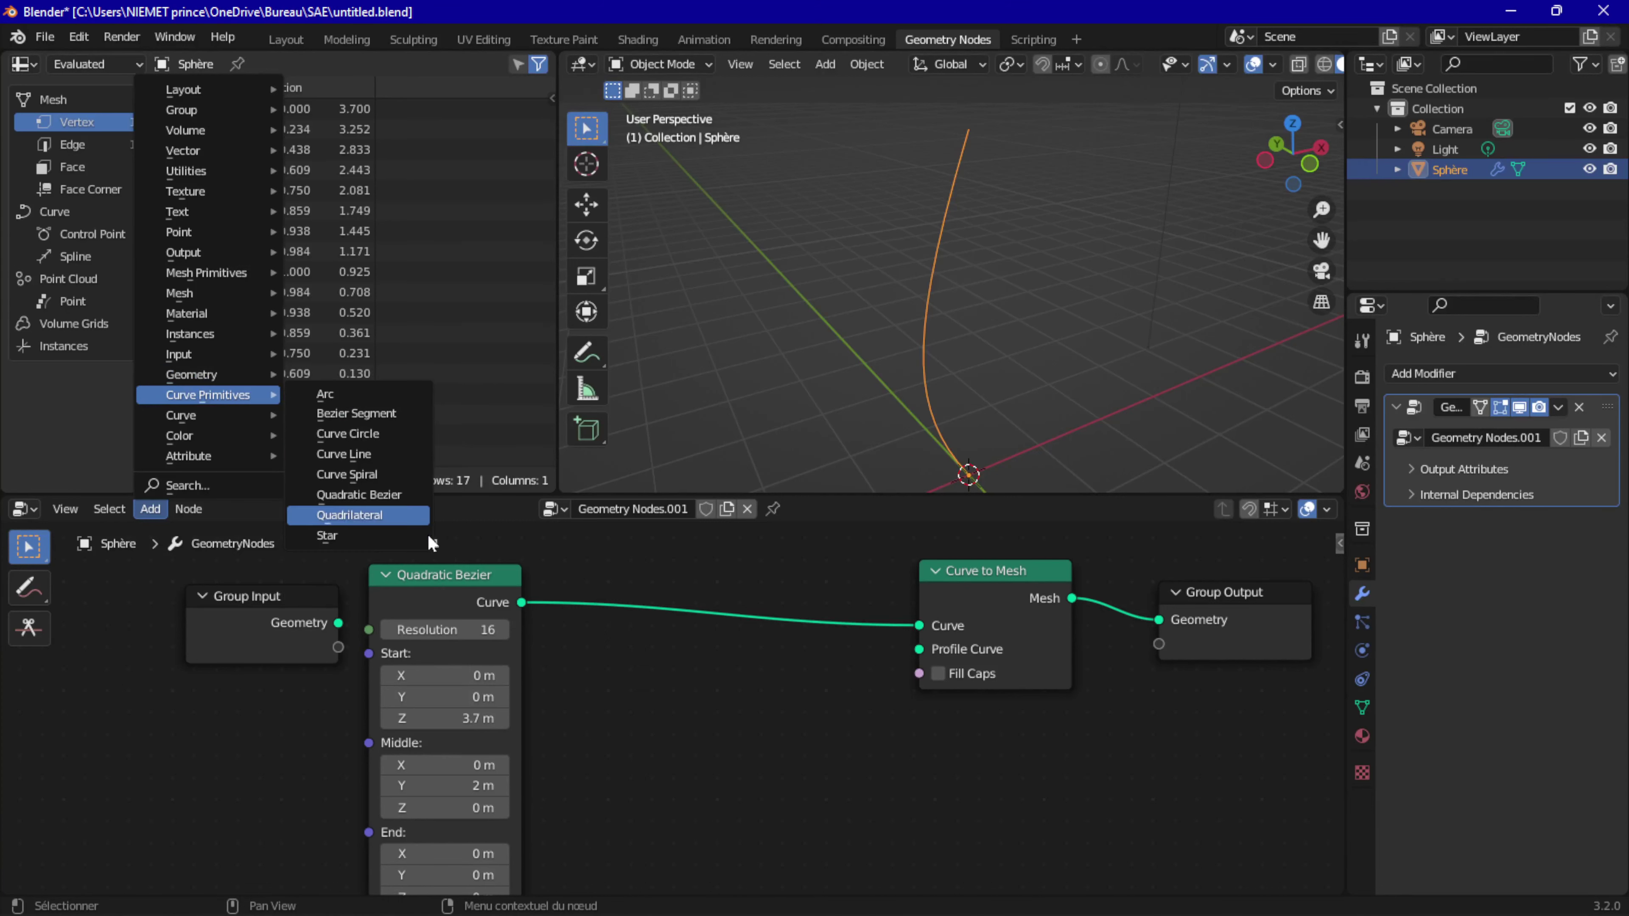
pyautogui.click(385, 518)
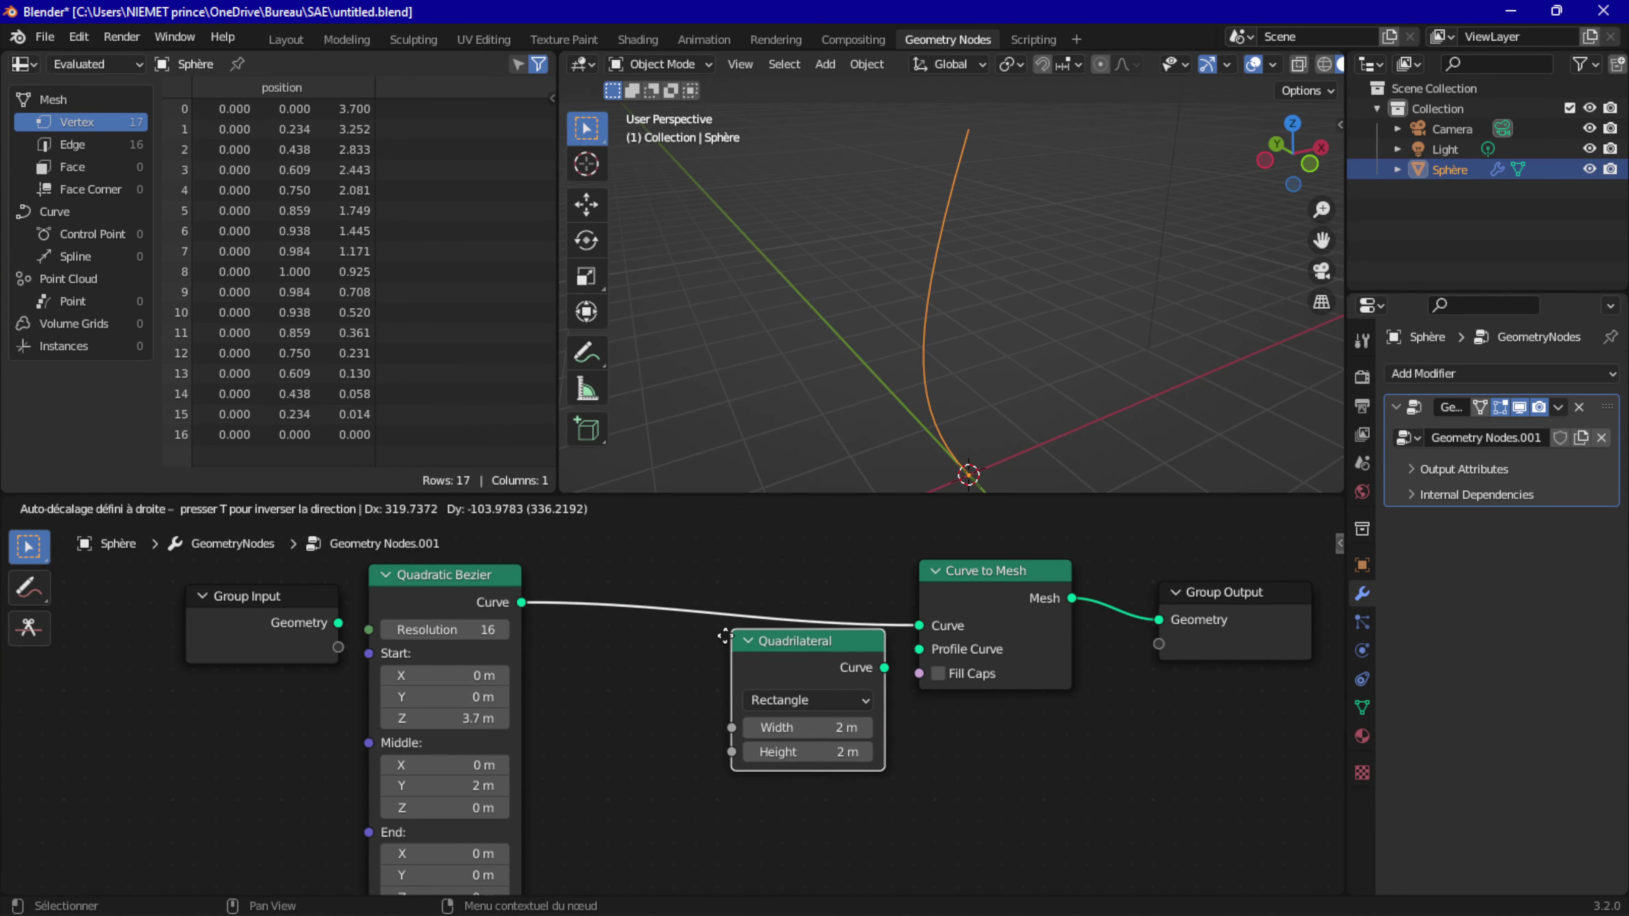
pyautogui.click(804, 659)
pyautogui.moveTo(808, 693); pyautogui.dragTo(921, 648)
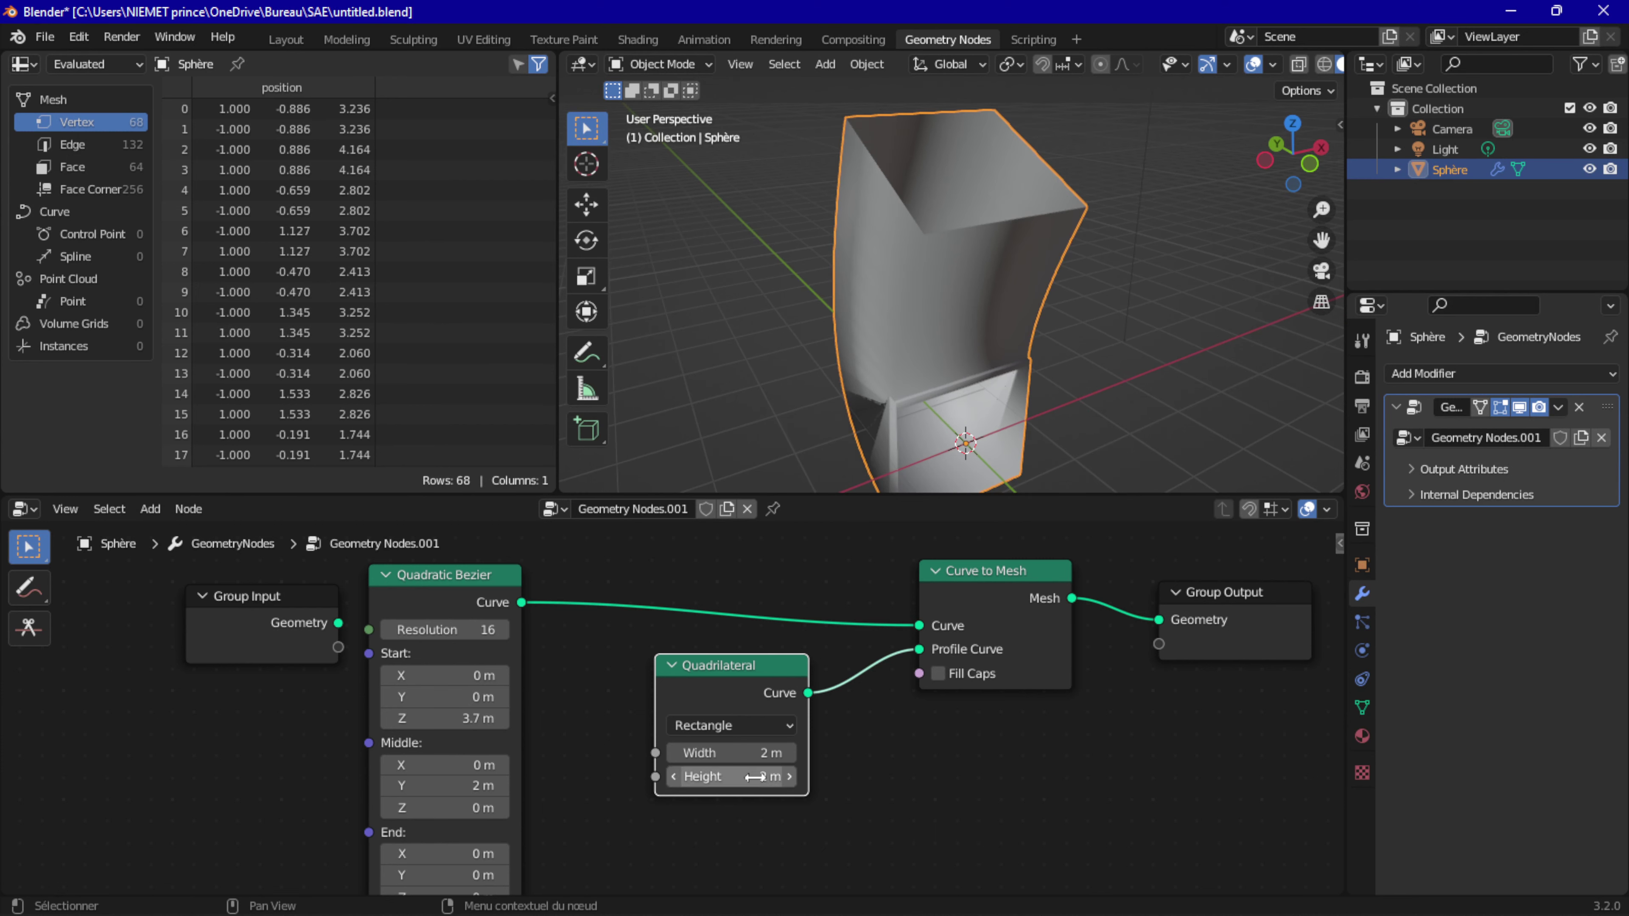
# Step: Size the rectangle profile to 0.9 m wide and 1 m high
pyautogui.moveTo(769, 776); pyautogui.dragTo(749, 775)
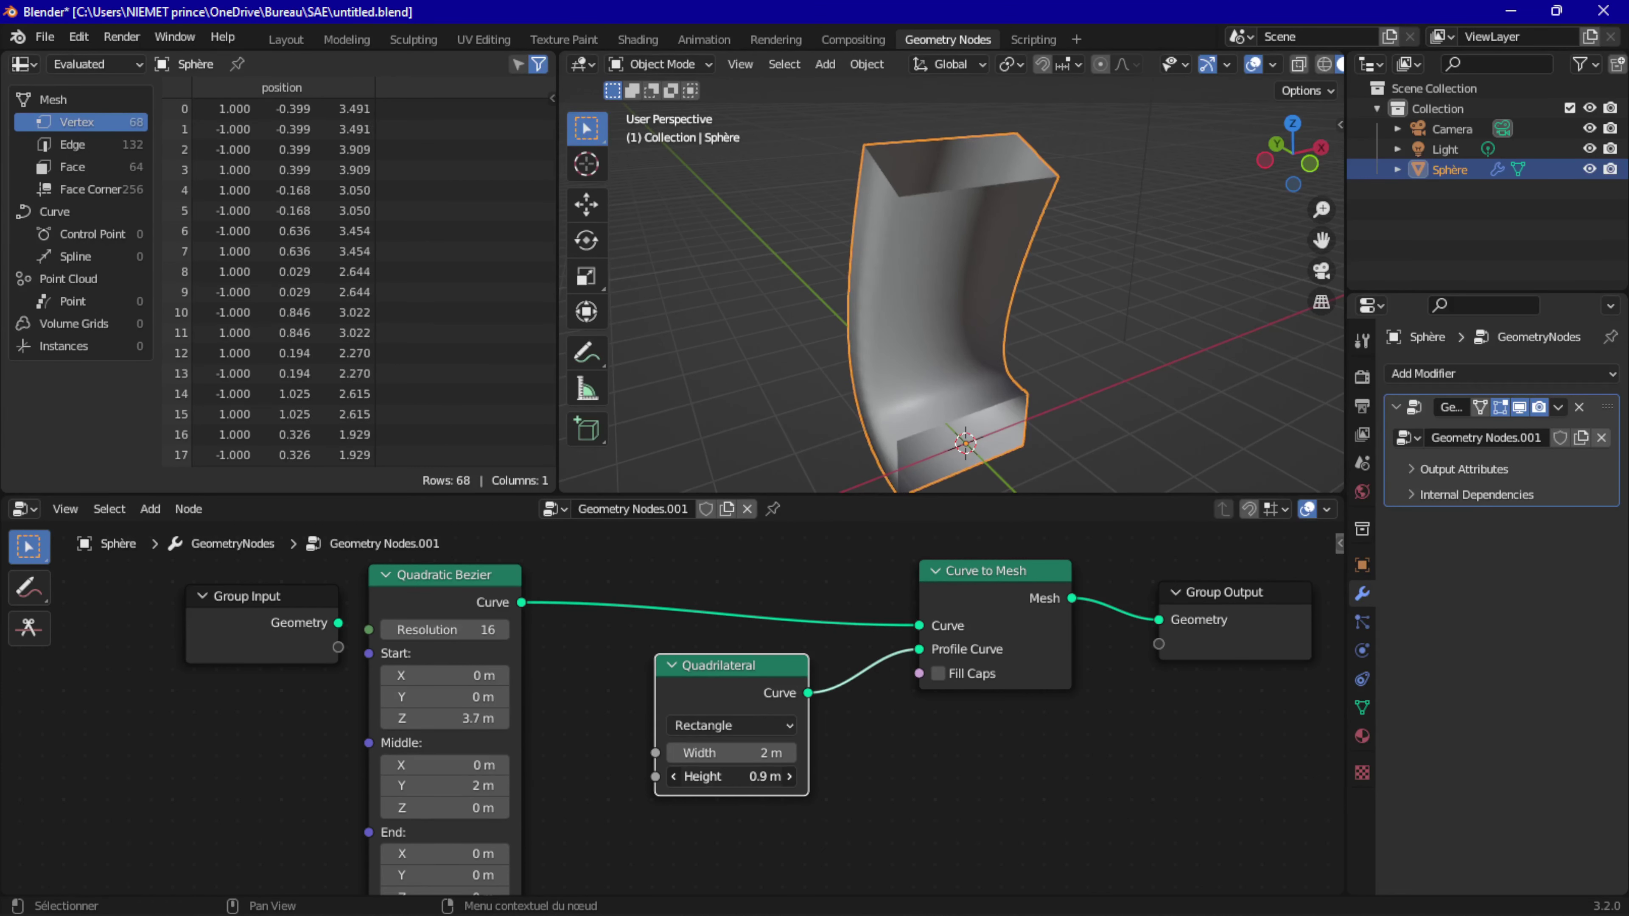
pyautogui.doubleClick(731, 752)
pyautogui.write('0.1')
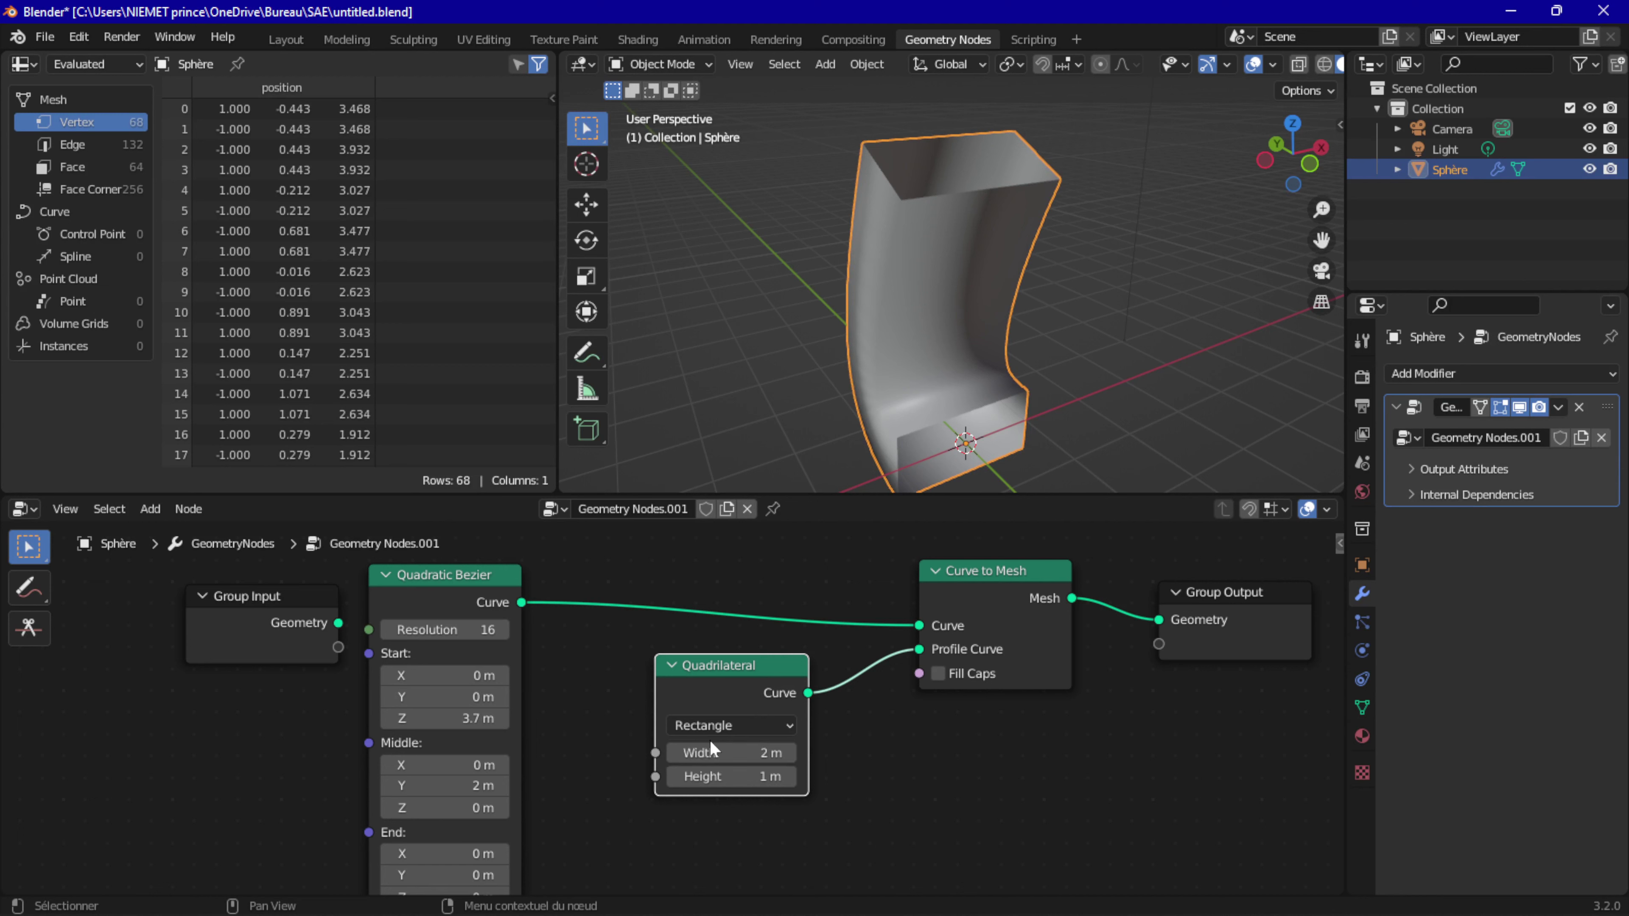
pyautogui.press('Return')
pyautogui.moveTo(731, 752); pyautogui.dragTo(756, 752)
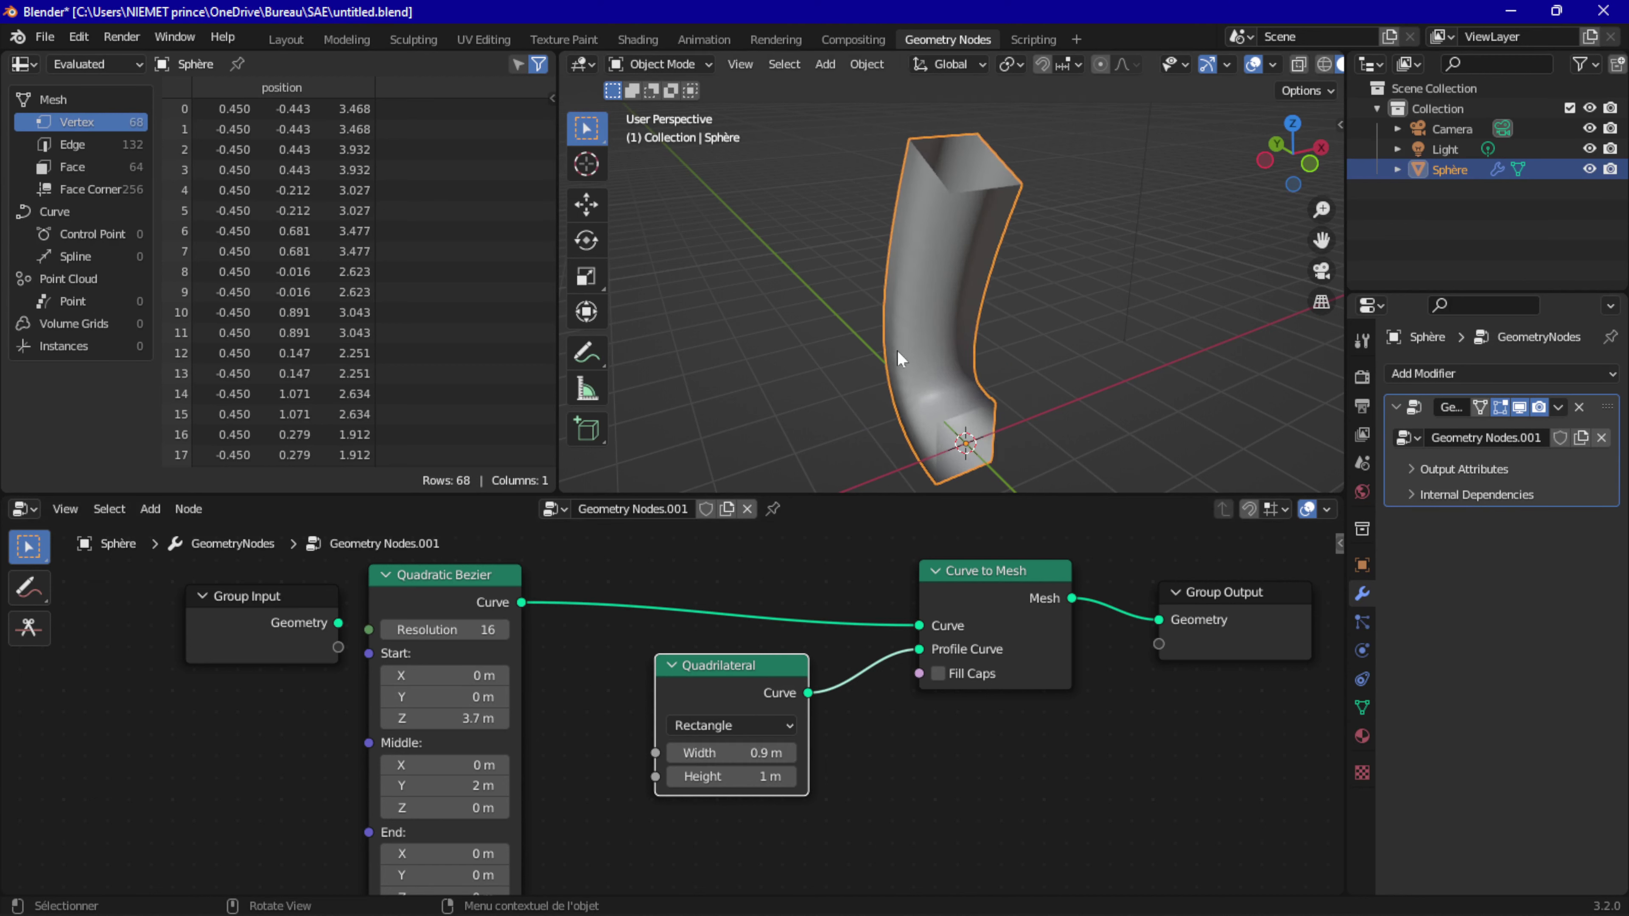
pyautogui.moveTo(901, 353)
pyautogui.mouseDown(button='middle')
pyautogui.moveTo(921, 414)
pyautogui.moveTo(996, 189)
pyautogui.moveTo(859, 550)
pyautogui.mouseUp(button='middle')
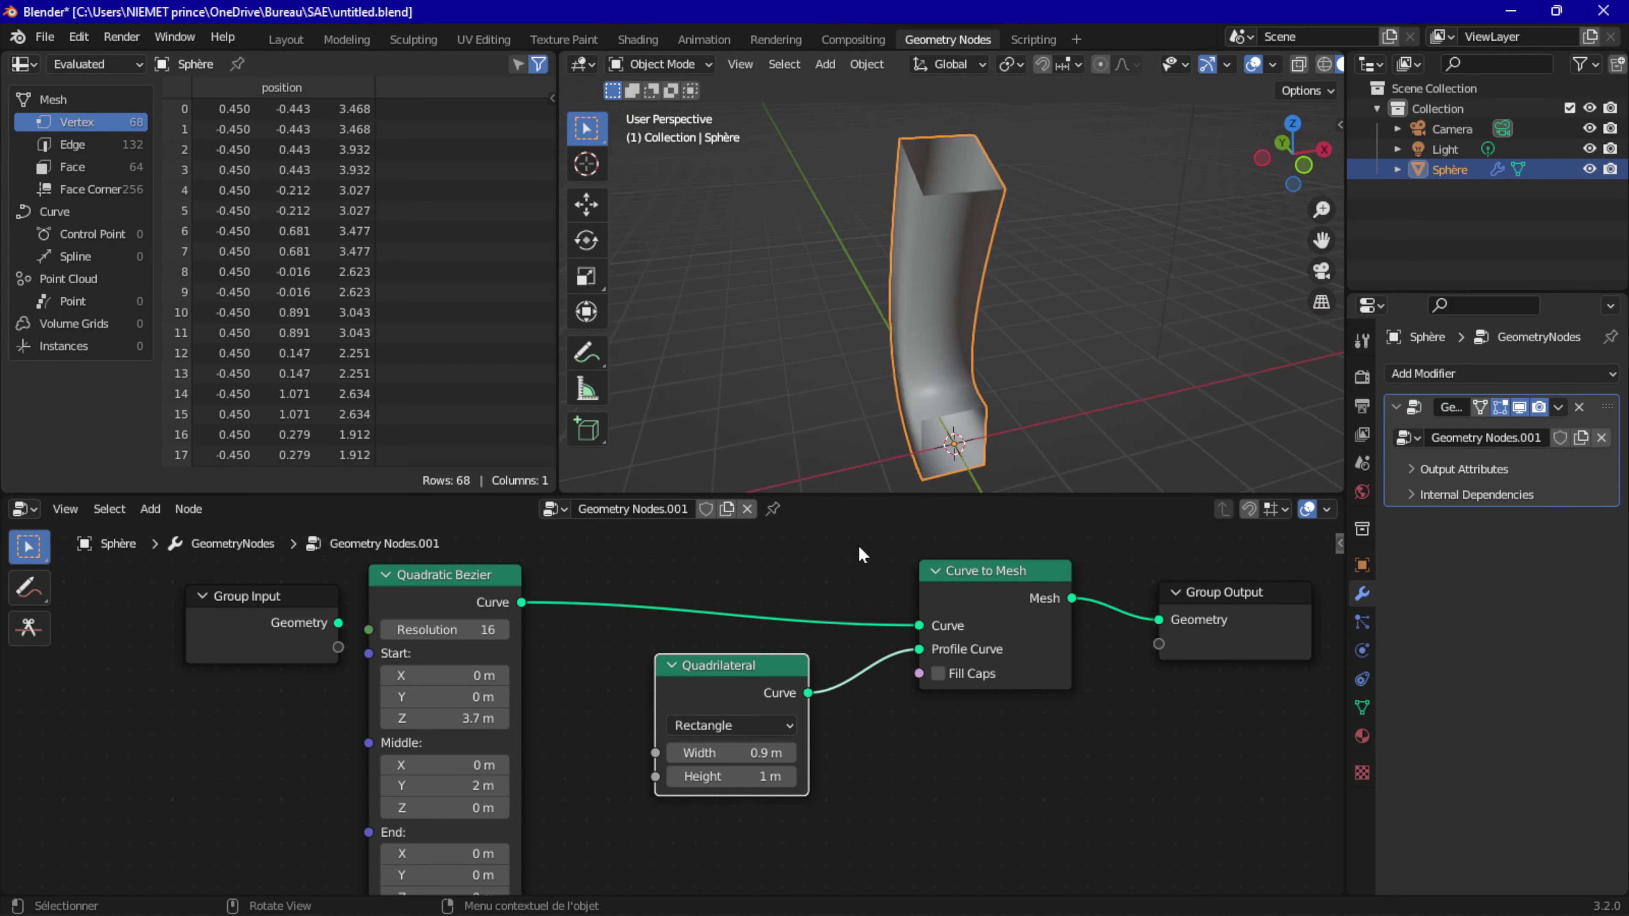
# Step: Replace the Quadrilateral with a Star curve node linked as the Profile Curve
pyautogui.press('x')
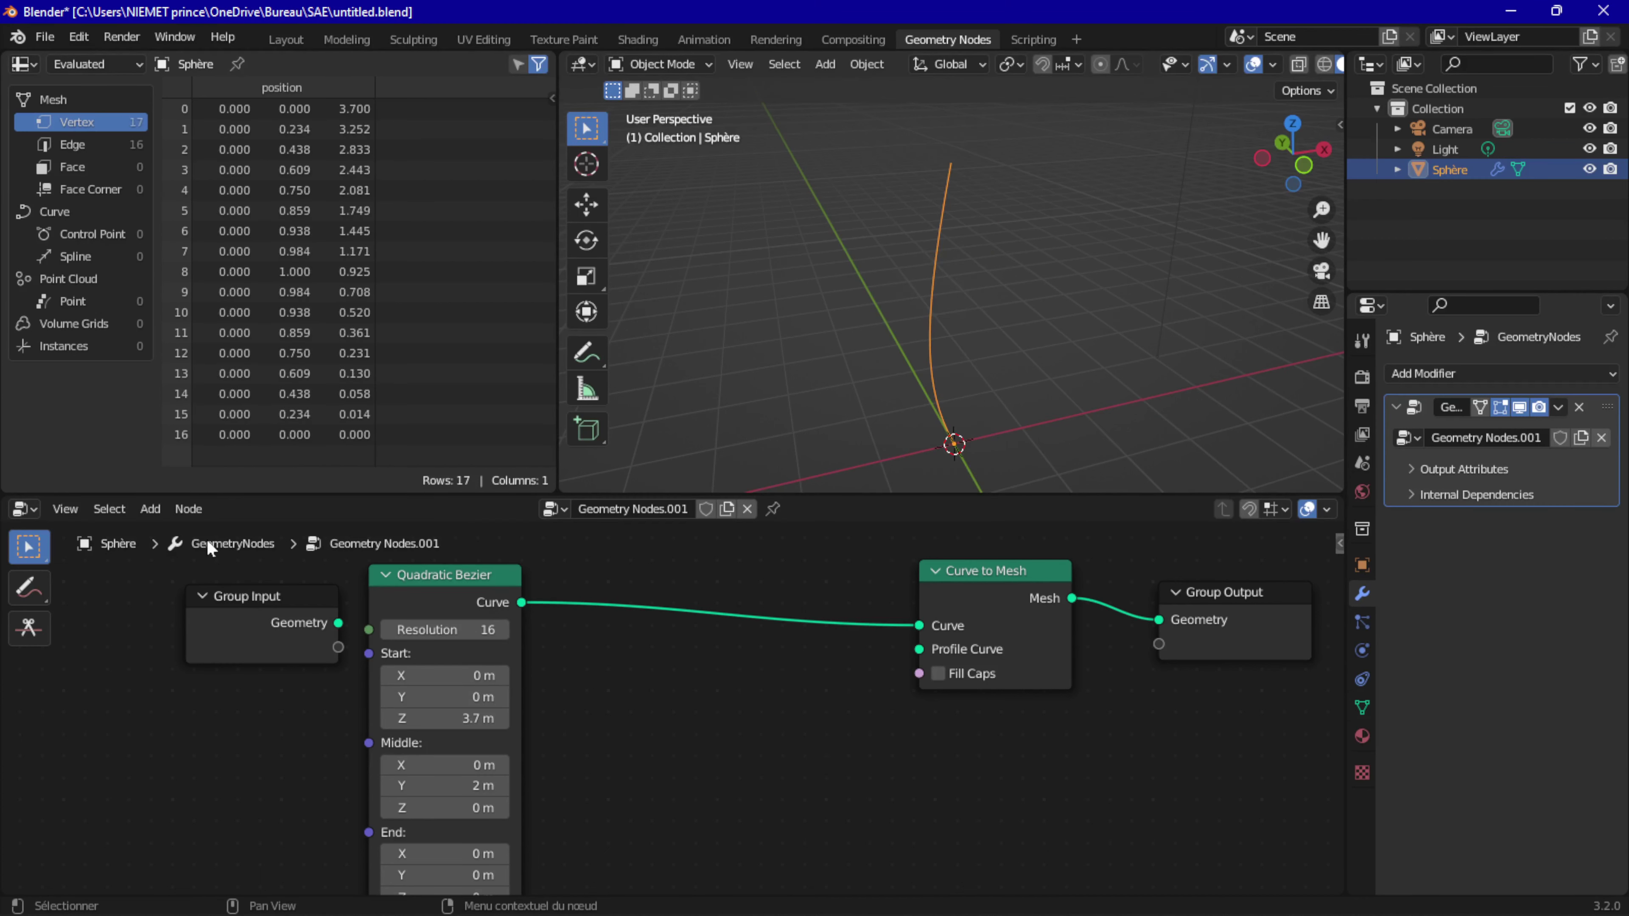
pyautogui.click(150, 509)
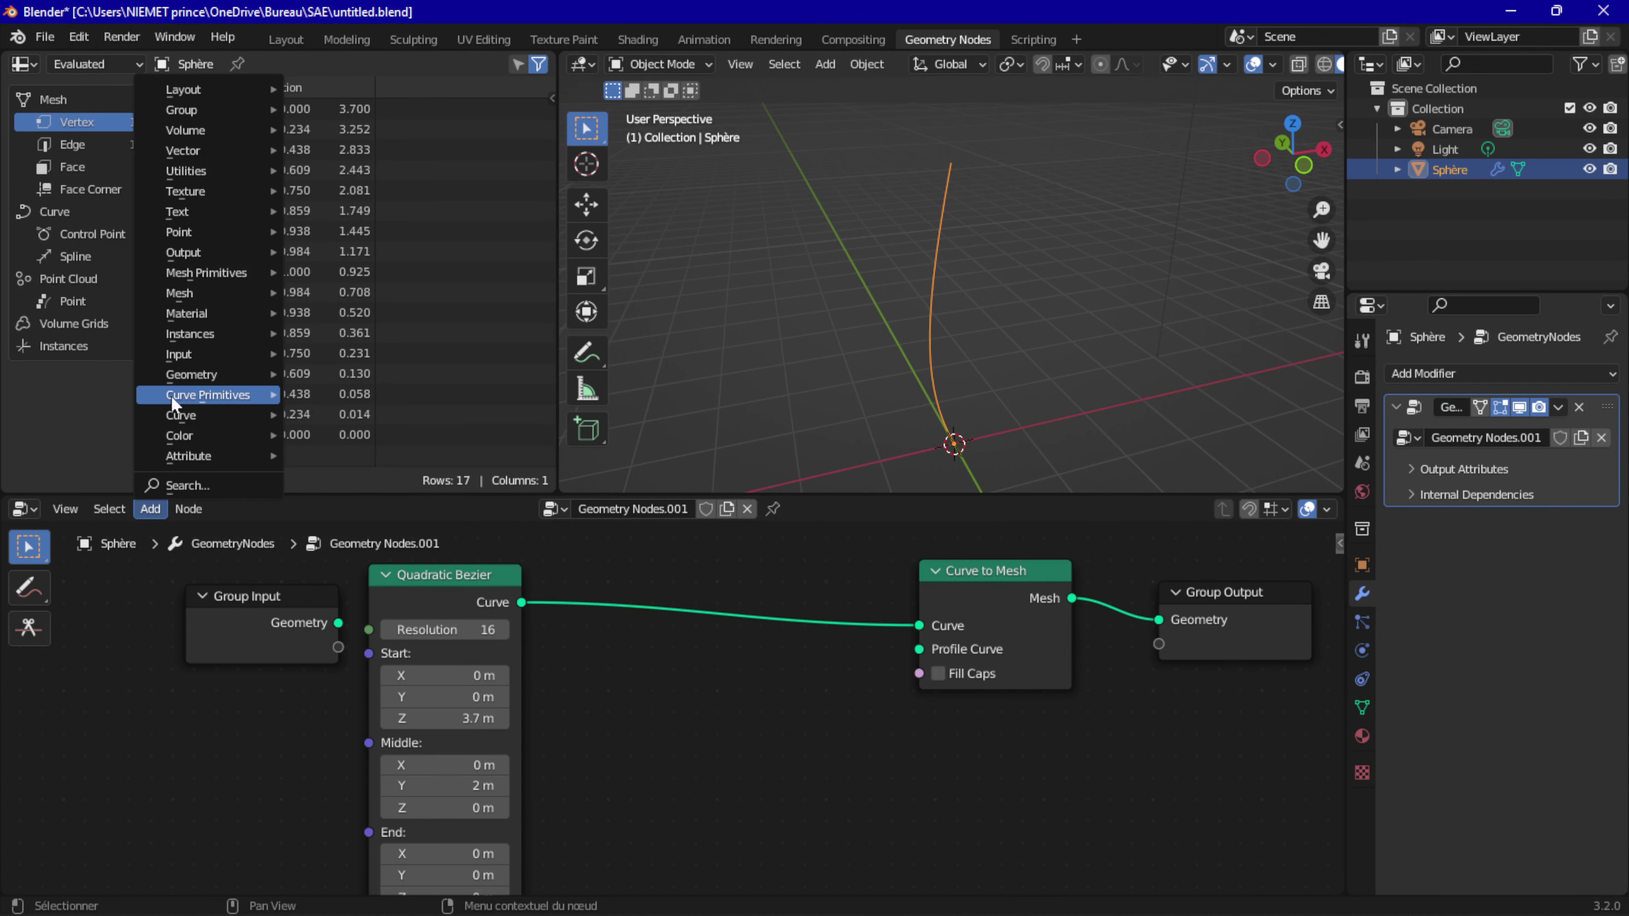
pyautogui.moveTo(207, 394)
pyautogui.click(346, 539)
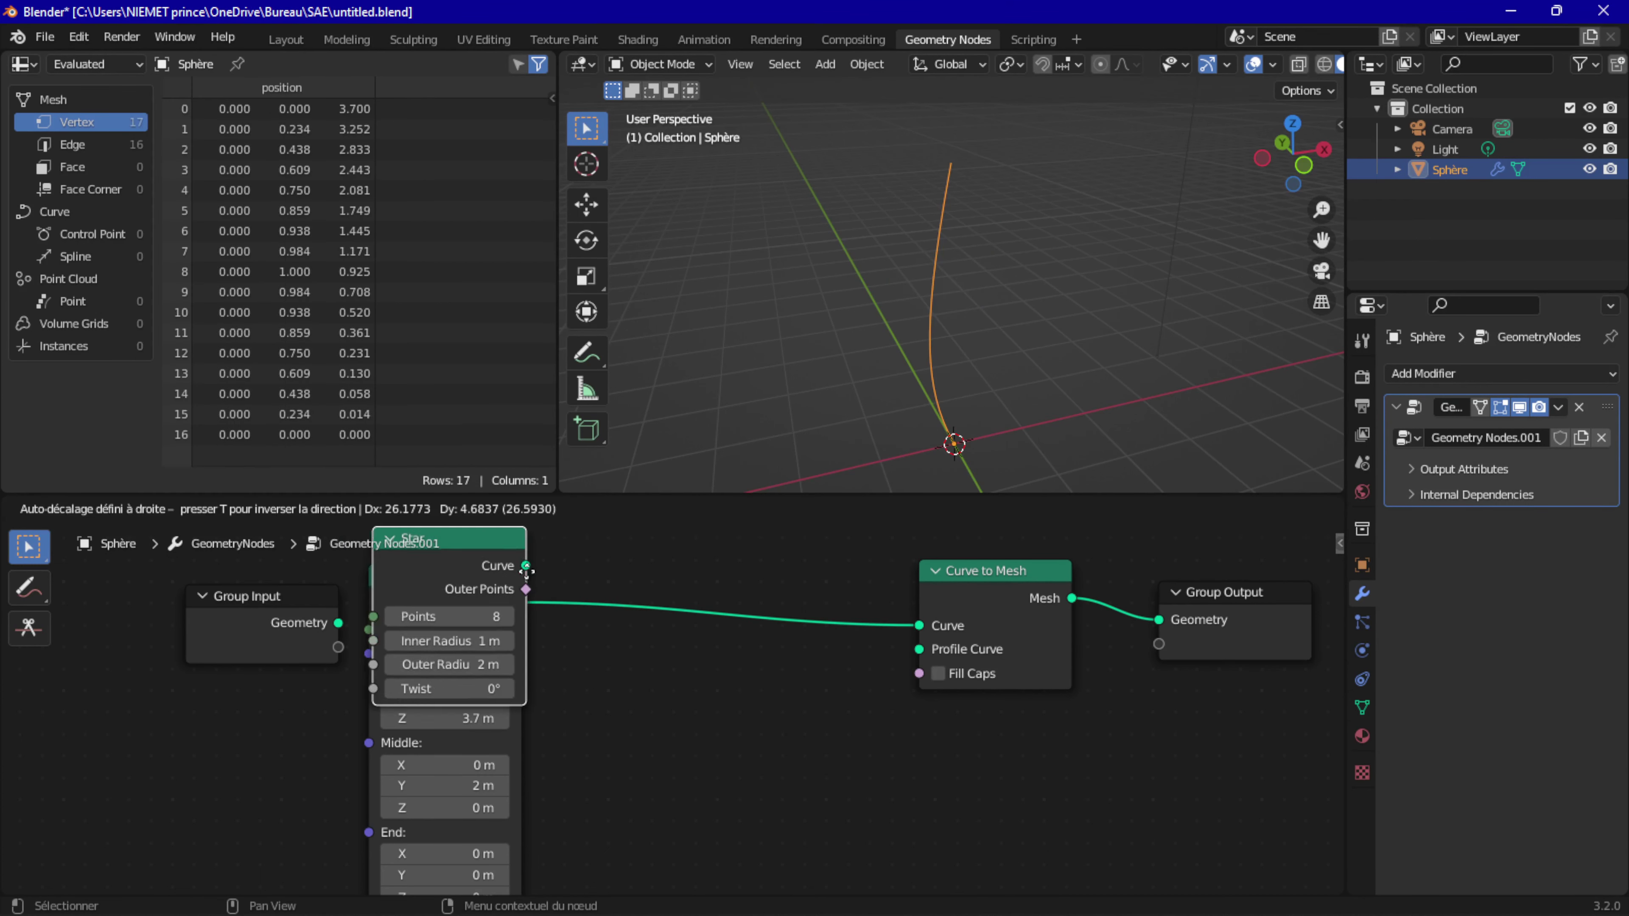
pyautogui.moveTo(819, 695); pyautogui.dragTo(918, 650)
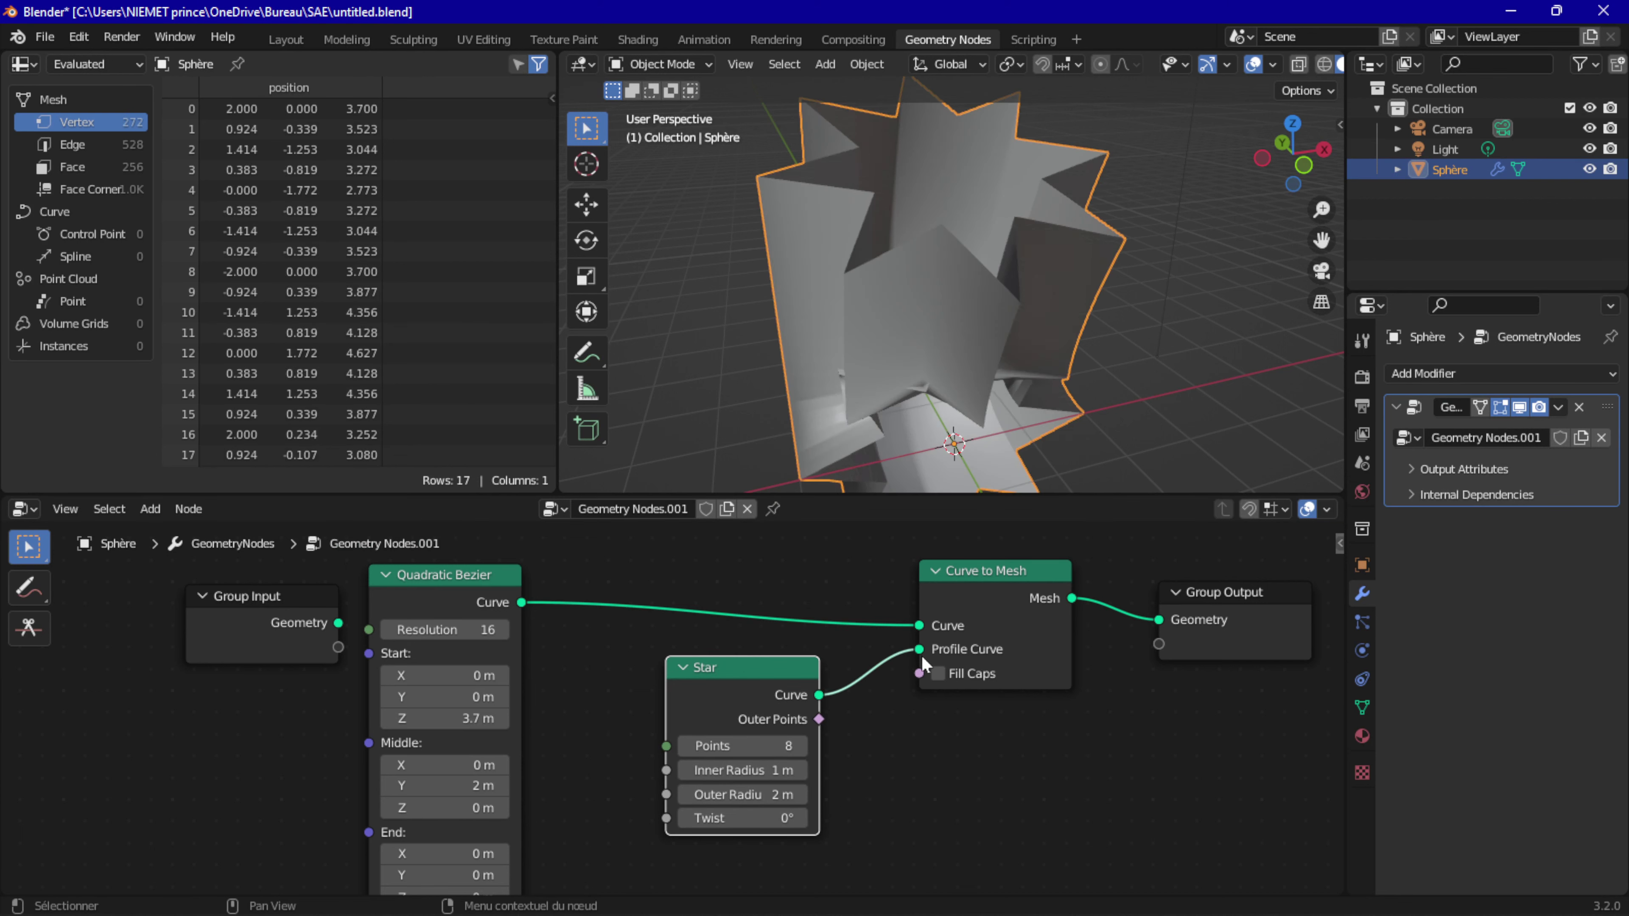
pyautogui.moveTo(935, 354)
pyautogui.mouseDown(button='middle')
pyautogui.moveTo(970, 359)
pyautogui.moveTo(947, 329)
pyautogui.mouseUp(button='middle')
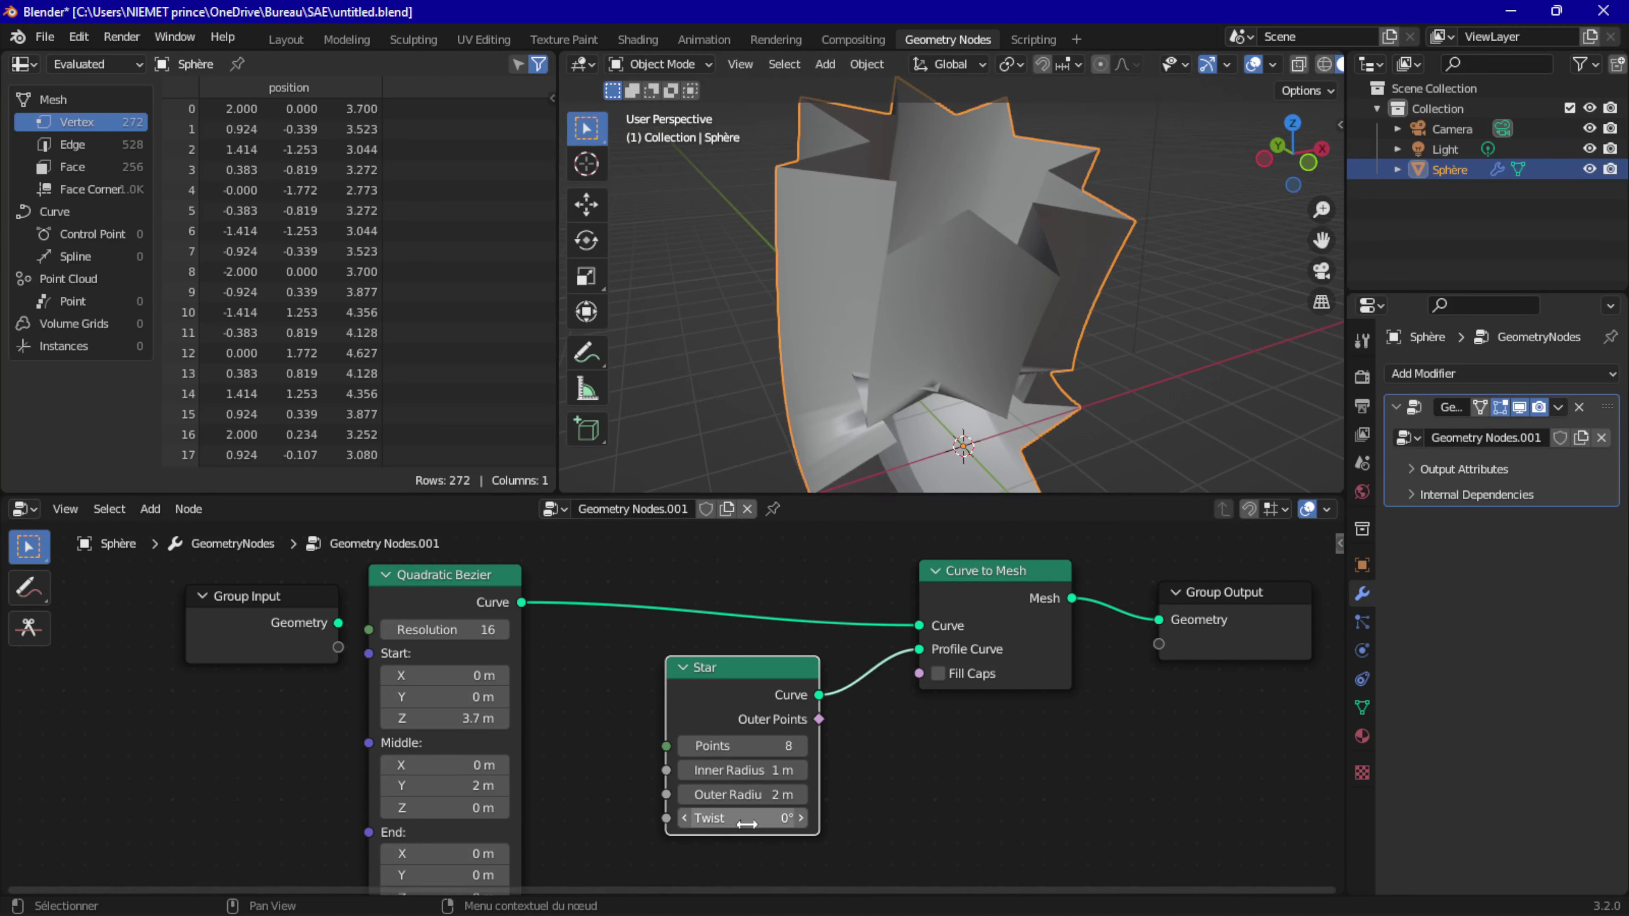
# Step: Set the star's Outer Radius to 0.5 m
pyautogui.click(744, 794)
pyautogui.write('0.4')
pyautogui.press('Return')
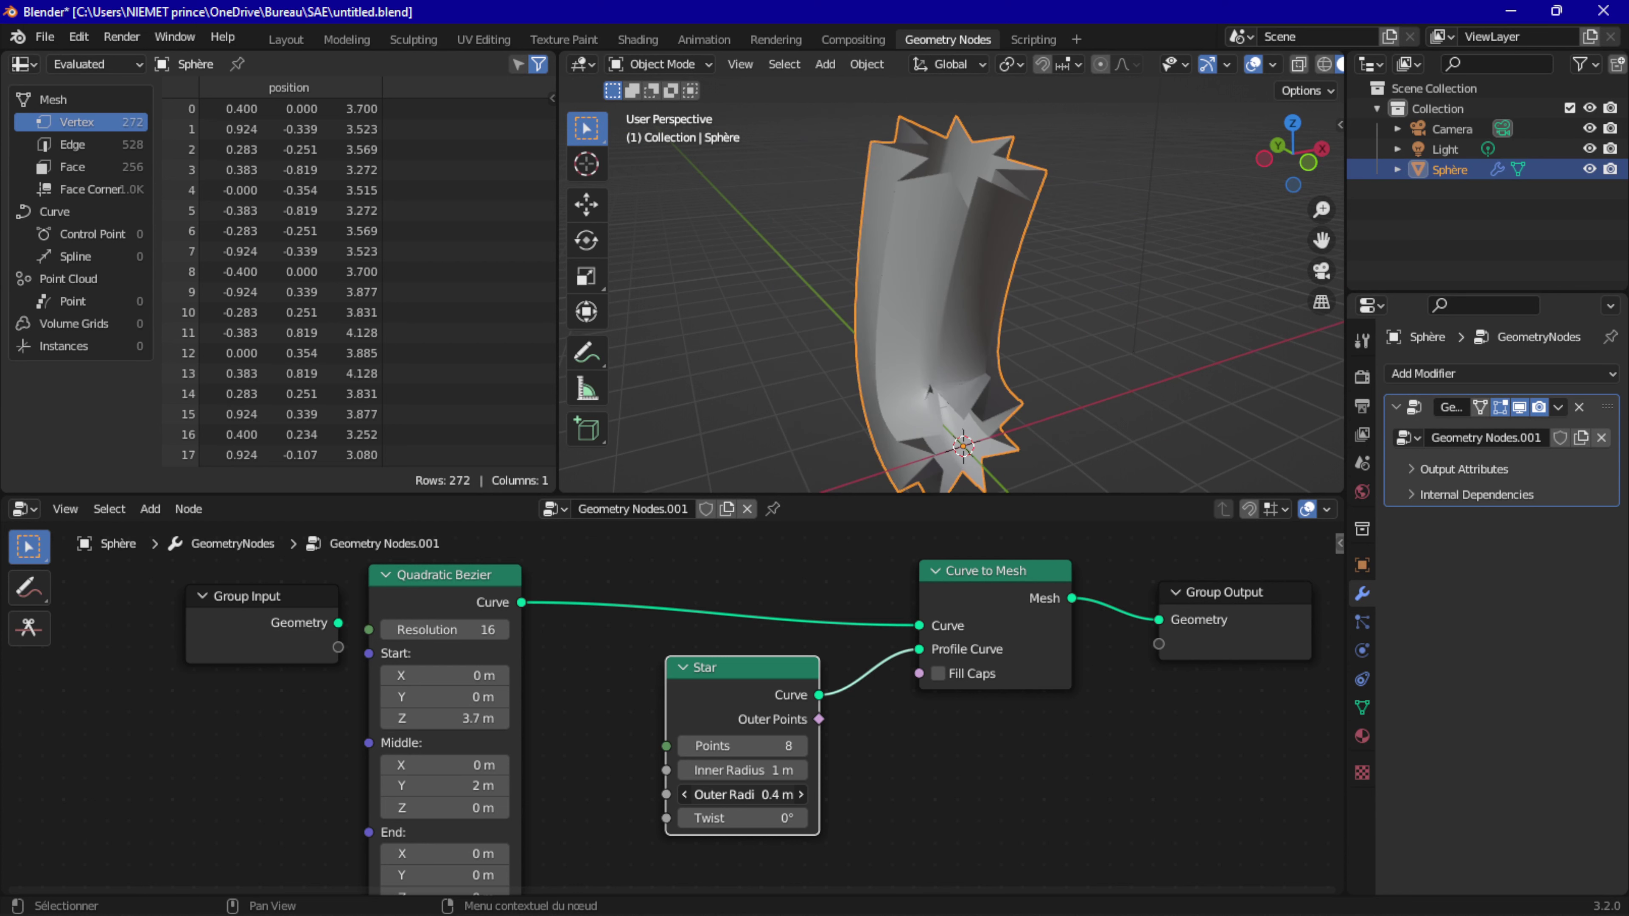
pyautogui.moveTo(744, 794)
pyautogui.mouseDown()
pyautogui.moveTo(782, 795)
pyautogui.moveTo(744, 795)
pyautogui.mouseUp()
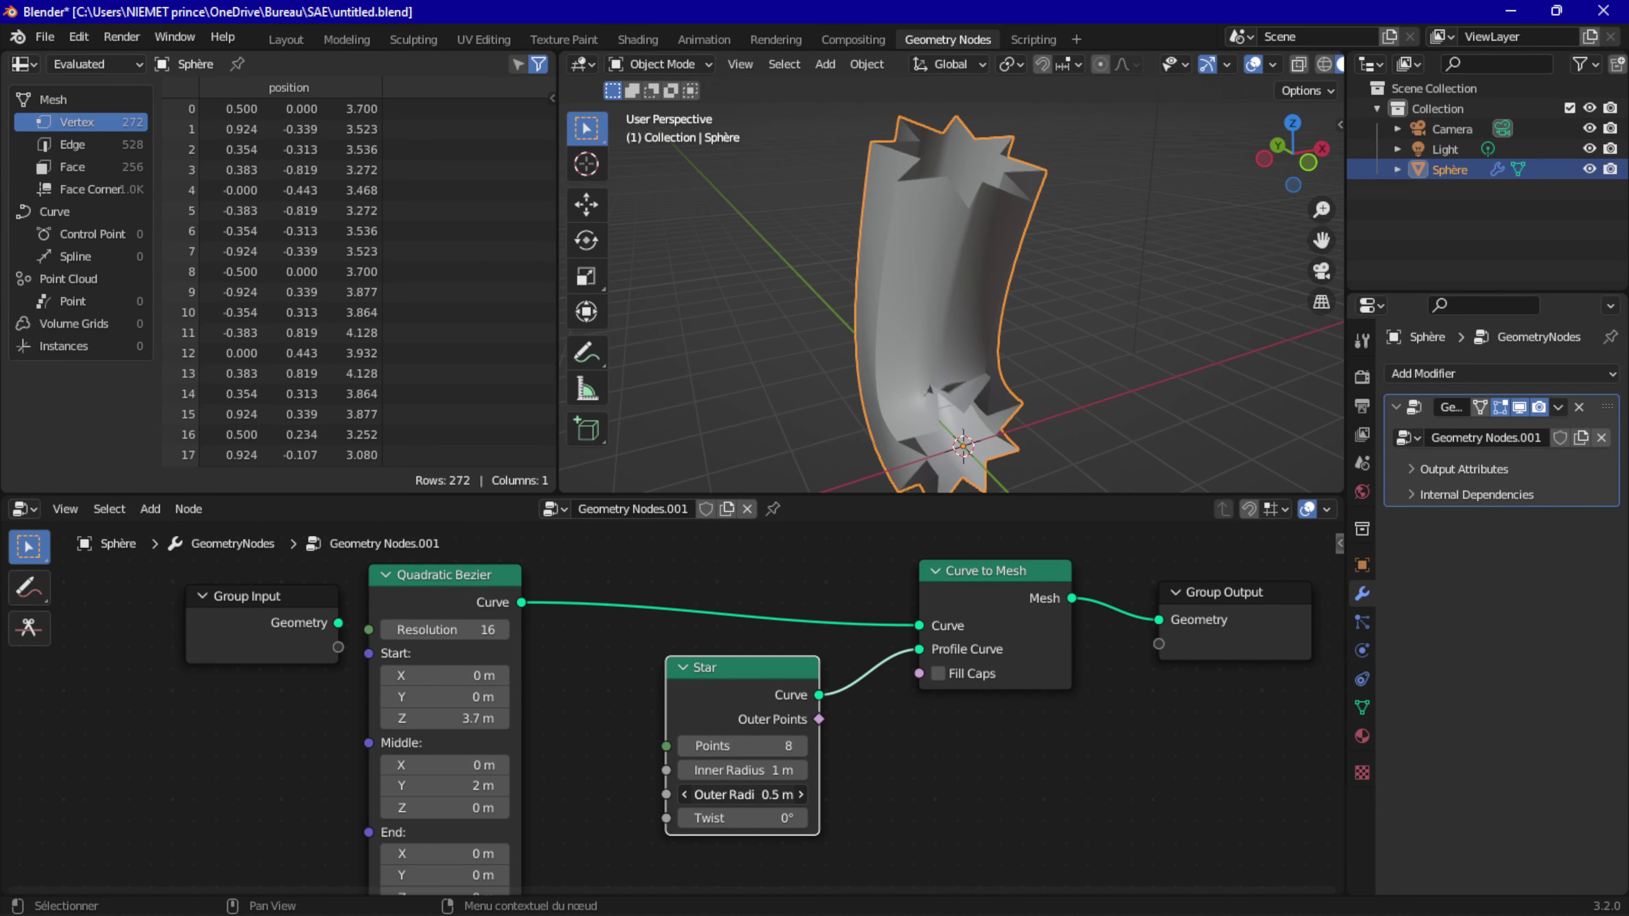
pyautogui.moveTo(856, 304)
pyautogui.mouseDown(button='middle')
pyautogui.moveTo(932, 335)
pyautogui.moveTo(1126, 290)
pyautogui.moveTo(1159, 431)
pyautogui.moveTo(1054, 489)
pyautogui.moveTo(930, 354)
pyautogui.moveTo(829, 332)
pyautogui.moveTo(901, 217)
pyautogui.mouseUp(button='middle')
pyautogui.moveTo(961, 270); pyautogui.dragTo(987, 241, button='middle')
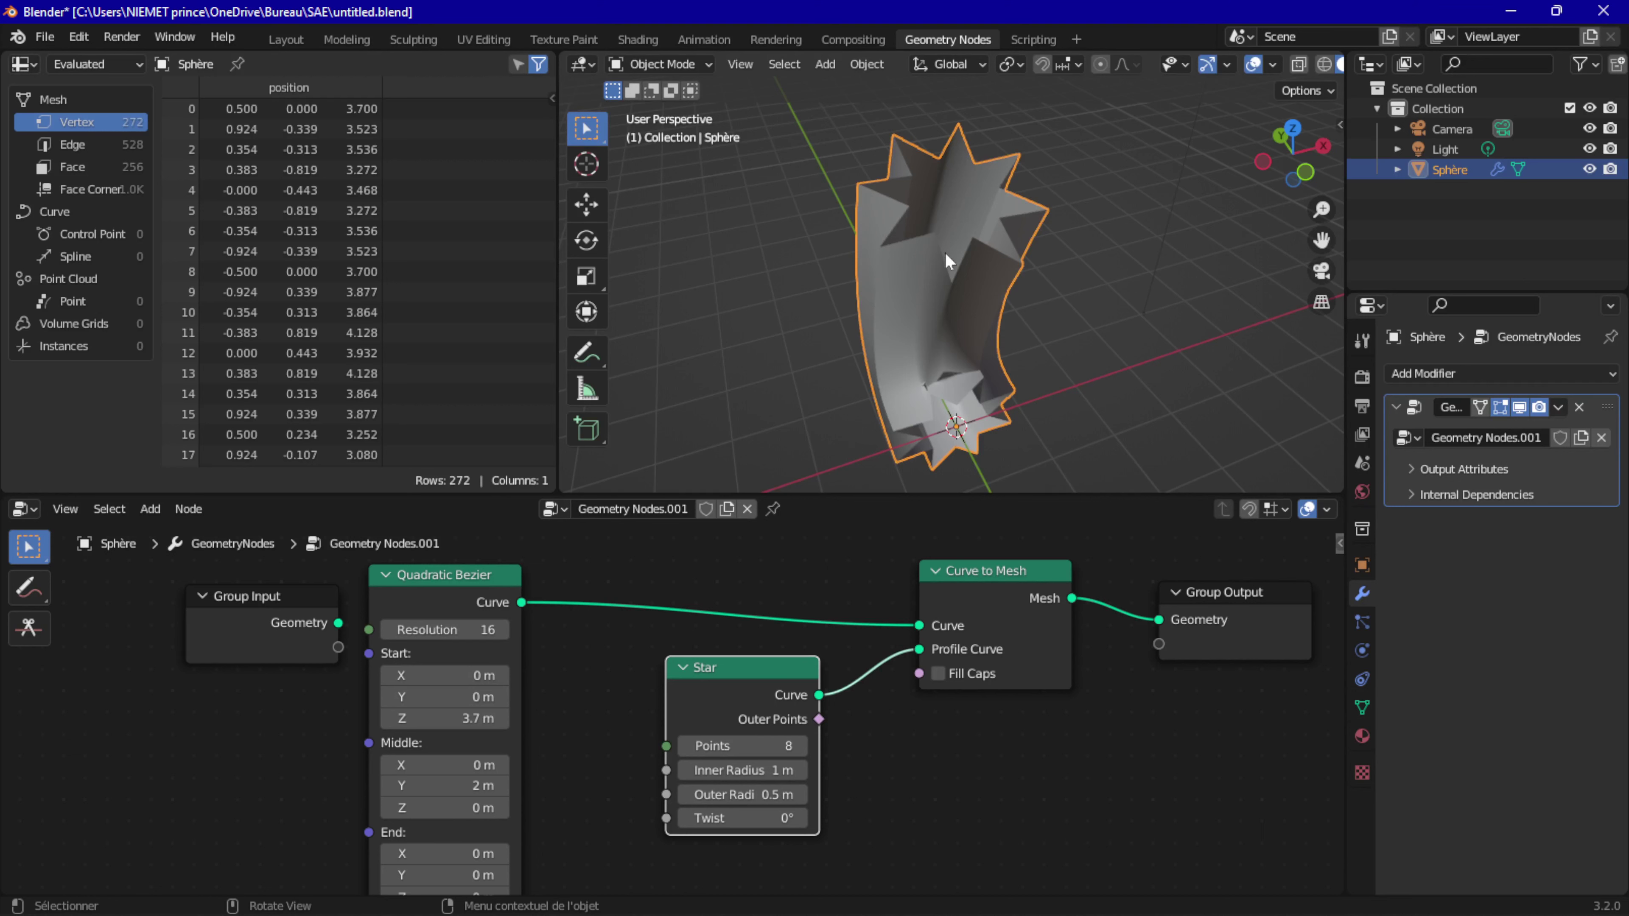
pyautogui.moveTo(1111, 588)
pyautogui.mouseDown(button='middle')
pyautogui.moveTo(894, 577)
pyautogui.moveTo(939, 500)
pyautogui.mouseUp(button='middle')
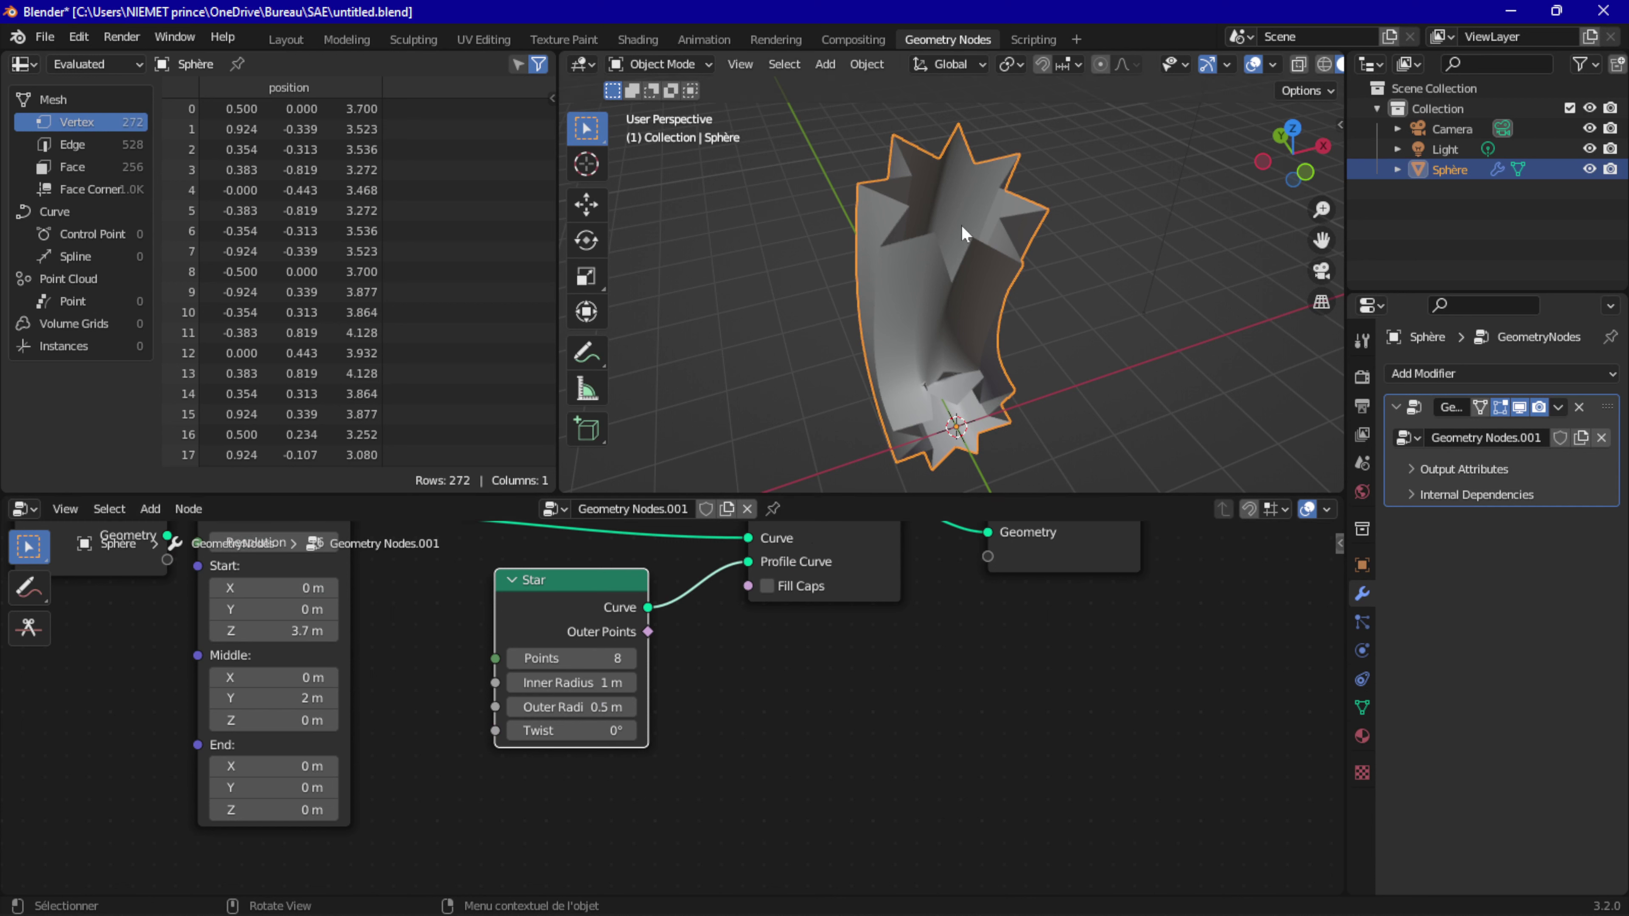
# Step: Enable Fill Caps on Curve to Mesh to close both ends of the star tube
pyautogui.click(765, 586)
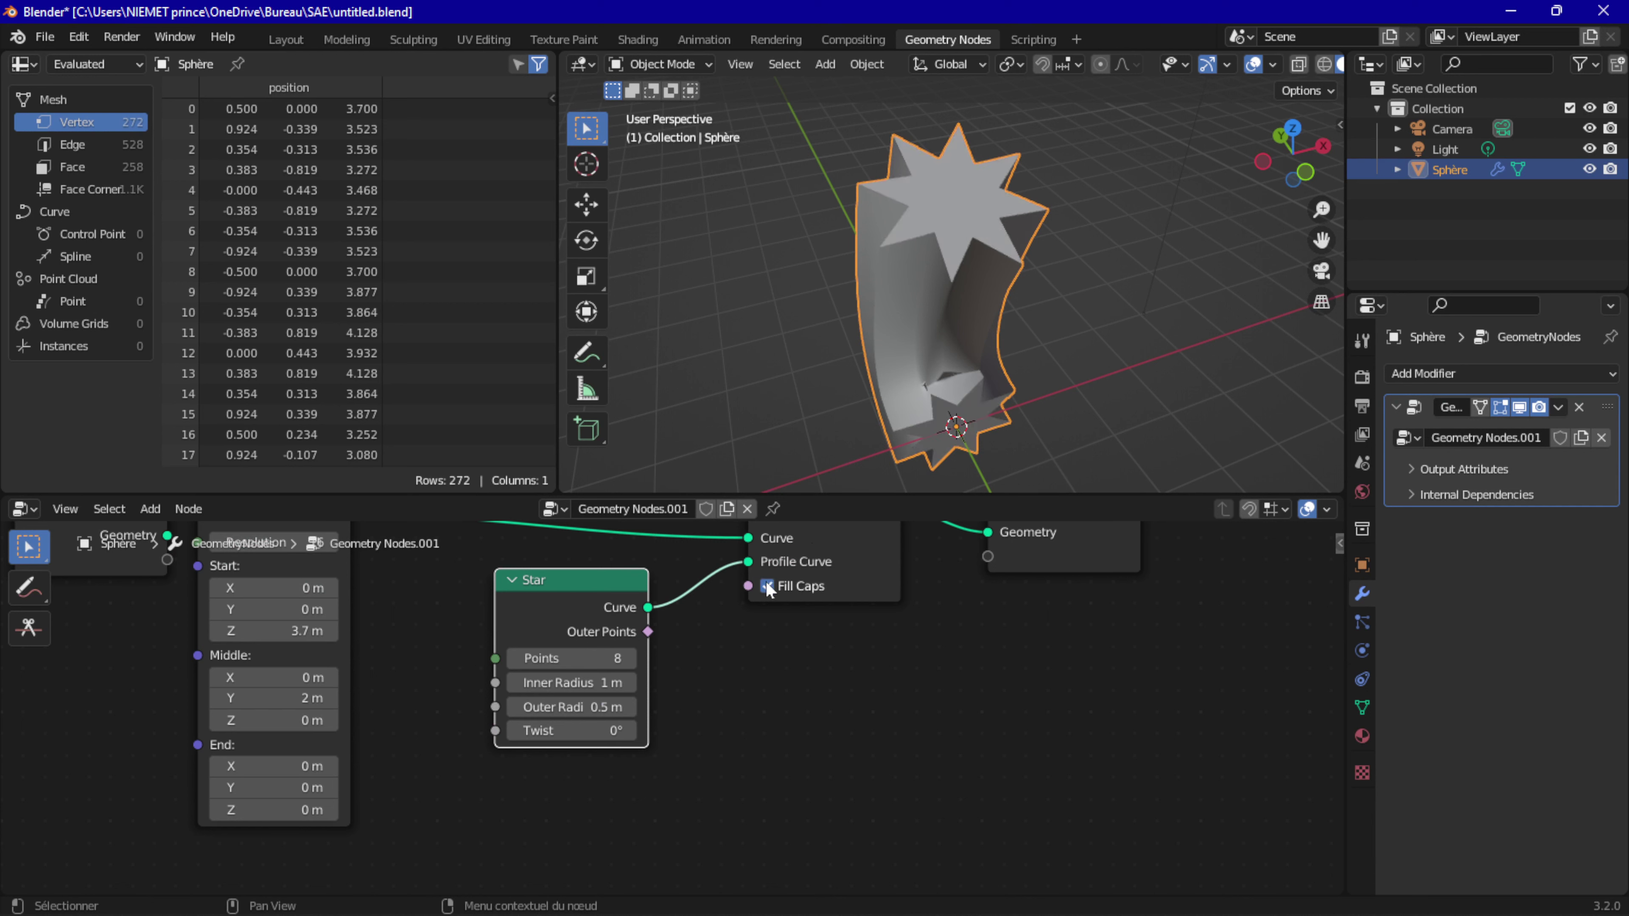
pyautogui.moveTo(811, 364)
pyautogui.mouseDown(button='middle')
pyautogui.moveTo(975, 222)
pyautogui.moveTo(1026, 282)
pyautogui.moveTo(780, 216)
pyautogui.mouseUp(button='middle')
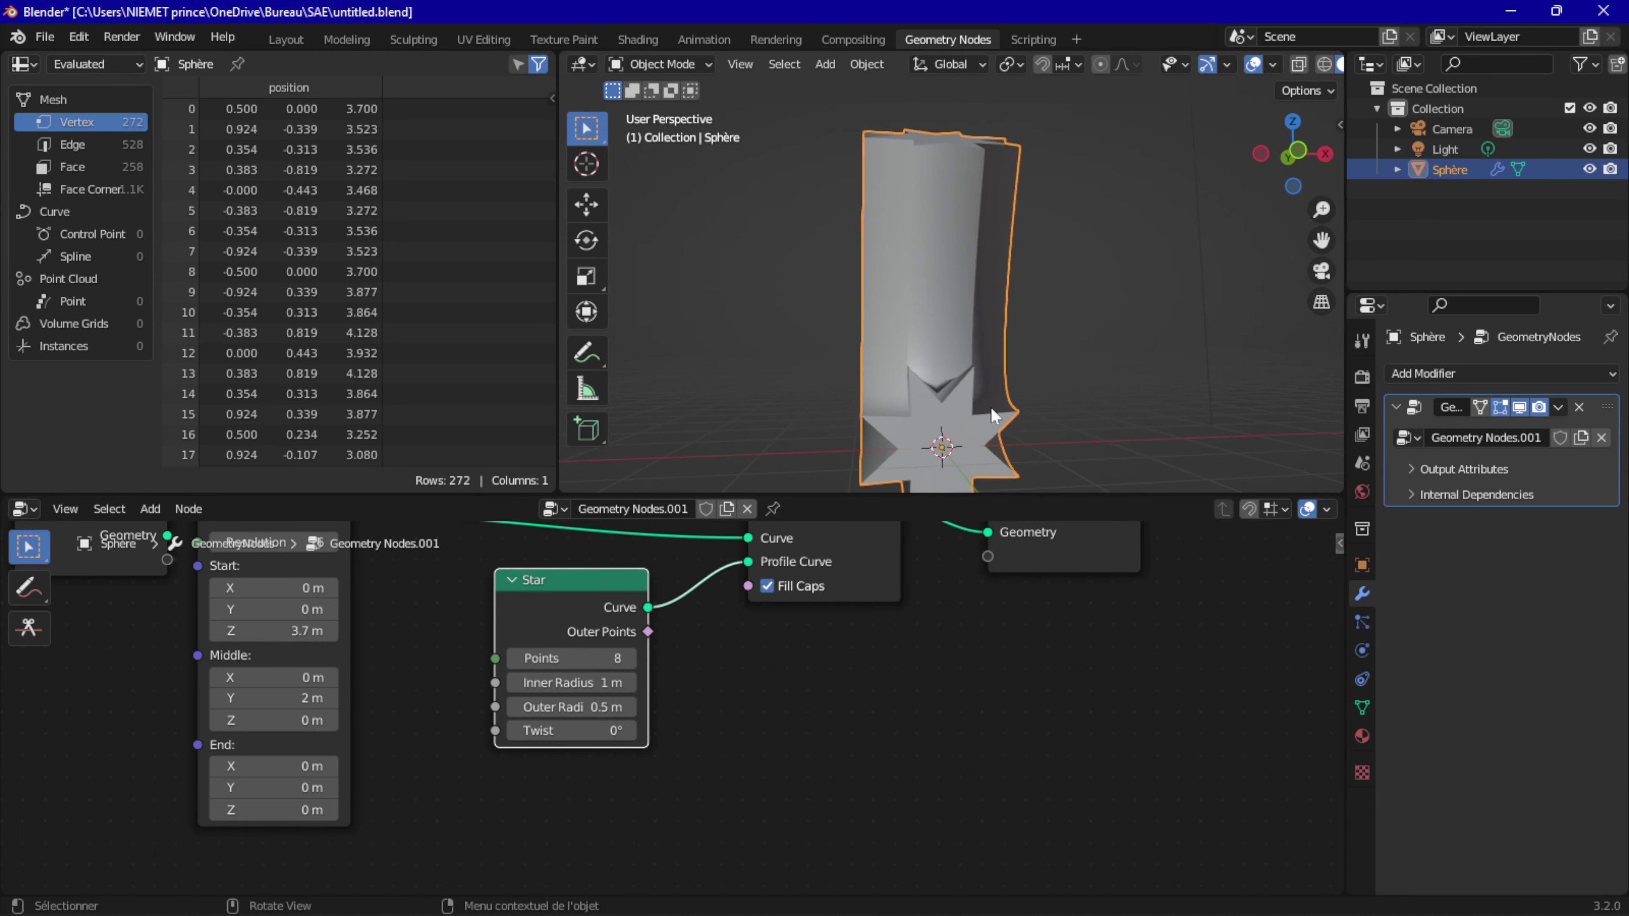
pyautogui.moveTo(994, 417)
pyautogui.mouseDown(button='middle')
pyautogui.moveTo(1013, 417)
pyautogui.moveTo(977, 402)
pyautogui.moveTo(989, 456)
pyautogui.moveTo(979, 419)
pyautogui.mouseUp(button='middle')
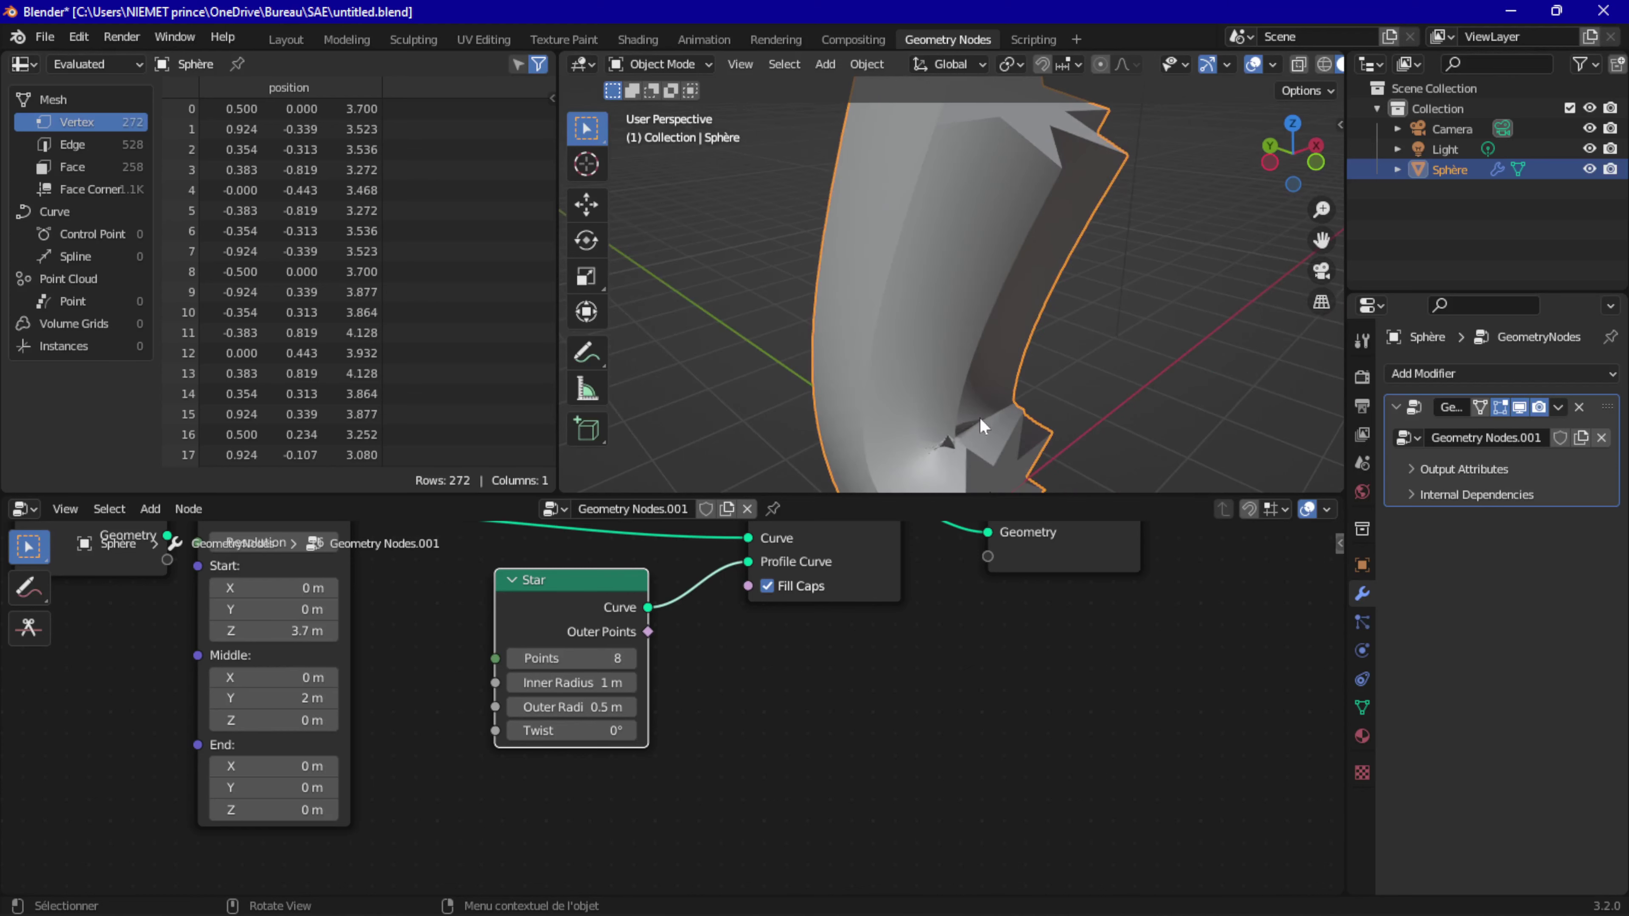
# Step: Raise the Quadratic Bezier's Middle Y to 9.7 m
pyautogui.press('Home')
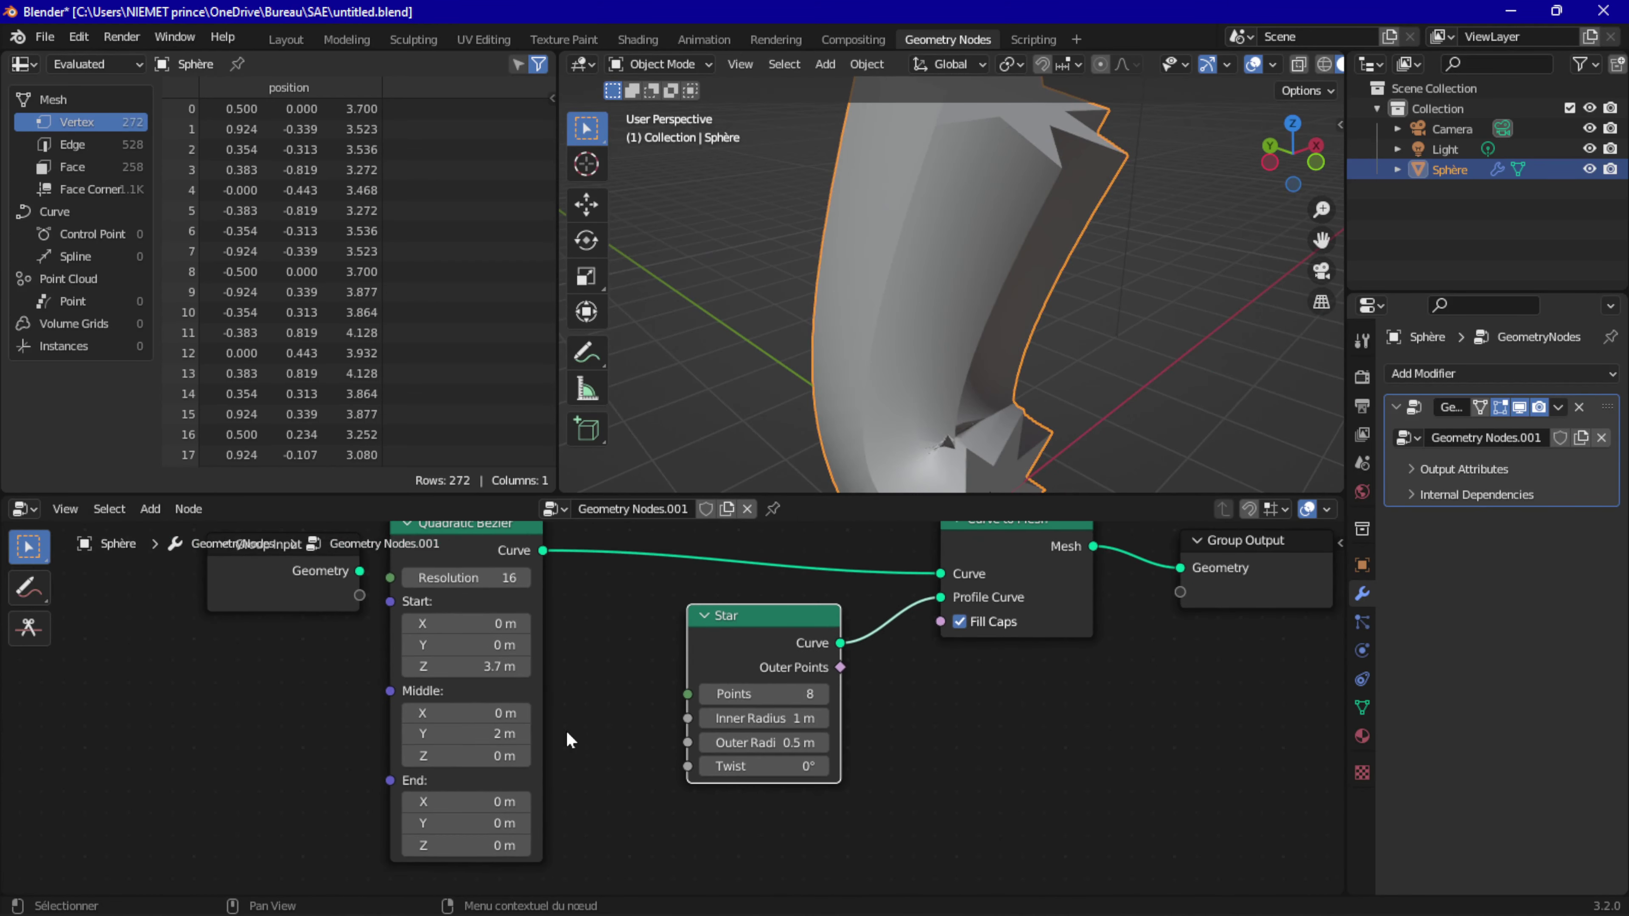
pyautogui.moveTo(497, 729)
pyautogui.mouseDown()
pyautogui.moveTo(615, 731)
pyautogui.moveTo(593, 731)
pyautogui.mouseUp()
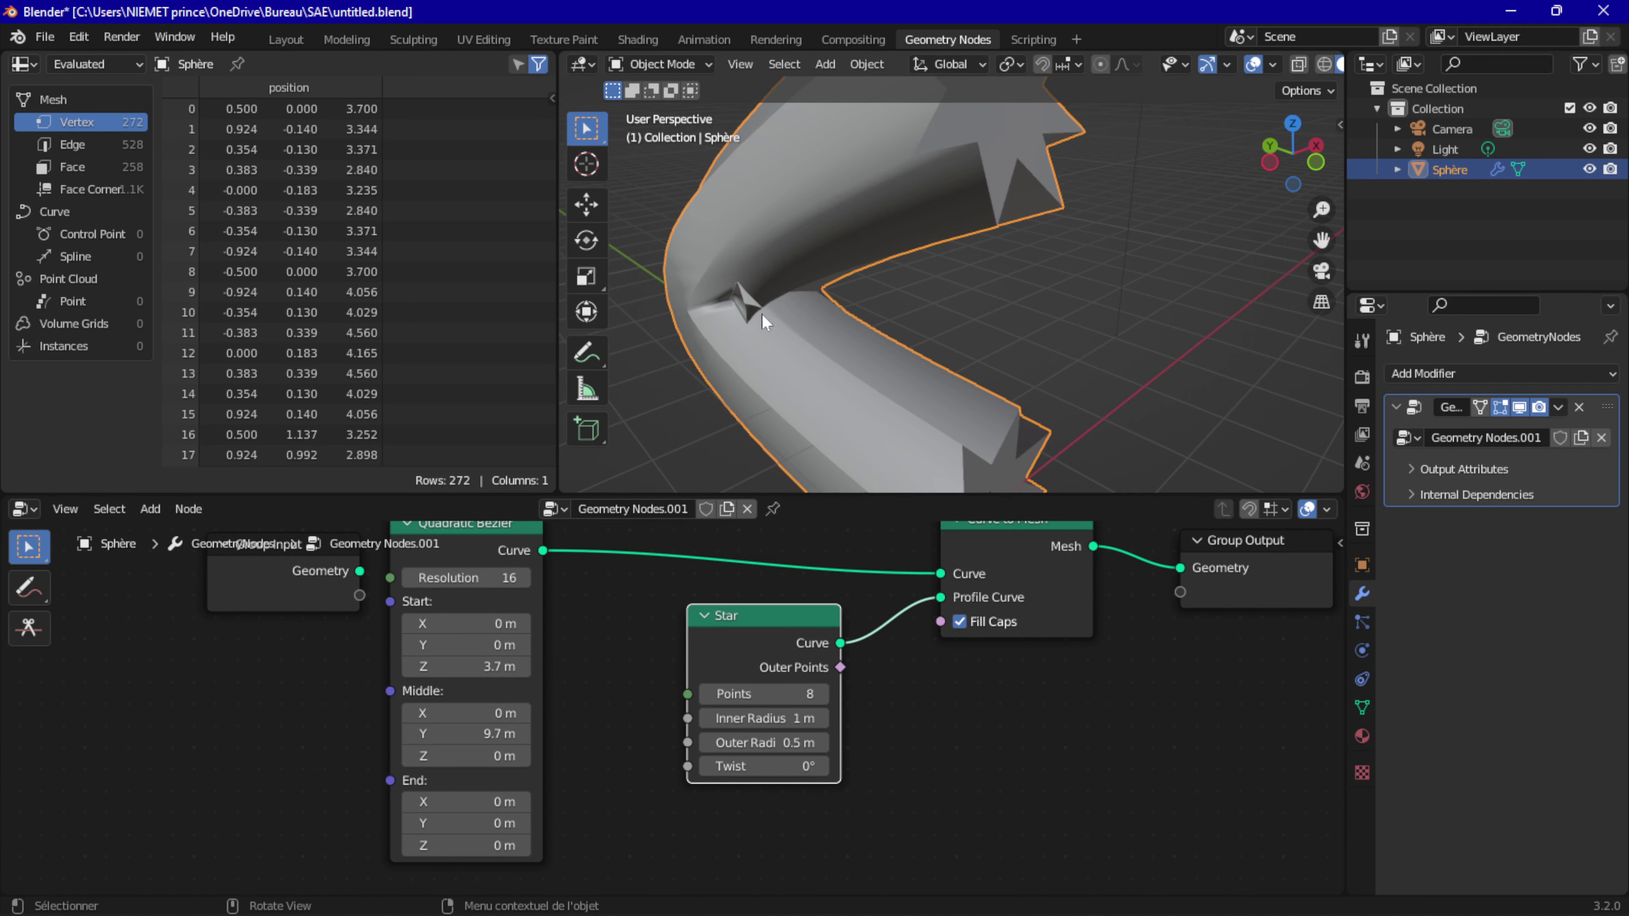
pyautogui.scroll(-1, 979, 666)
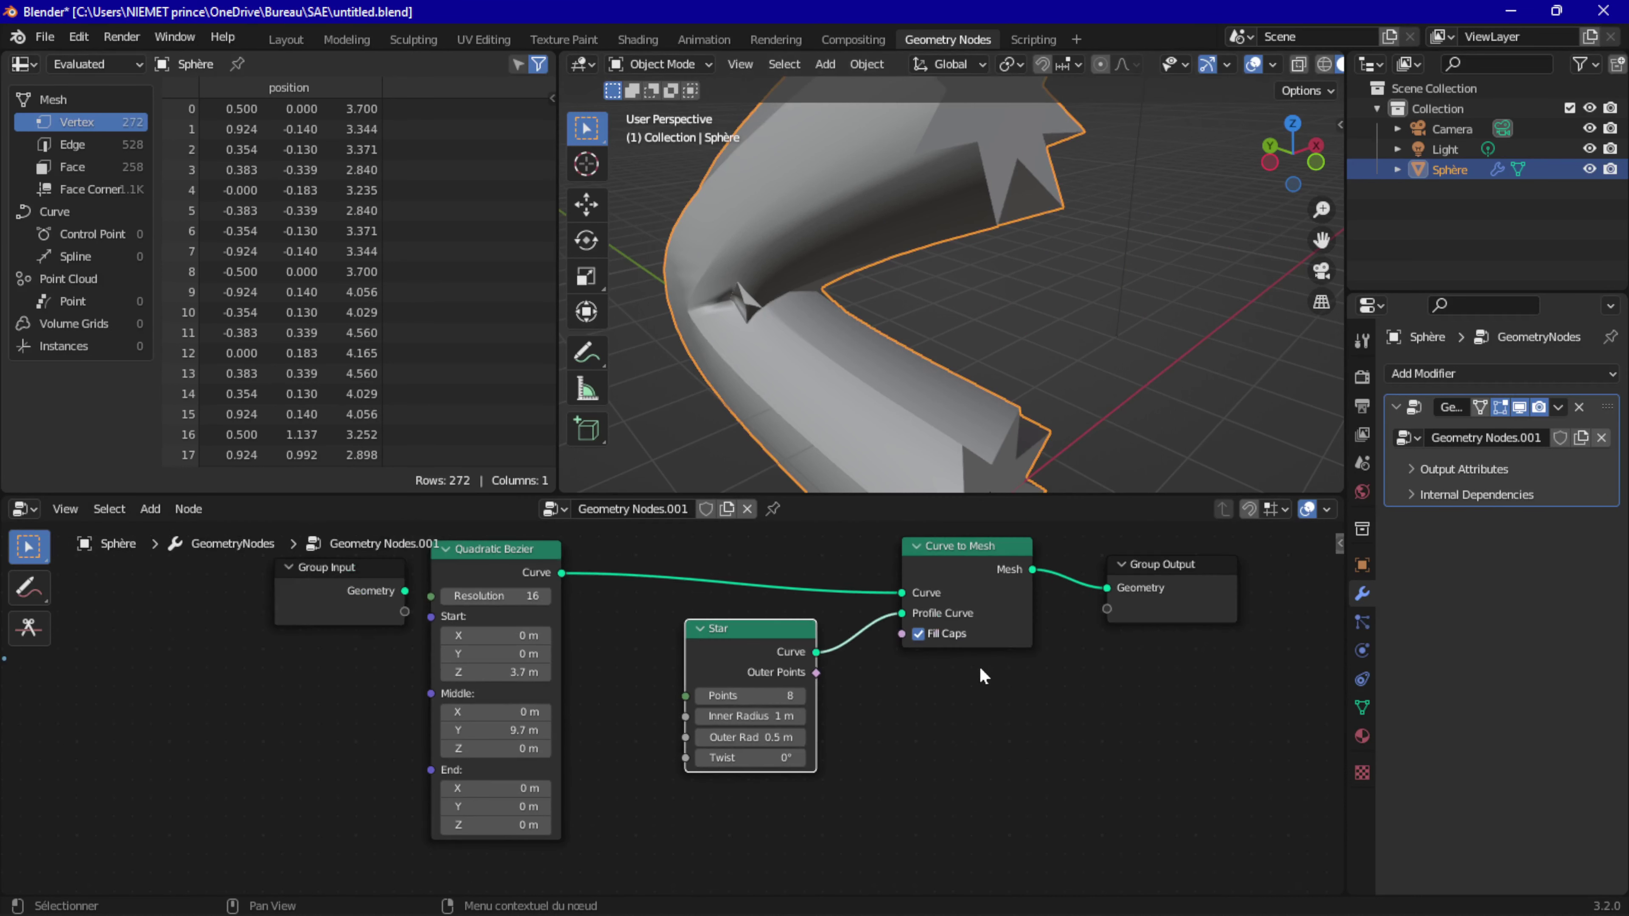
pyautogui.scroll(-2, 923, 703)
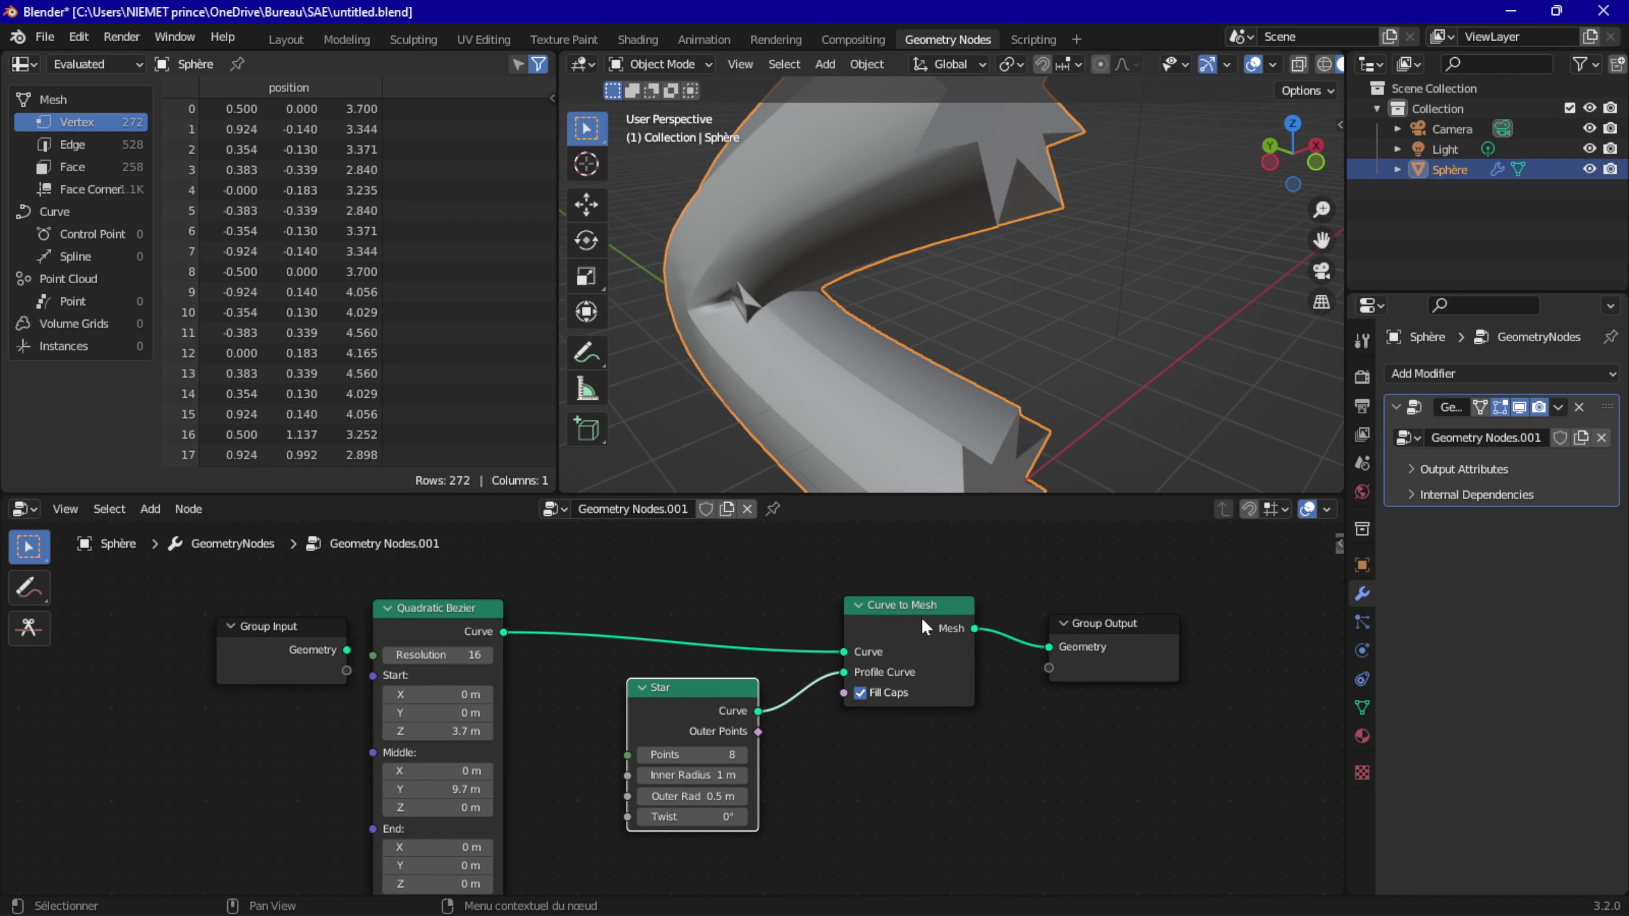
pyautogui.click(157, 508)
pyautogui.click(150, 508)
pyautogui.moveTo(181, 415)
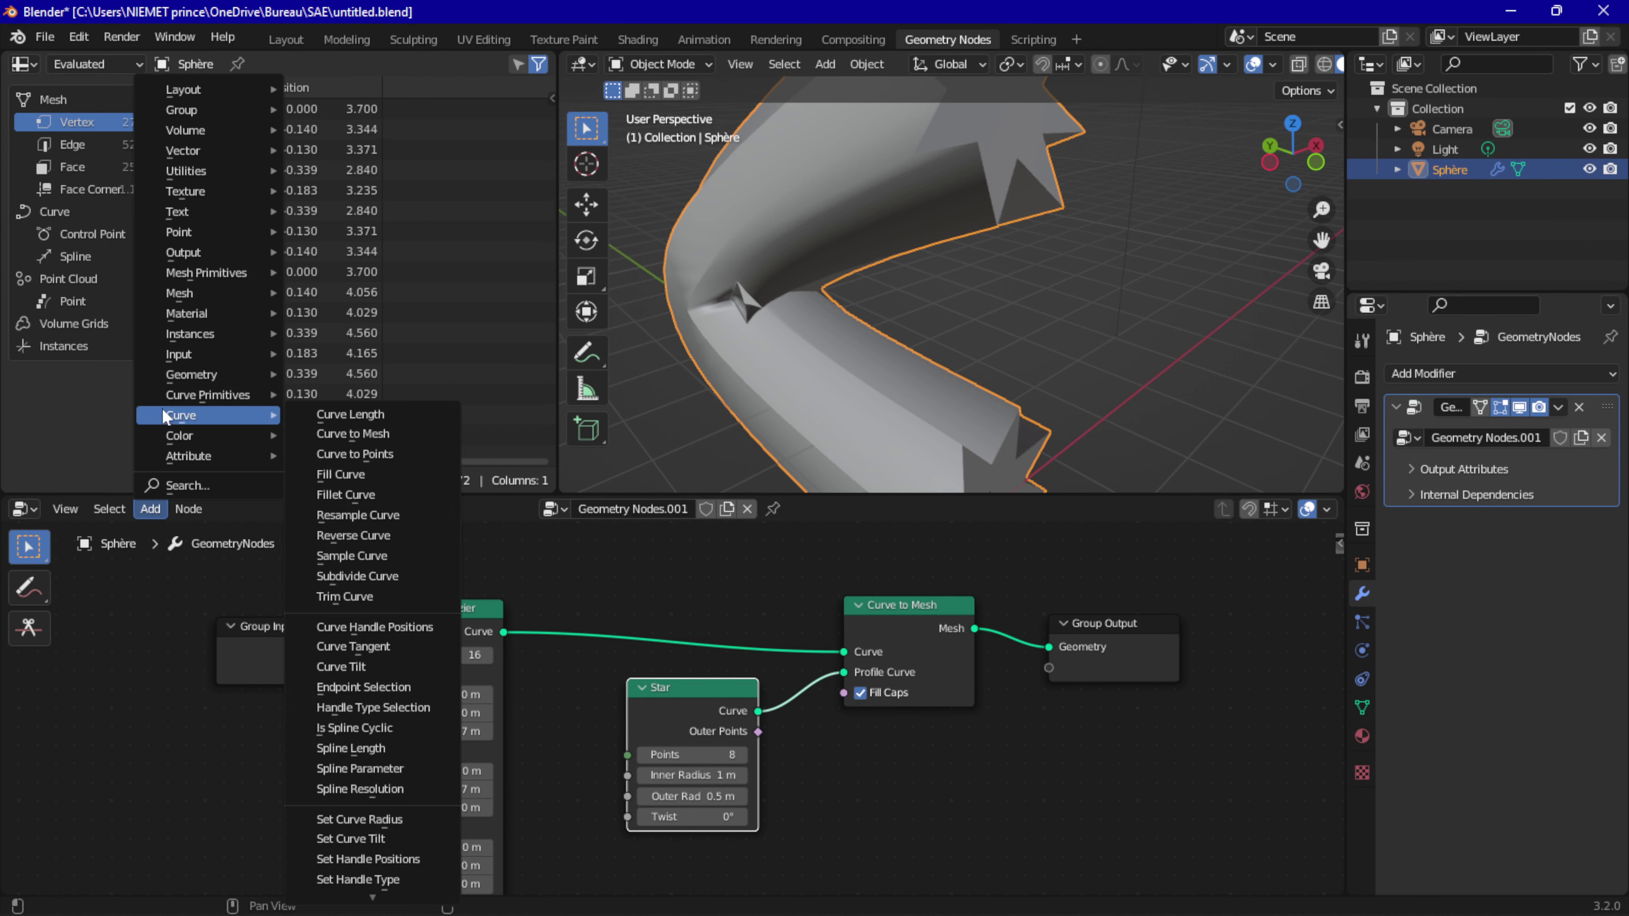